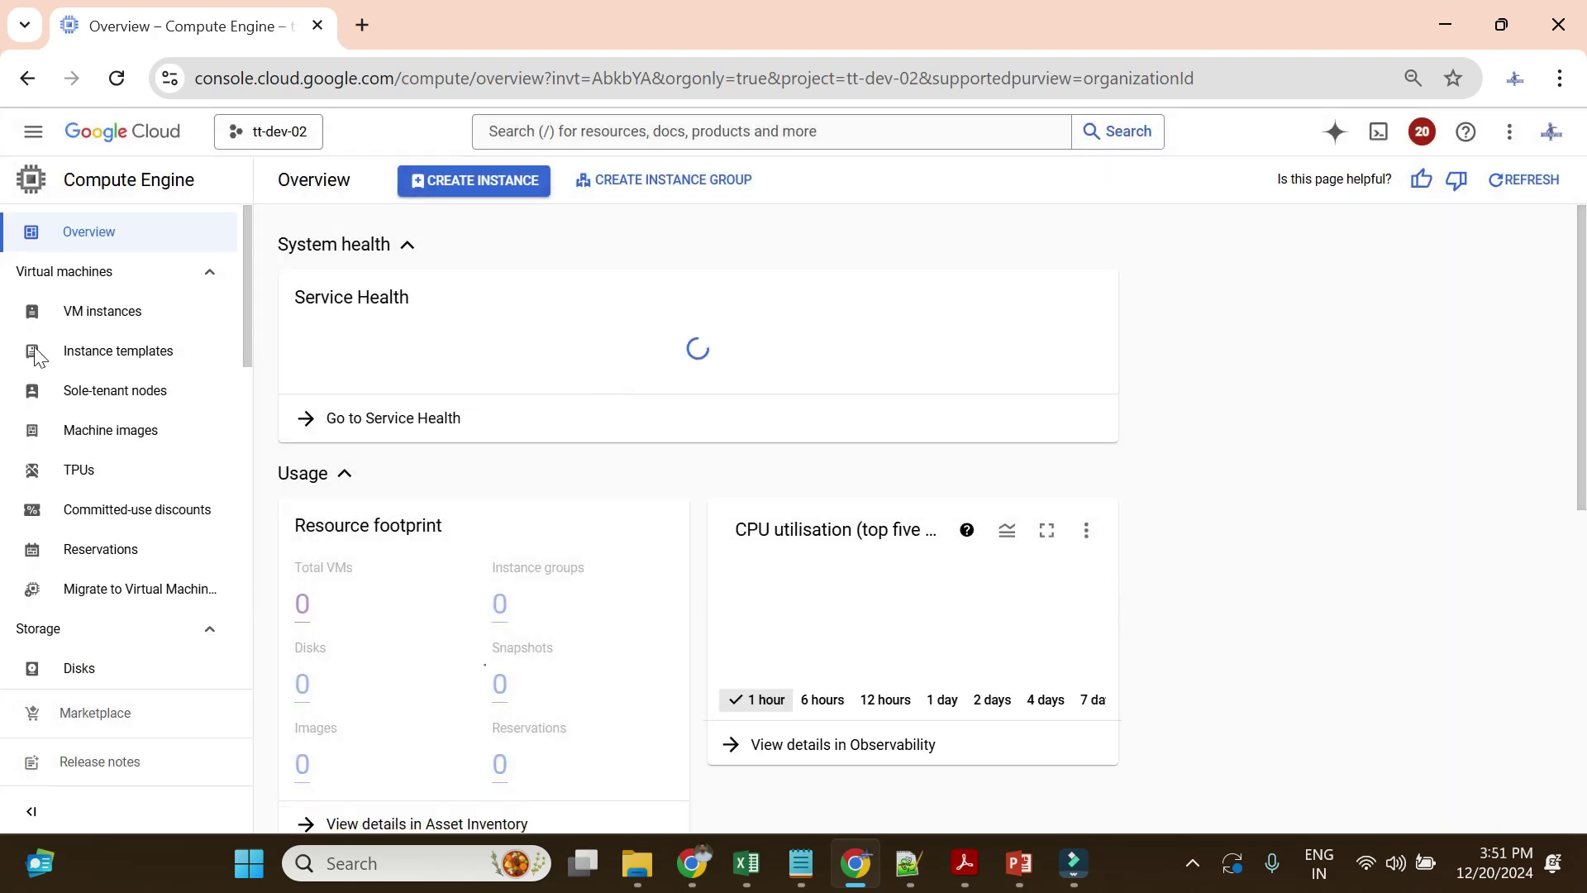
- Start creating a new VM instance and name it pd-demo
click(134, 314)
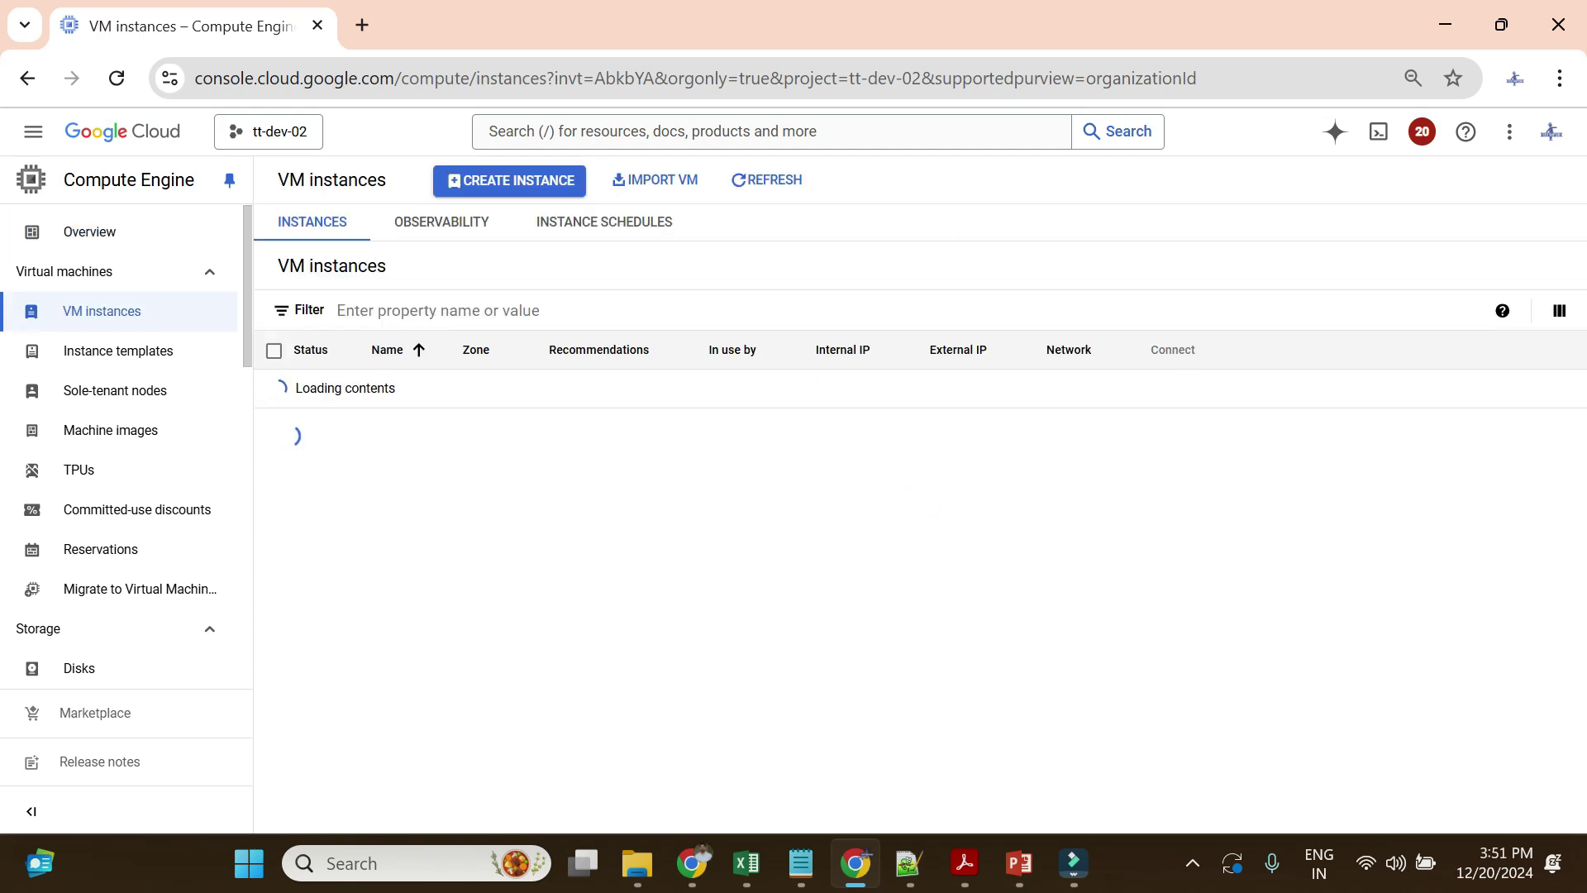
click(509, 175)
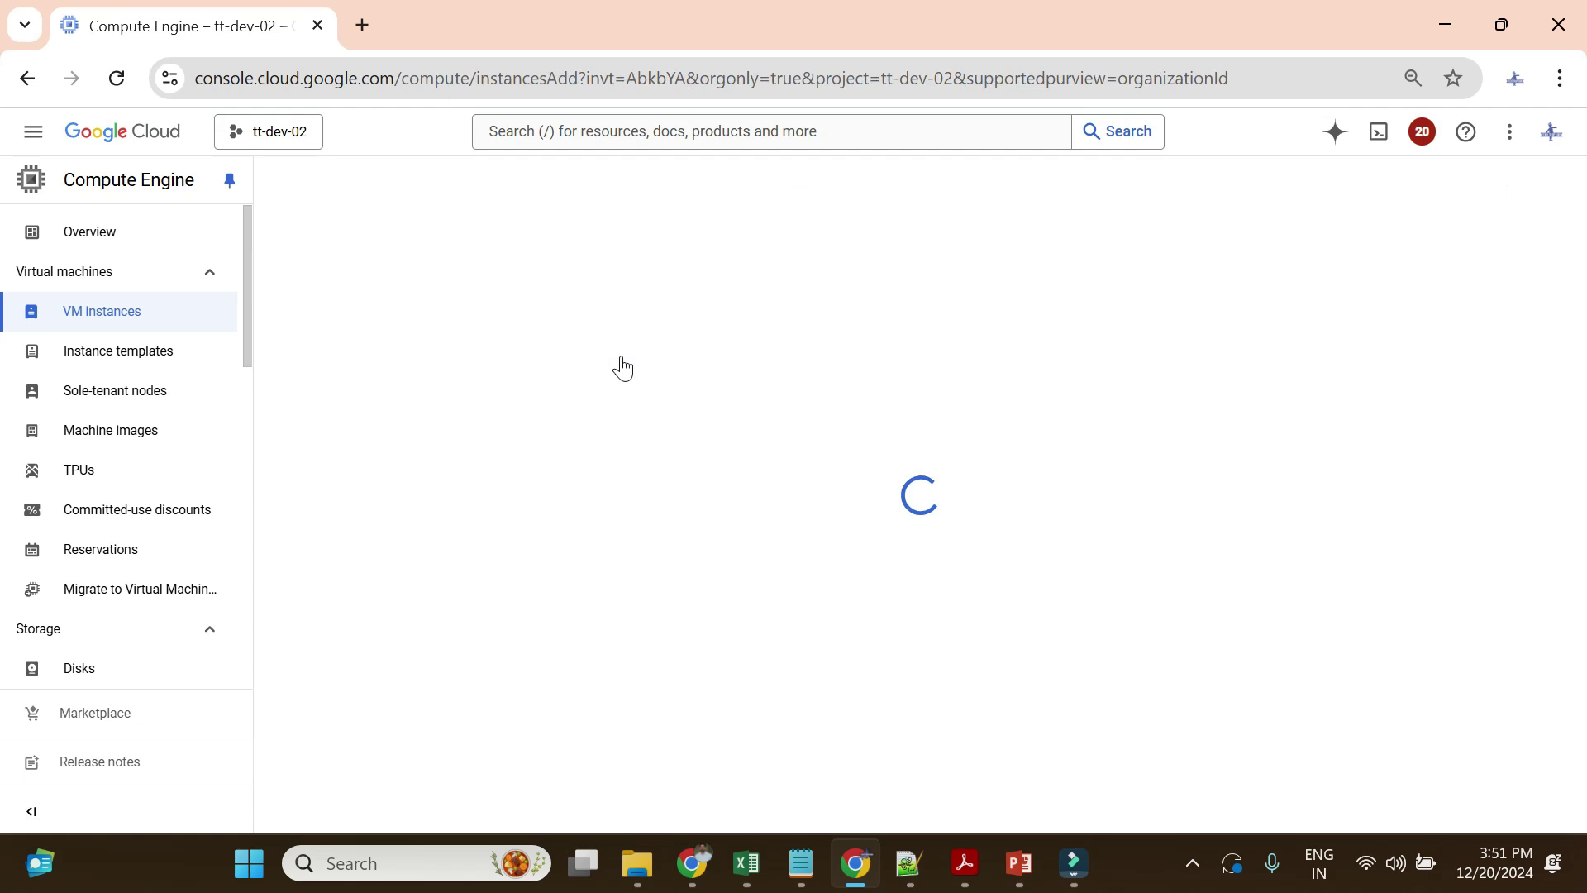
triple_click(475, 286)
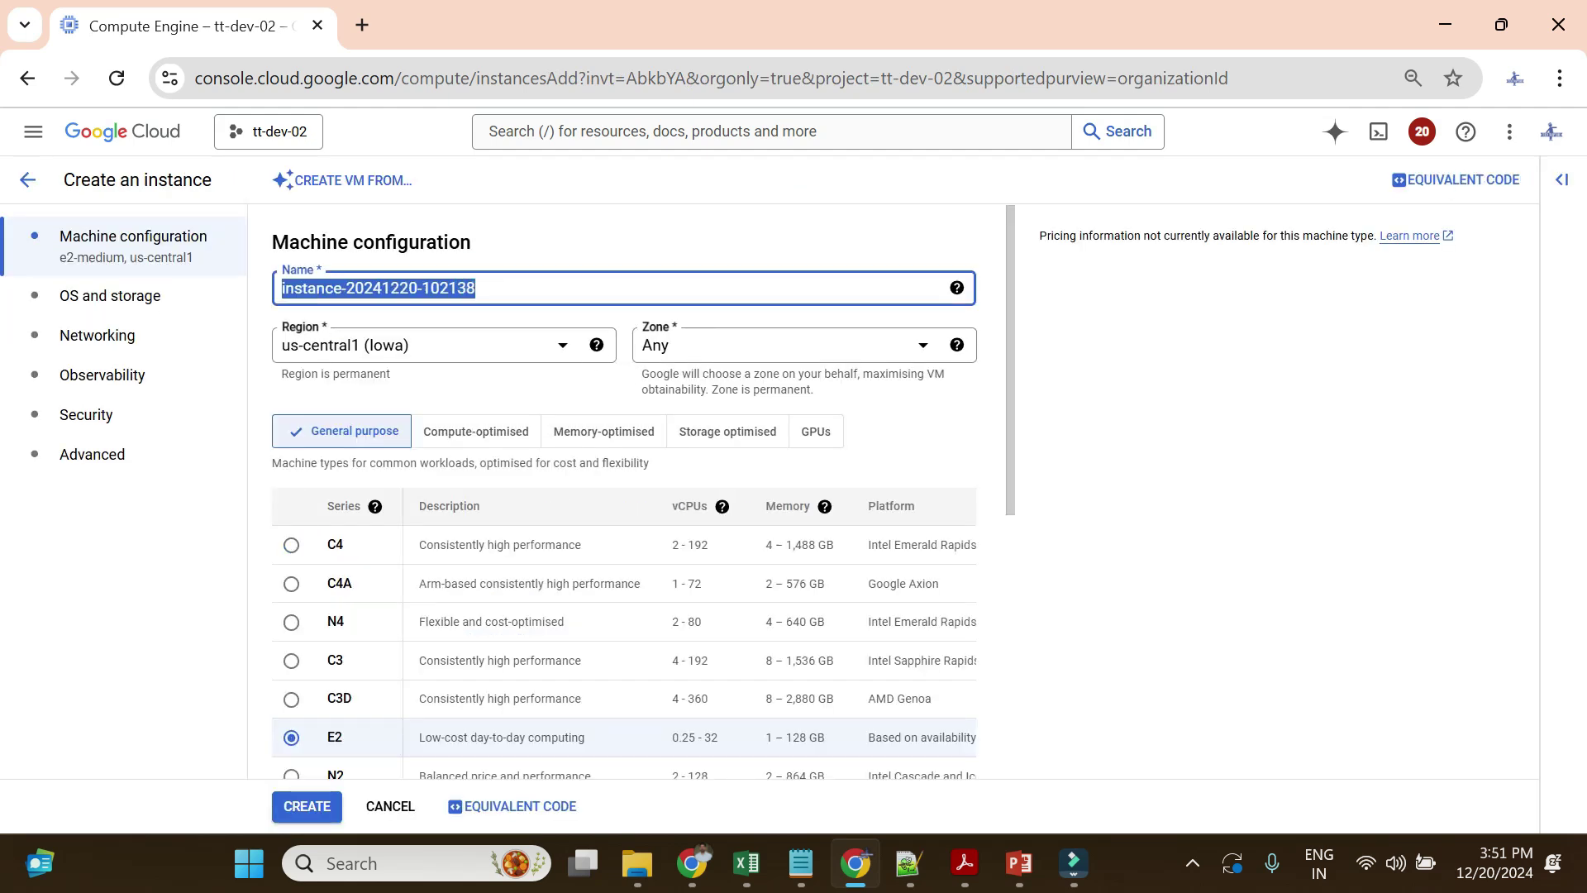
text(pd-demo)
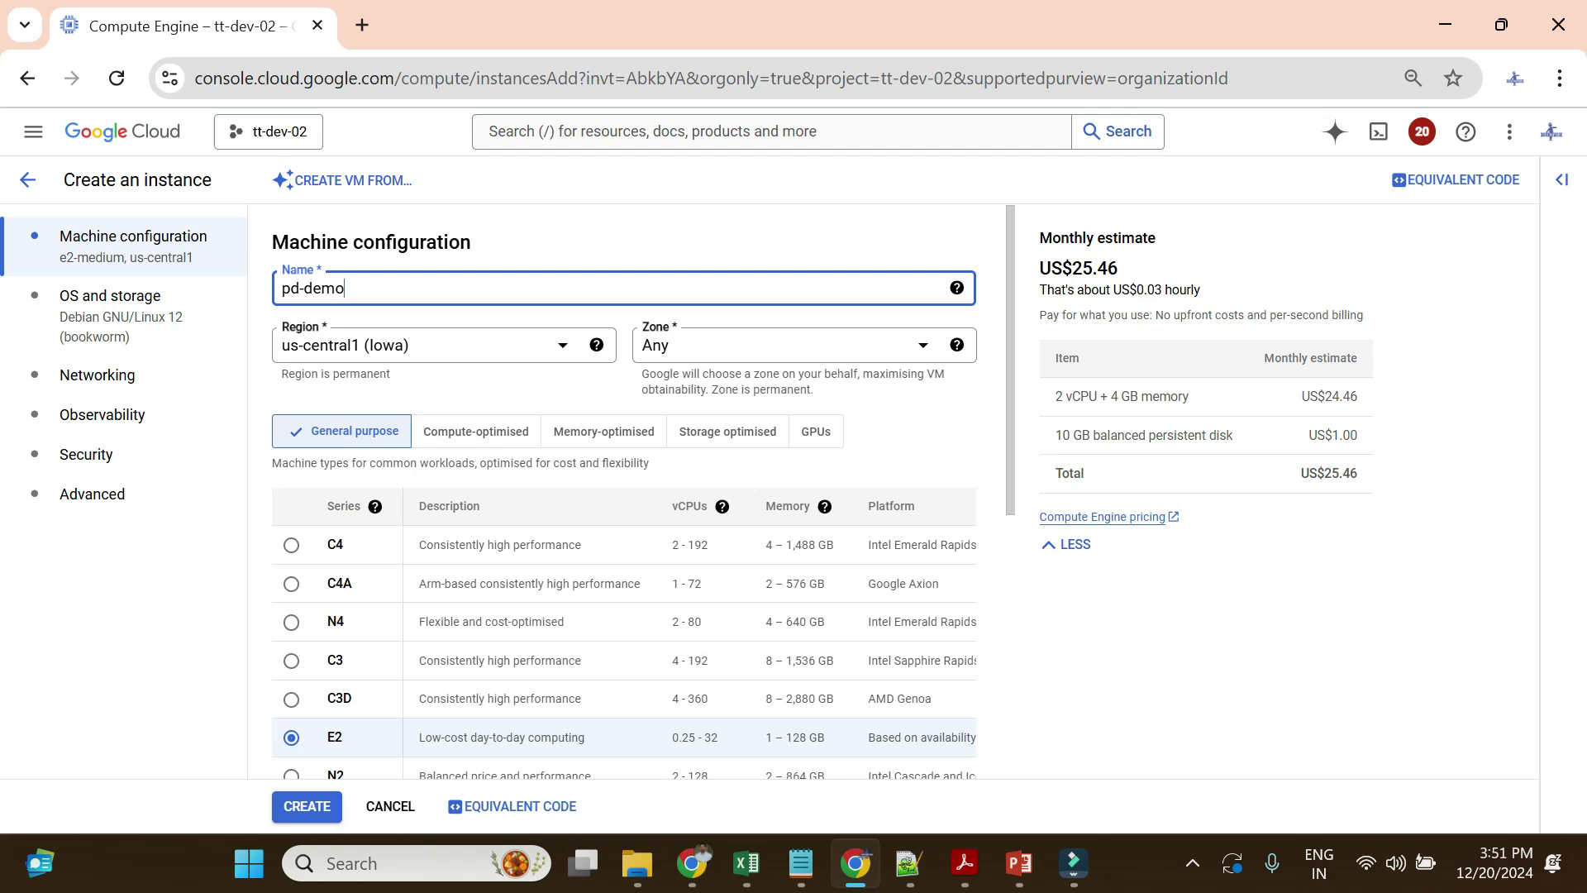
- Review the new instance's machine type, operating system image and boot disk size
scroll(507, 298, down, 6)
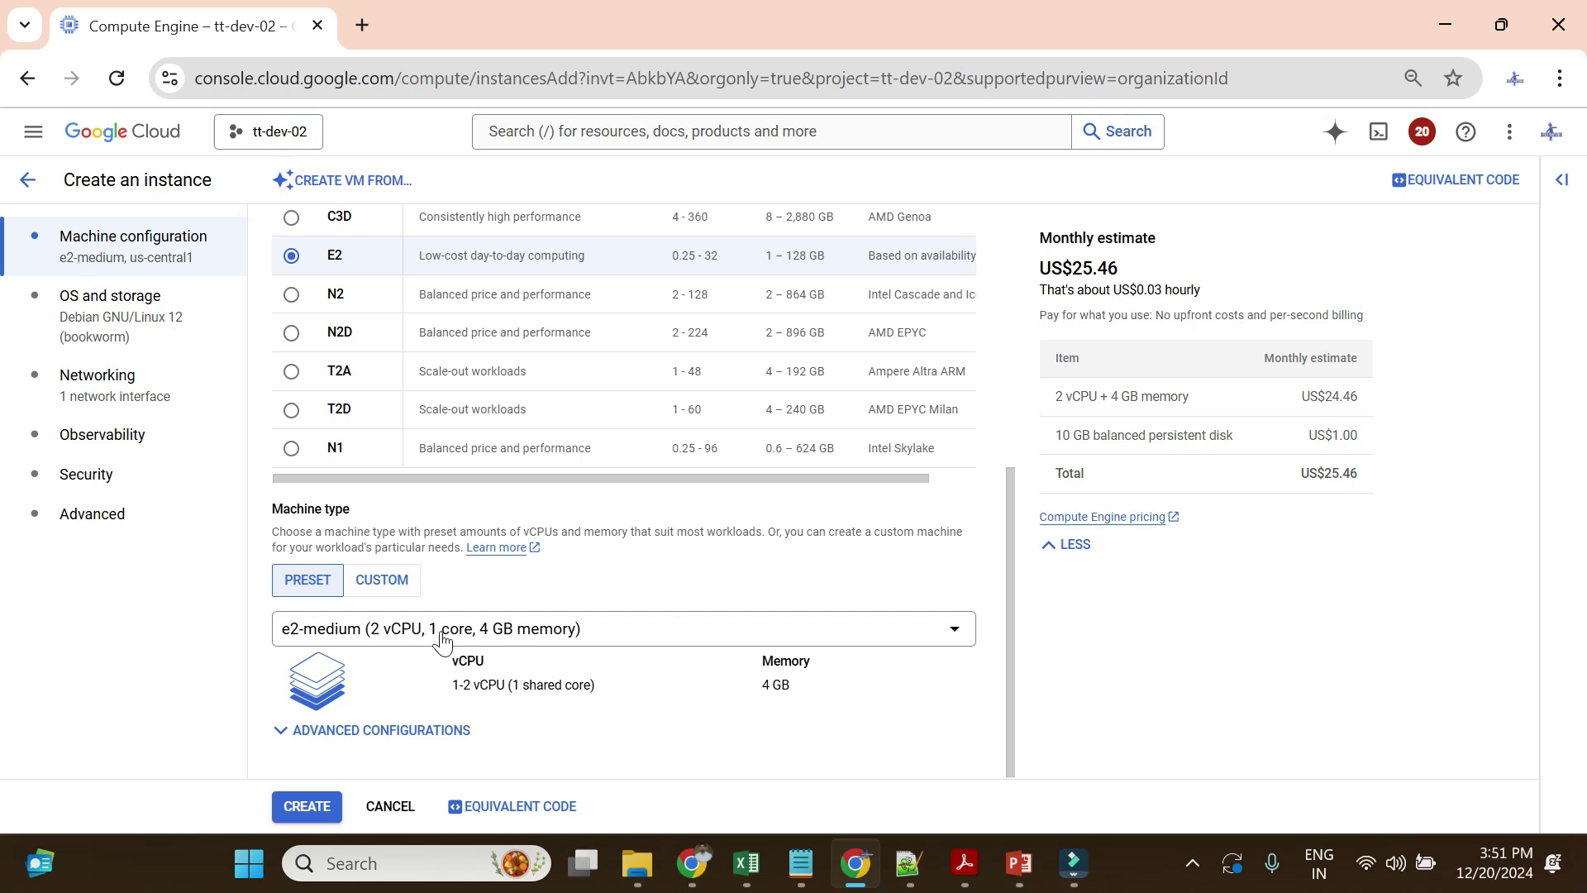
click(156, 328)
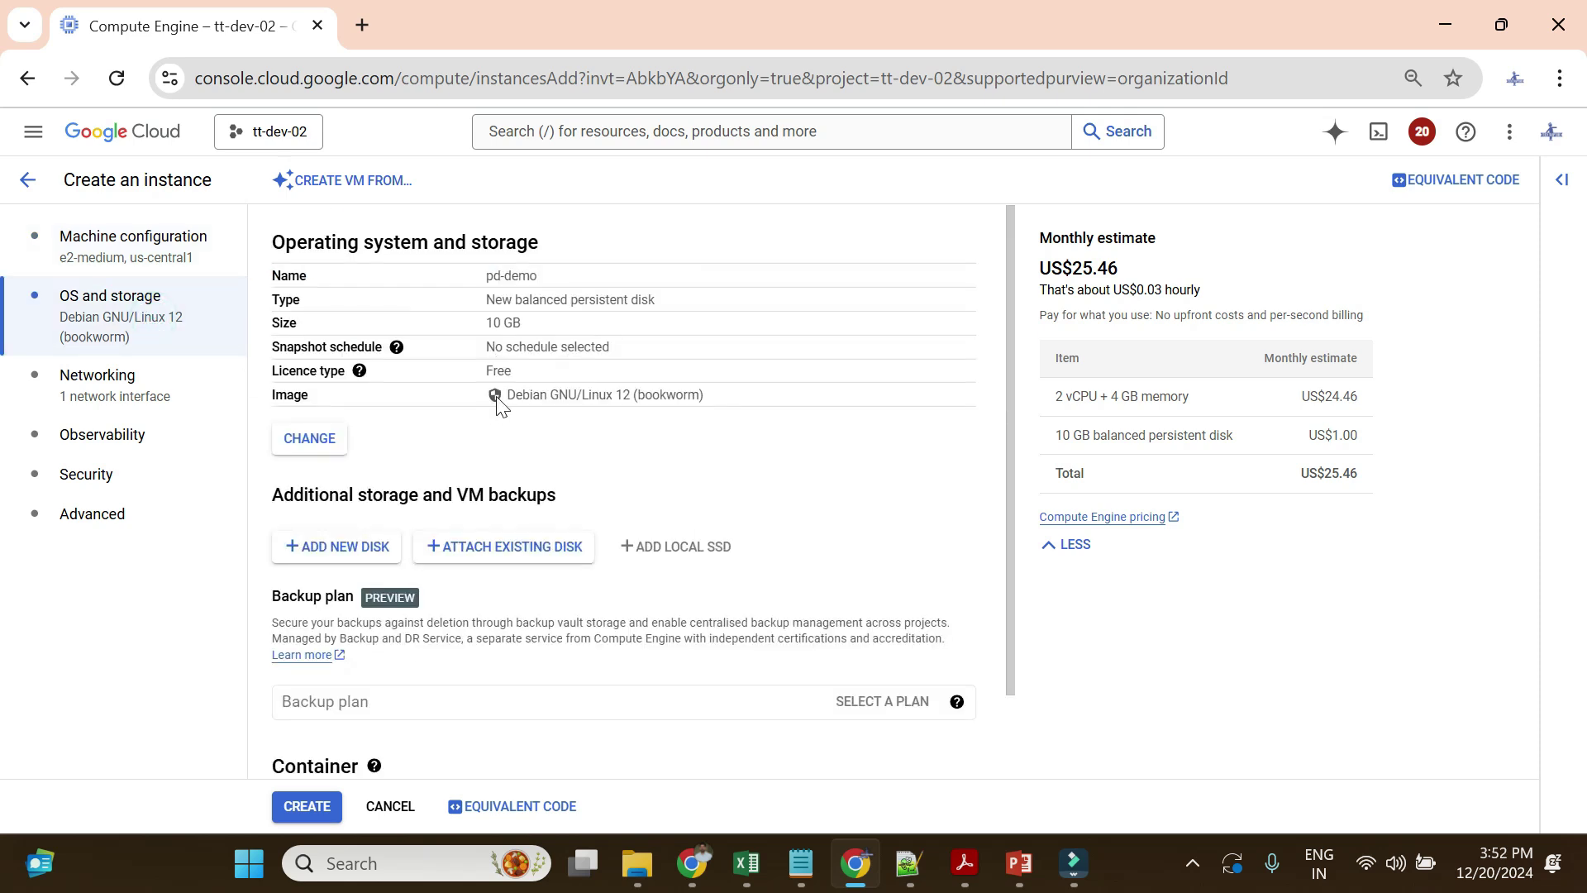
drag(506, 394, 780, 413)
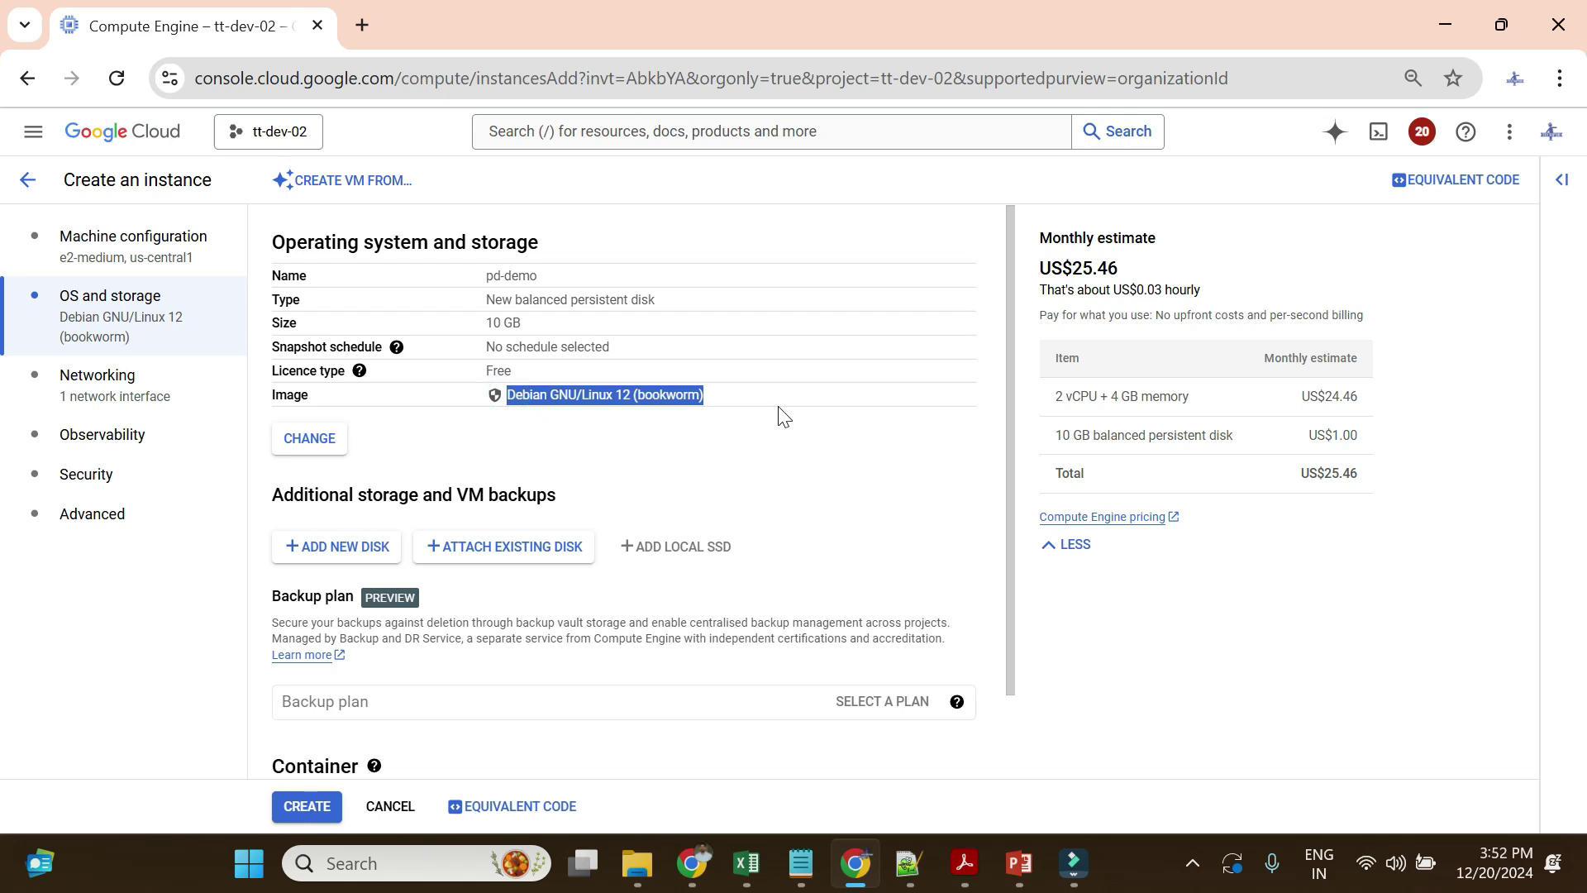
click(496, 418)
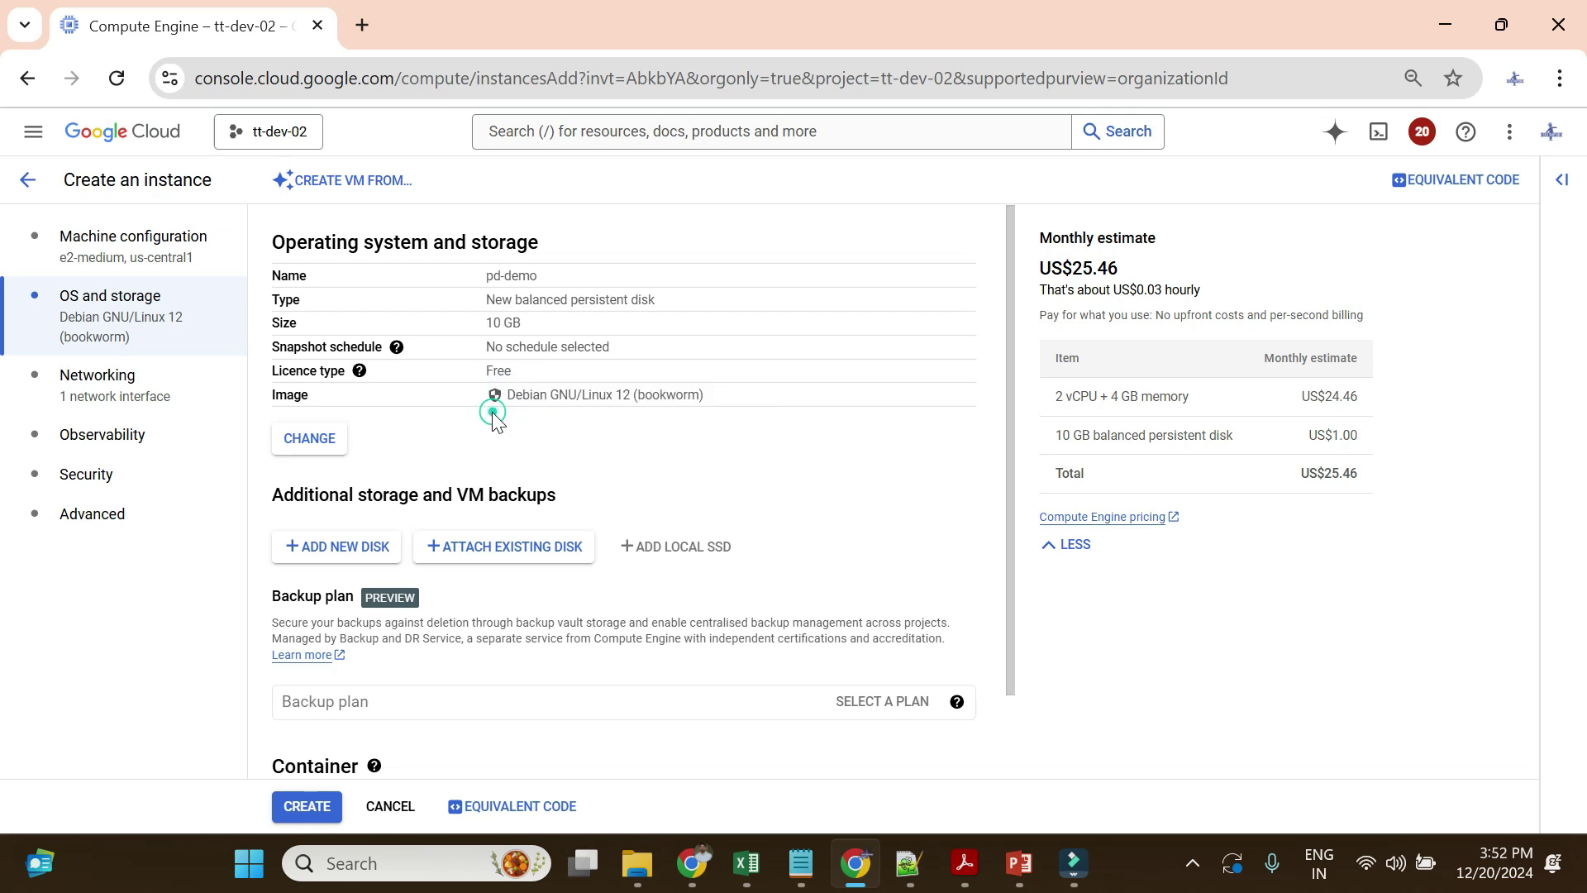
drag(507, 395, 802, 409)
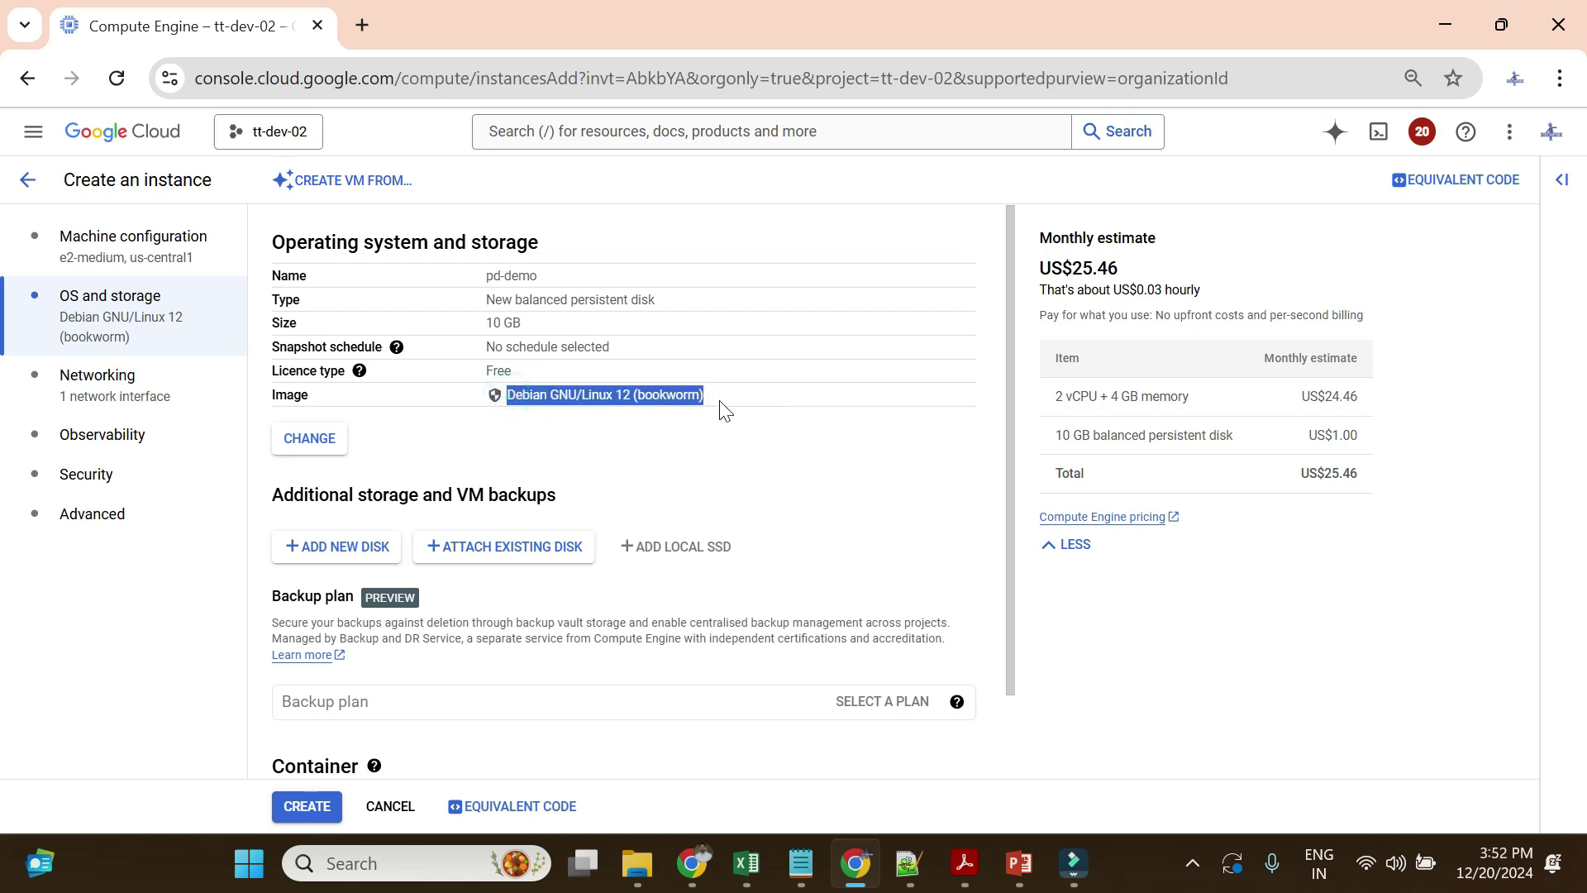
drag(476, 324, 572, 321)
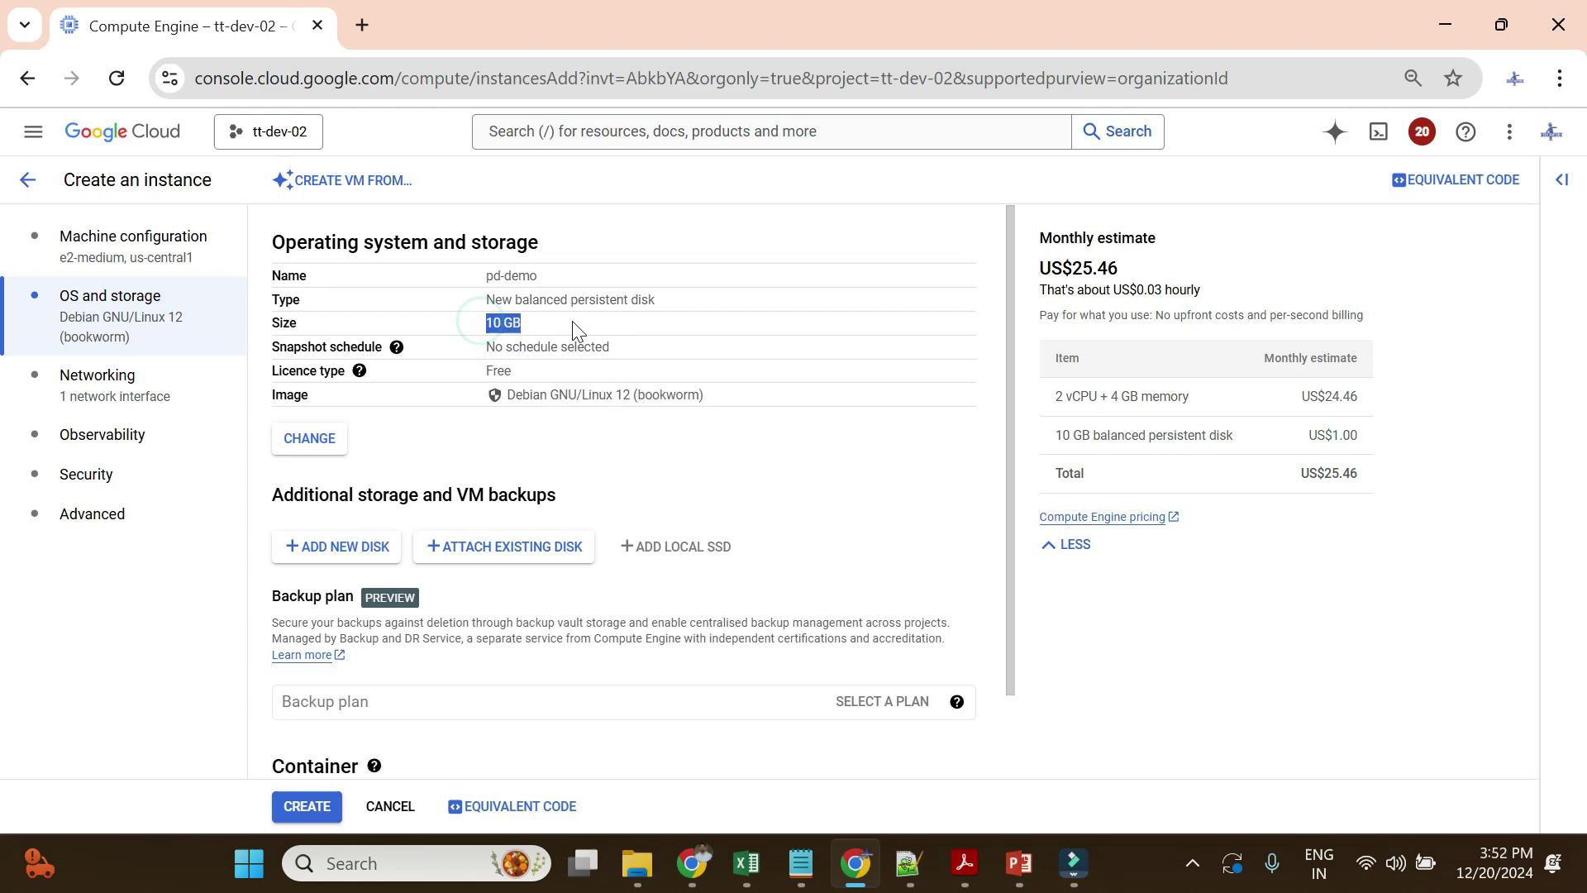
click(471, 322)
drag(472, 321, 521, 322)
- Examine the available boot disk types without changing the disk, and check the total monthly estimate
click(342, 439)
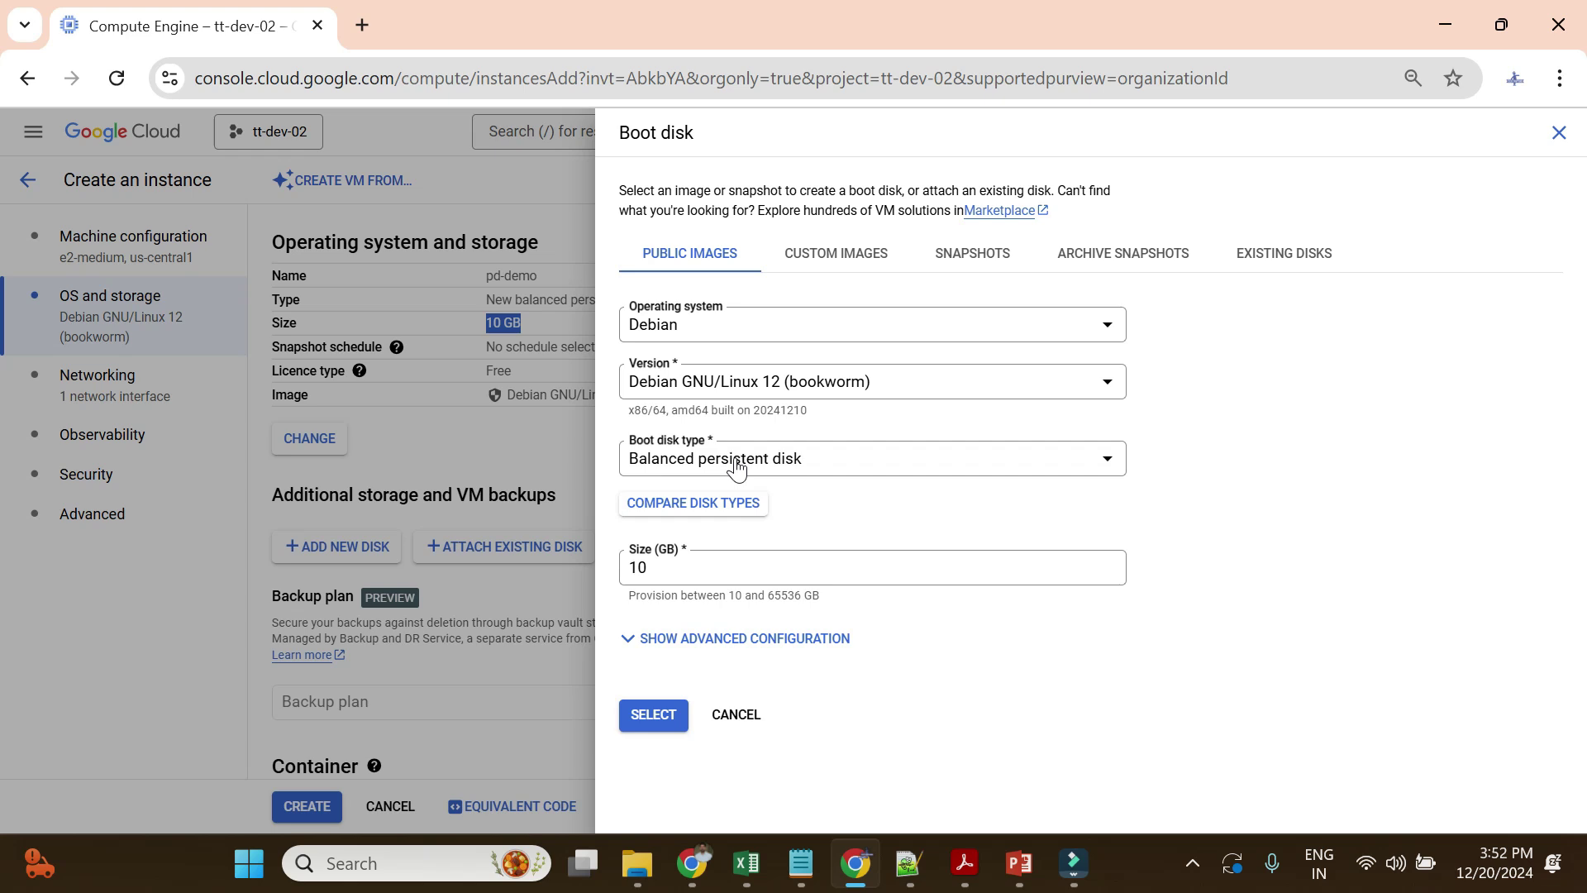
click(799, 472)
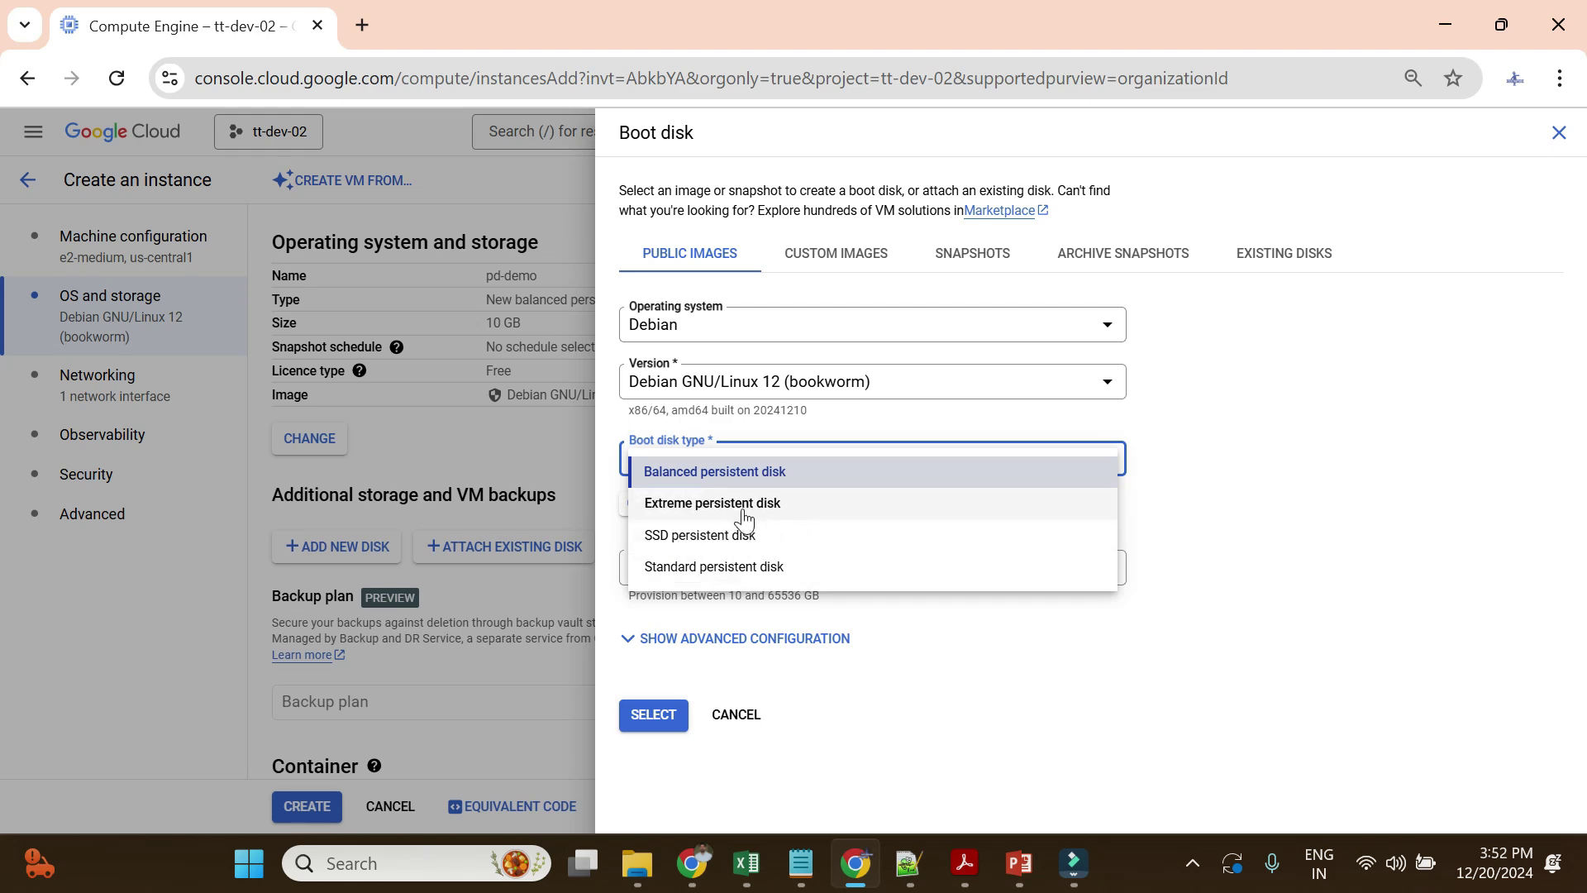
click(1370, 471)
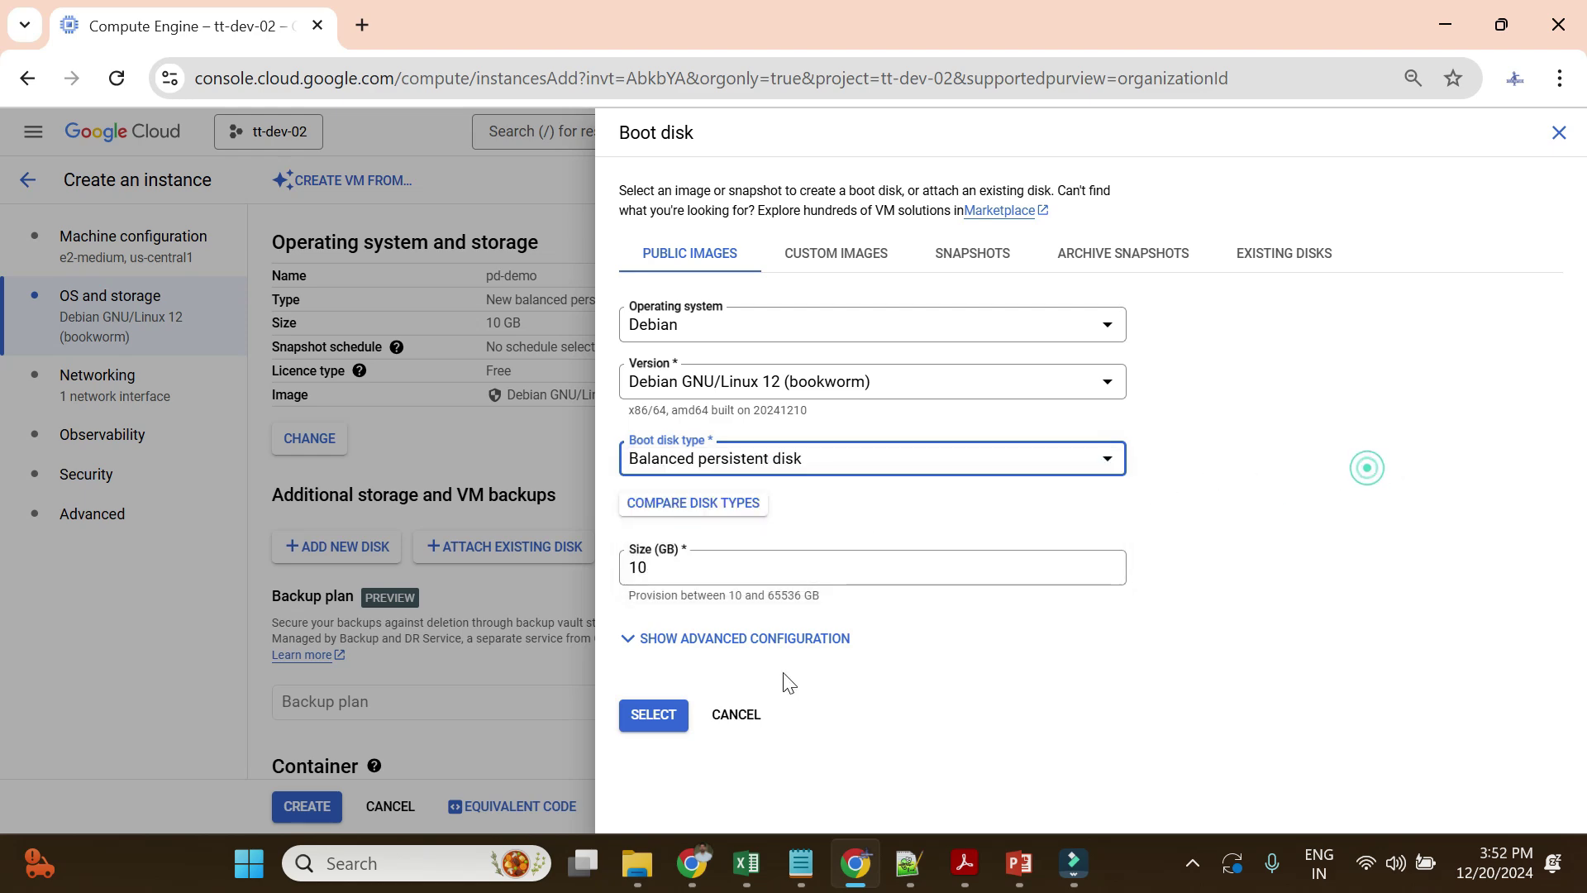
click(734, 714)
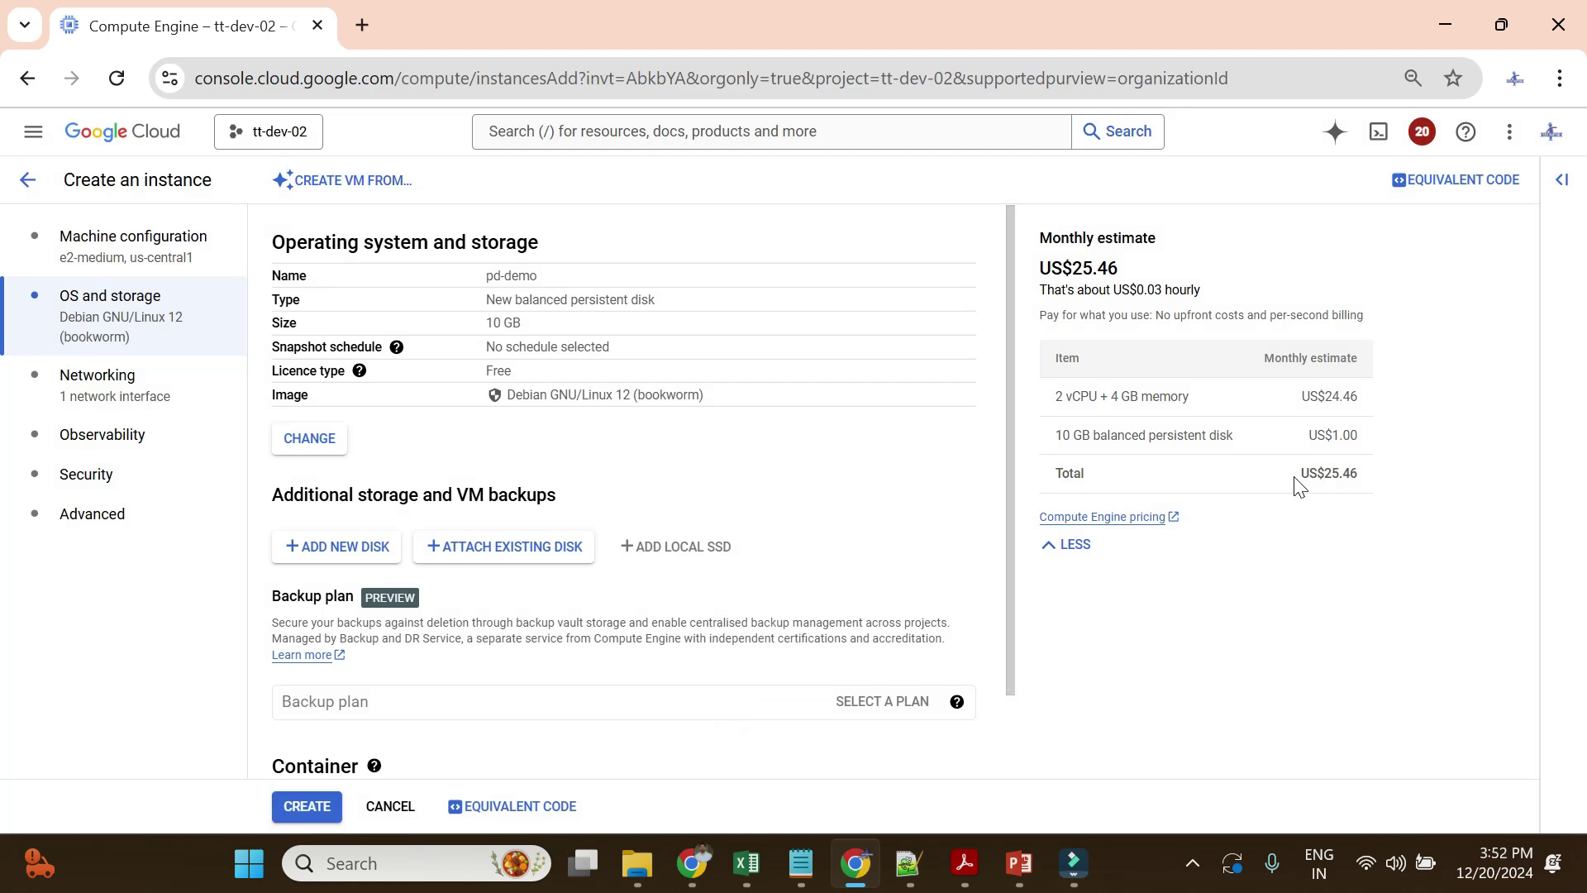
drag(1295, 480, 1416, 480)
- Set the boot disk type to SSD persistent disk and check the total monthly estimate
click(310, 438)
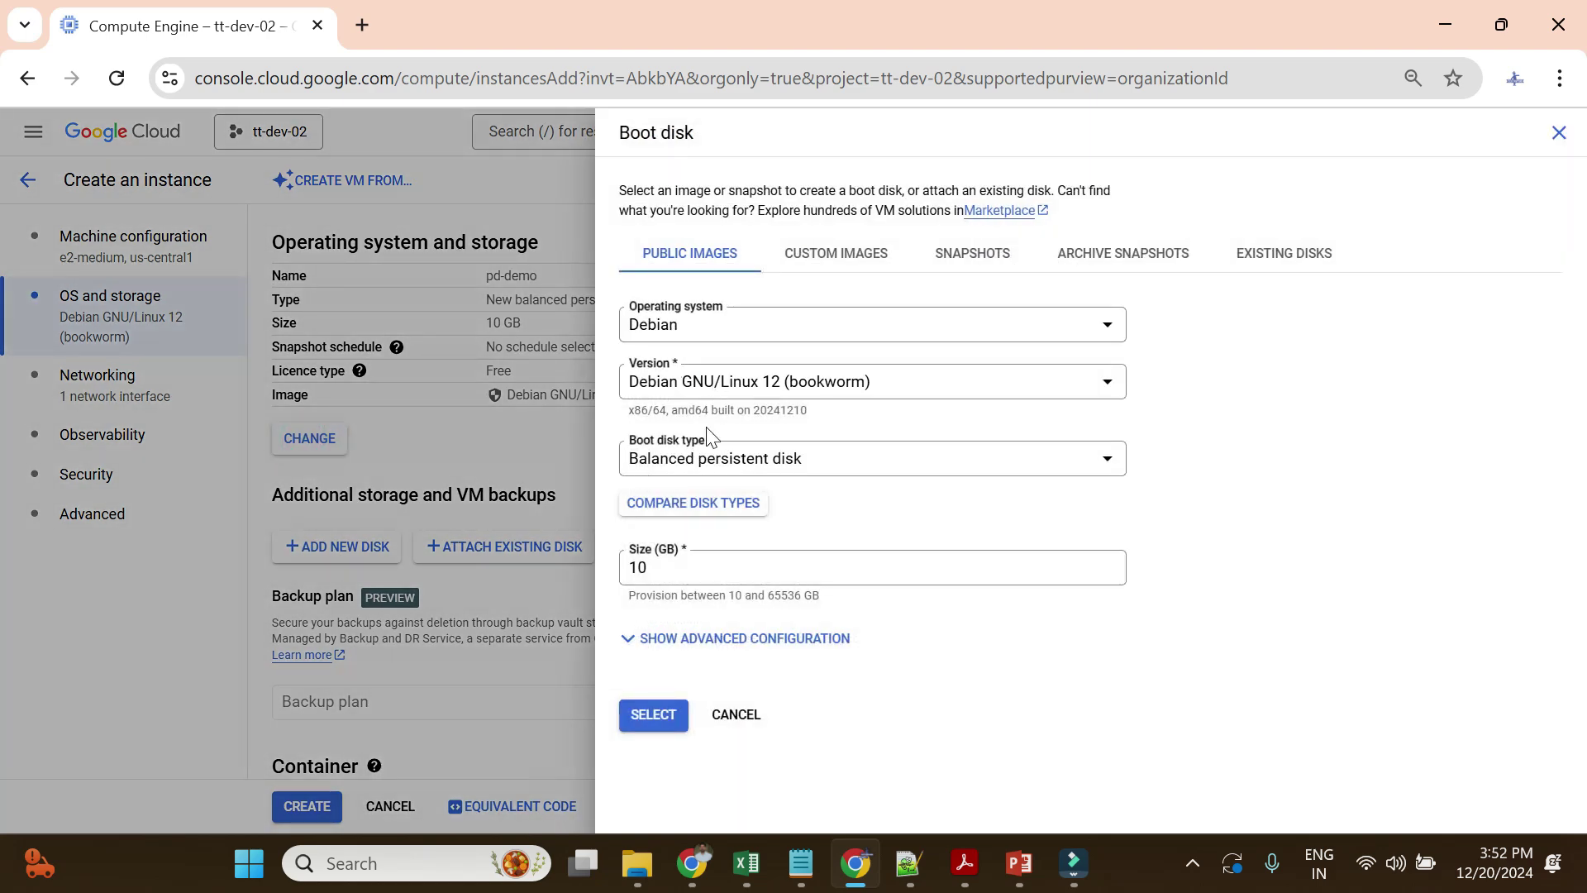
click(692, 454)
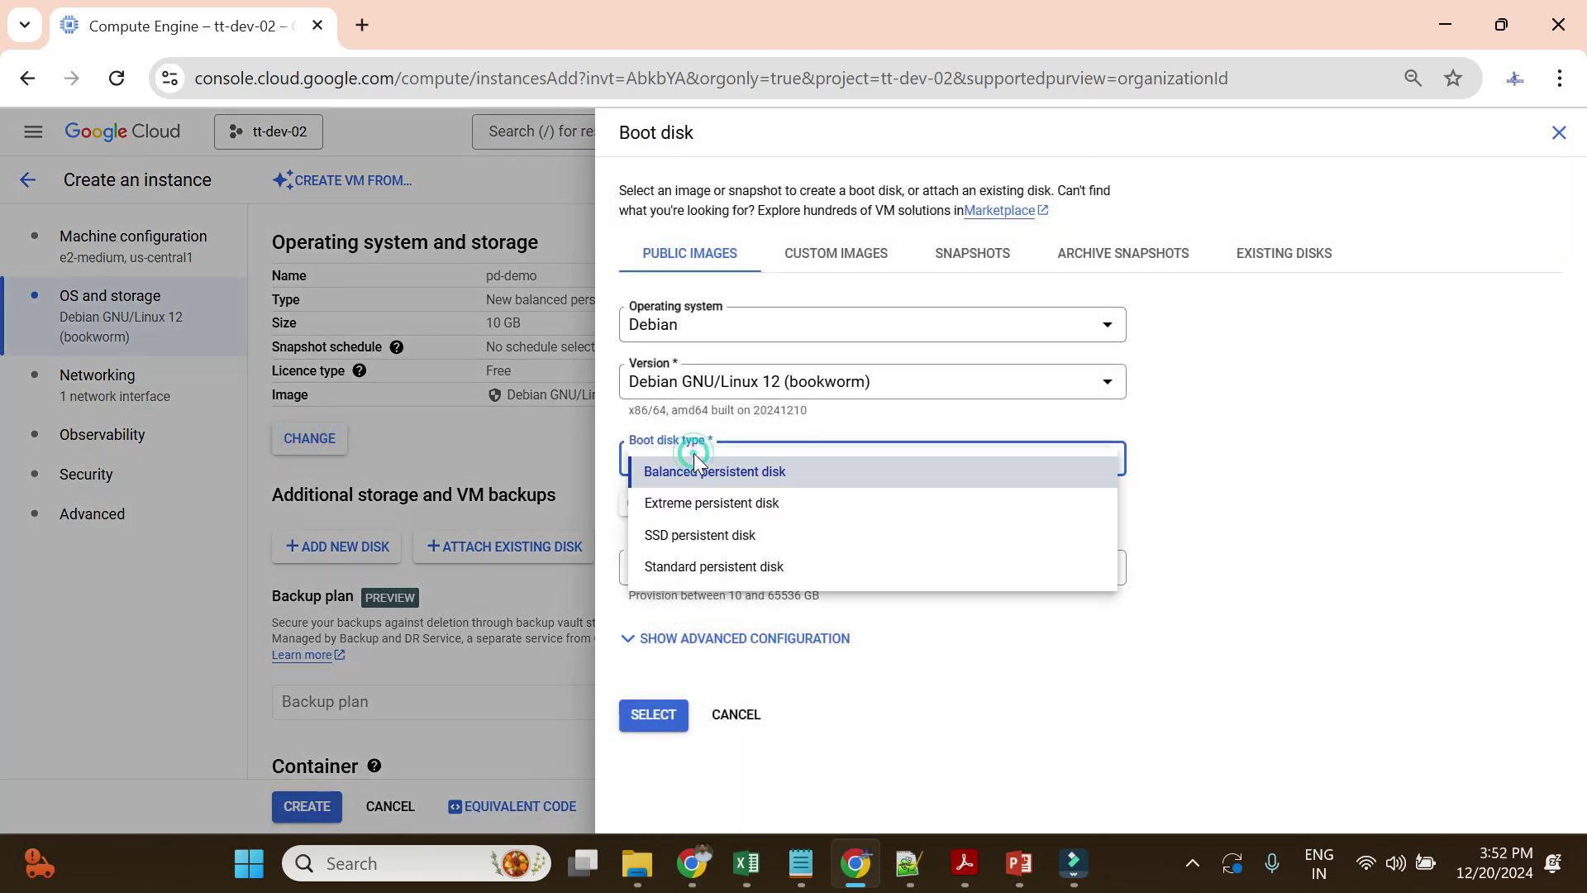
click(692, 537)
click(657, 716)
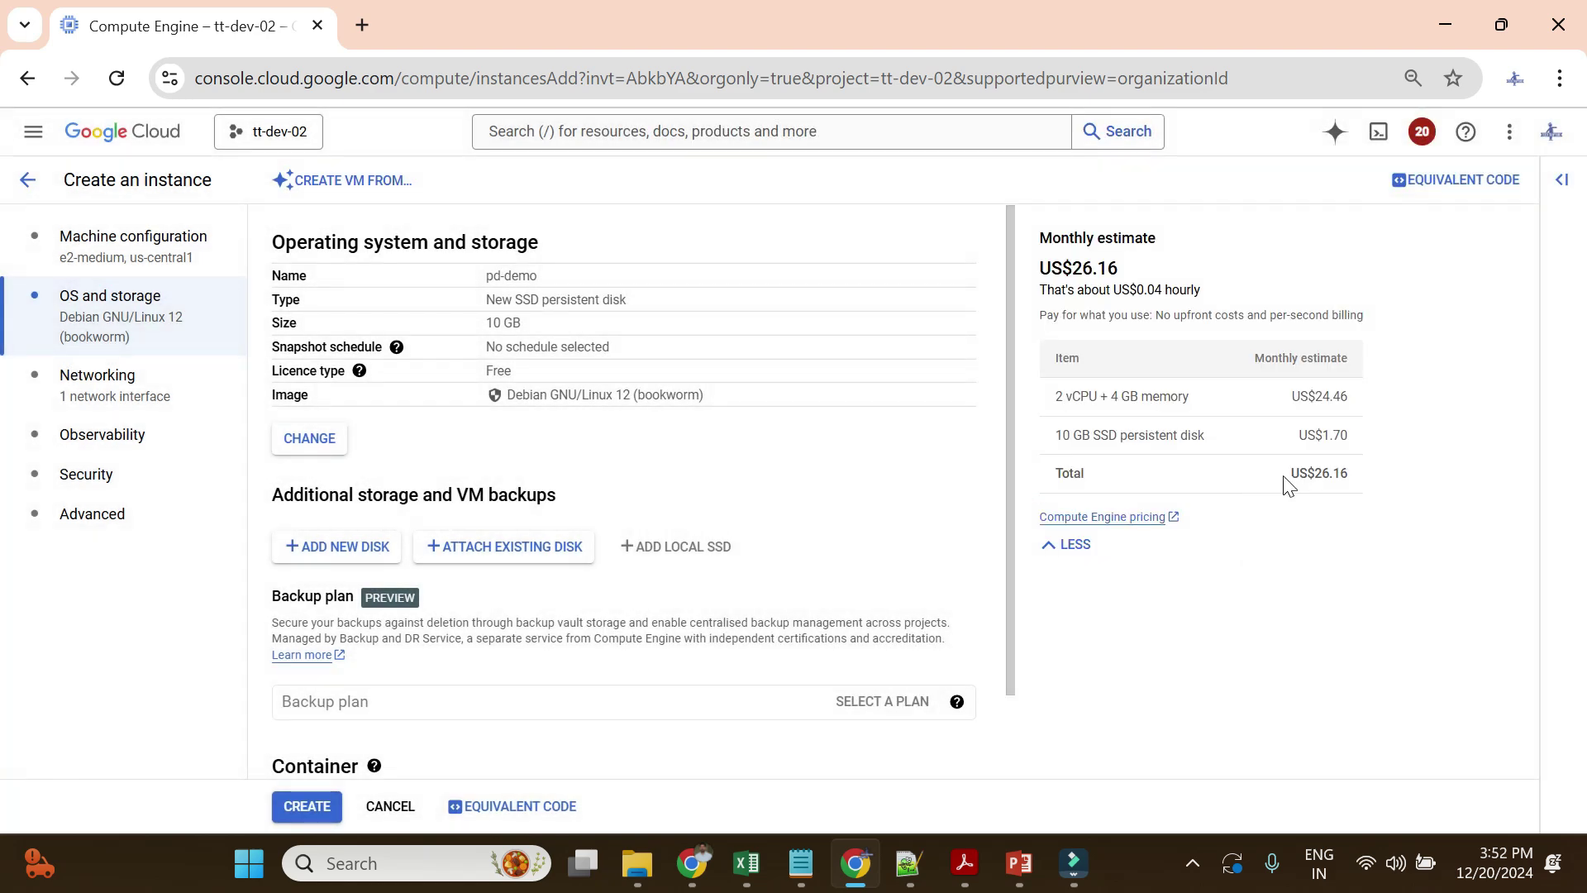
drag(1285, 483, 1351, 484)
- Try Extreme persistent disk as the boot disk type and check its permitted size range
click(308, 449)
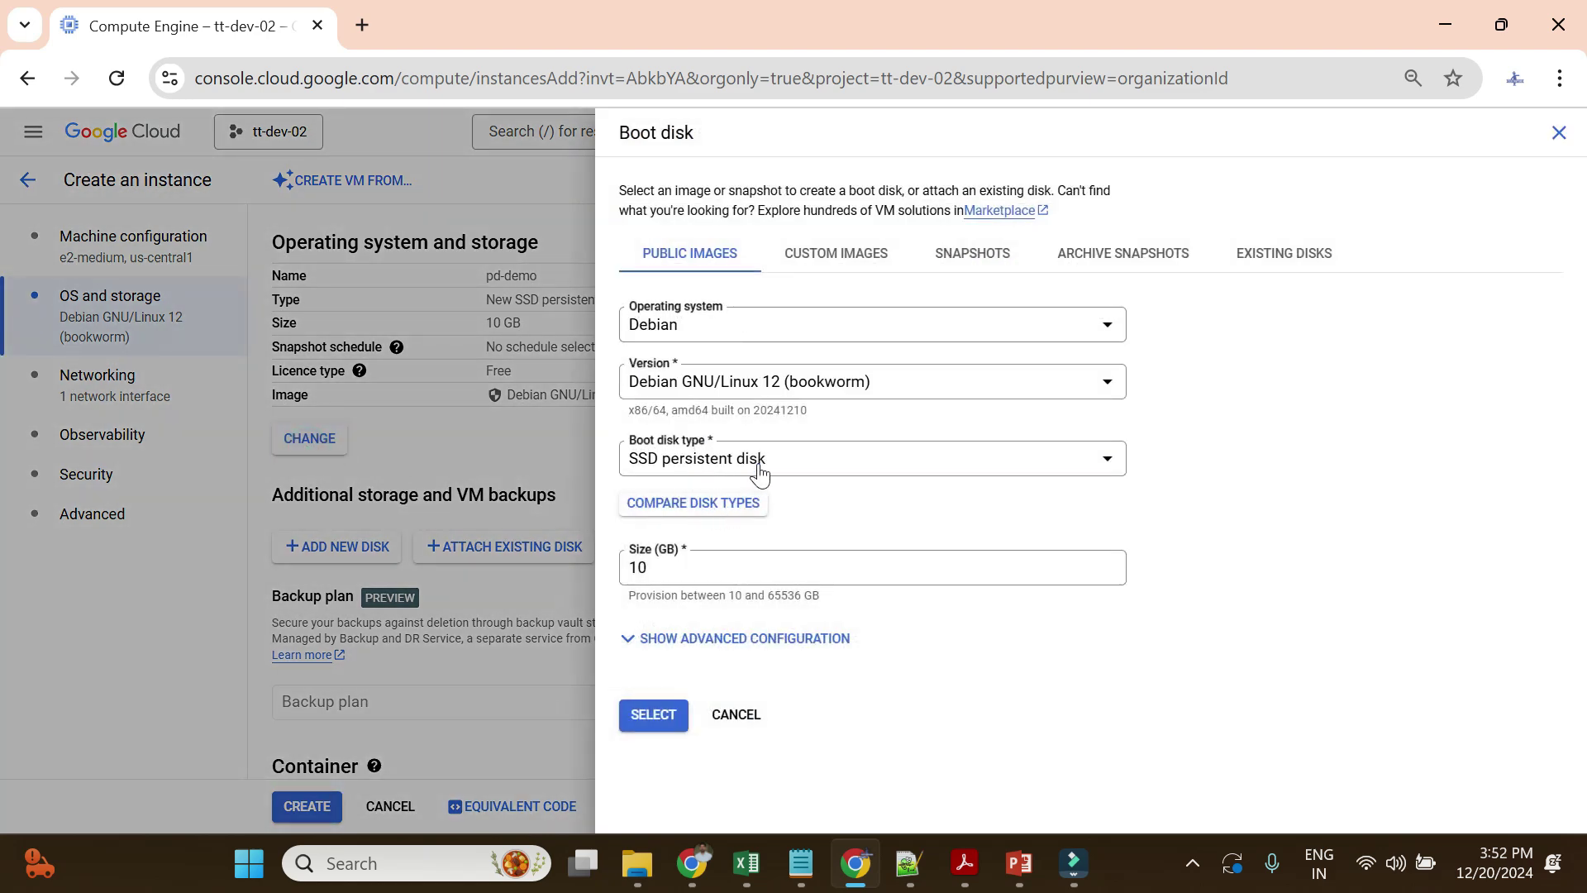
click(759, 472)
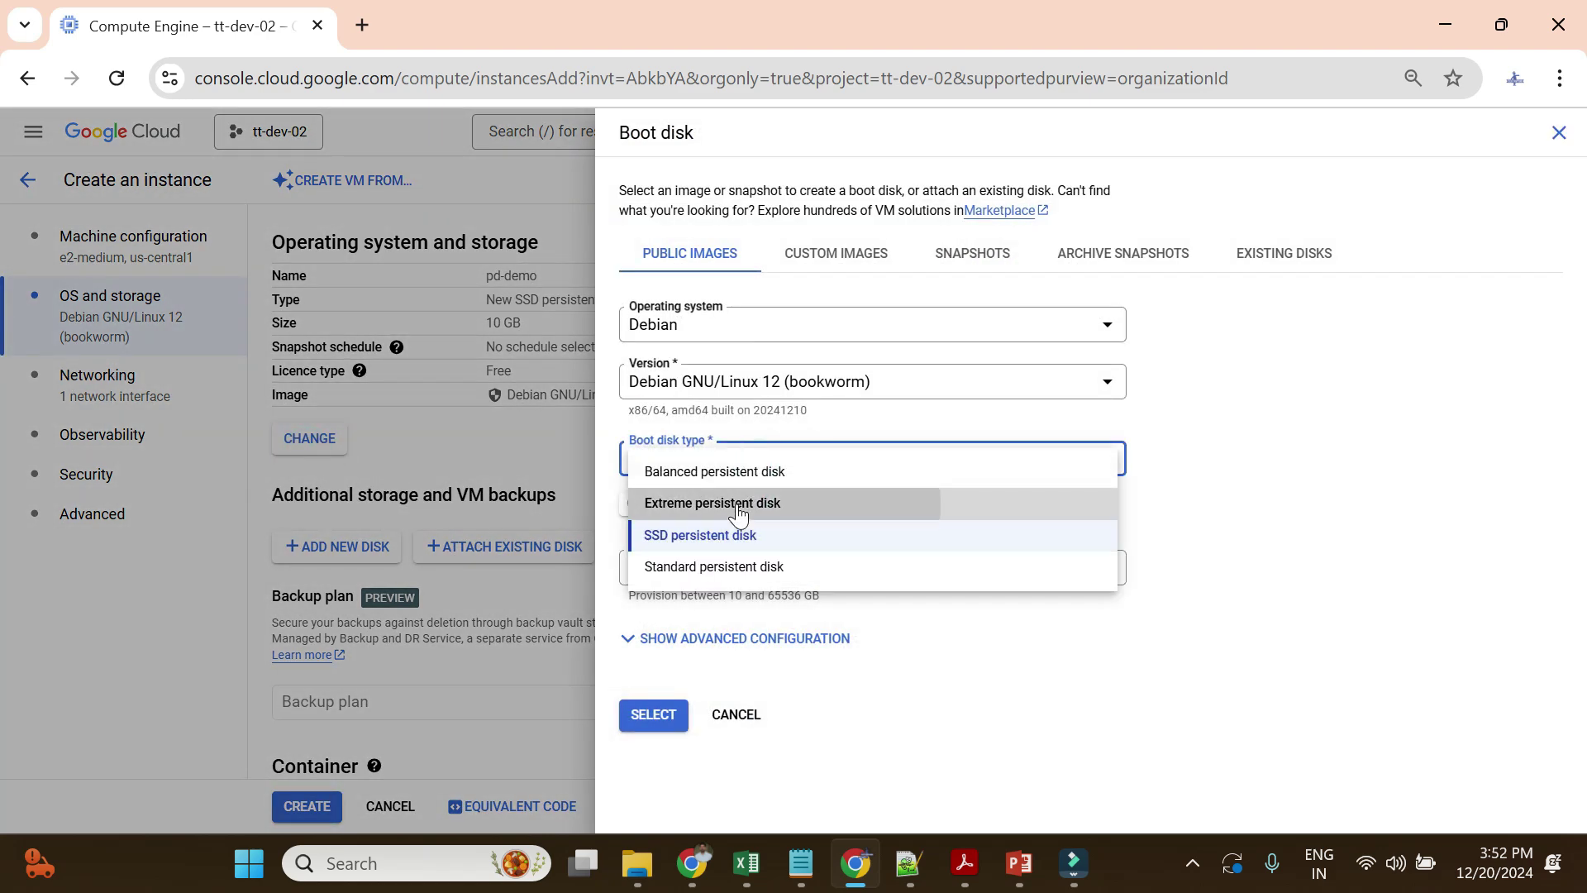
click(738, 506)
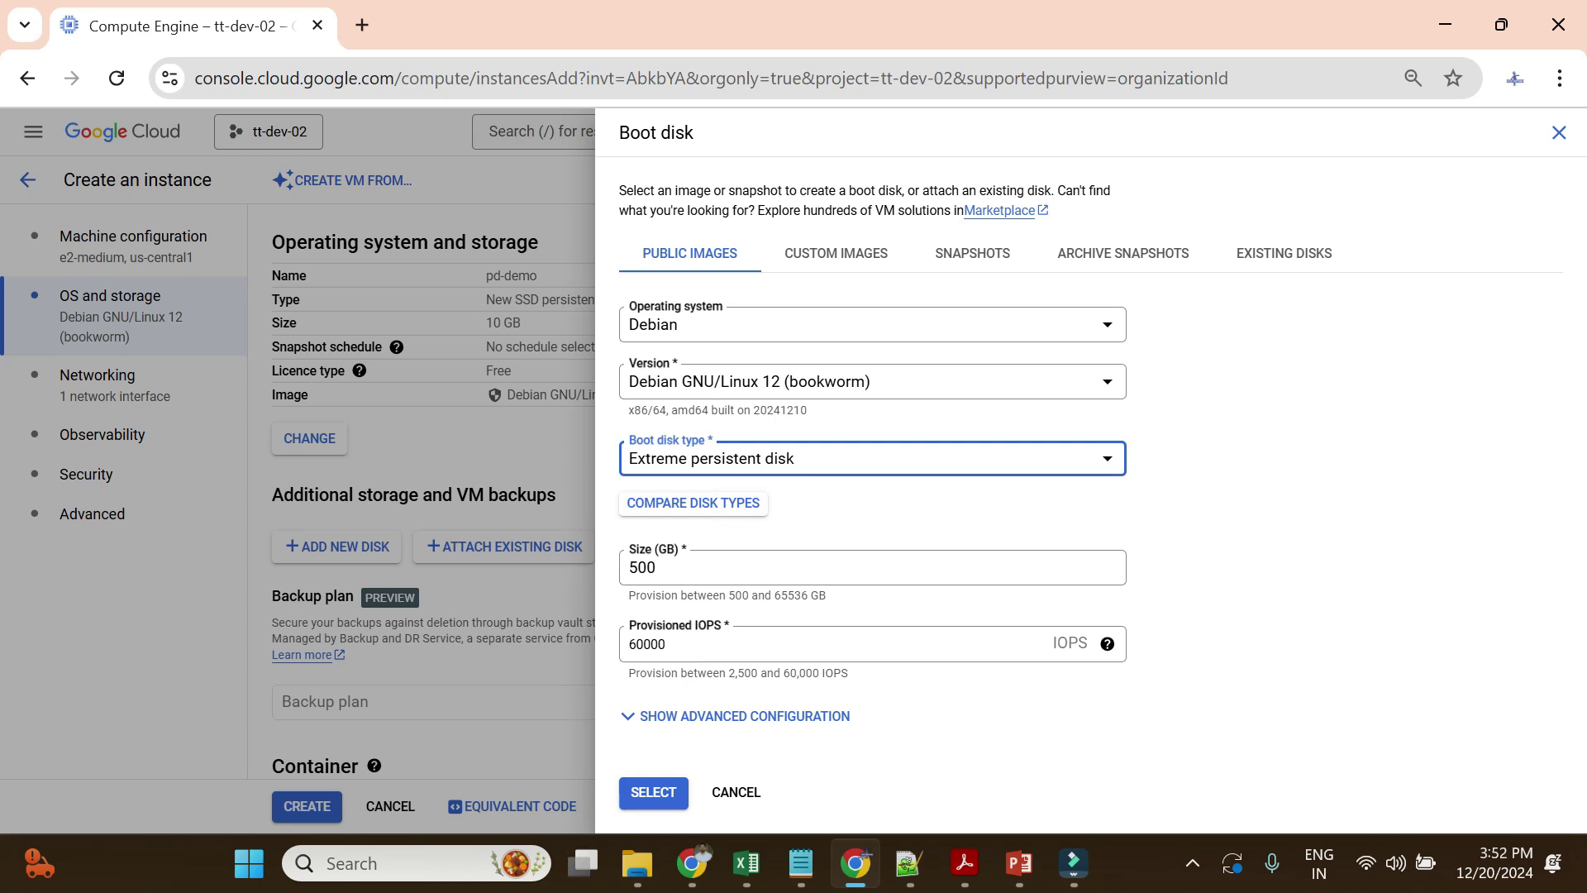
drag(716, 593, 860, 602)
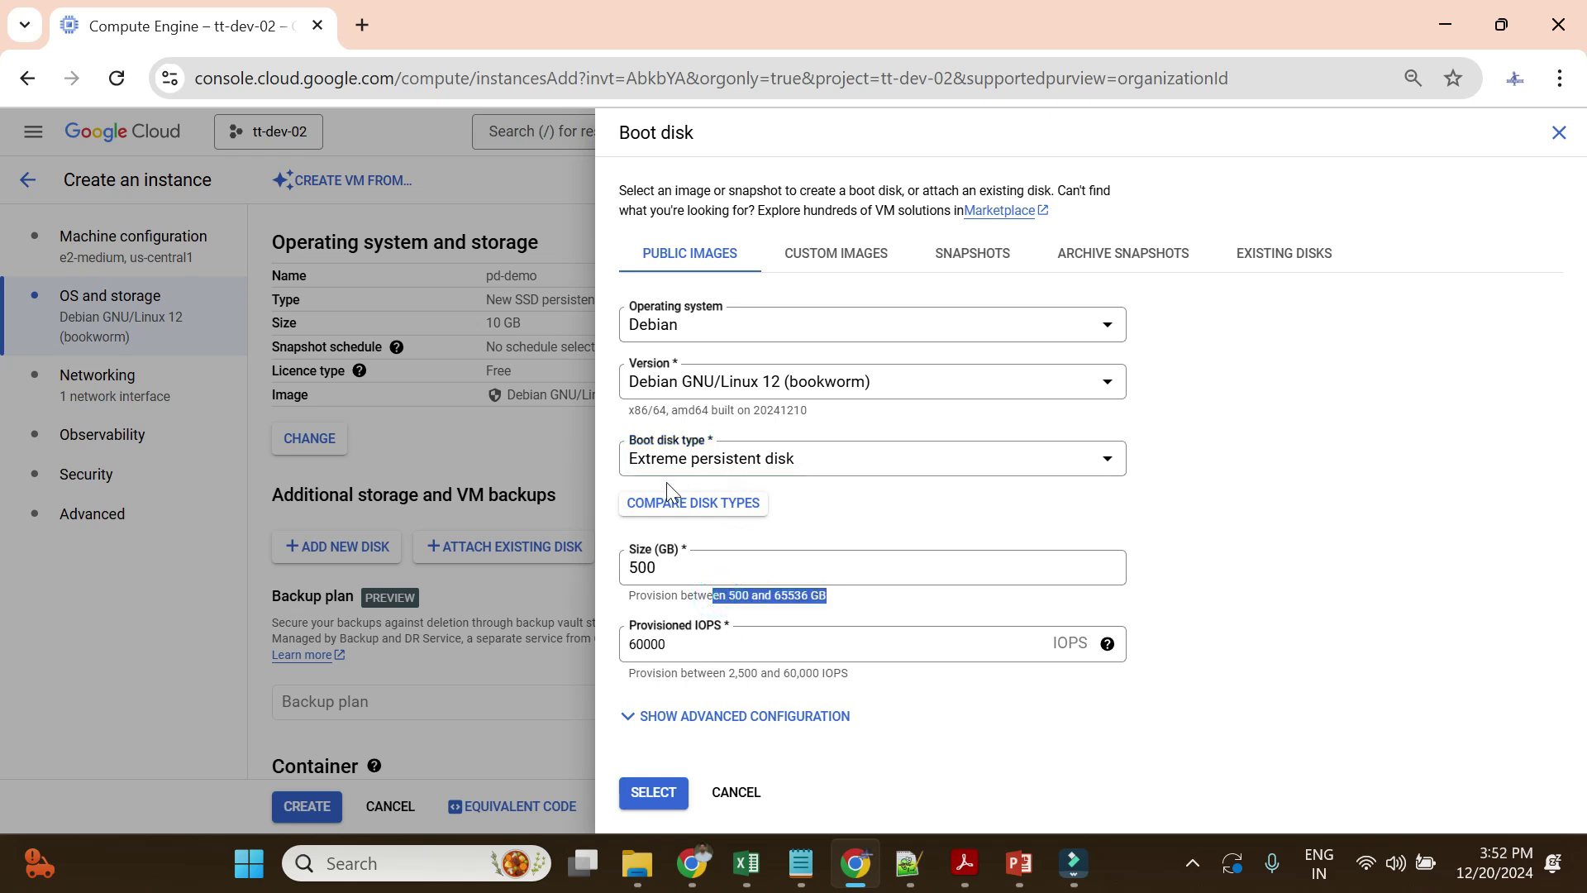
- Set the boot disk type to Standard persistent disk and check the total monthly estimate
click(759, 475)
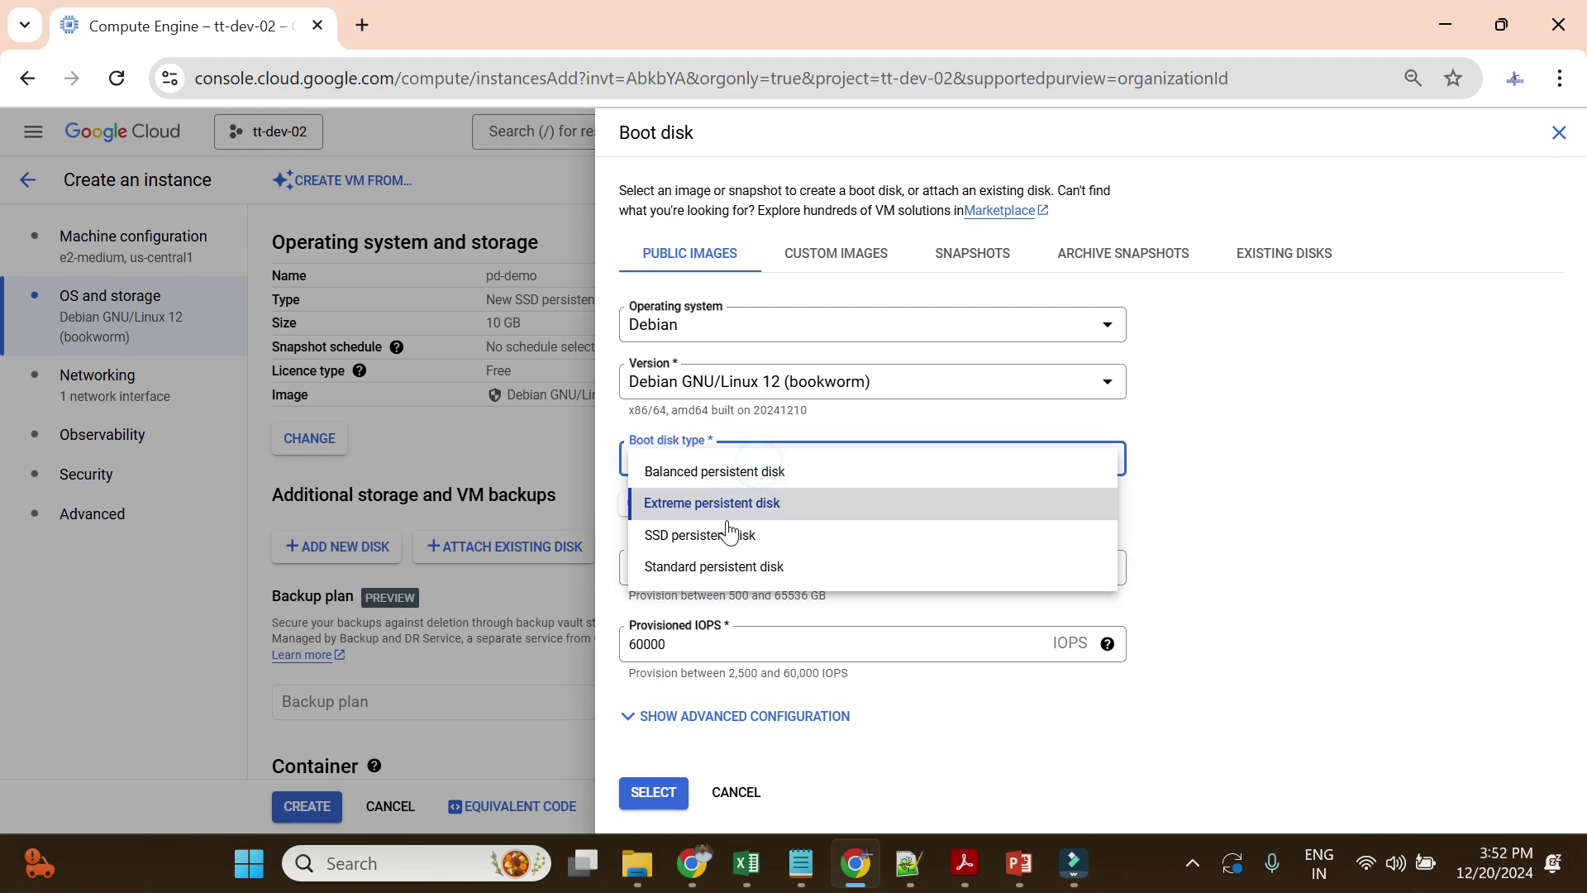
click(715, 567)
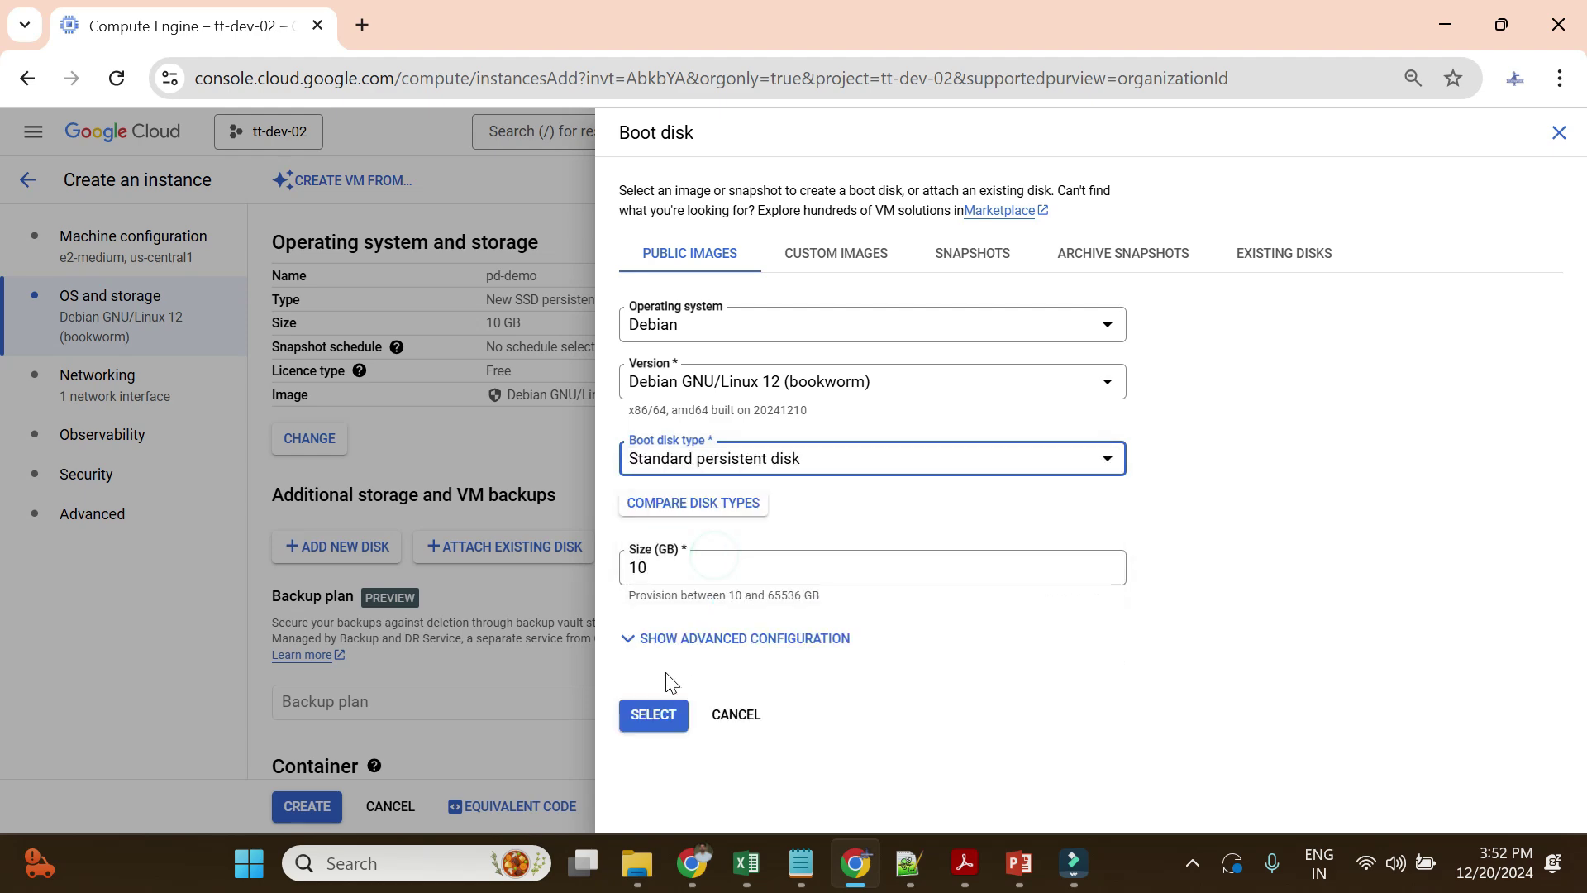
click(654, 718)
click(653, 716)
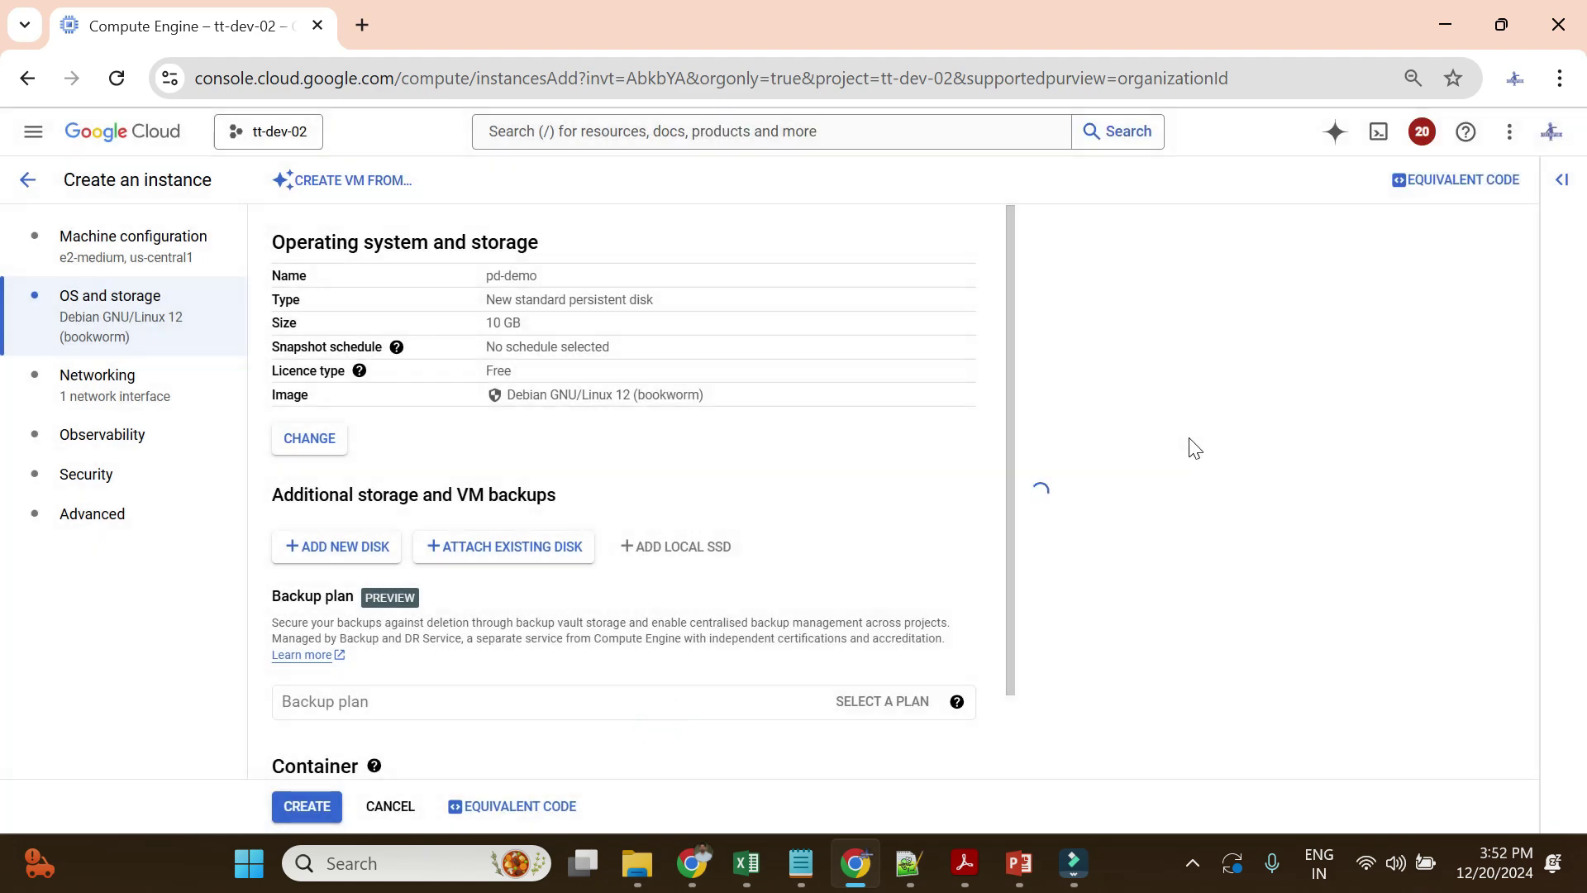
drag(1285, 479, 1399, 483)
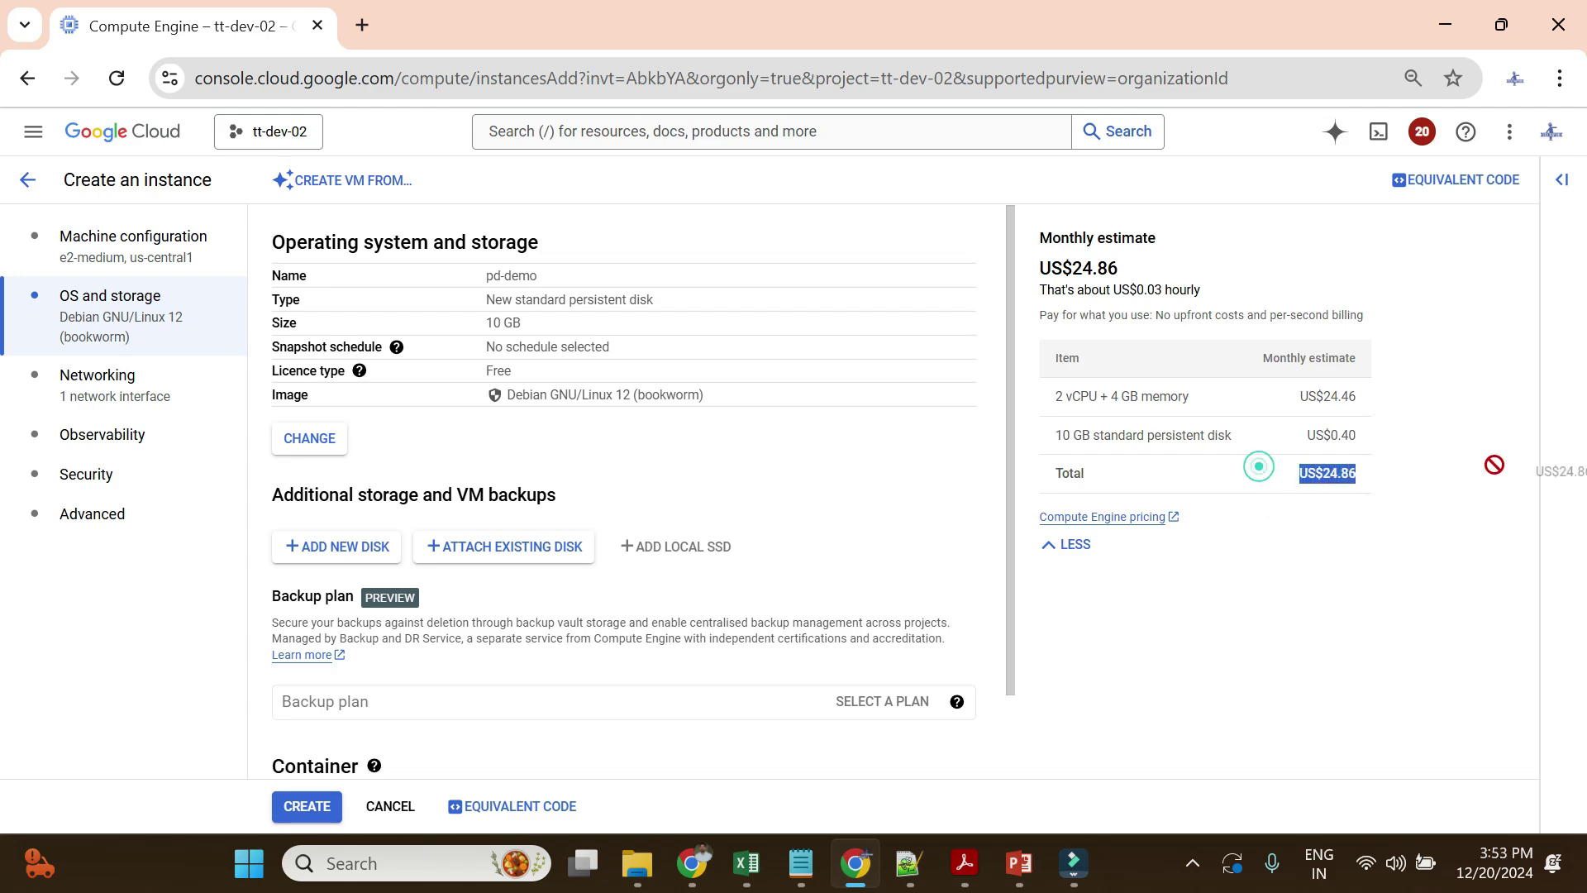
click(1360, 488)
double_click(1358, 484)
- Set the boot disk type to Balanced persistent disk and check the total monthly estimate
click(310, 436)
click(785, 468)
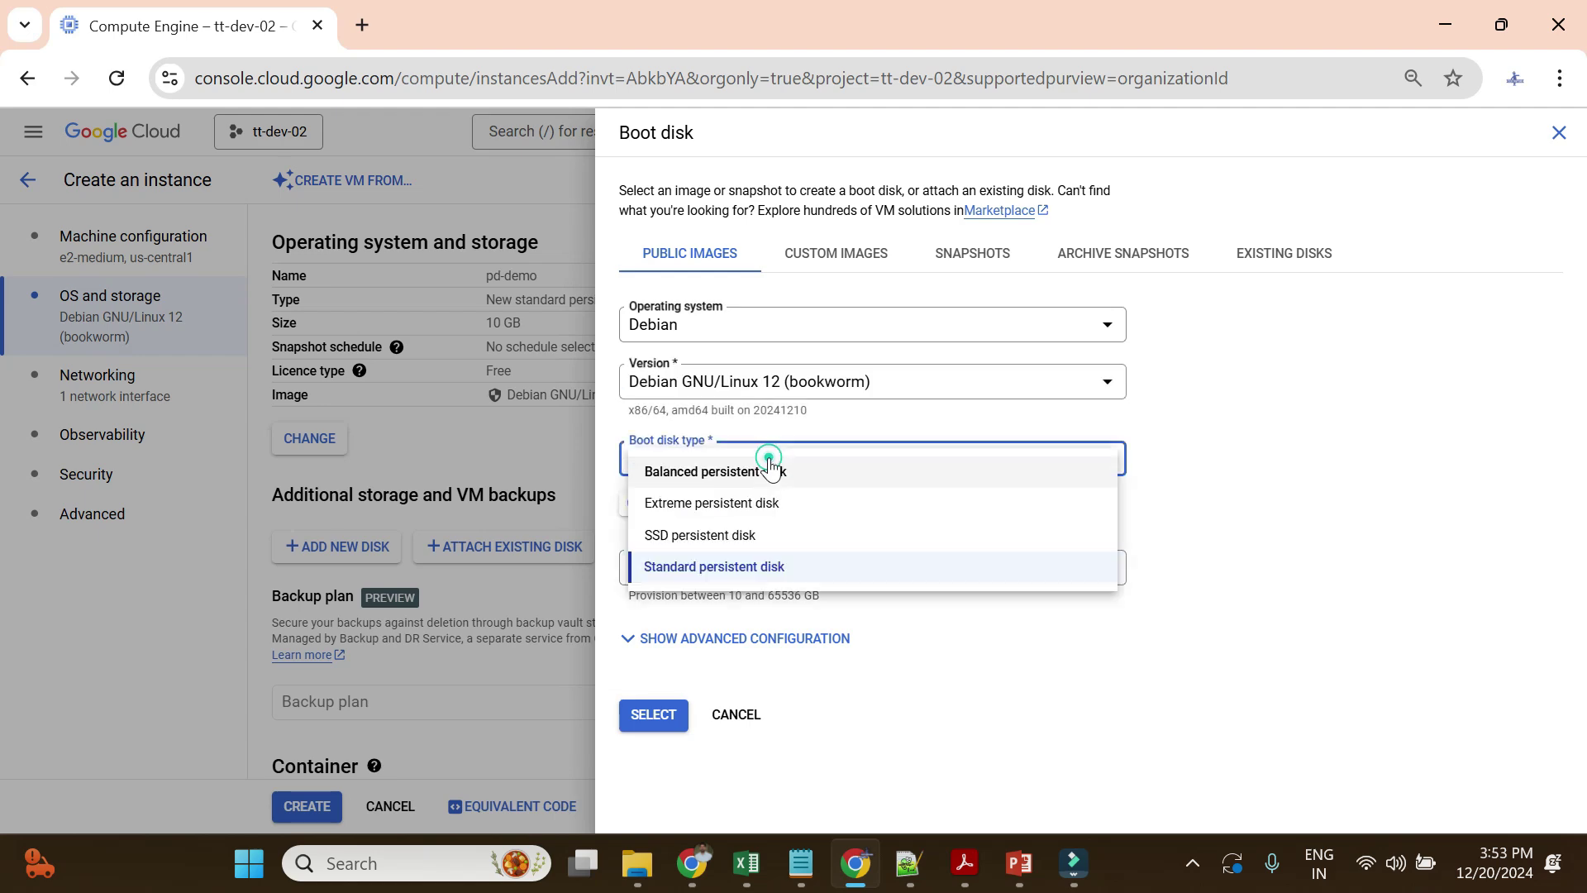
click(740, 474)
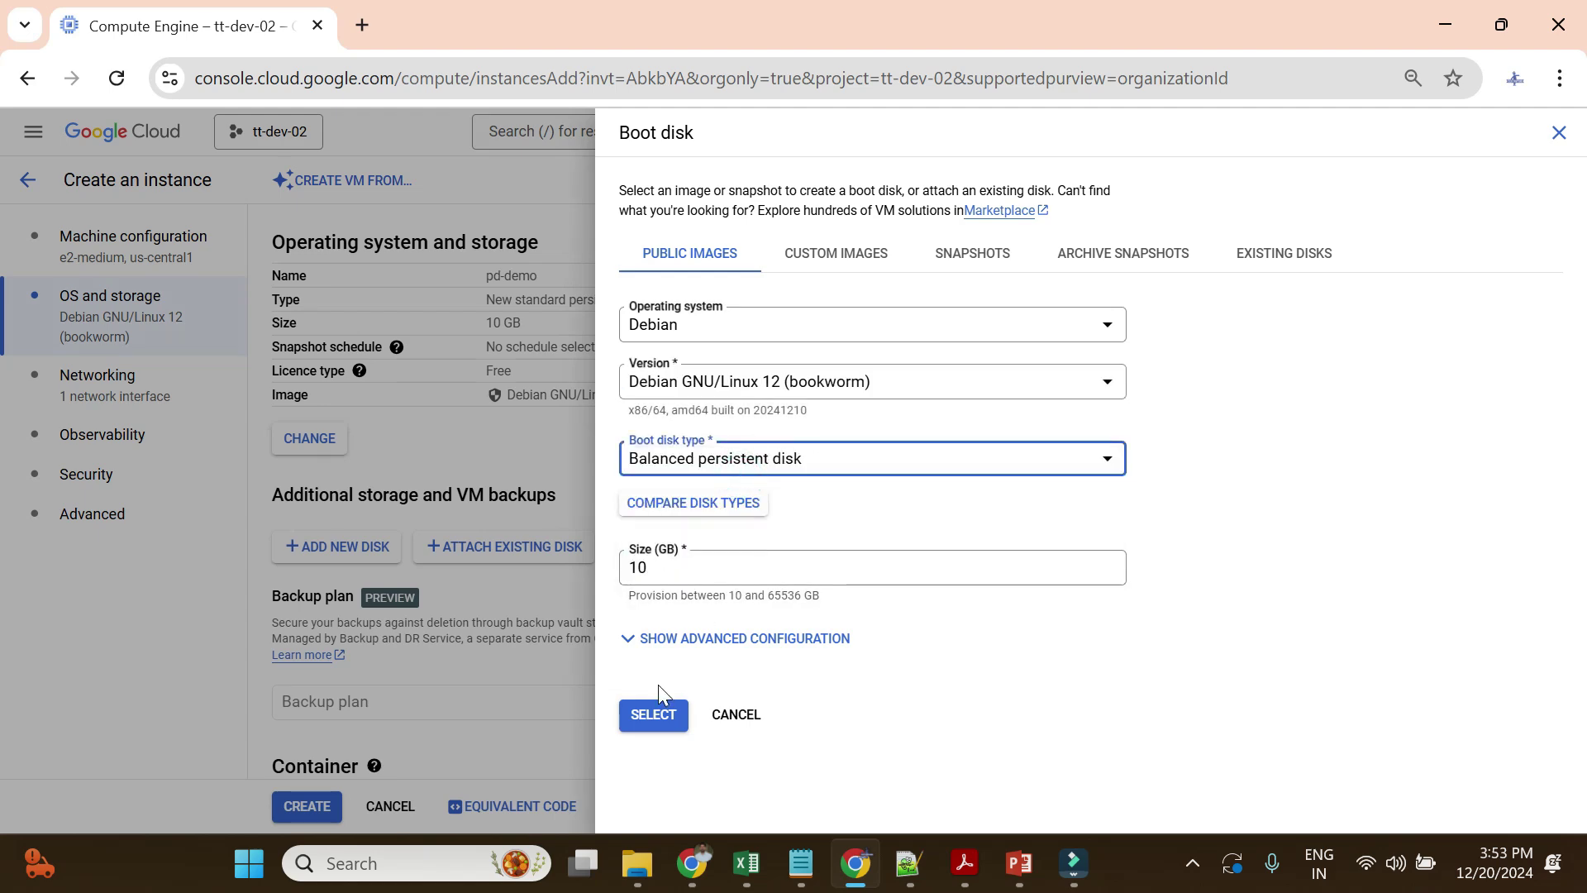
click(653, 714)
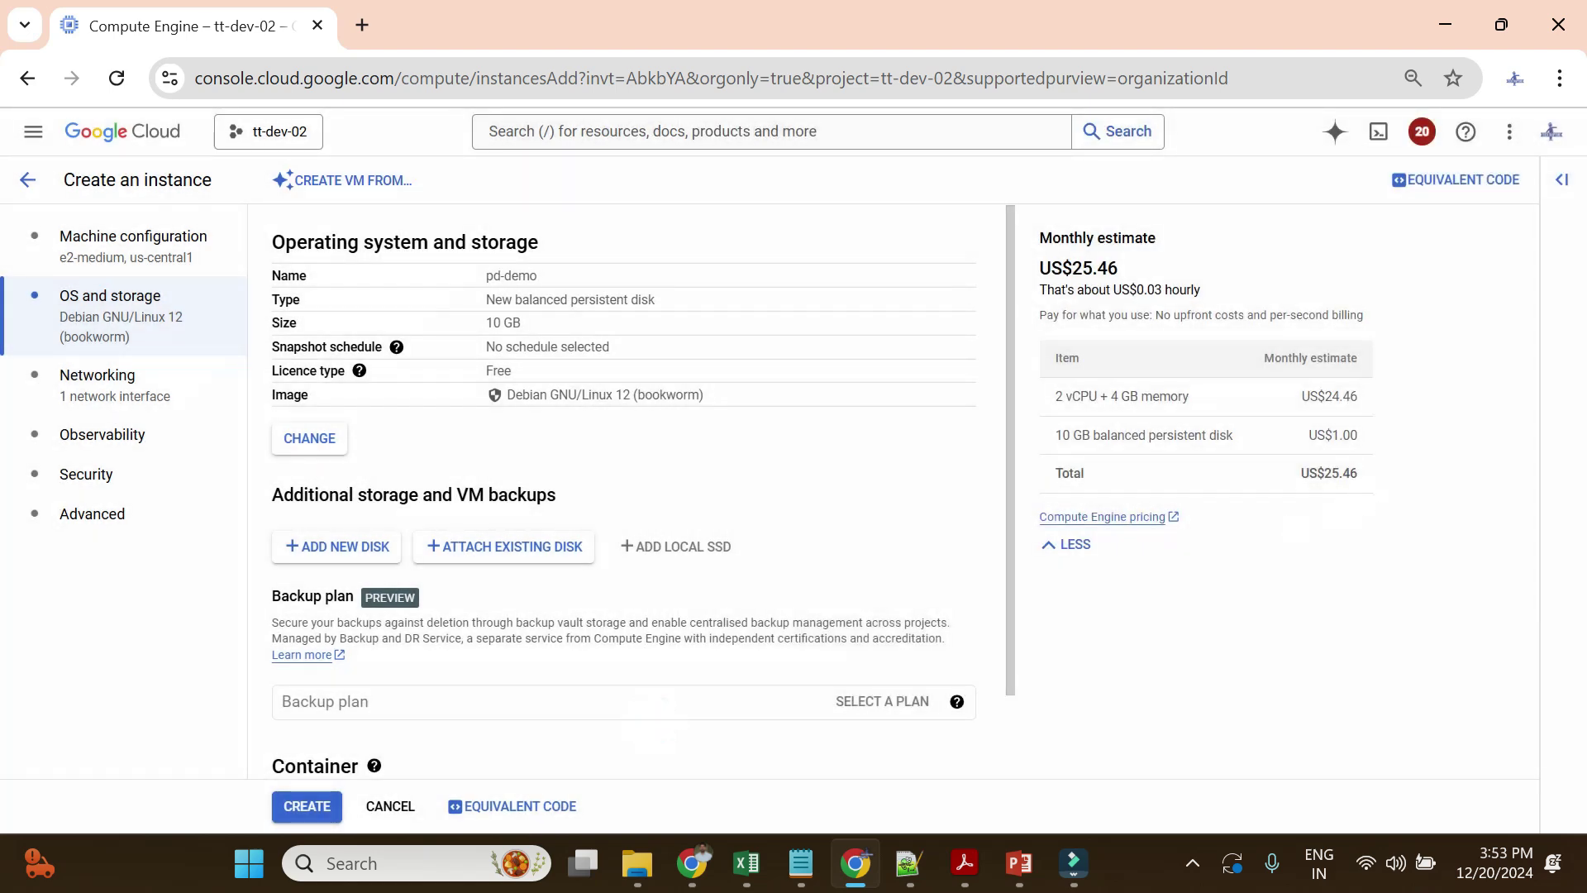
double_click(1306, 472)
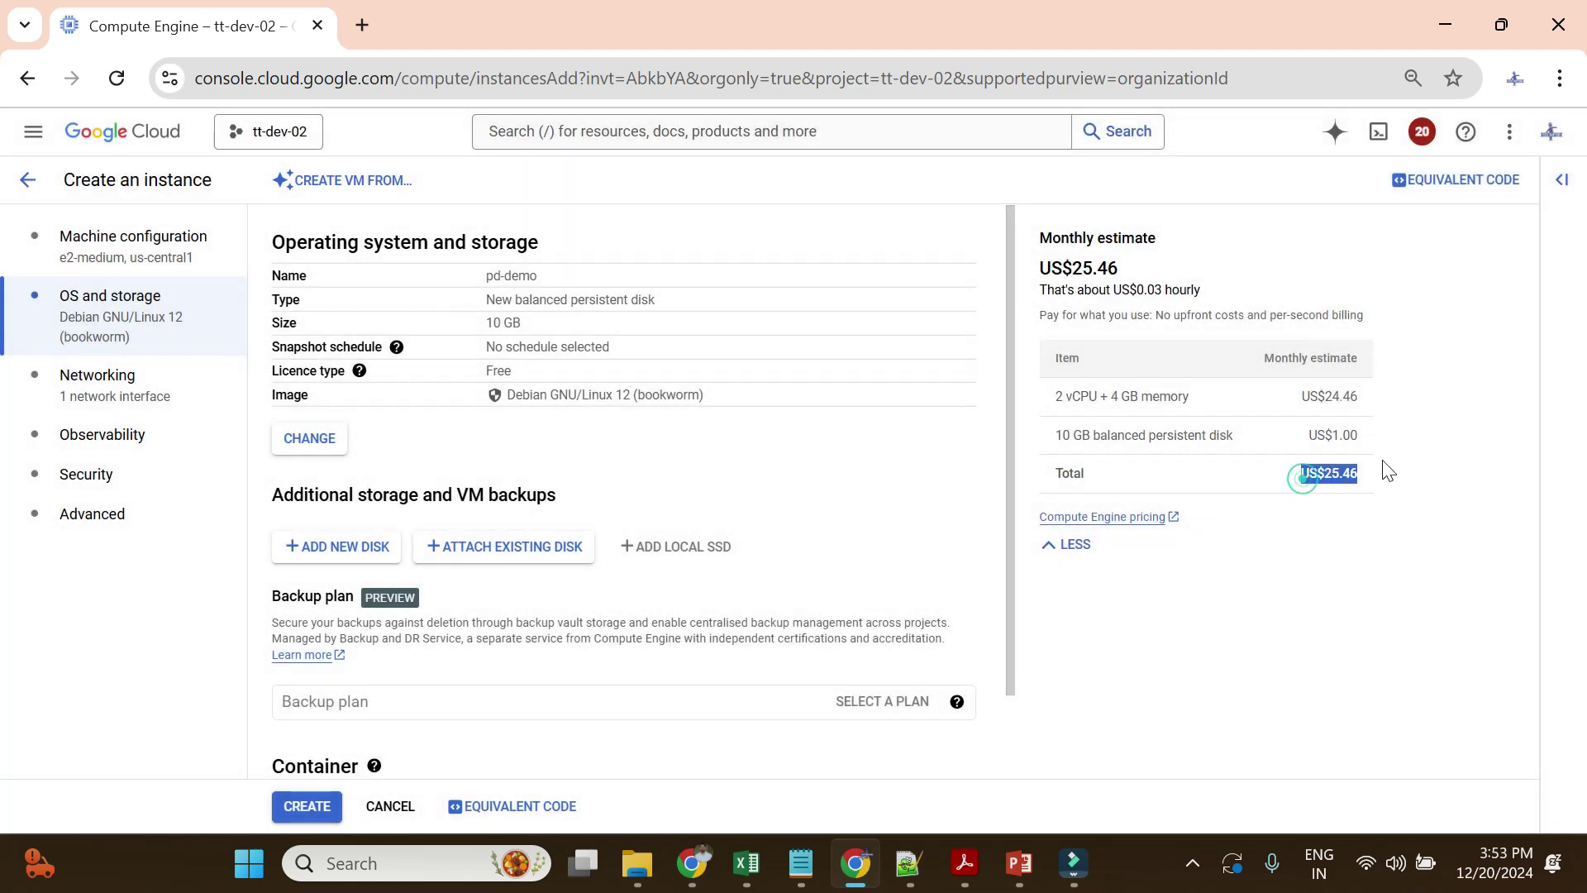
- Review the boot disk size and networking settings, and create the pd-demo VM instance
triple_click(539, 322)
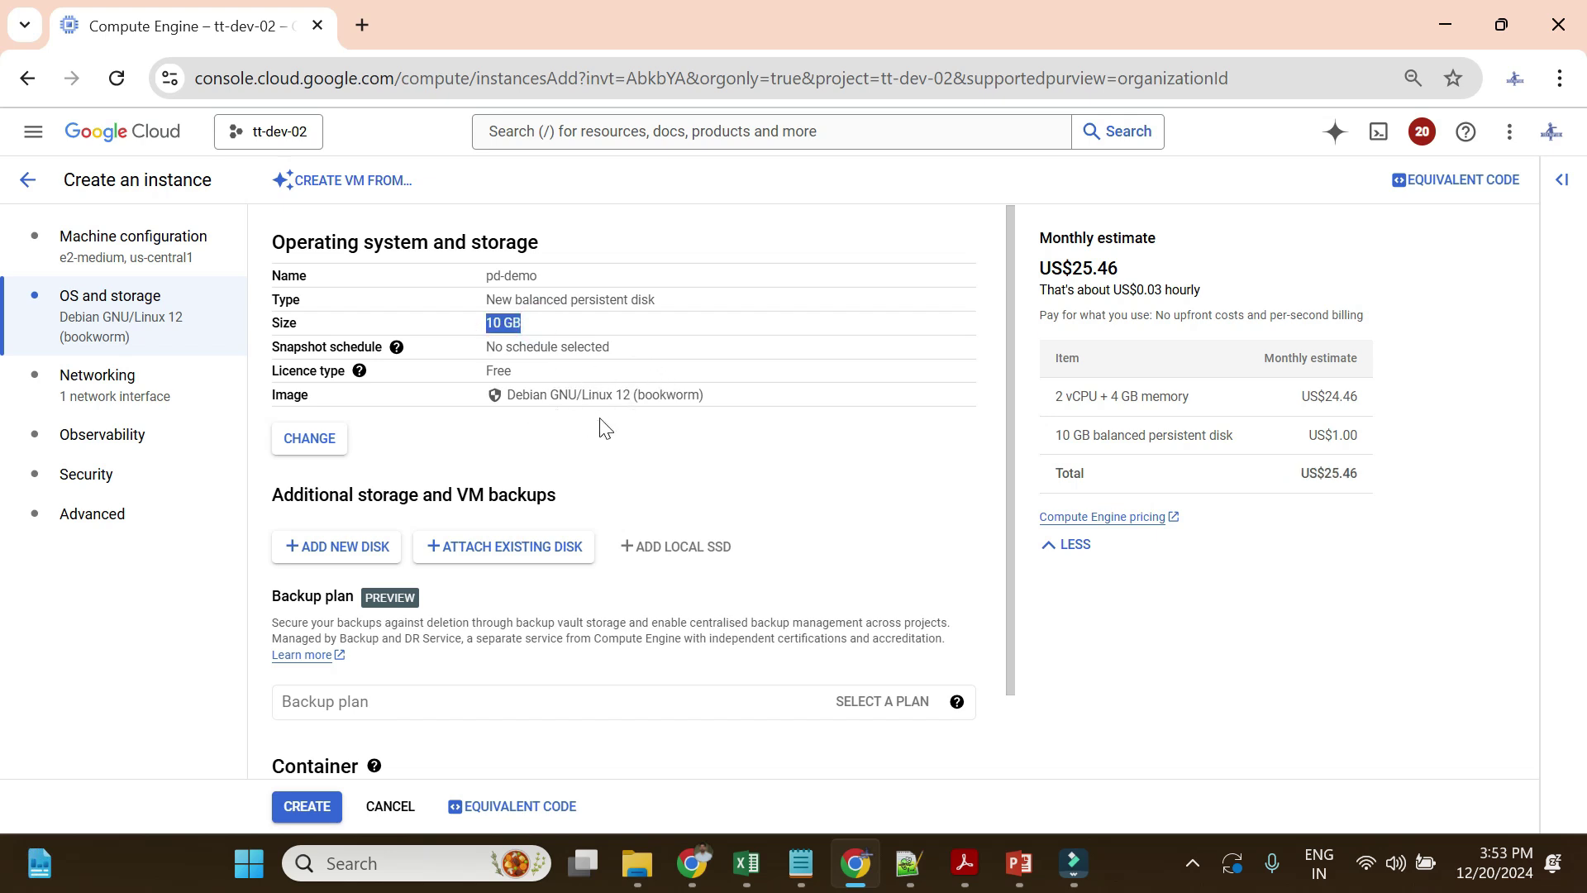
scroll(602, 427, down, 1)
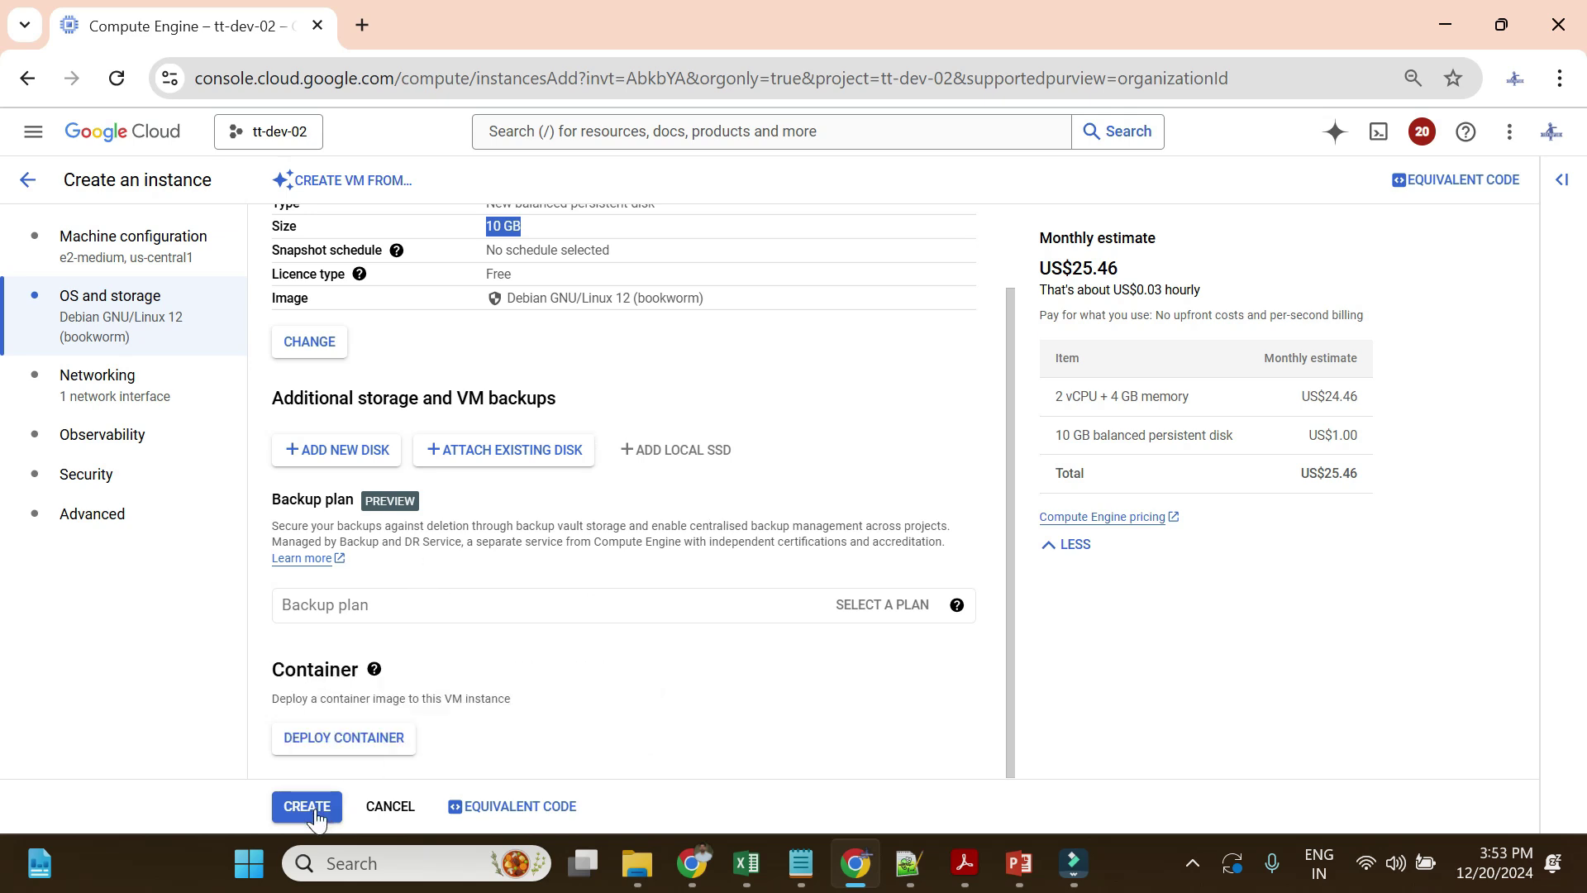
click(159, 400)
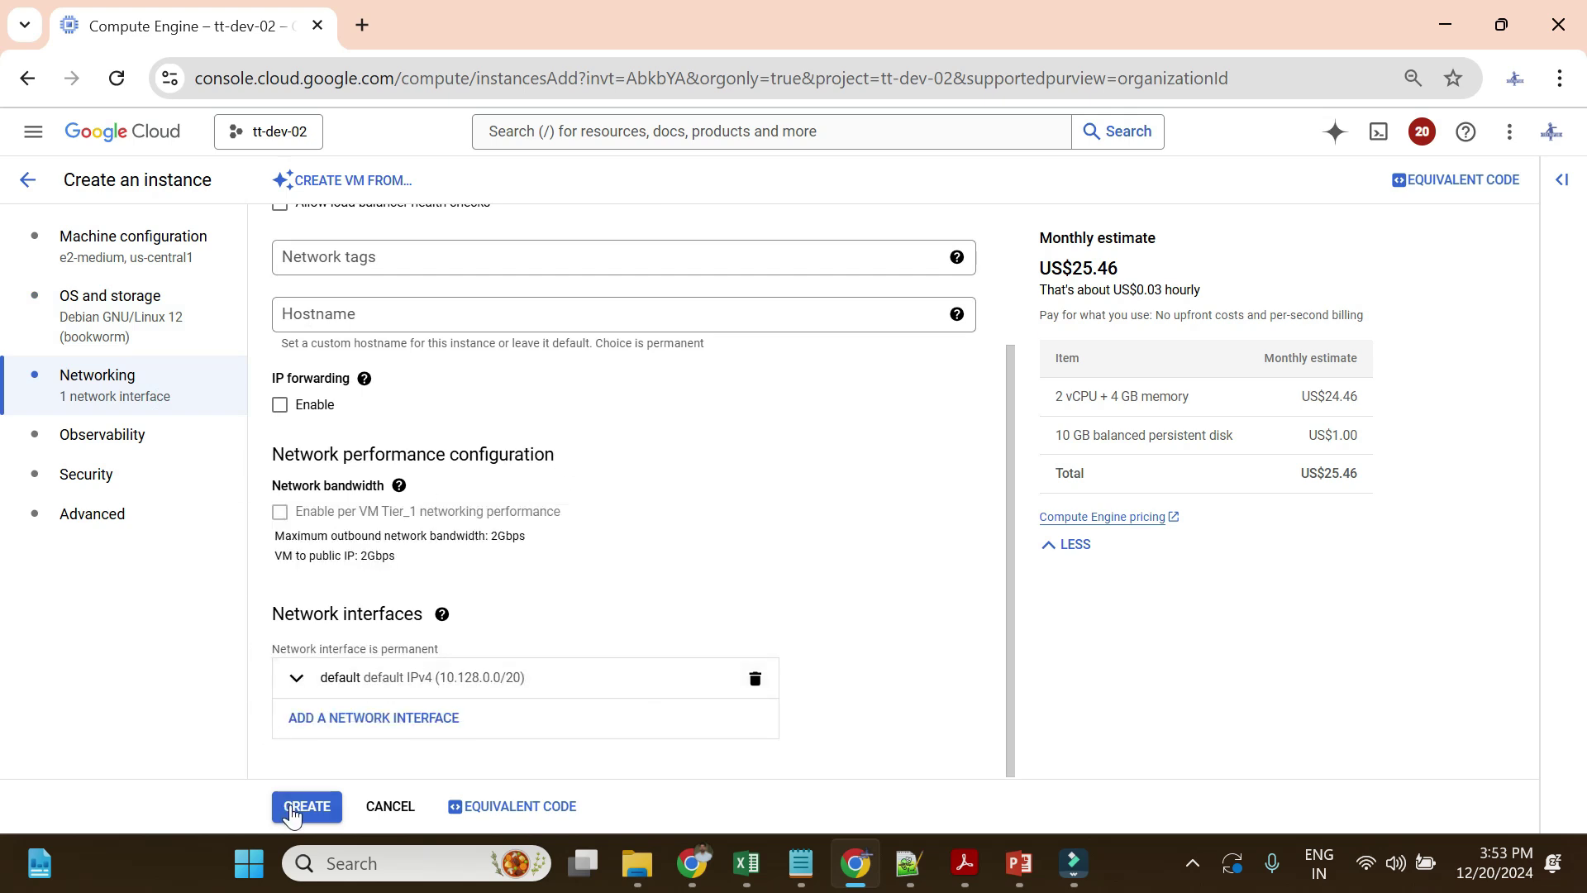
click(297, 812)
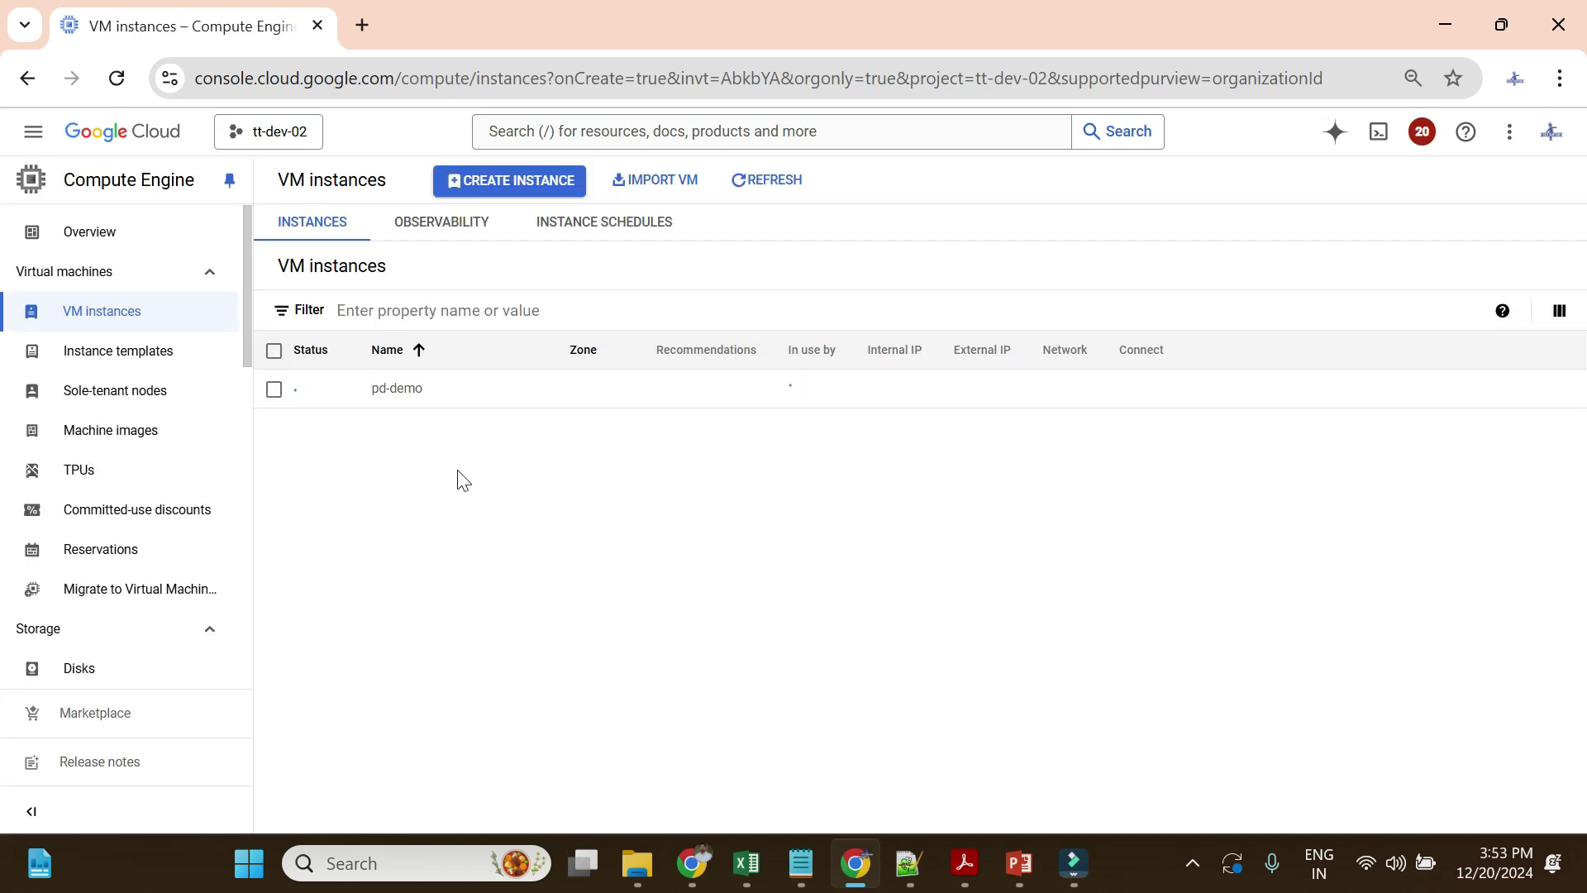
scroll(141, 529, down, 3)
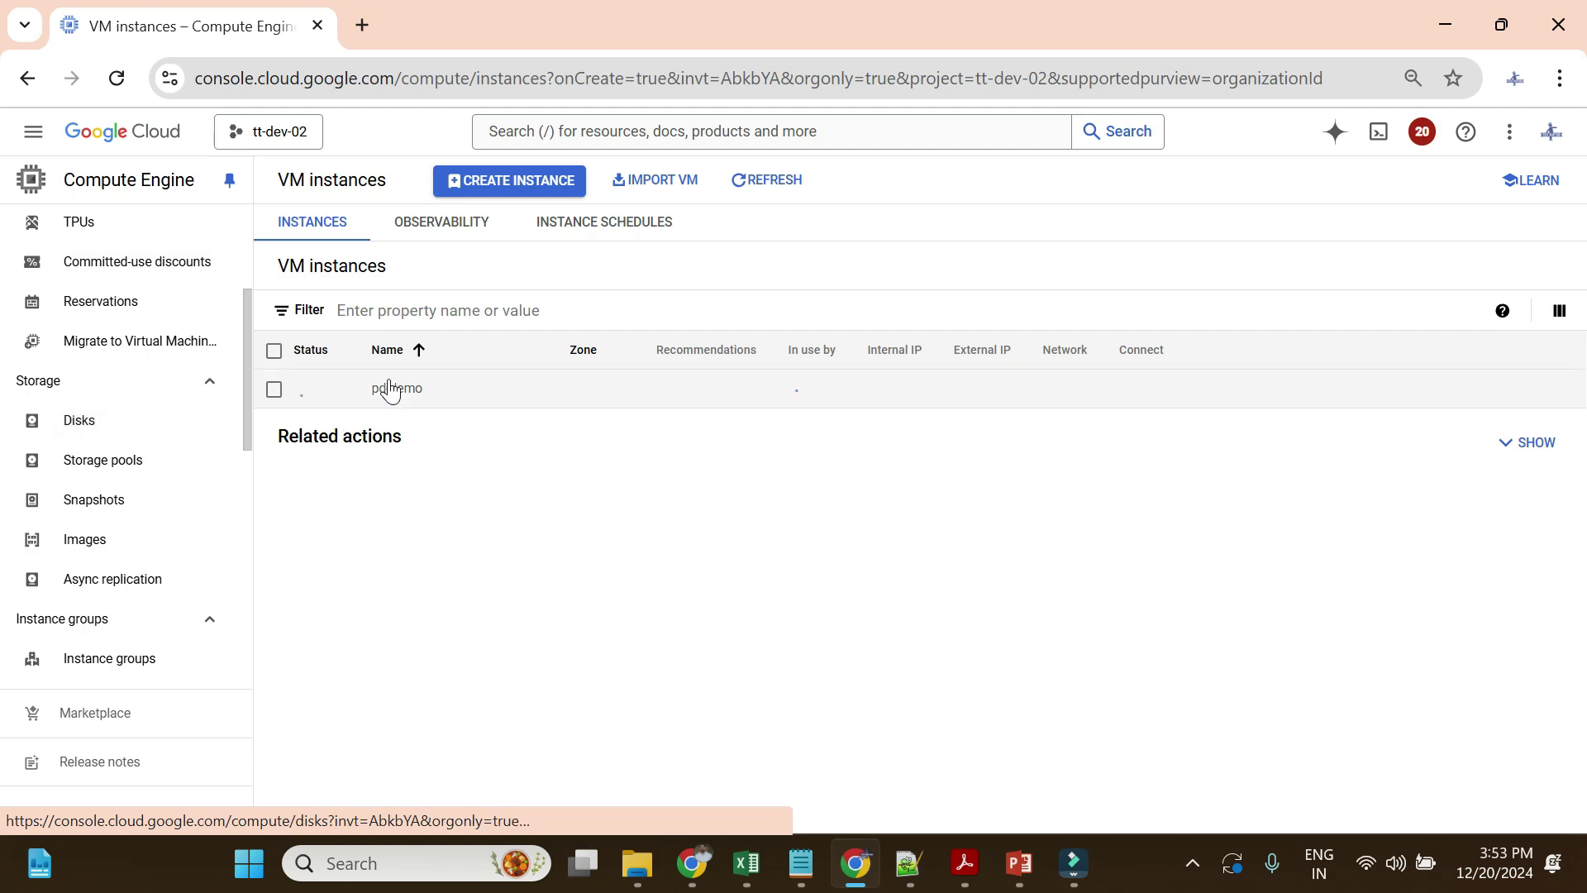
drag(363, 385, 428, 408)
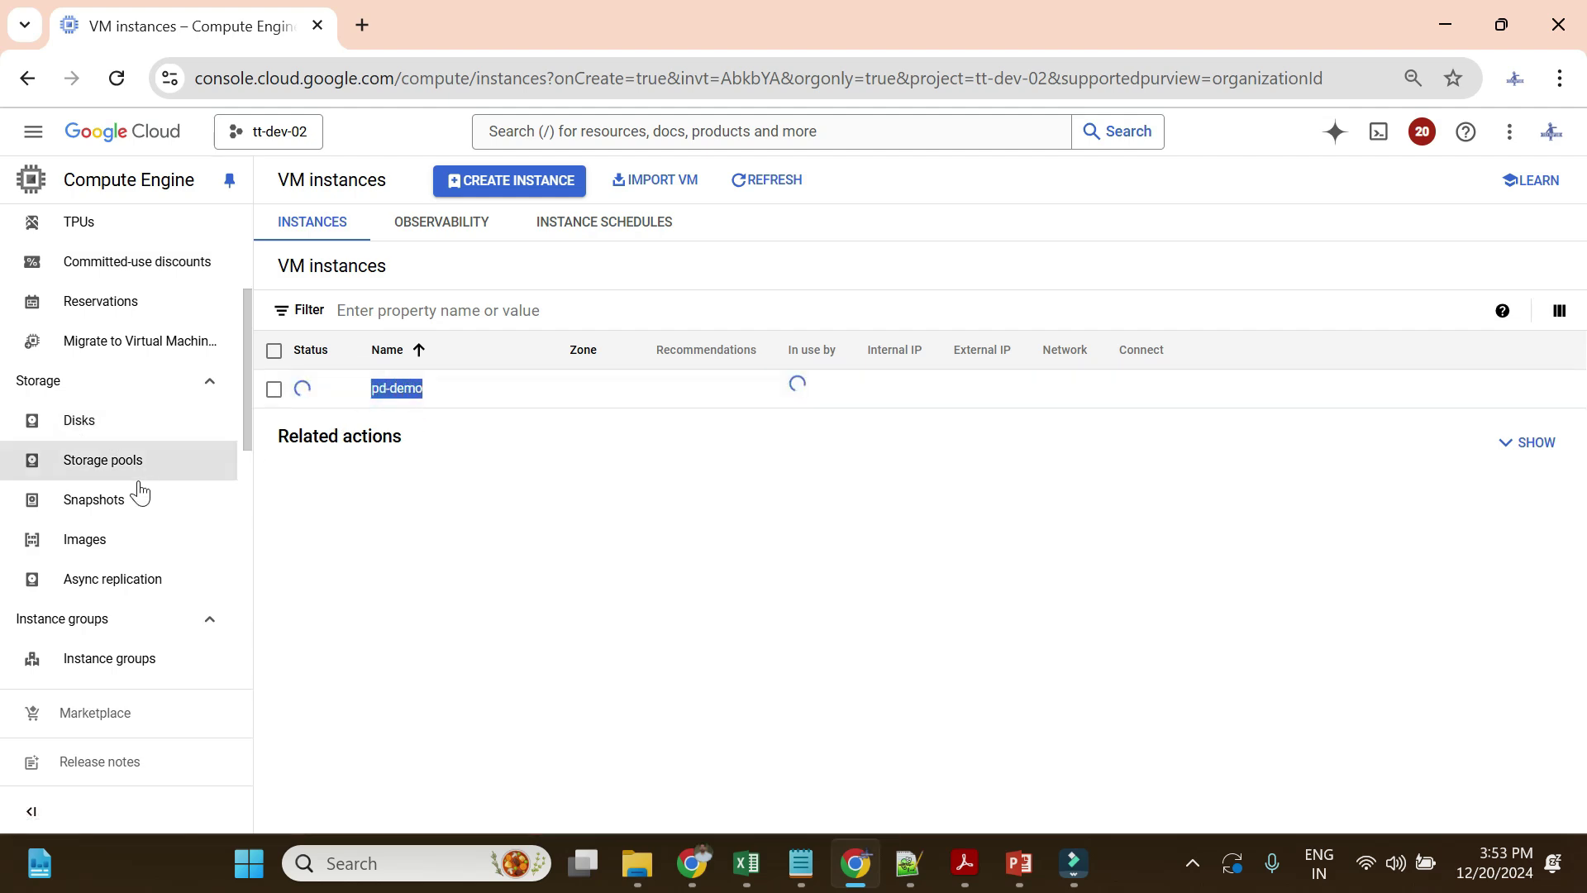
- Review the pd-demo disk's type, size and attached VM in the disks list, hiding the info panel and leaving the disk unselected
click(98, 438)
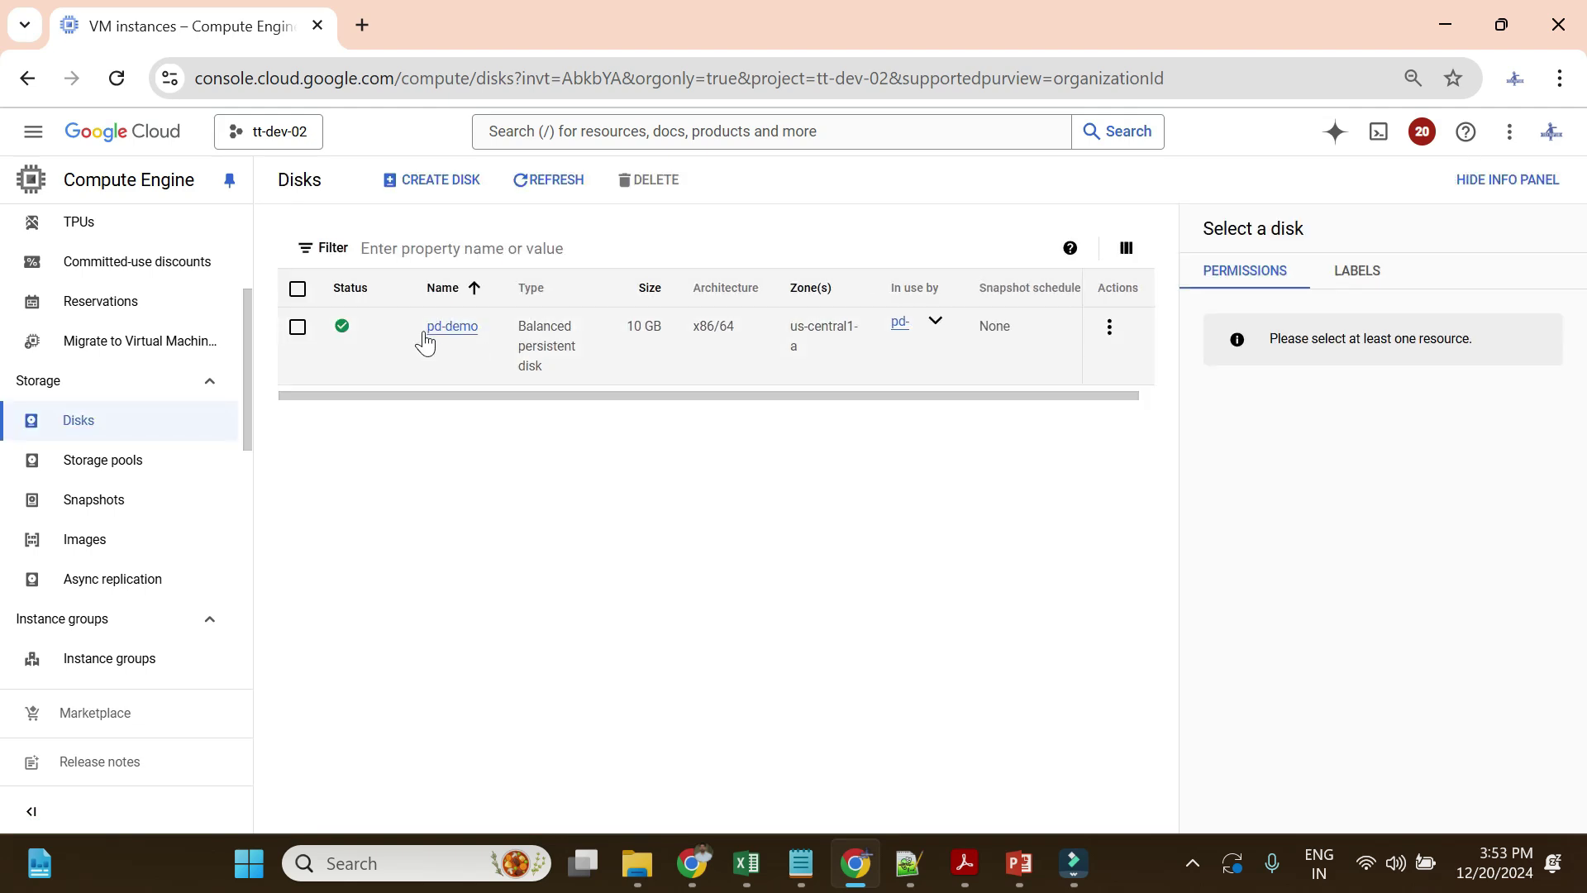
drag(420, 331, 485, 340)
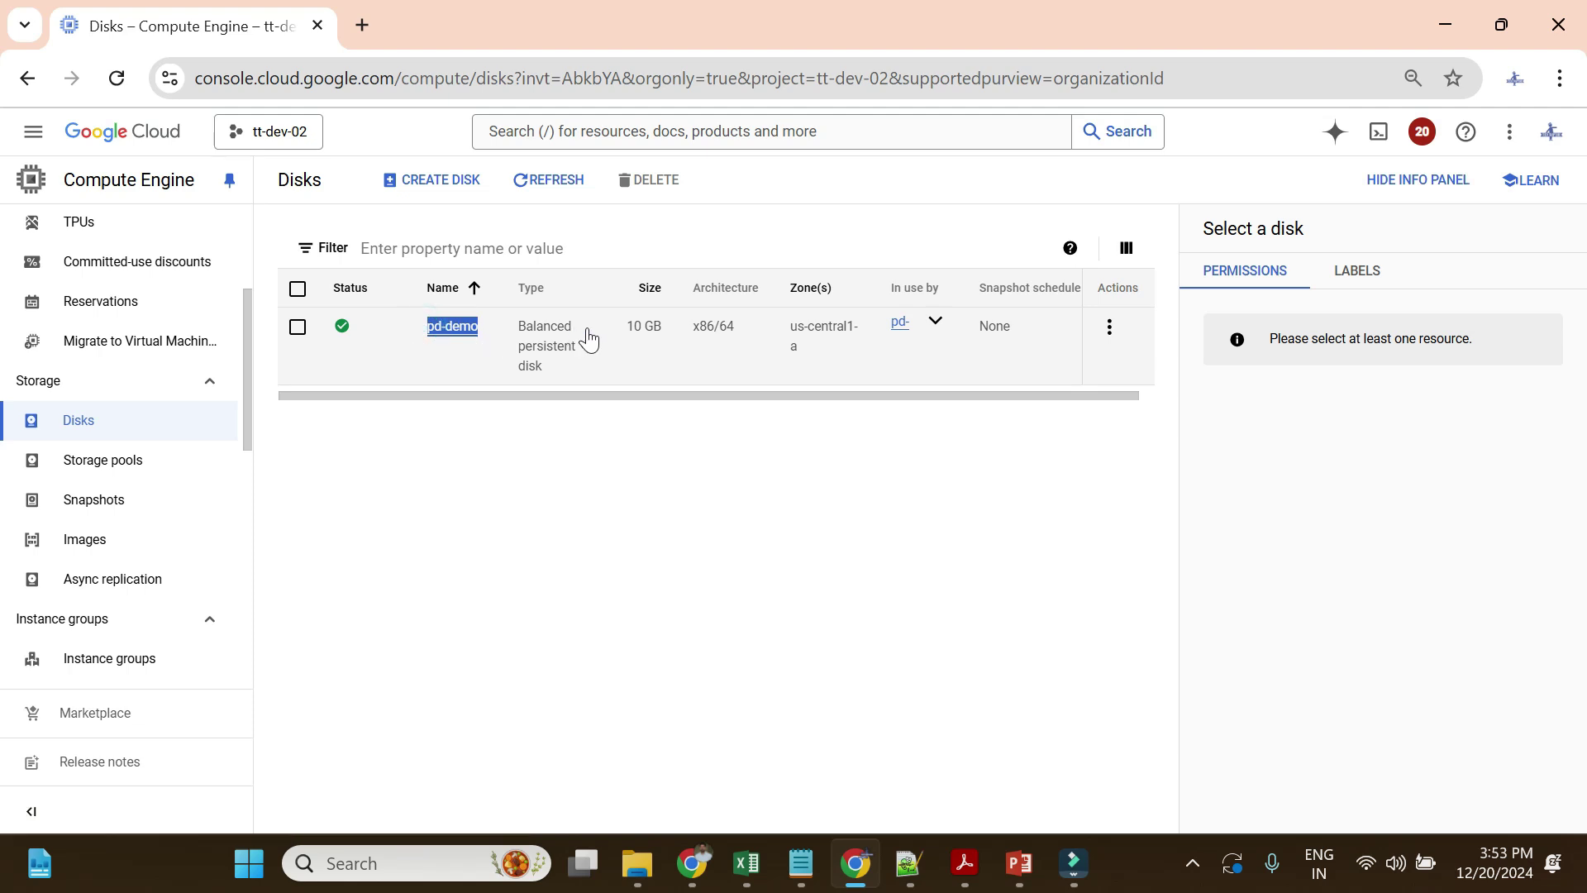
drag(624, 335, 667, 334)
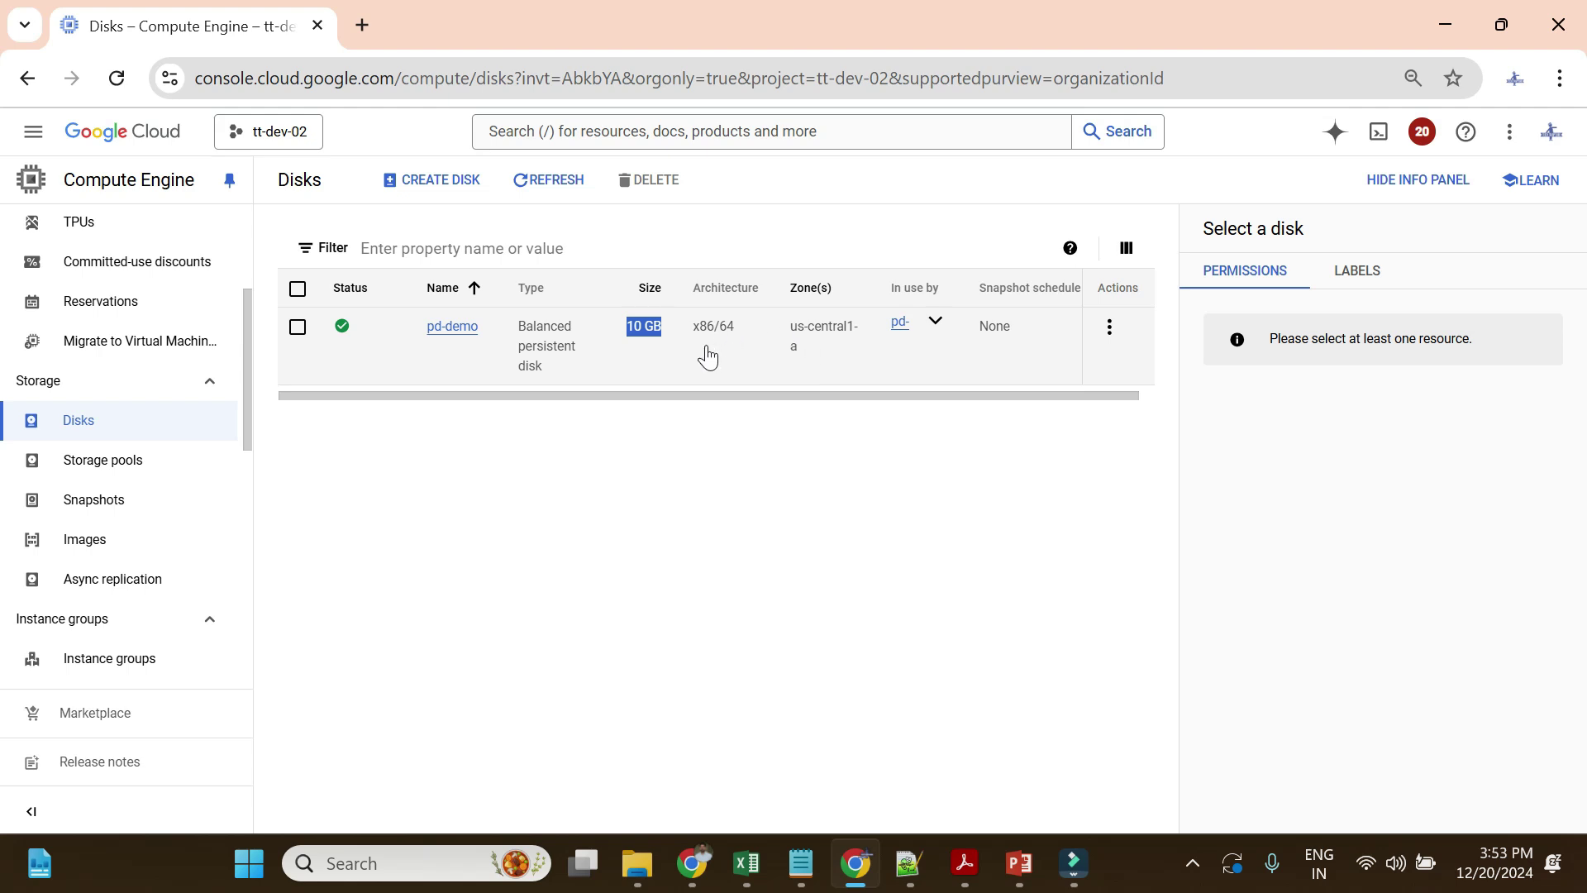
click(936, 328)
drag(887, 322, 895, 322)
click(954, 390)
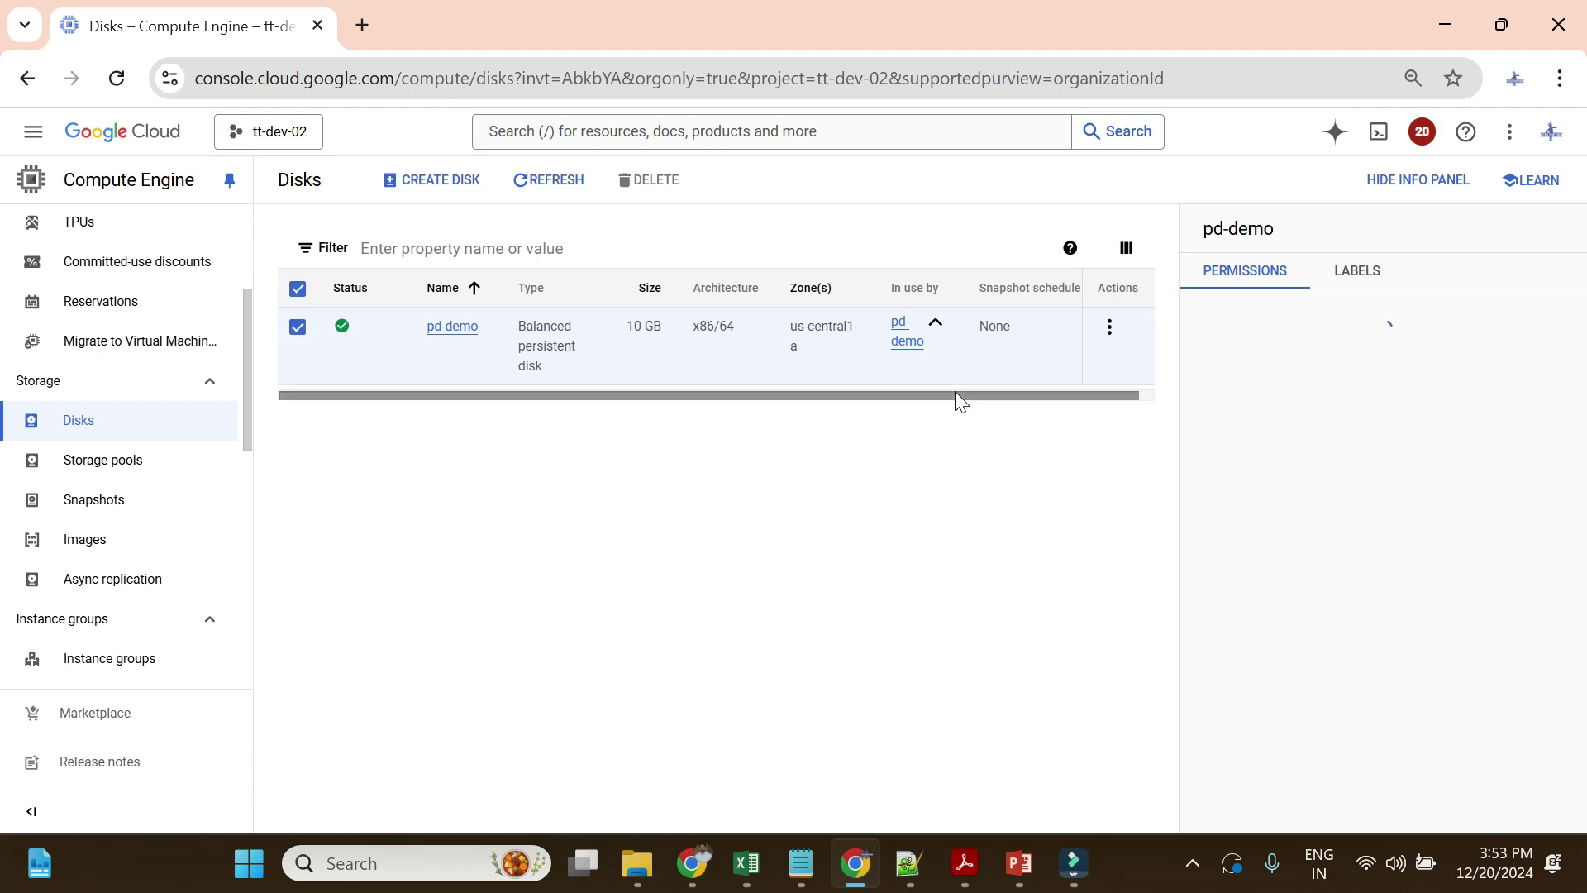
drag(955, 390, 1079, 405)
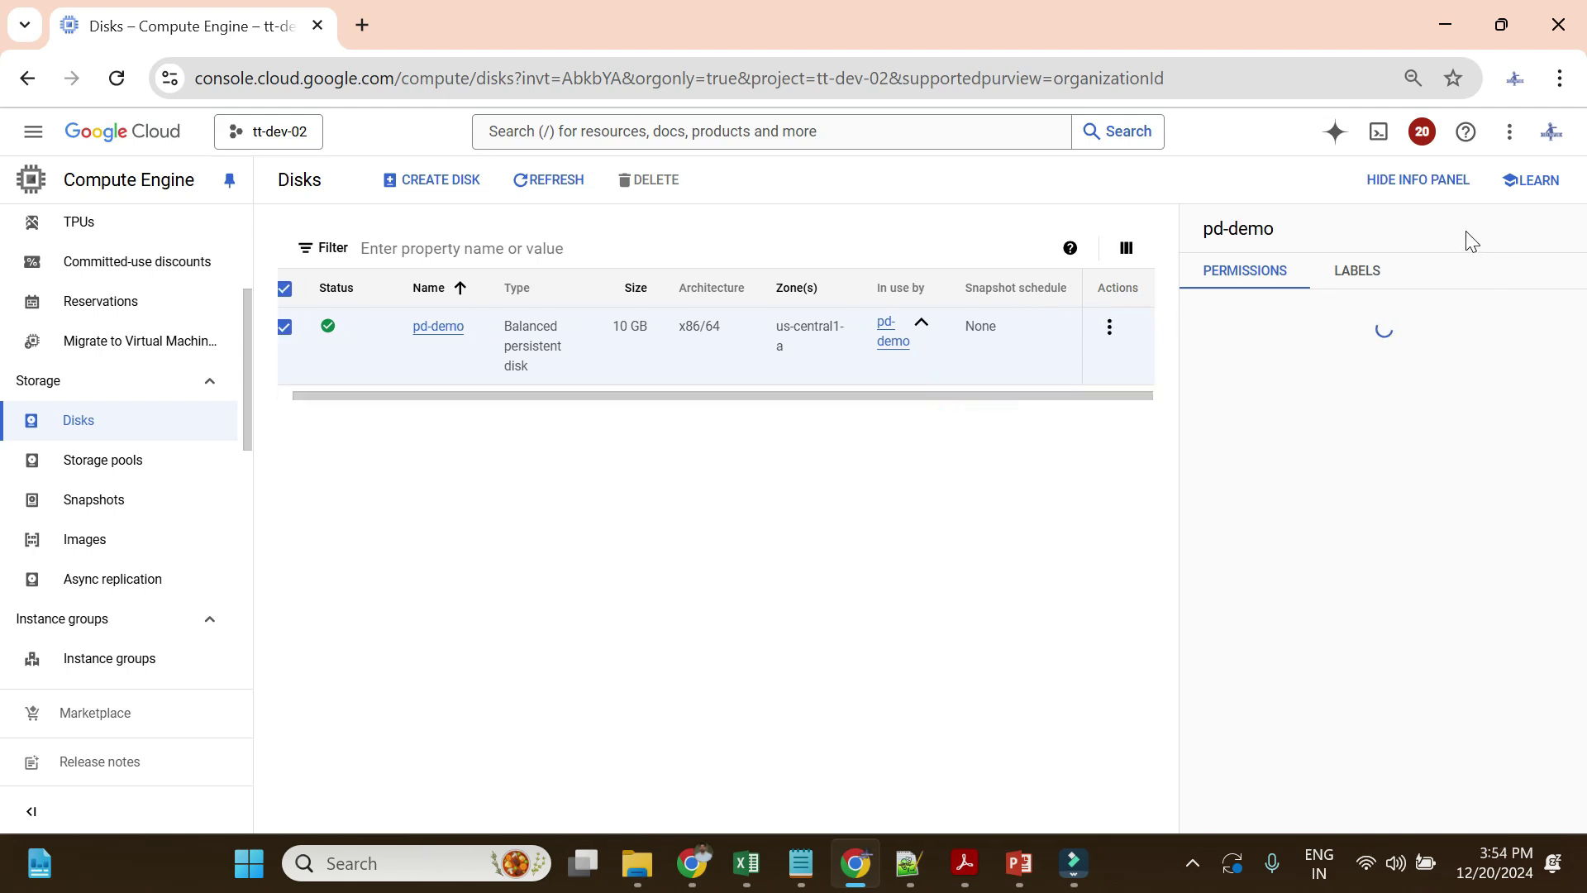
click(1405, 179)
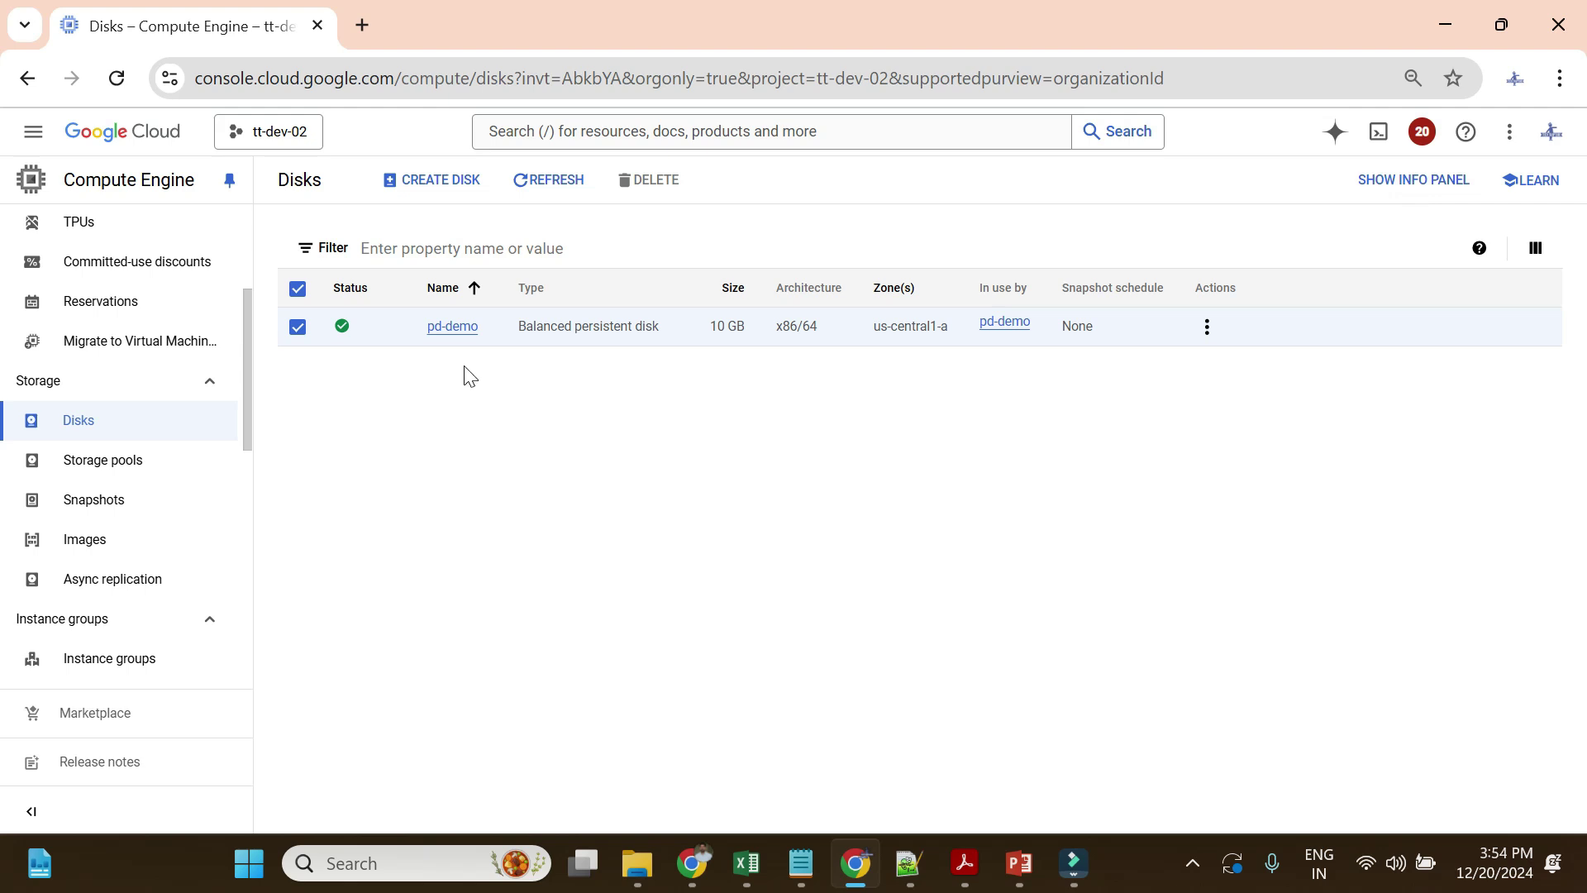
click(298, 329)
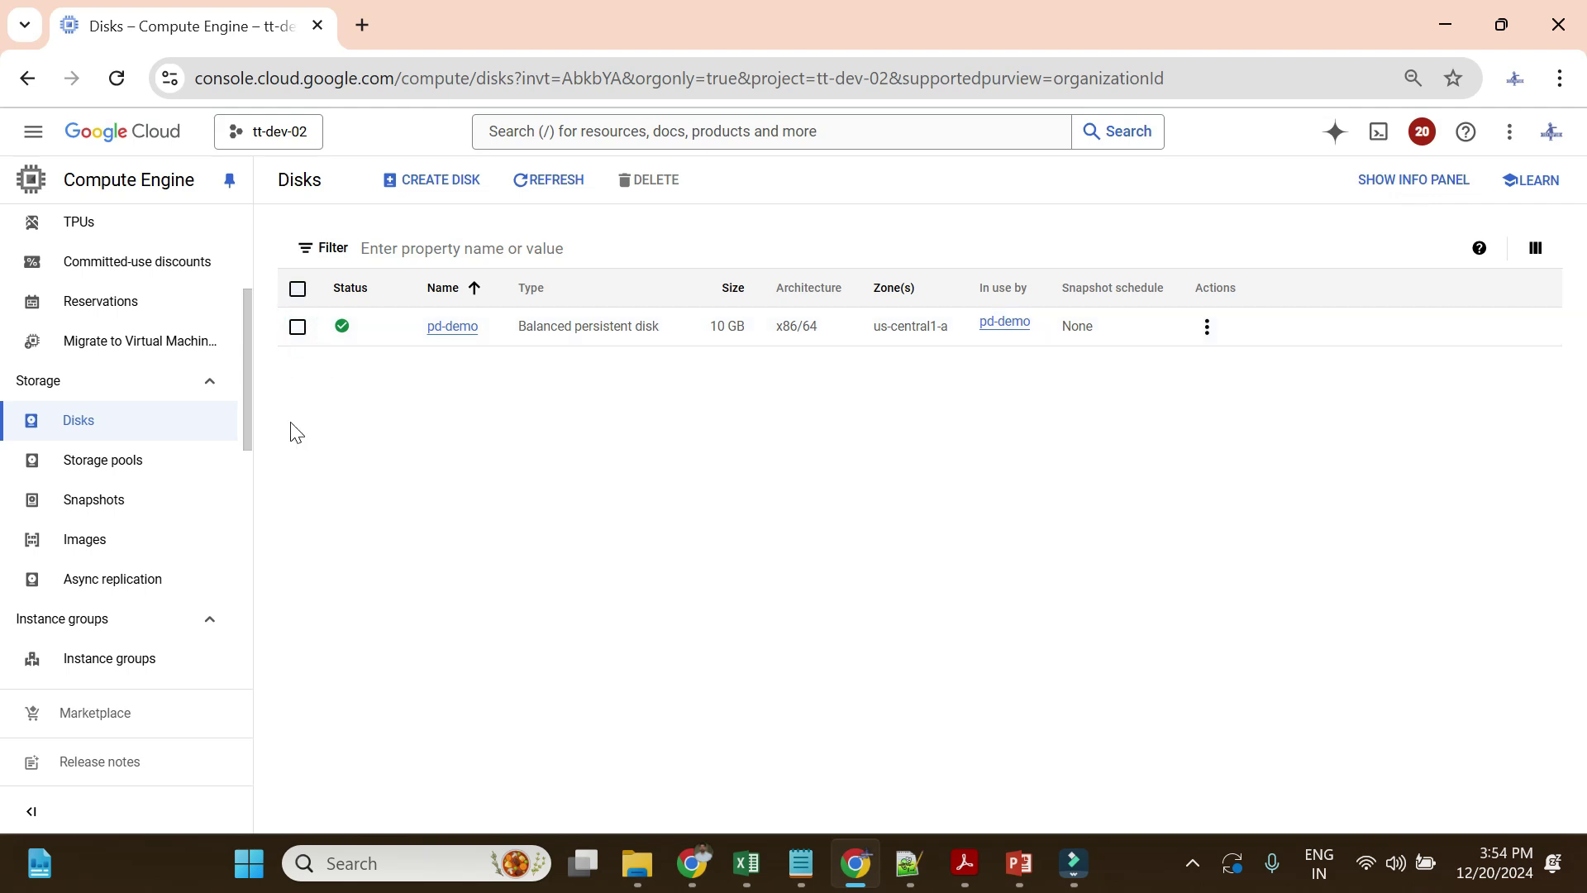
- Return to the VM instances list and refresh it
scroll(177, 439, up, 3)
click(137, 314)
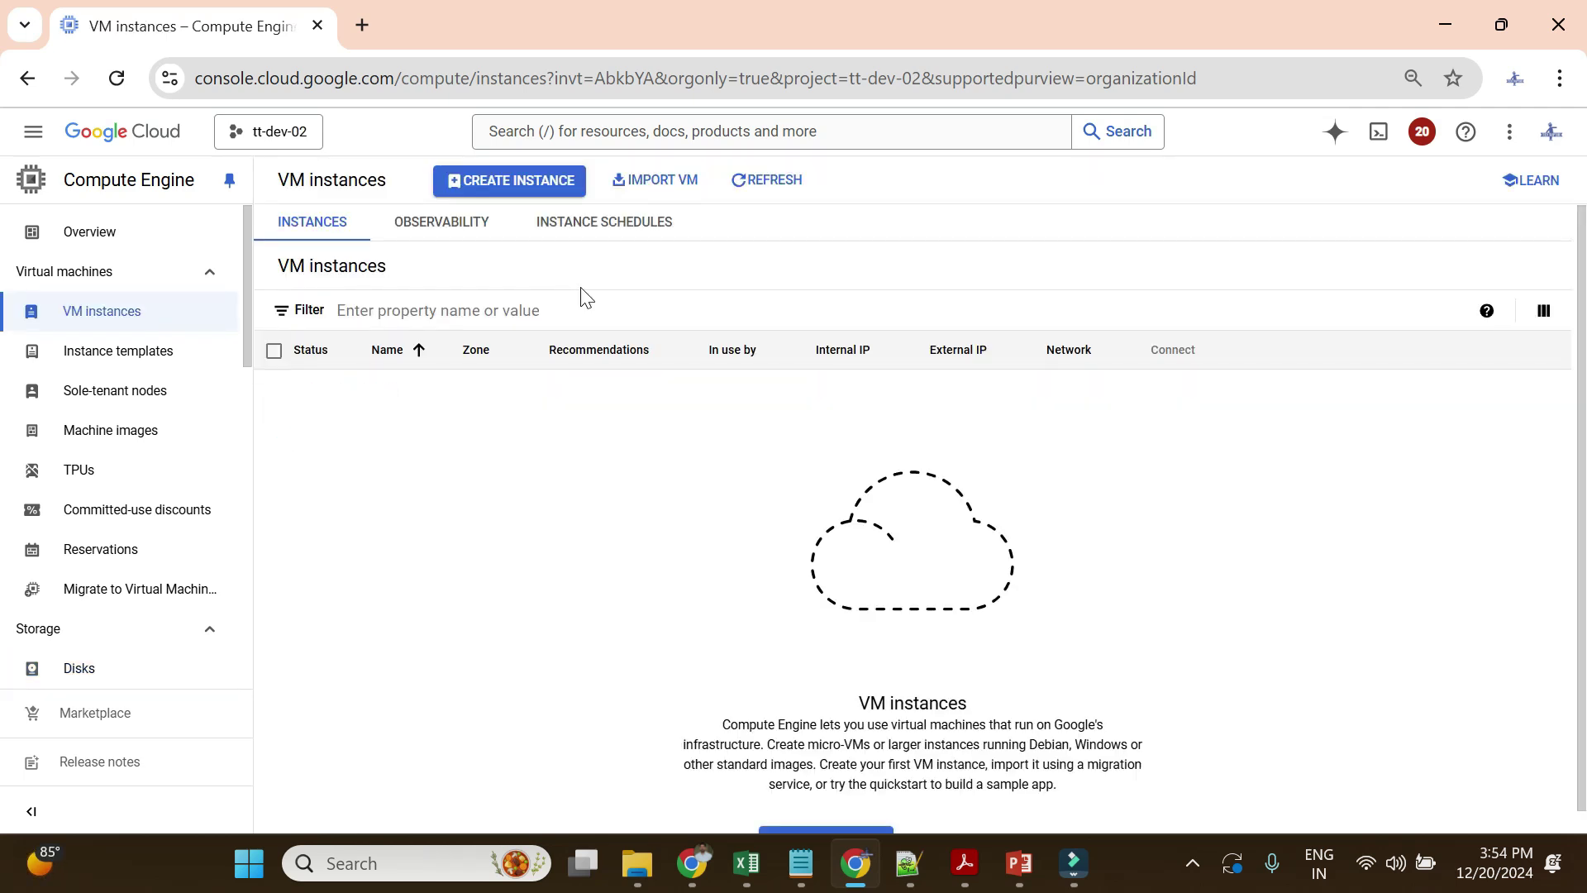
click(783, 183)
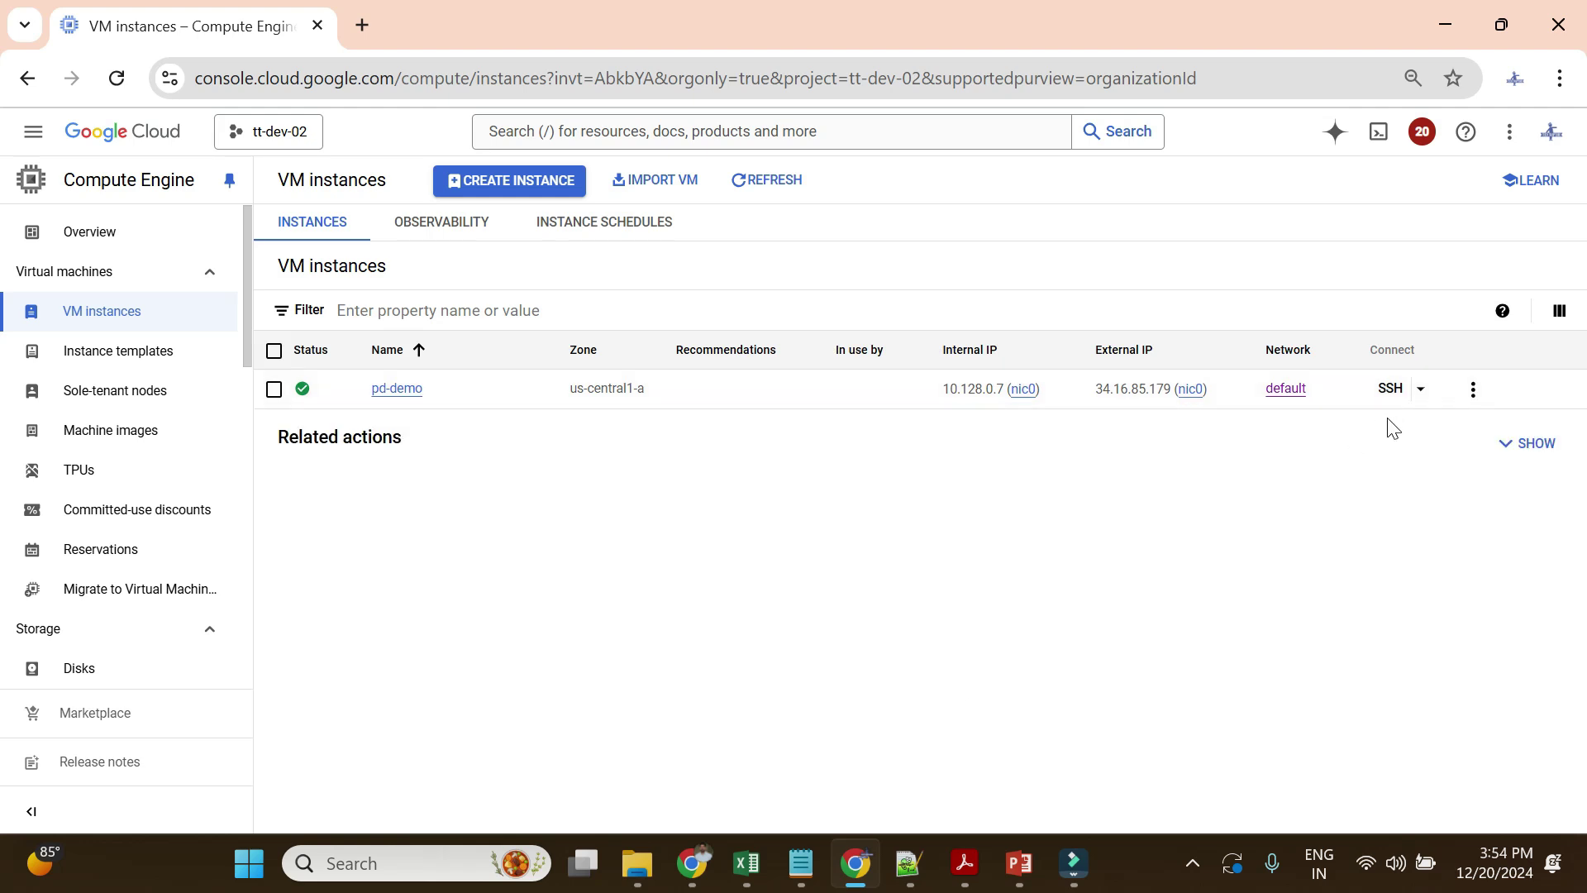
- Open an SSH session to pd-demo in a maximized window and list its block devices with lsblk, examining the sda disk row
click(1392, 390)
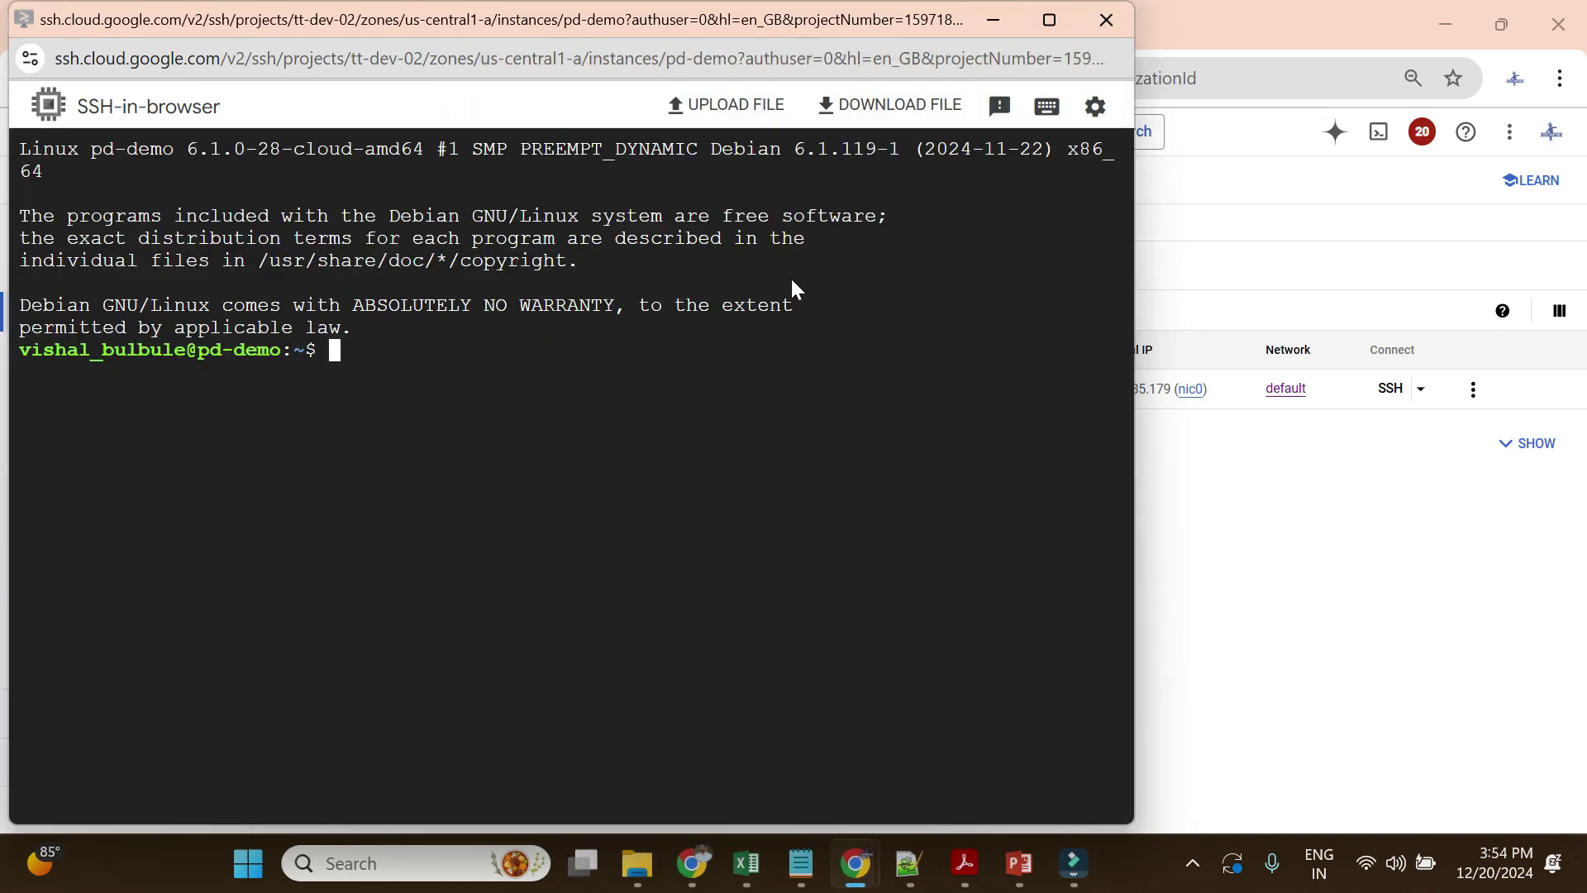
click(623, 349)
click(1050, 21)
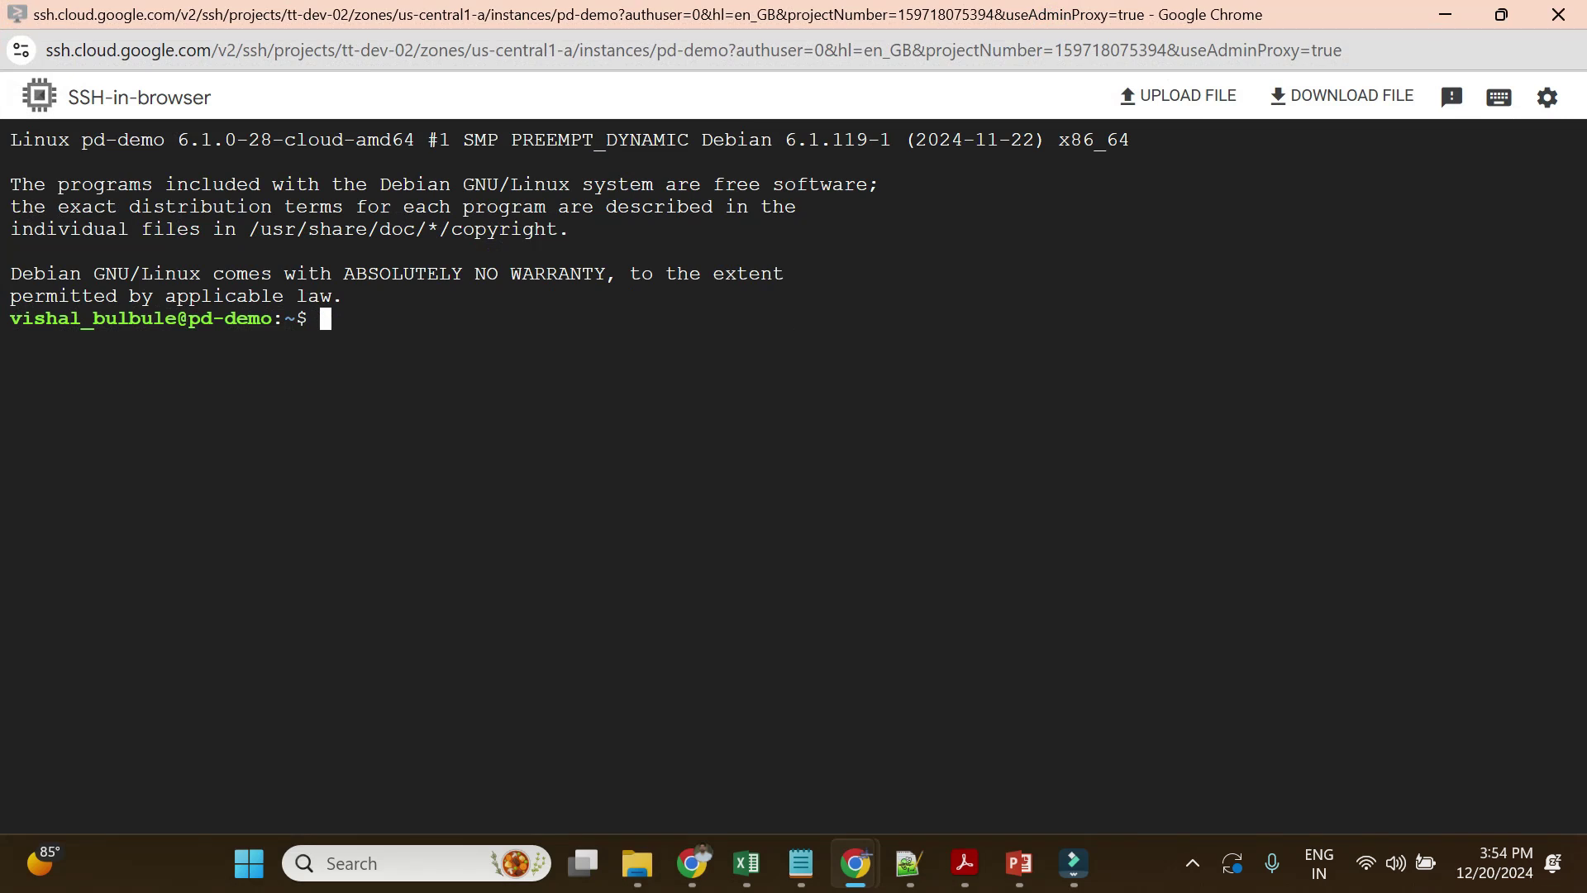
text(lsblk)
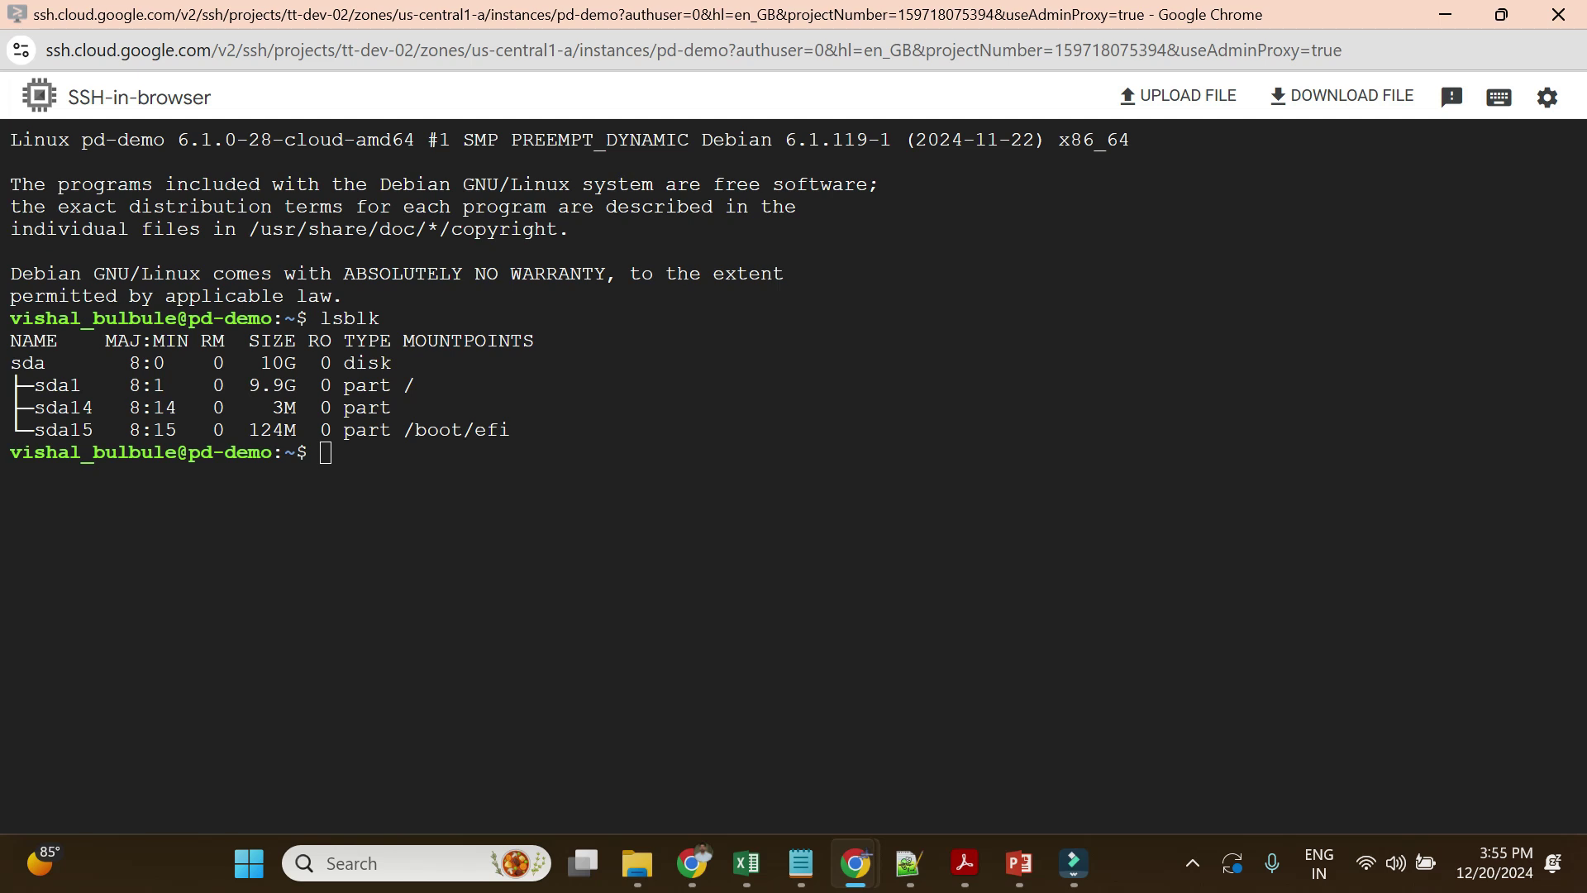
drag(401, 362, 1, 377)
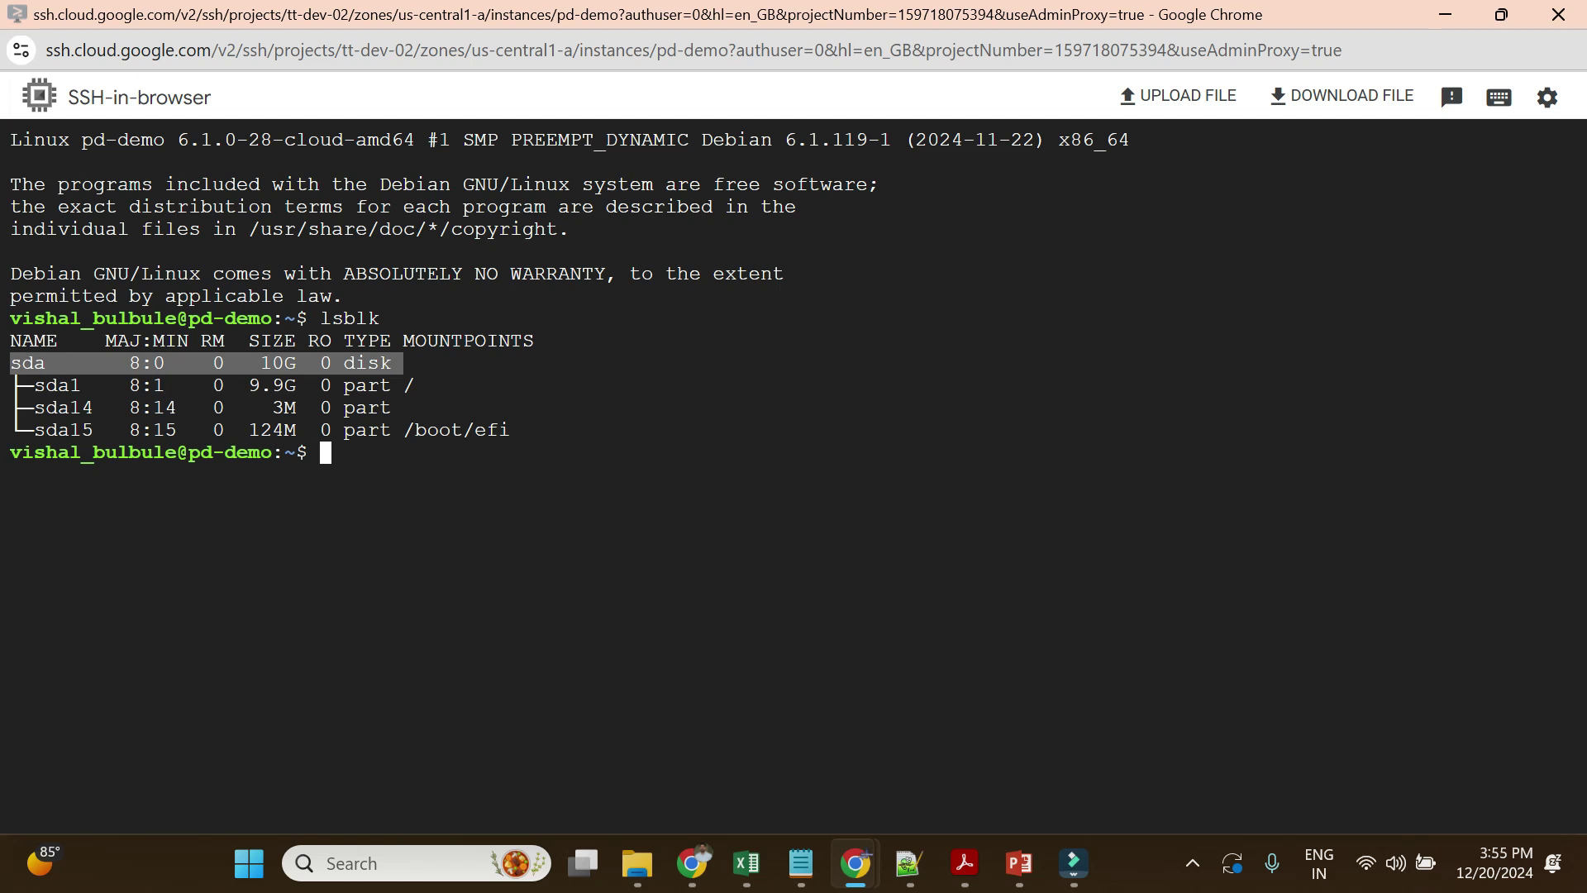
- Switch from the SSH session back to the Compute Engine console and show the list of disks
mouse_move(860, 872)
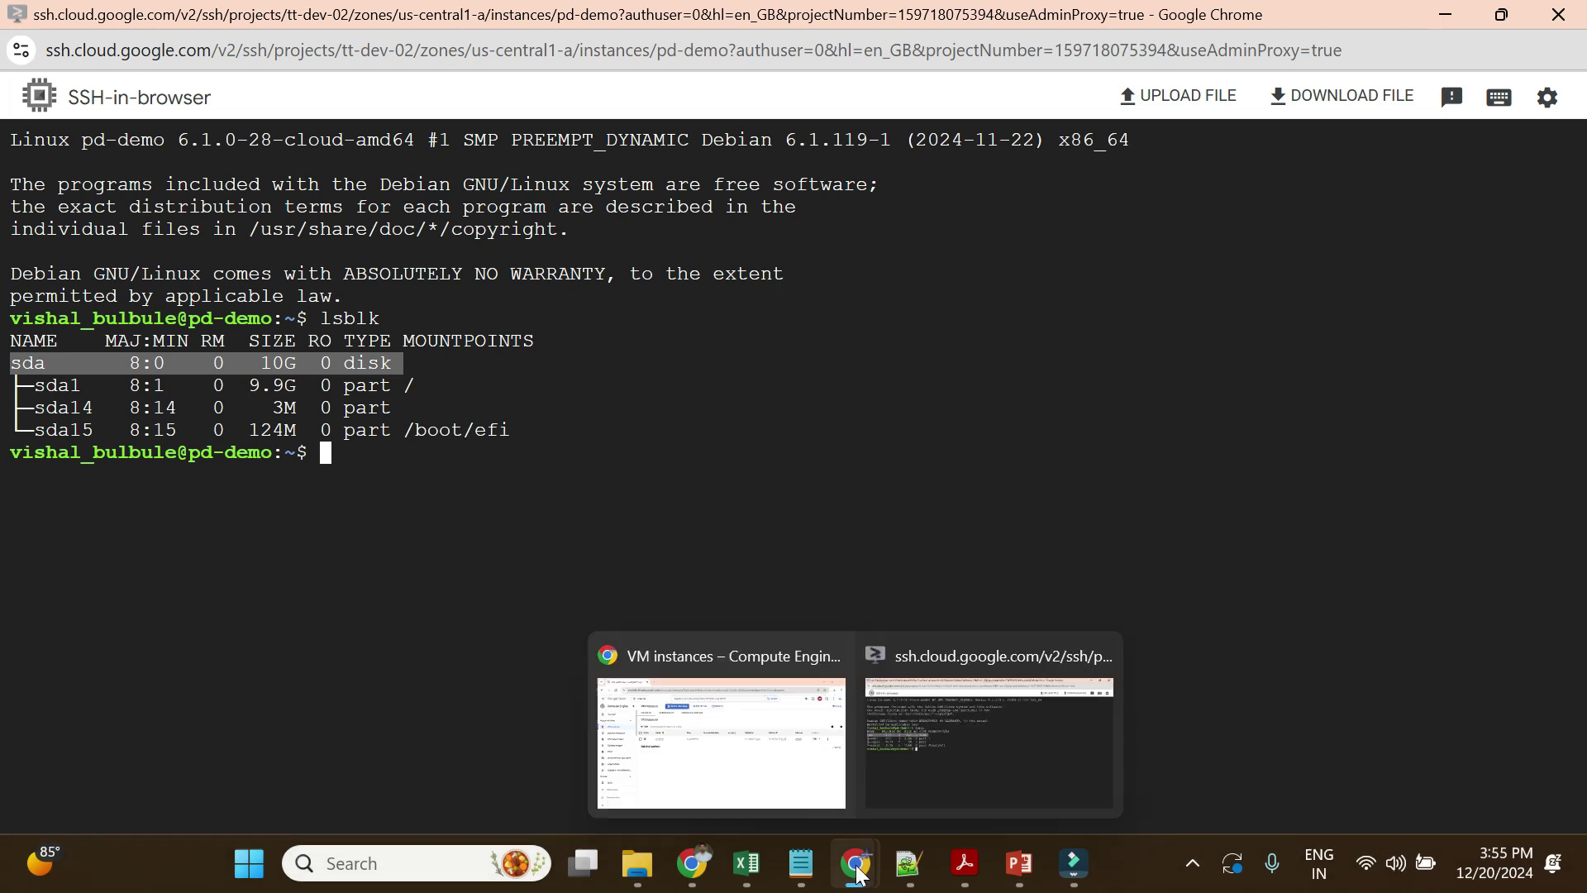
click(786, 762)
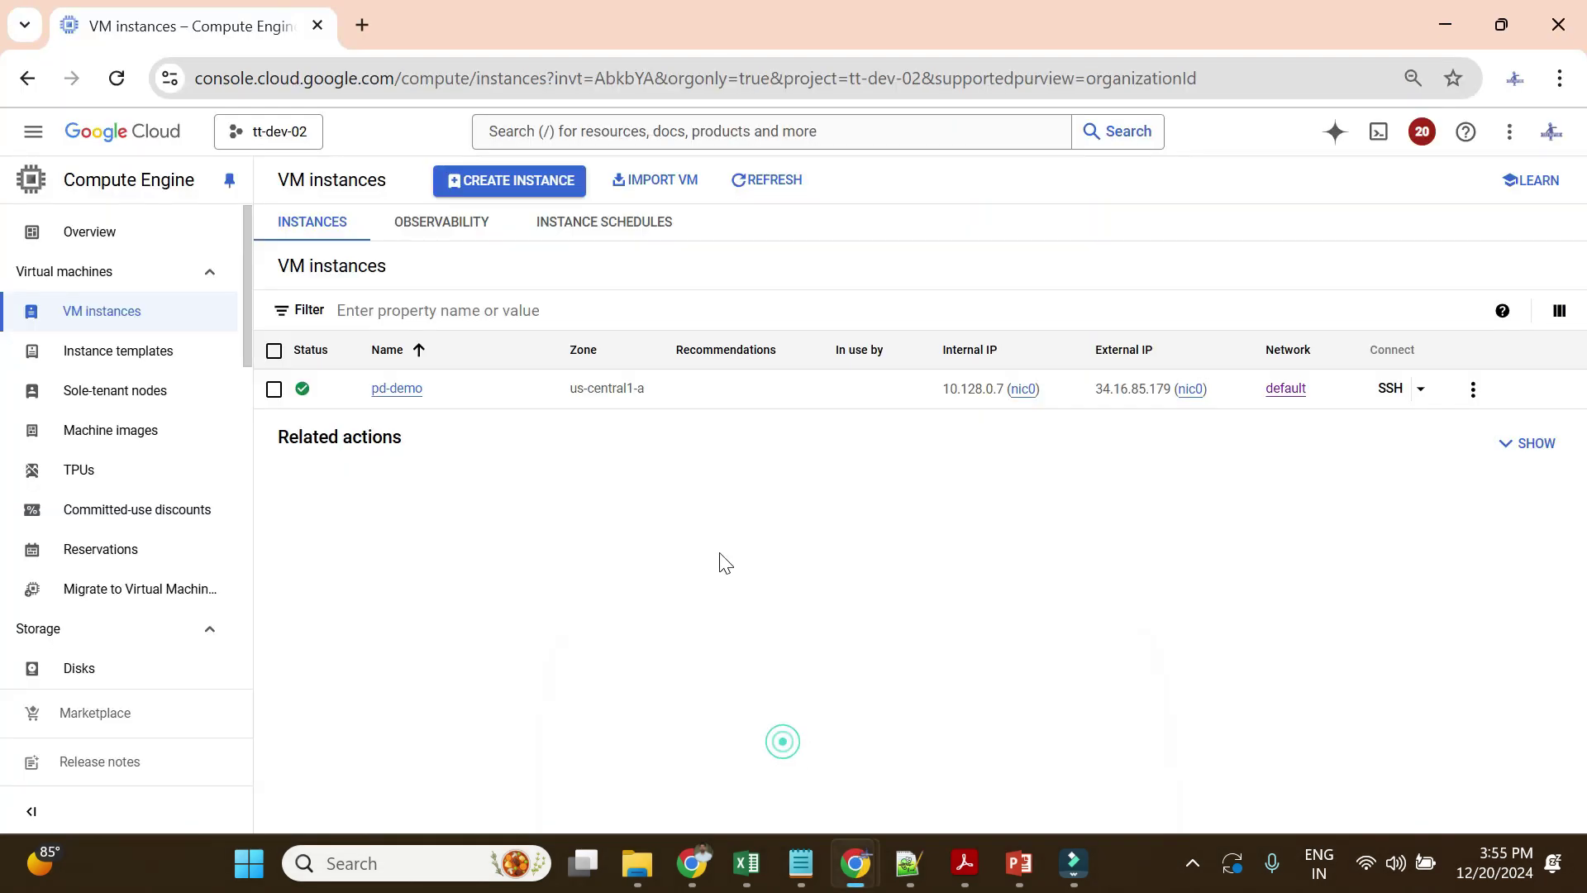
click(97, 666)
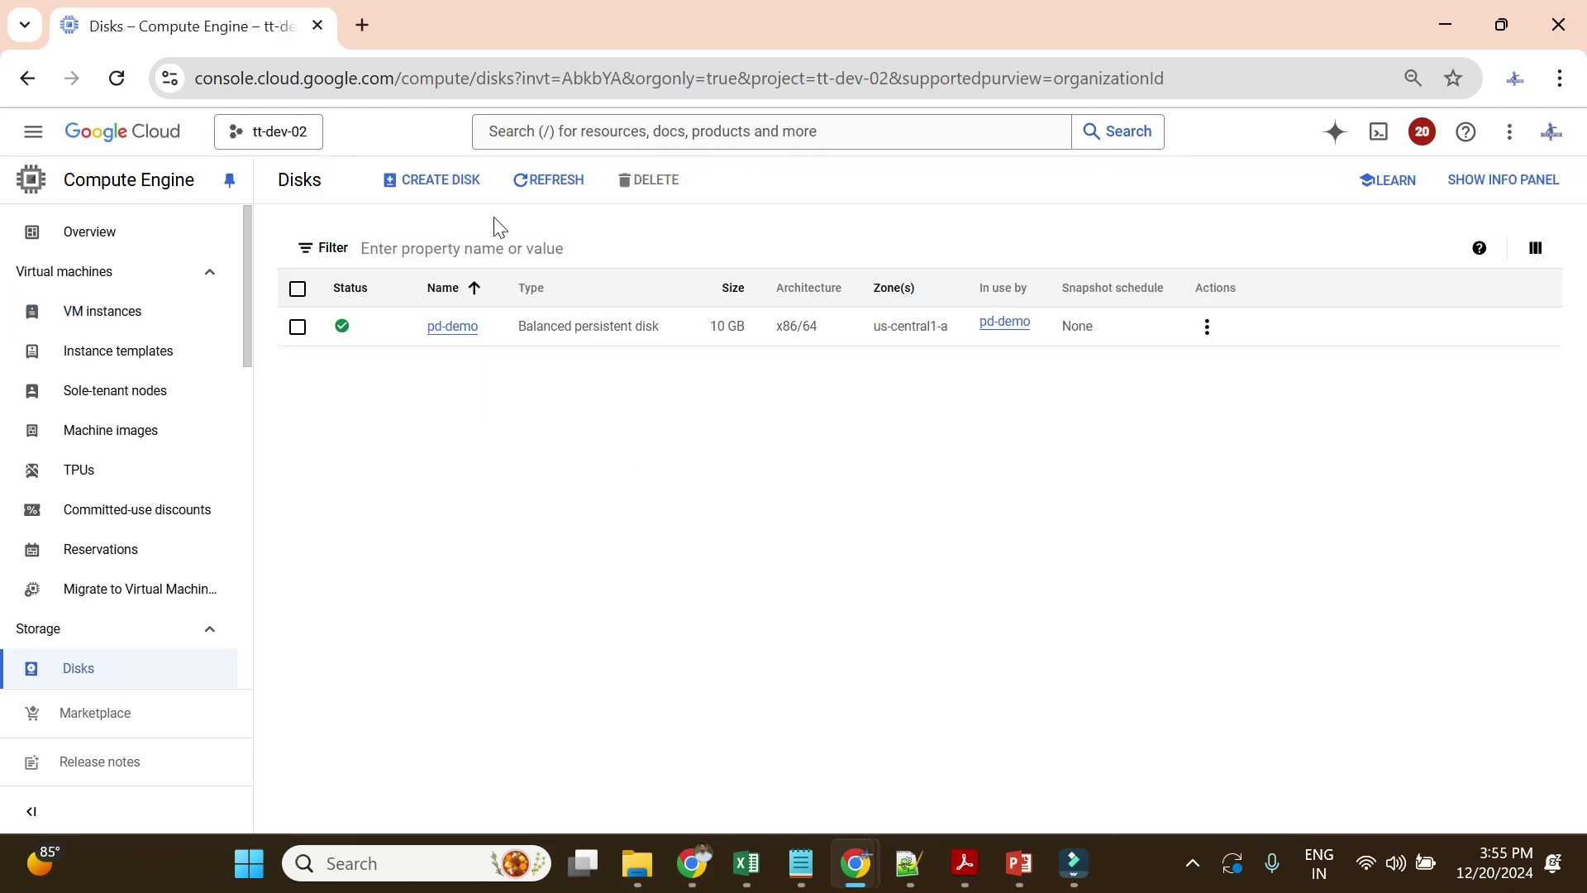
click(453, 192)
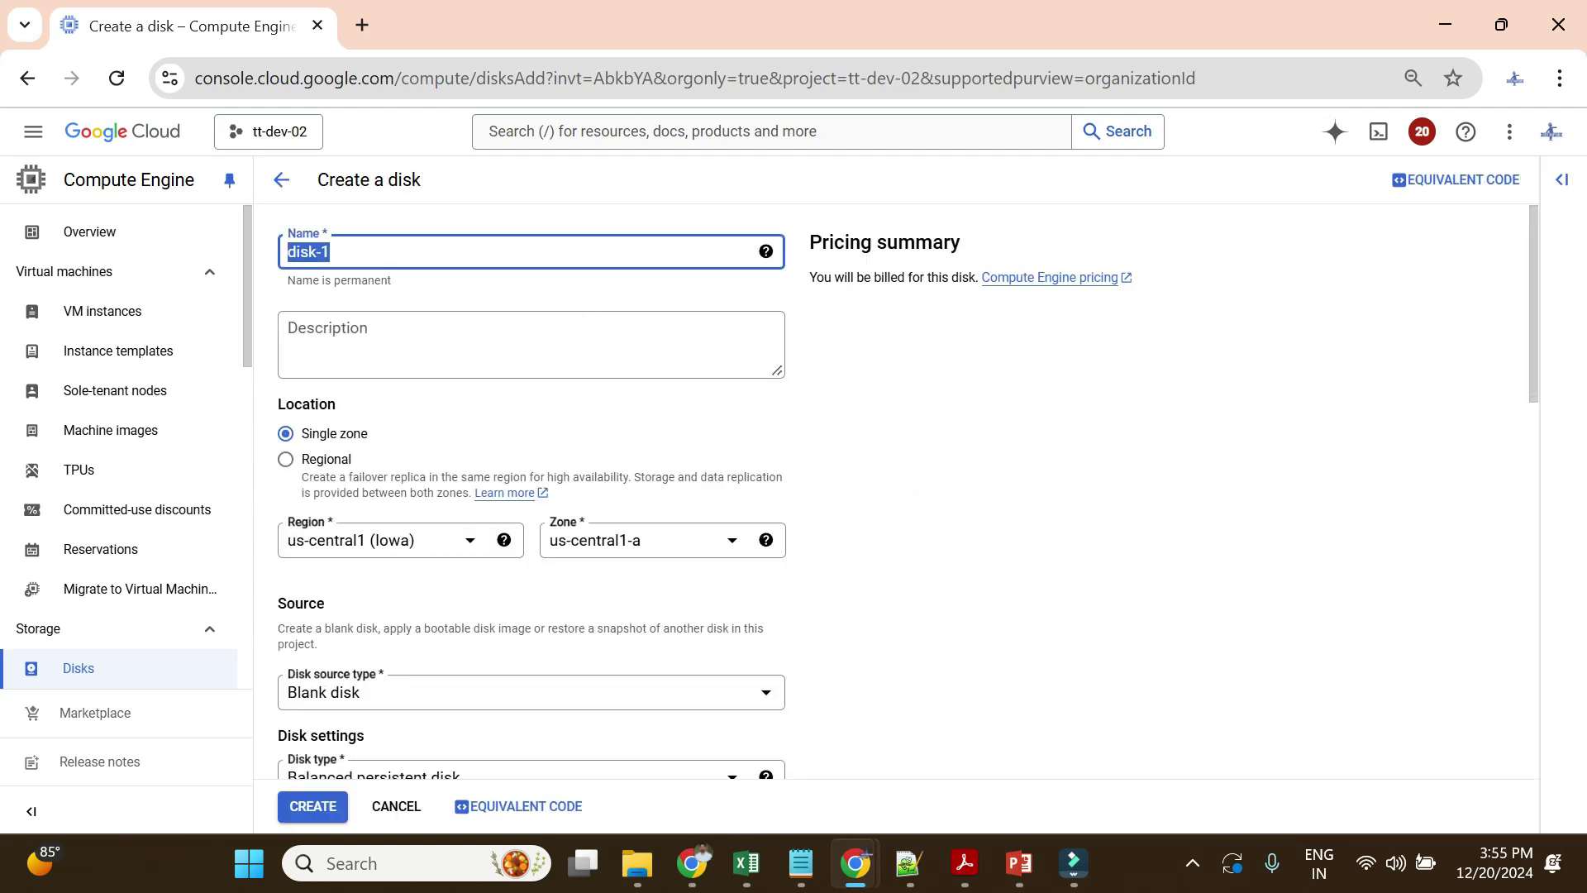
key(BackSpace)
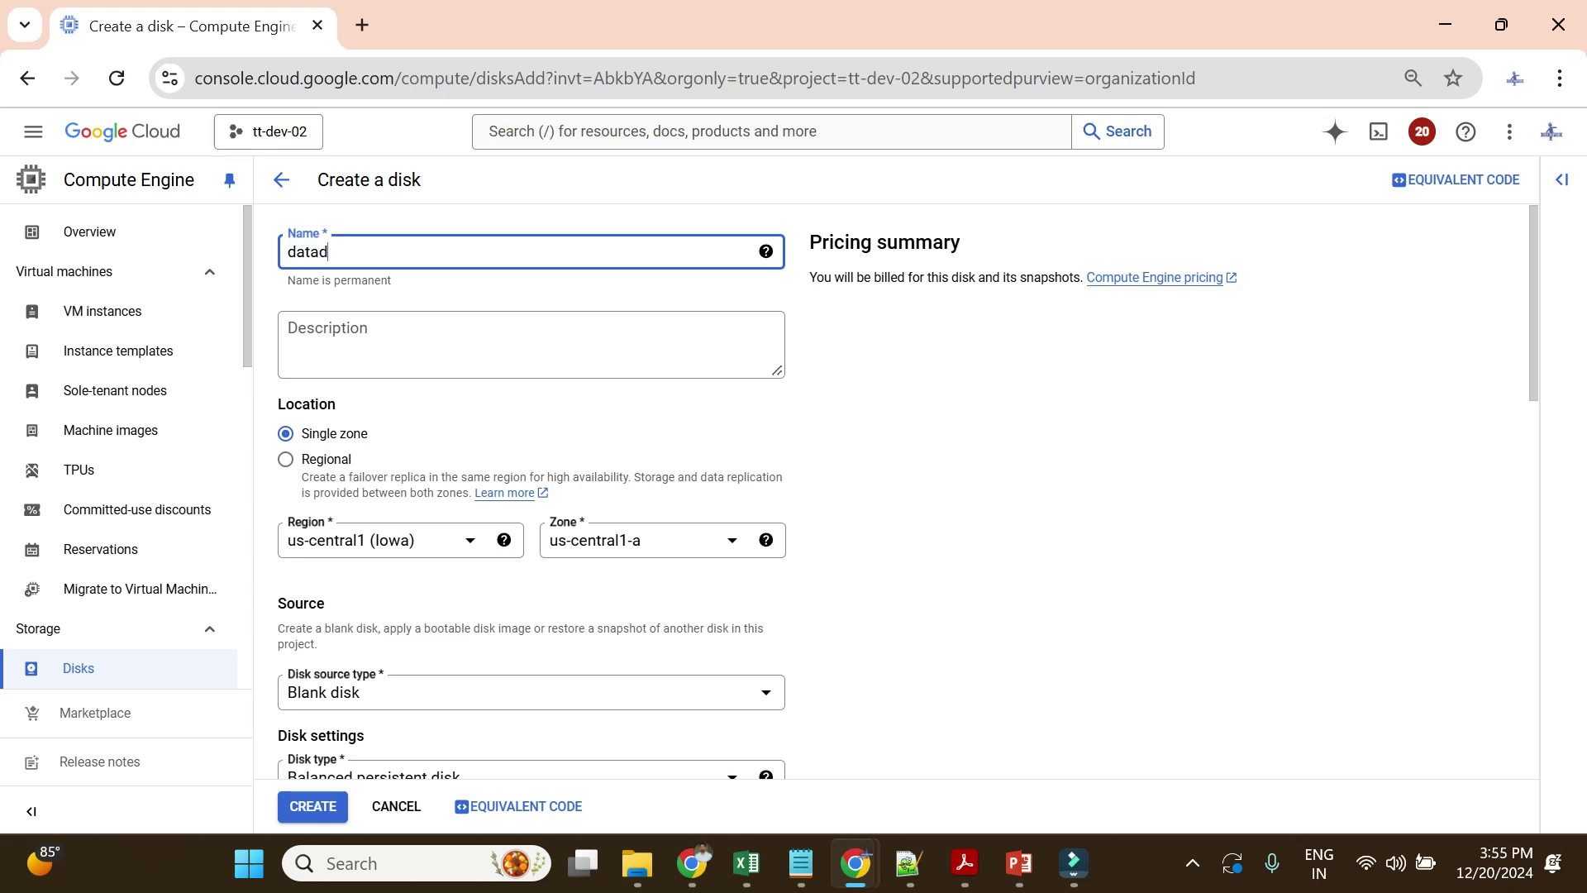
scroll(350, 272, down, 3)
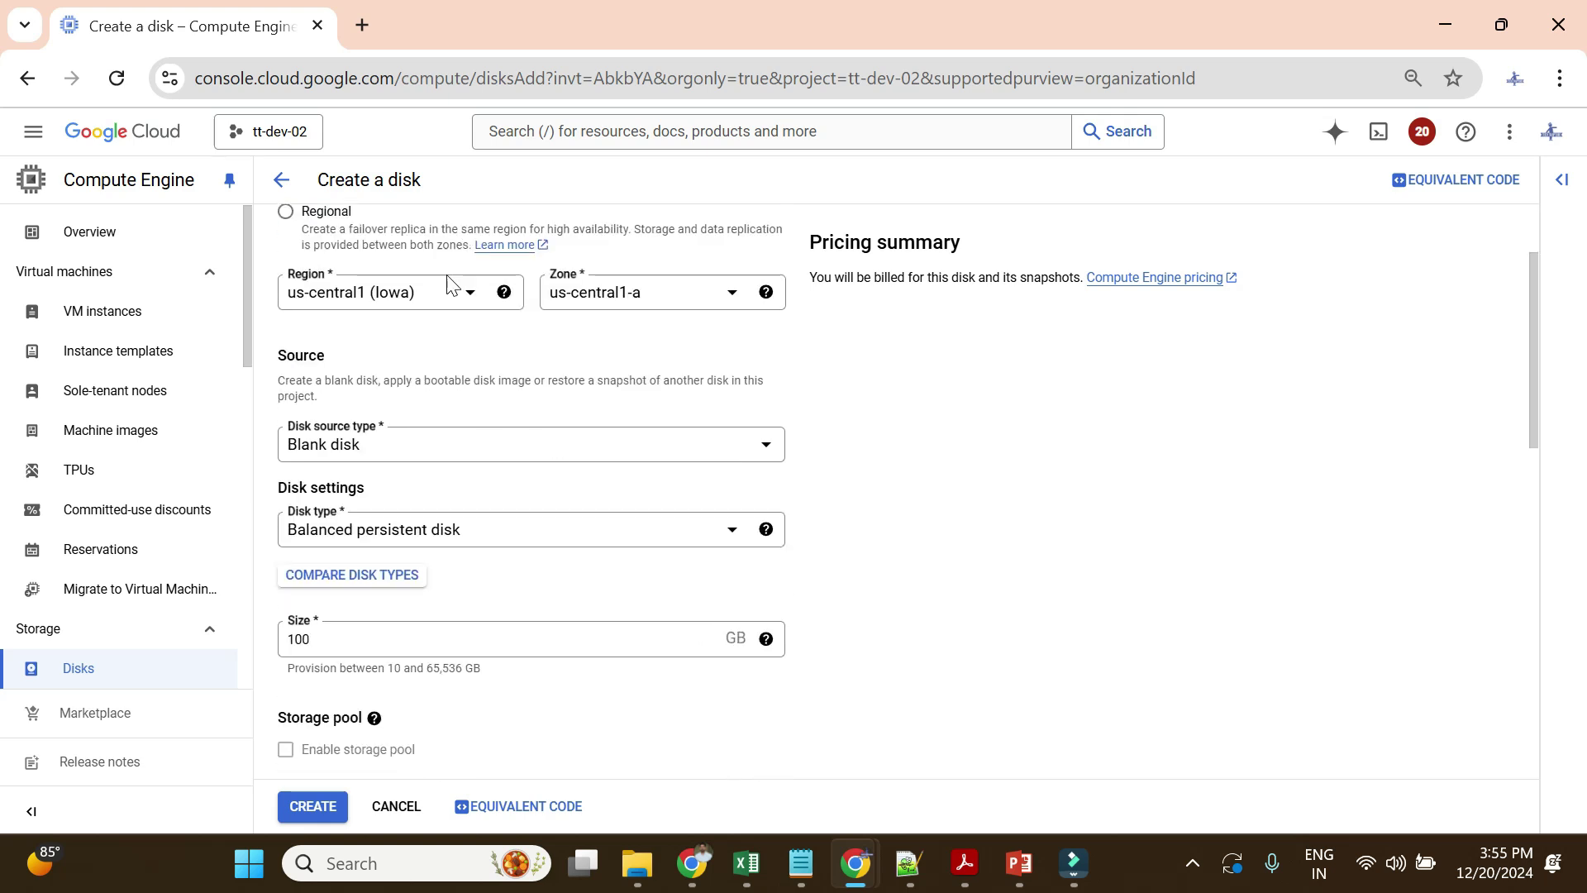
scroll(350, 273, up, 2)
click(503, 416)
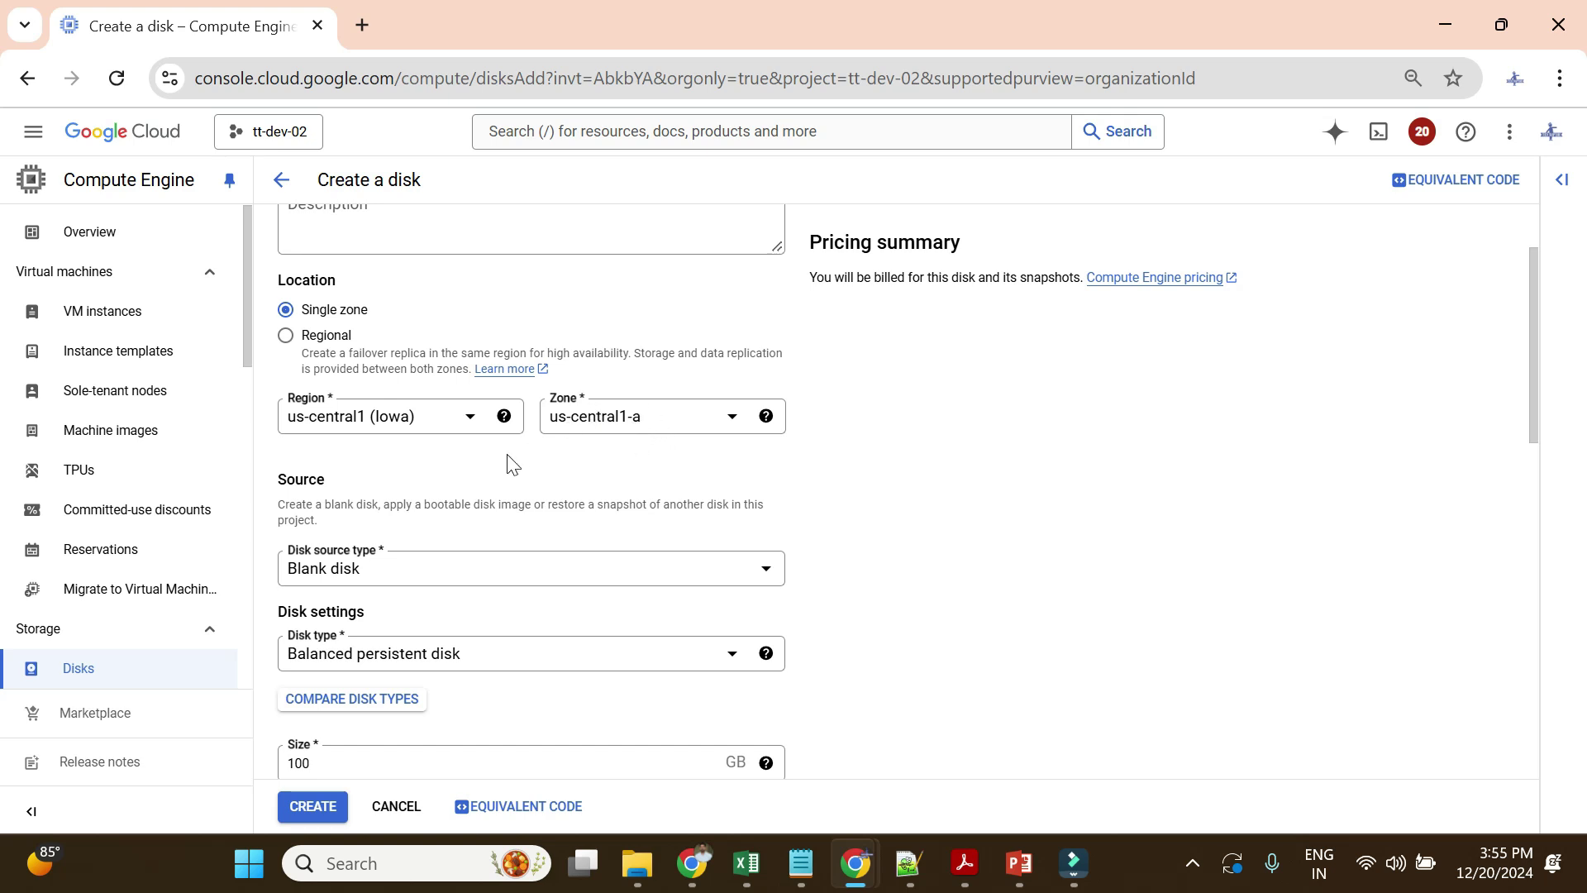
scroll(507, 463, up, 2)
scroll(653, 450, down, 2)
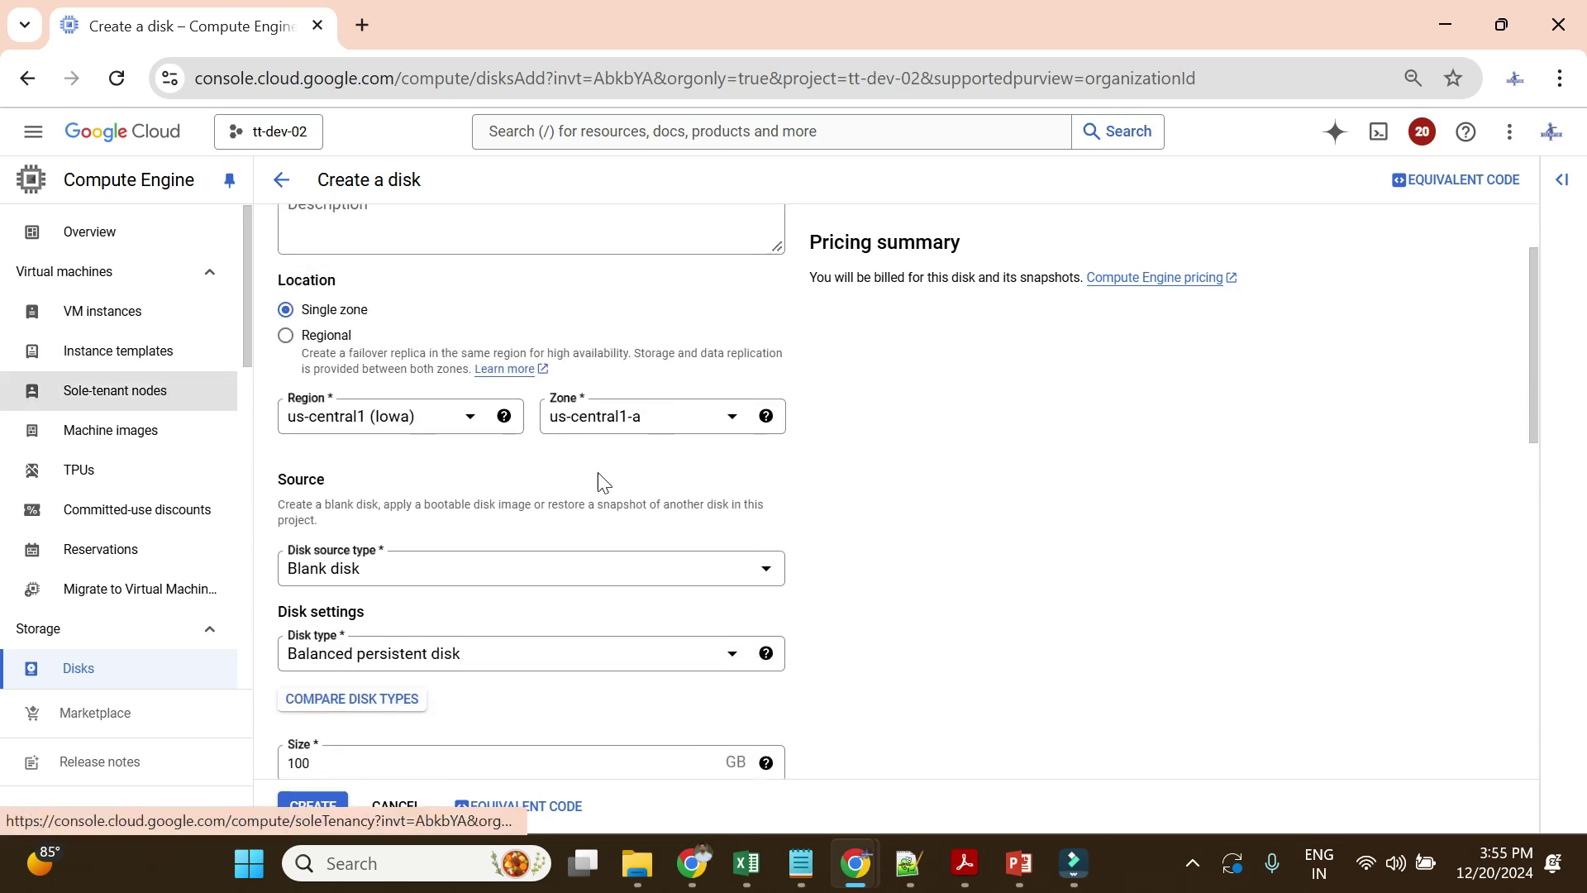
- Check the zone of the pd-demo VM in the VM instances list and return to the disks list
click(107, 311)
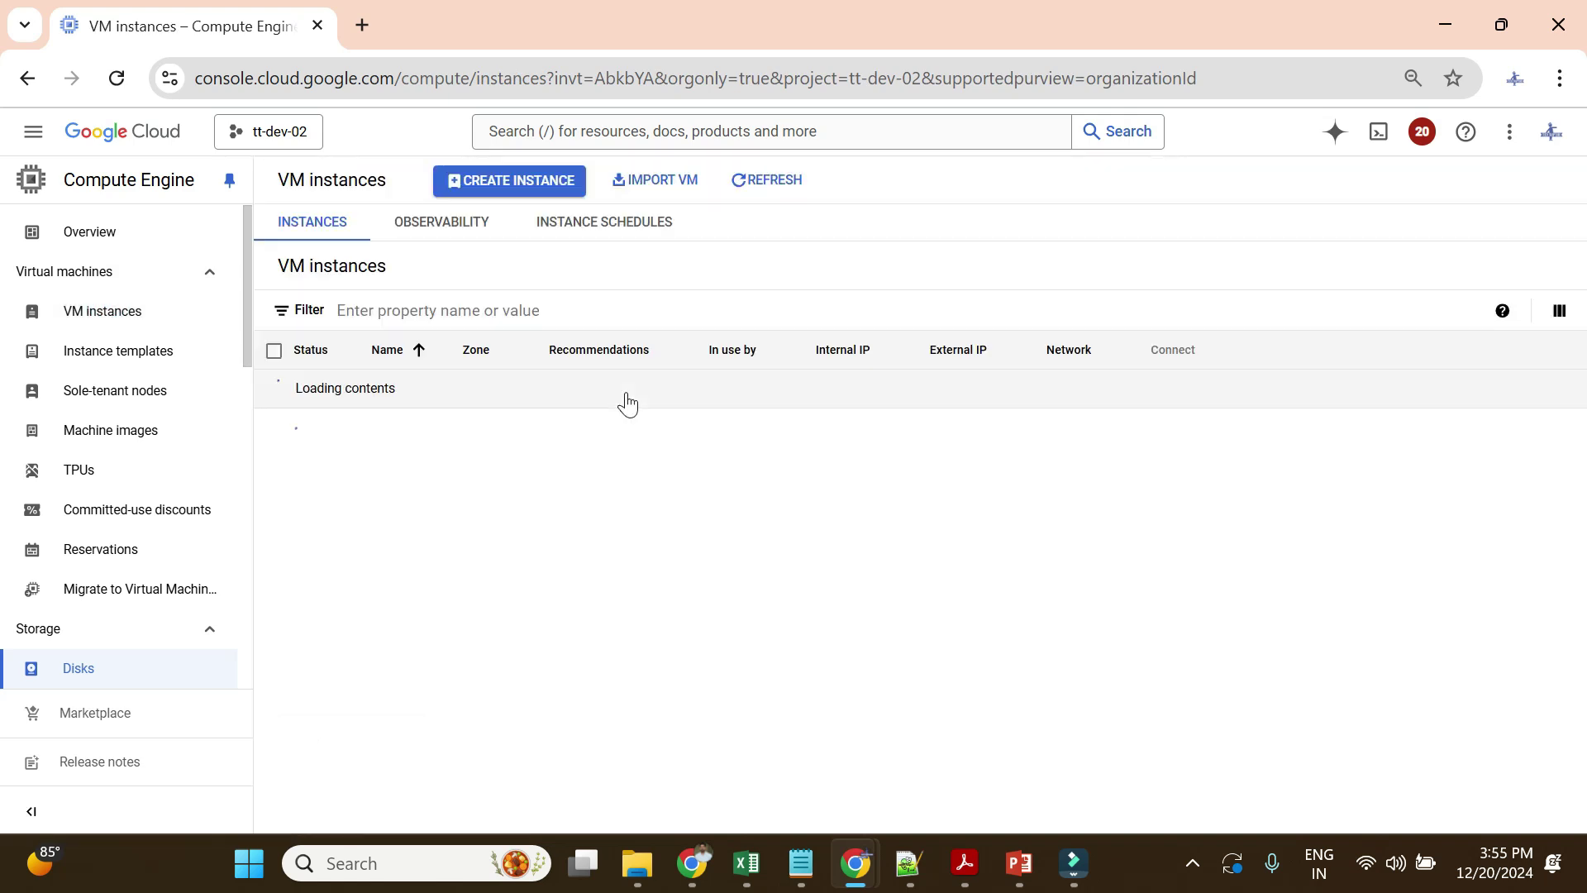
click(767, 182)
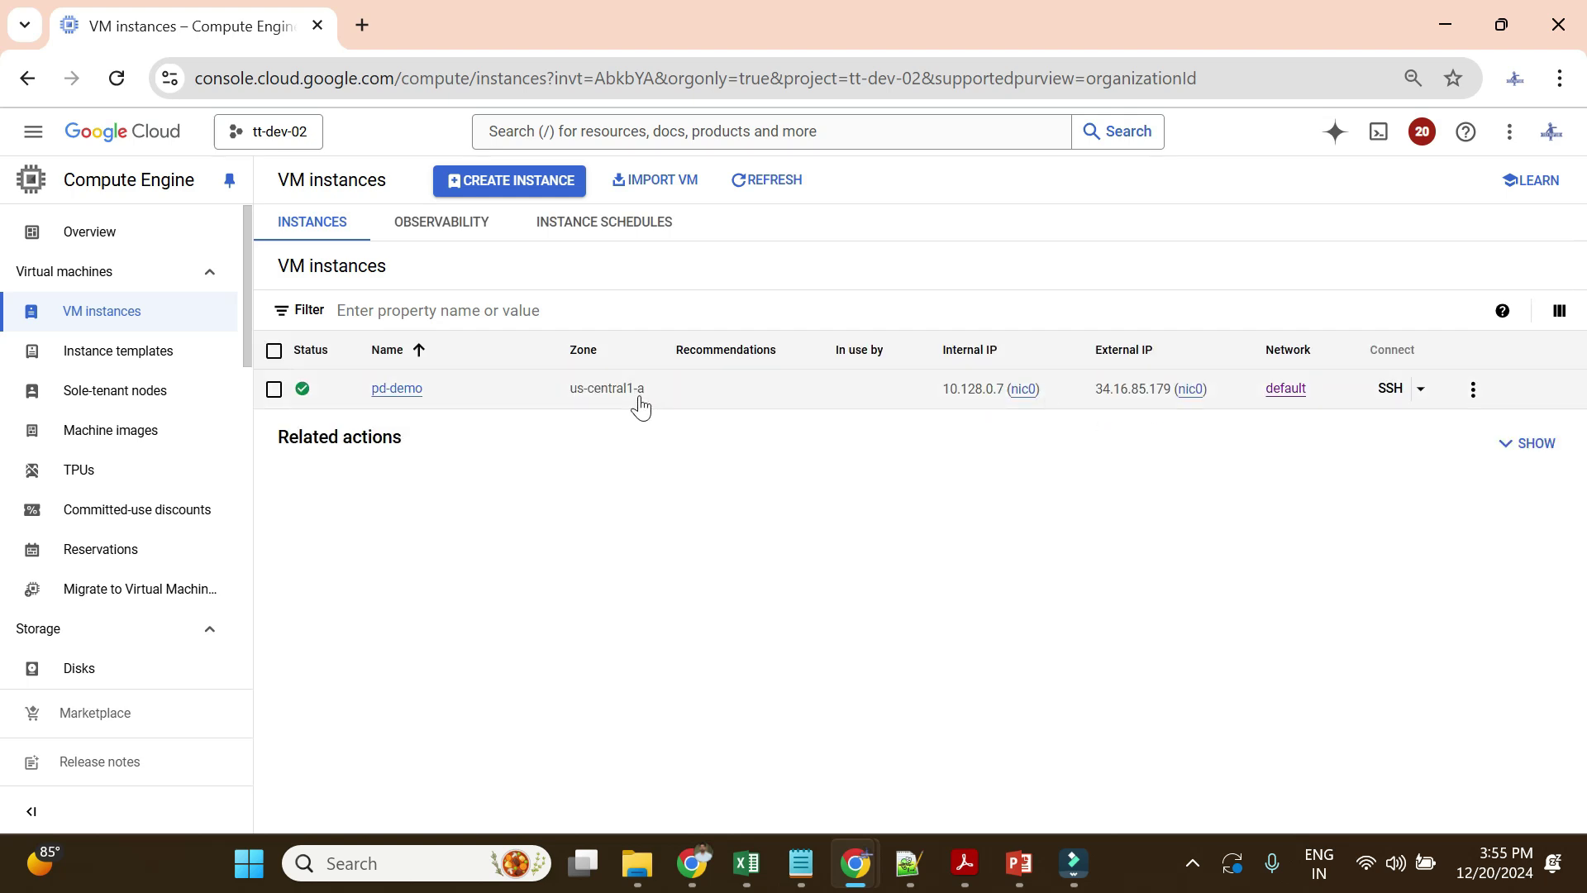
click(83, 668)
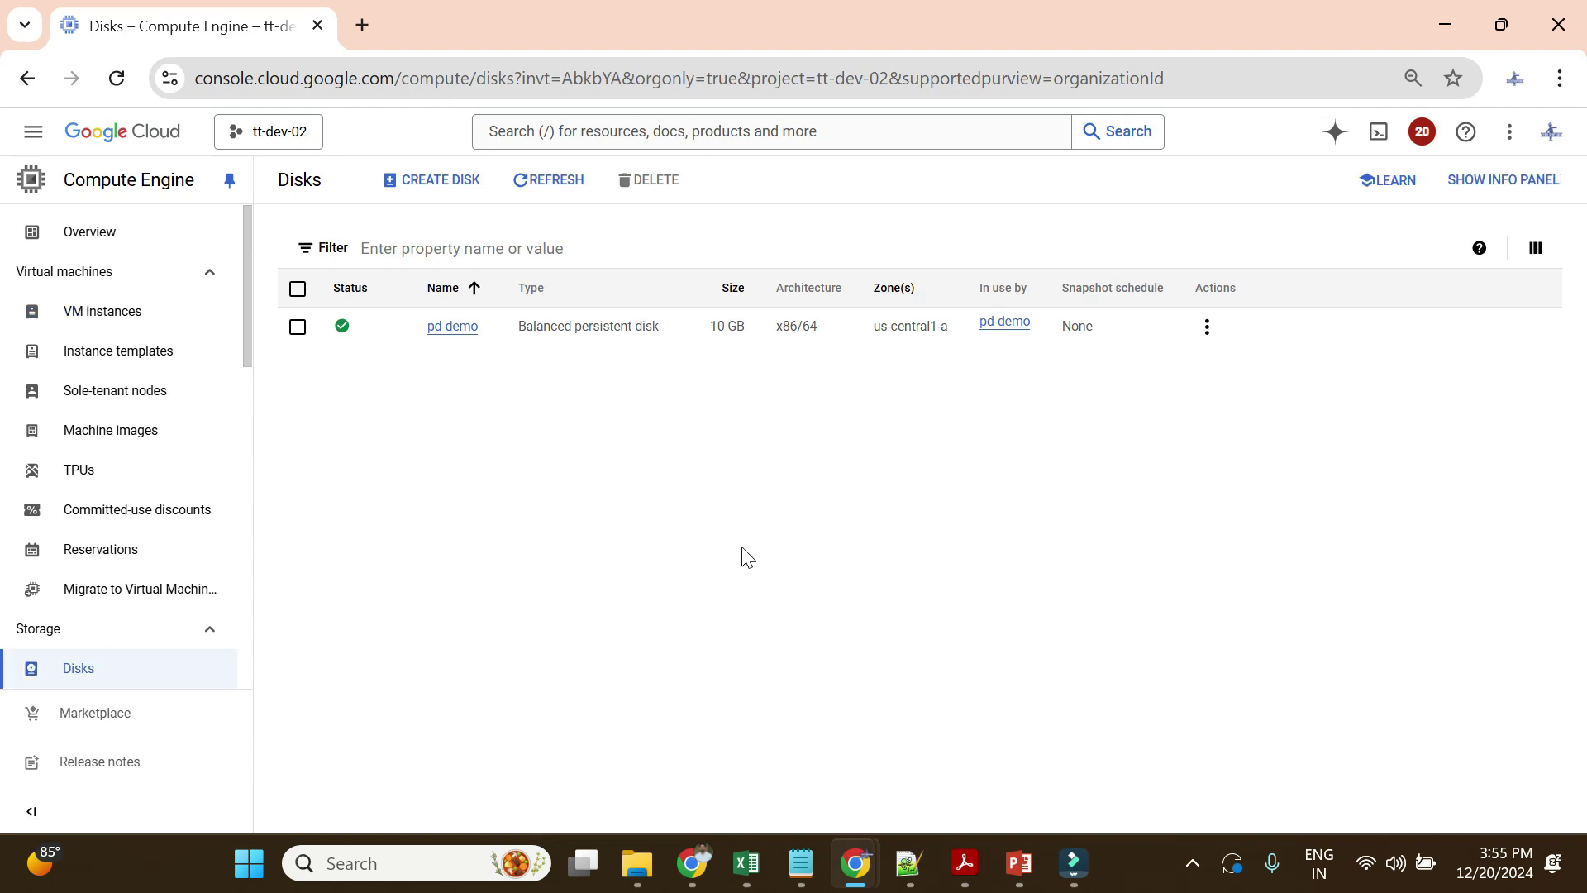
- Start creating a new persistent disk and name it datadisk
click(437, 179)
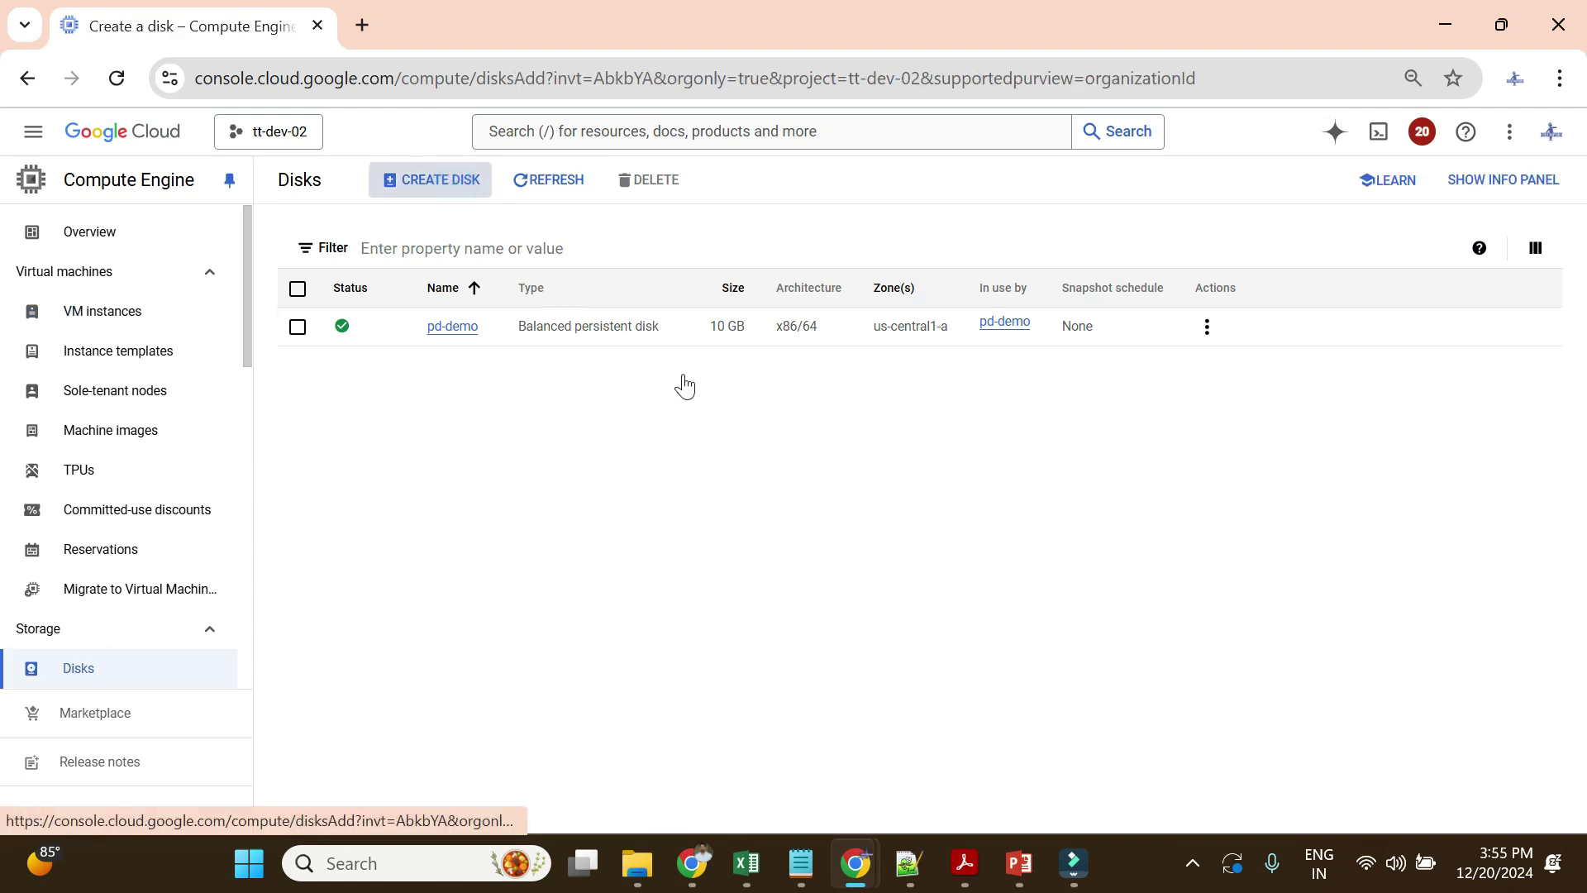
click(481, 253)
text(disk-1)
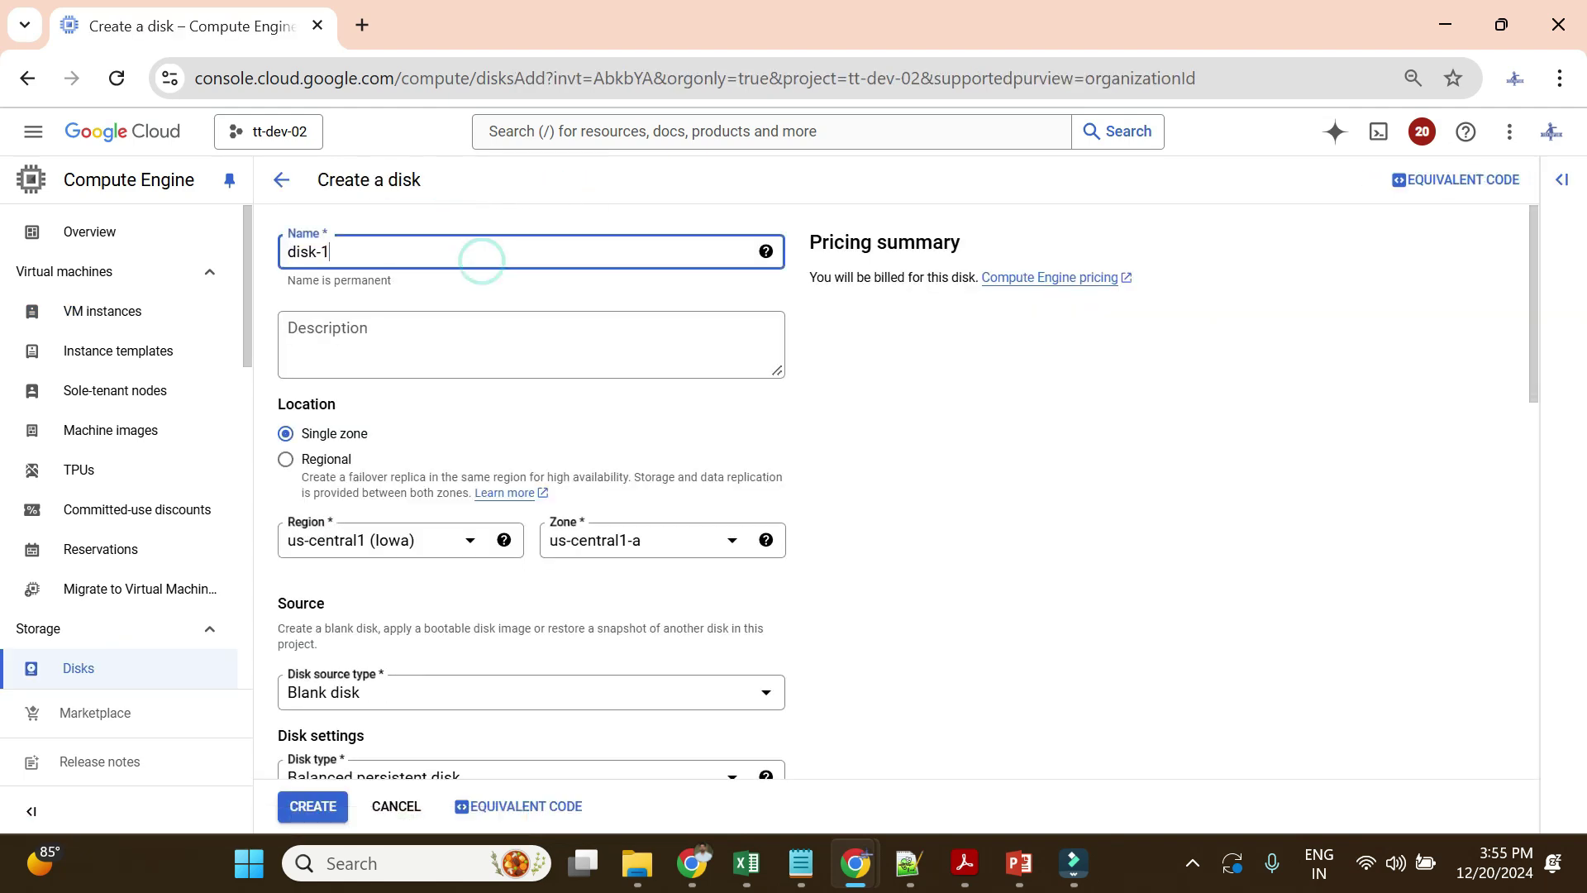
text(datadi)
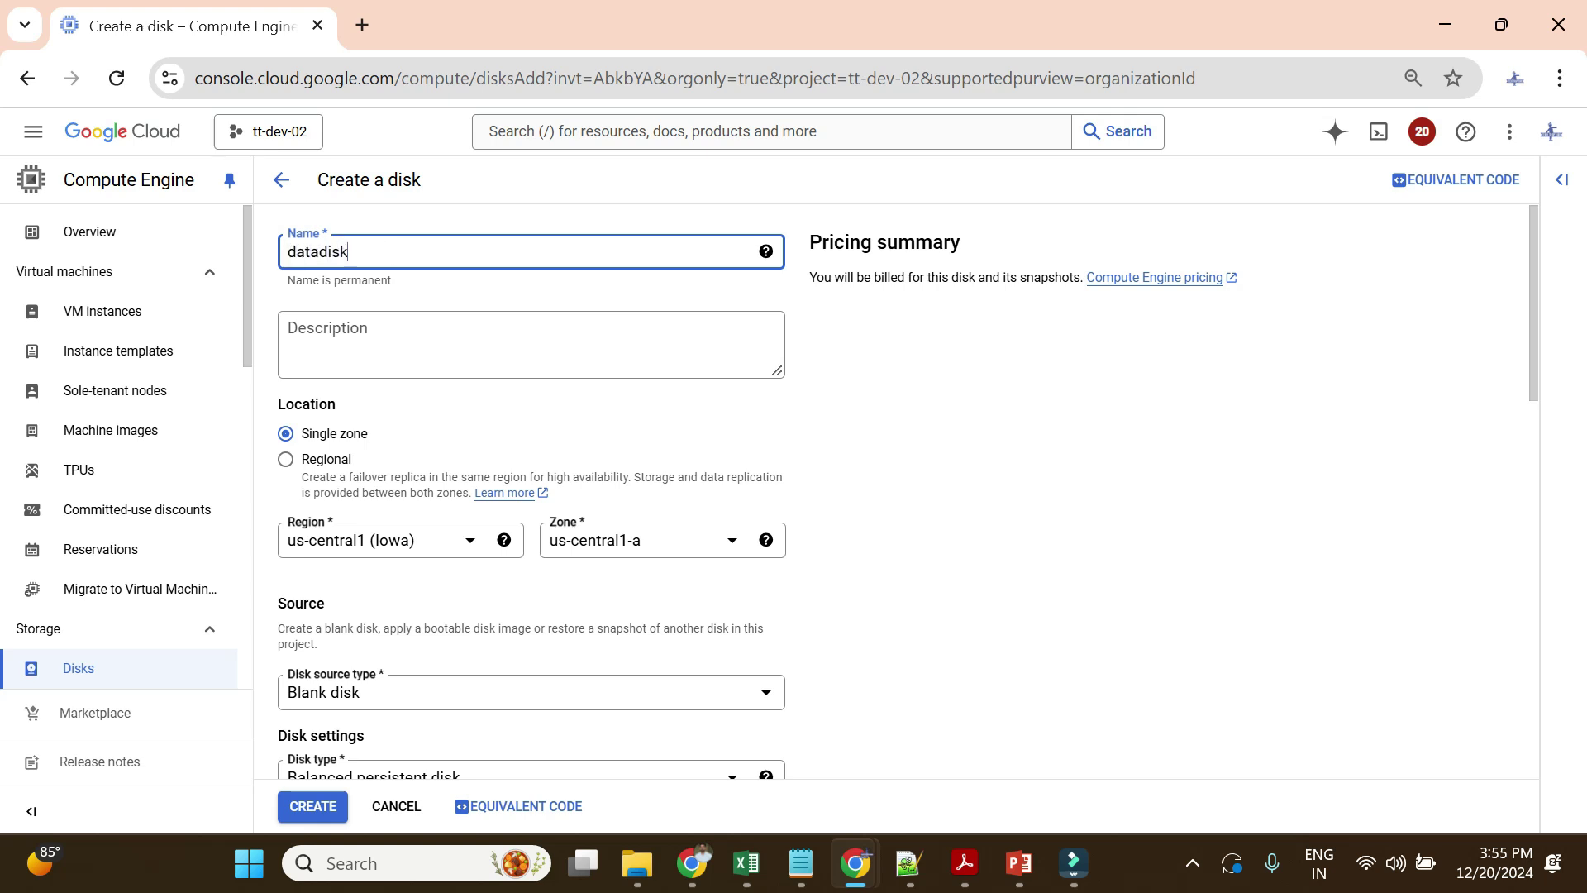
- Check the disk source type options, keep Blank disk, and set the disk size to 20 GB
scroll(557, 418, down, 5)
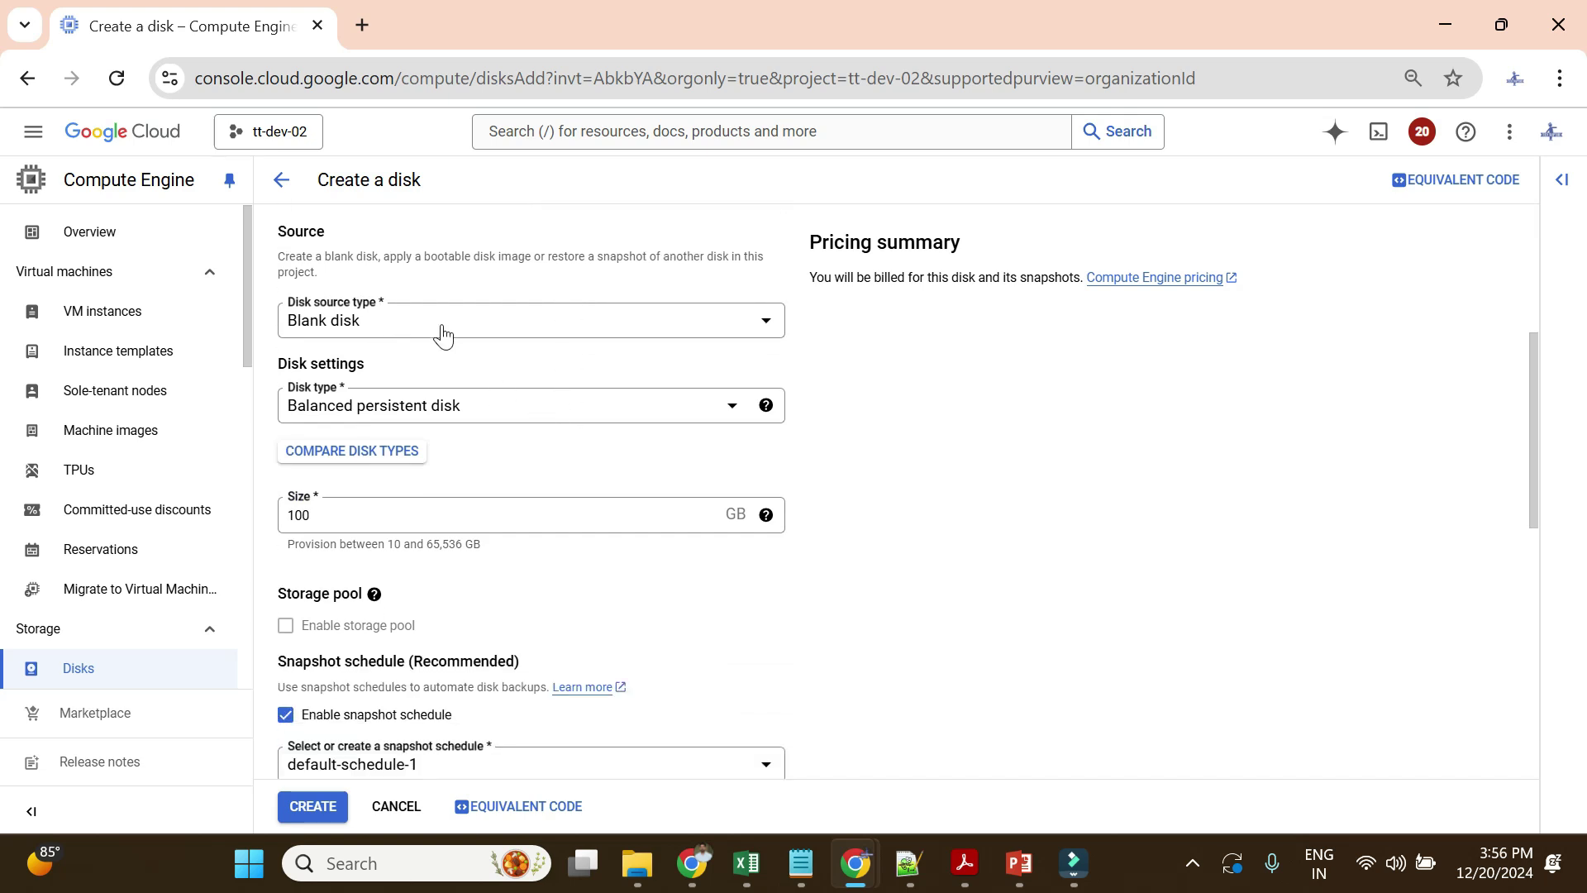
click(443, 334)
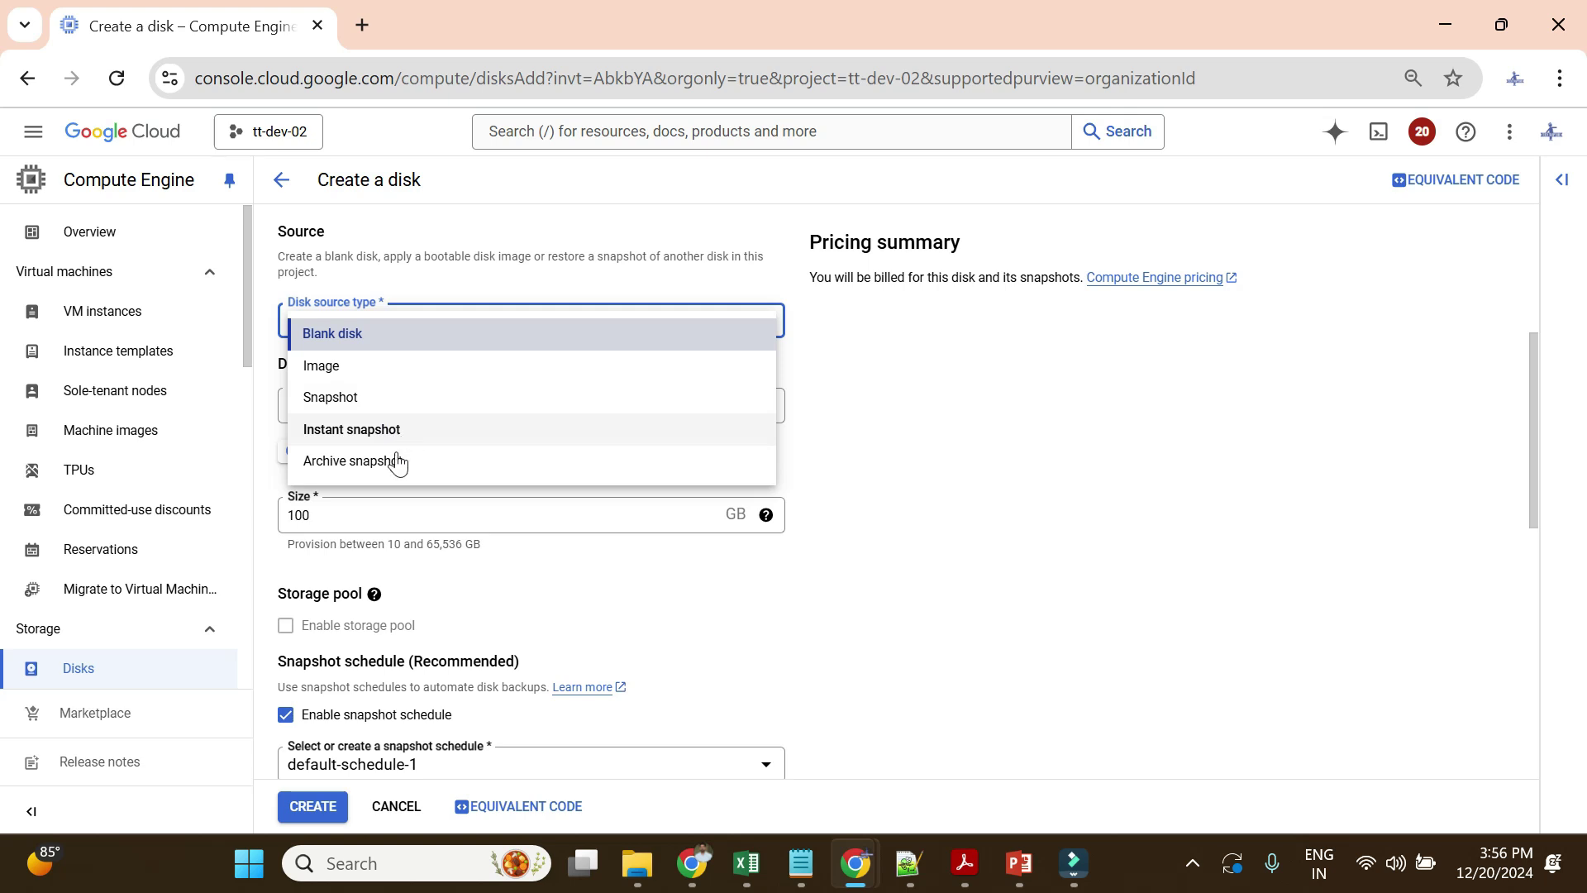
click(1033, 431)
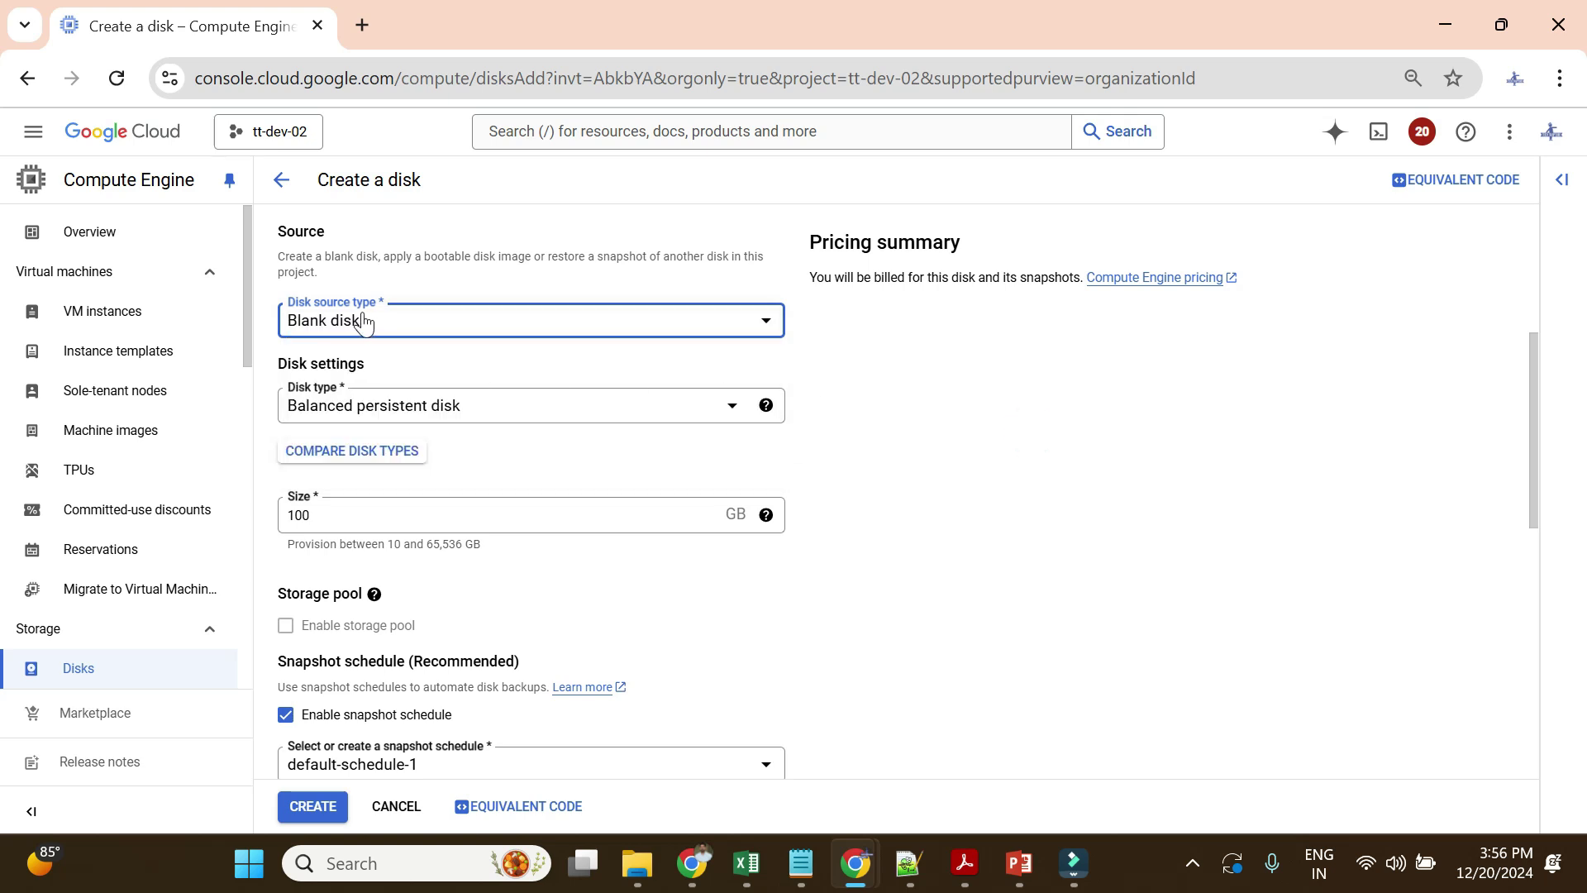
click(399, 515)
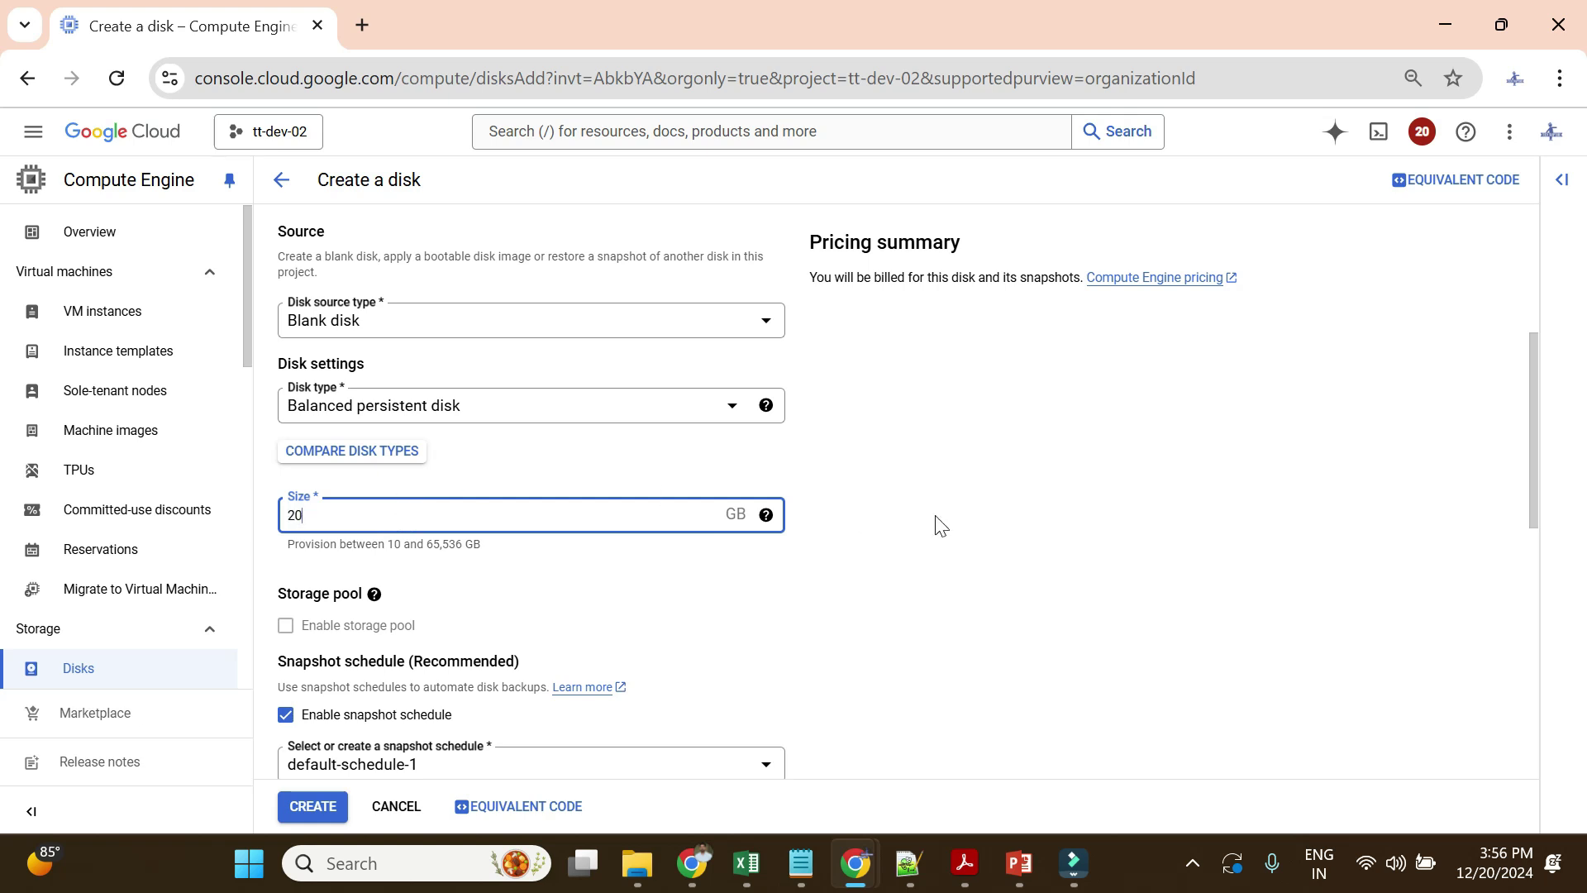
click(1058, 534)
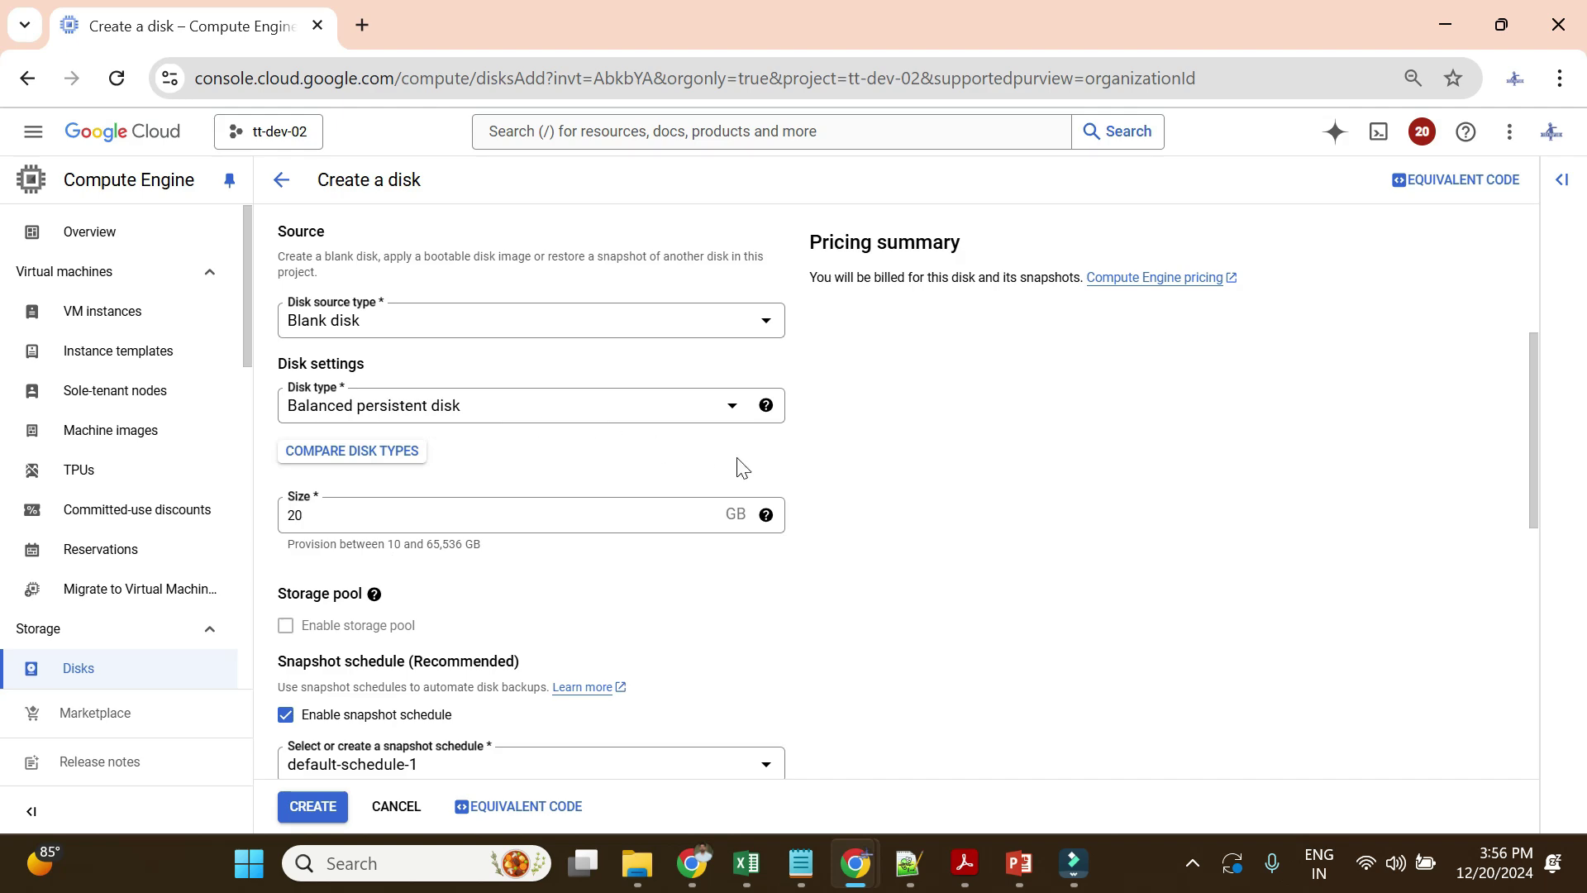
- Disable the snapshot schedule for the new disk and review its encryption, label and tag settings
scroll(928, 483, down, 3)
scroll(896, 471, down, 3)
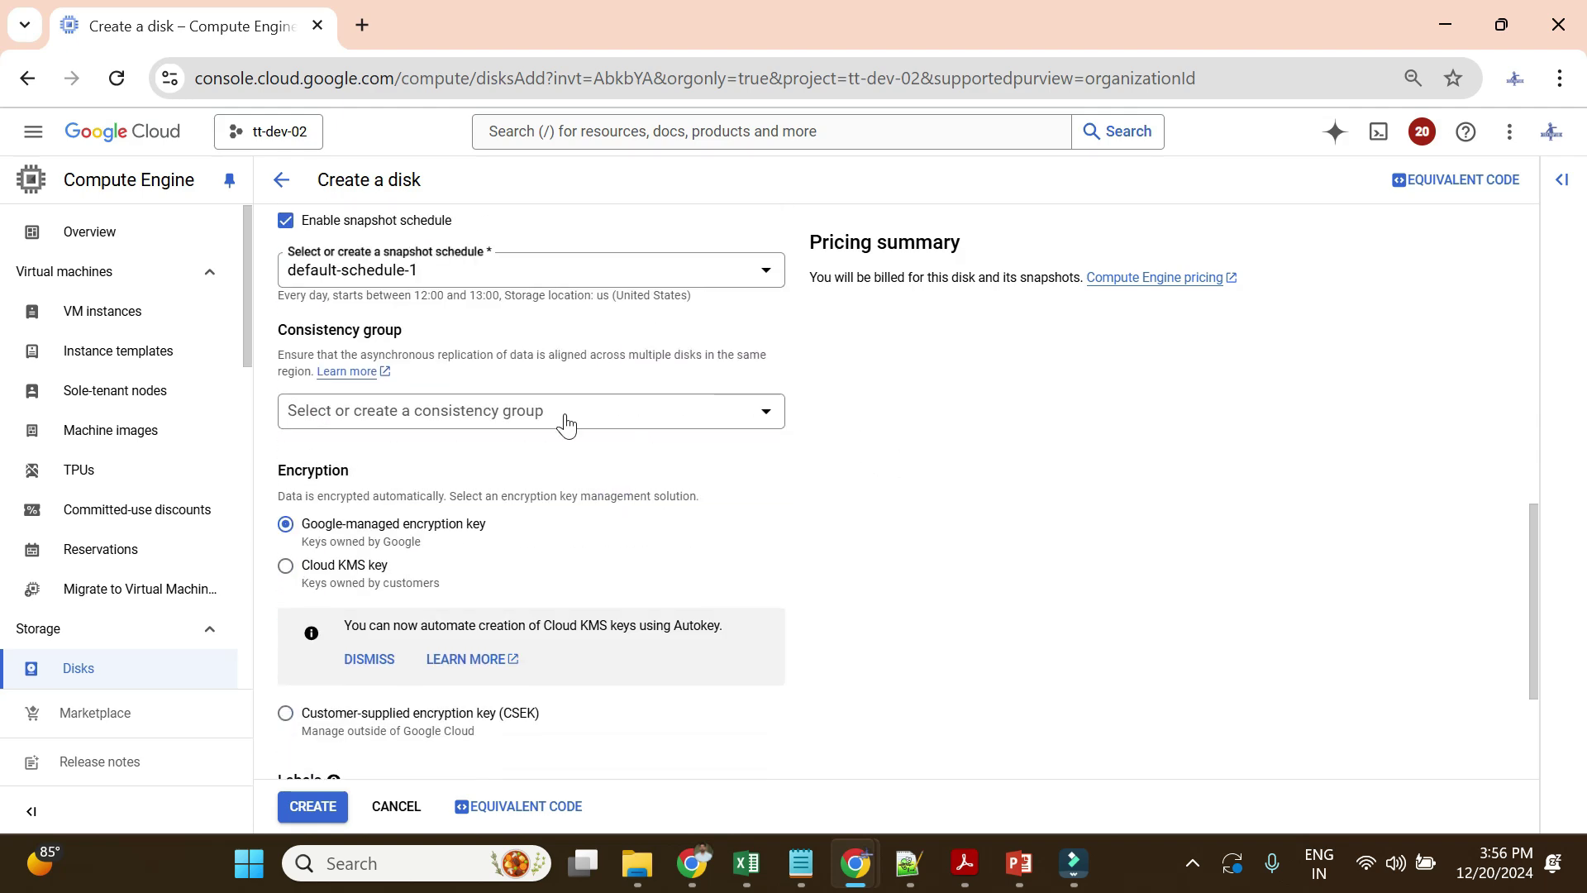
scroll(559, 418, up, 3)
click(285, 473)
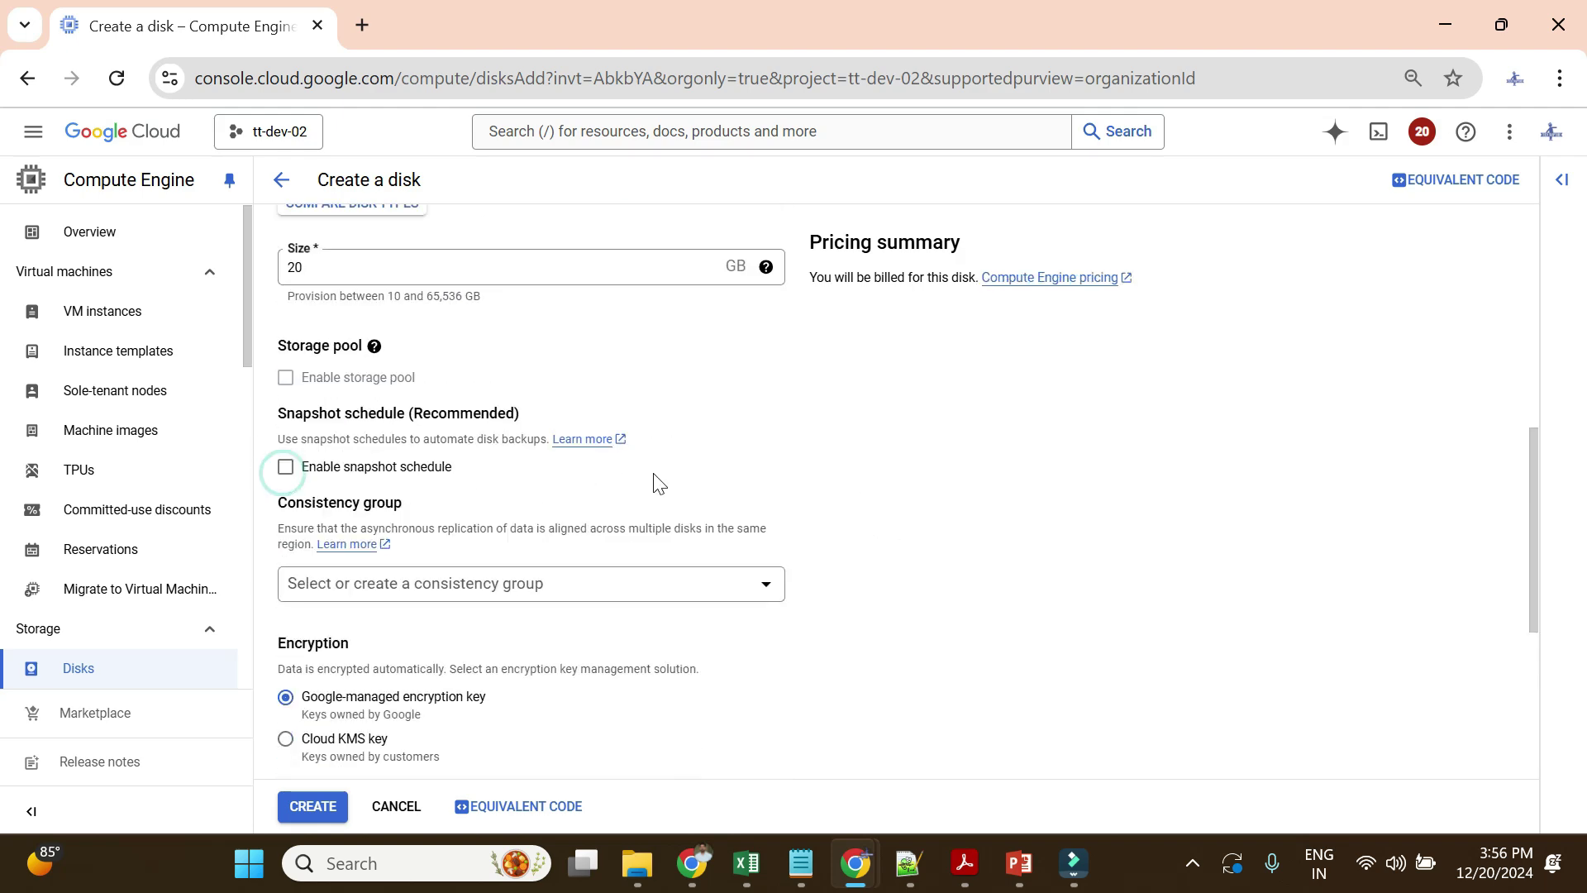
scroll(652, 479, down, 3)
scroll(658, 482, down, 2)
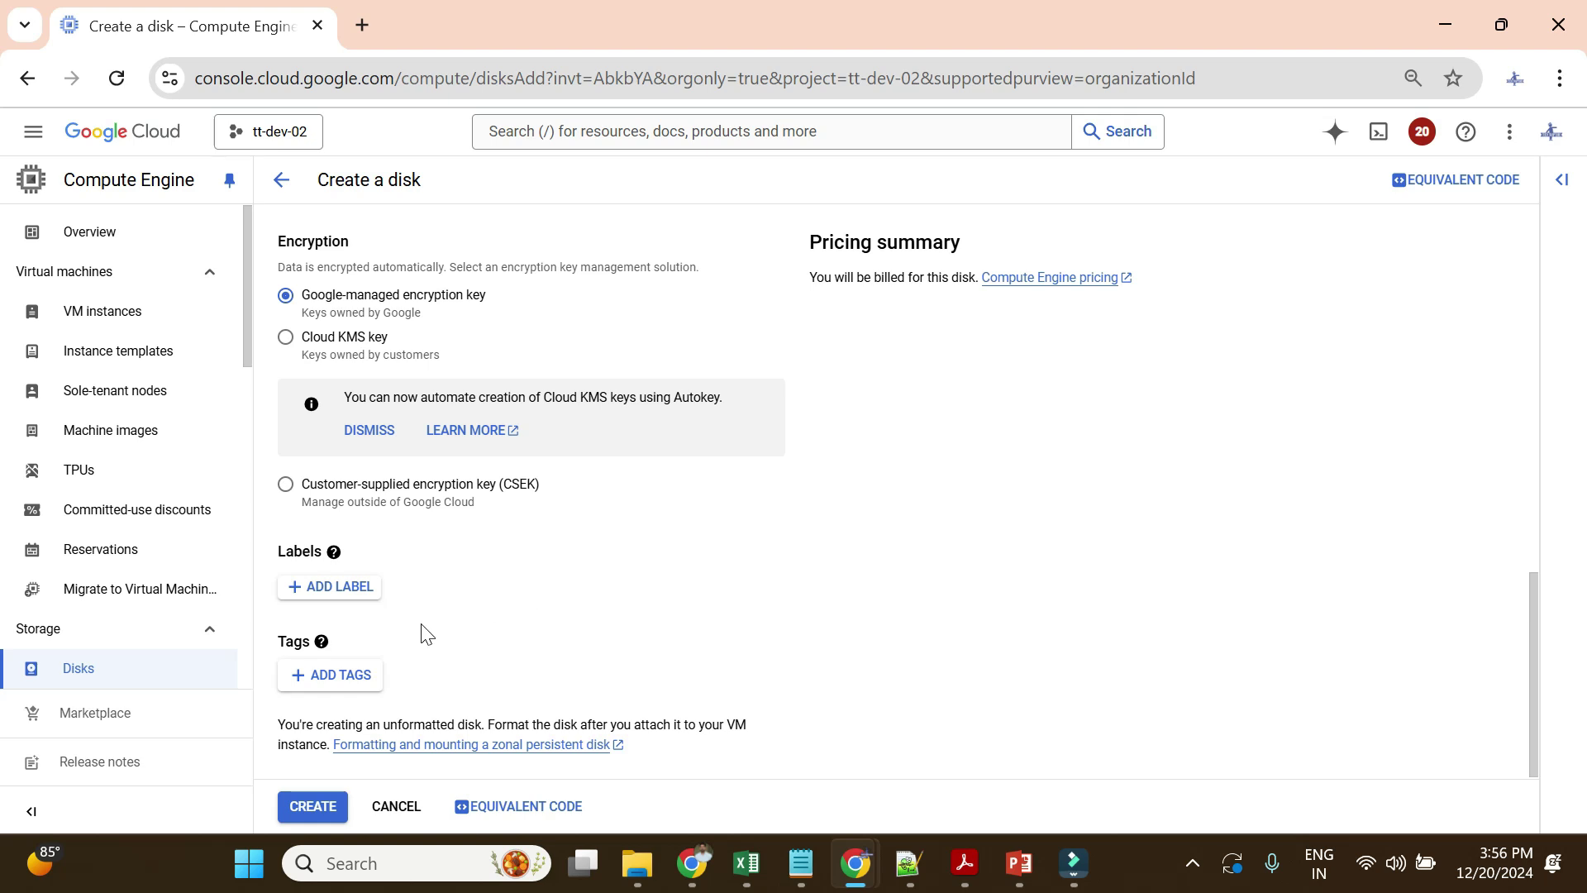
- Create the configured datadisk disk and refresh the disks list
click(327, 798)
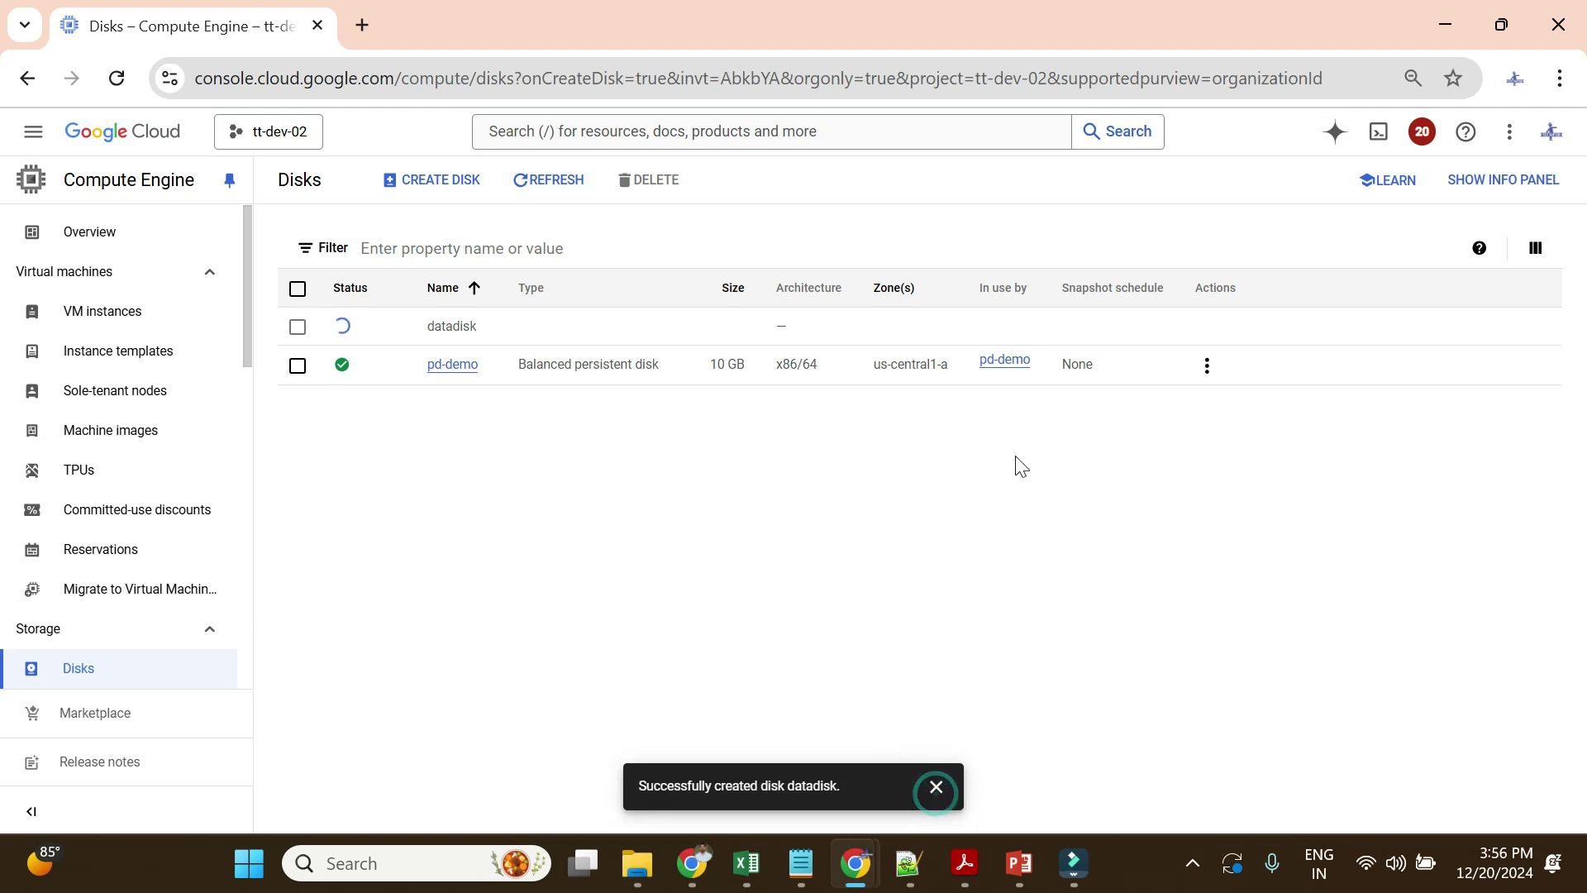
click(543, 189)
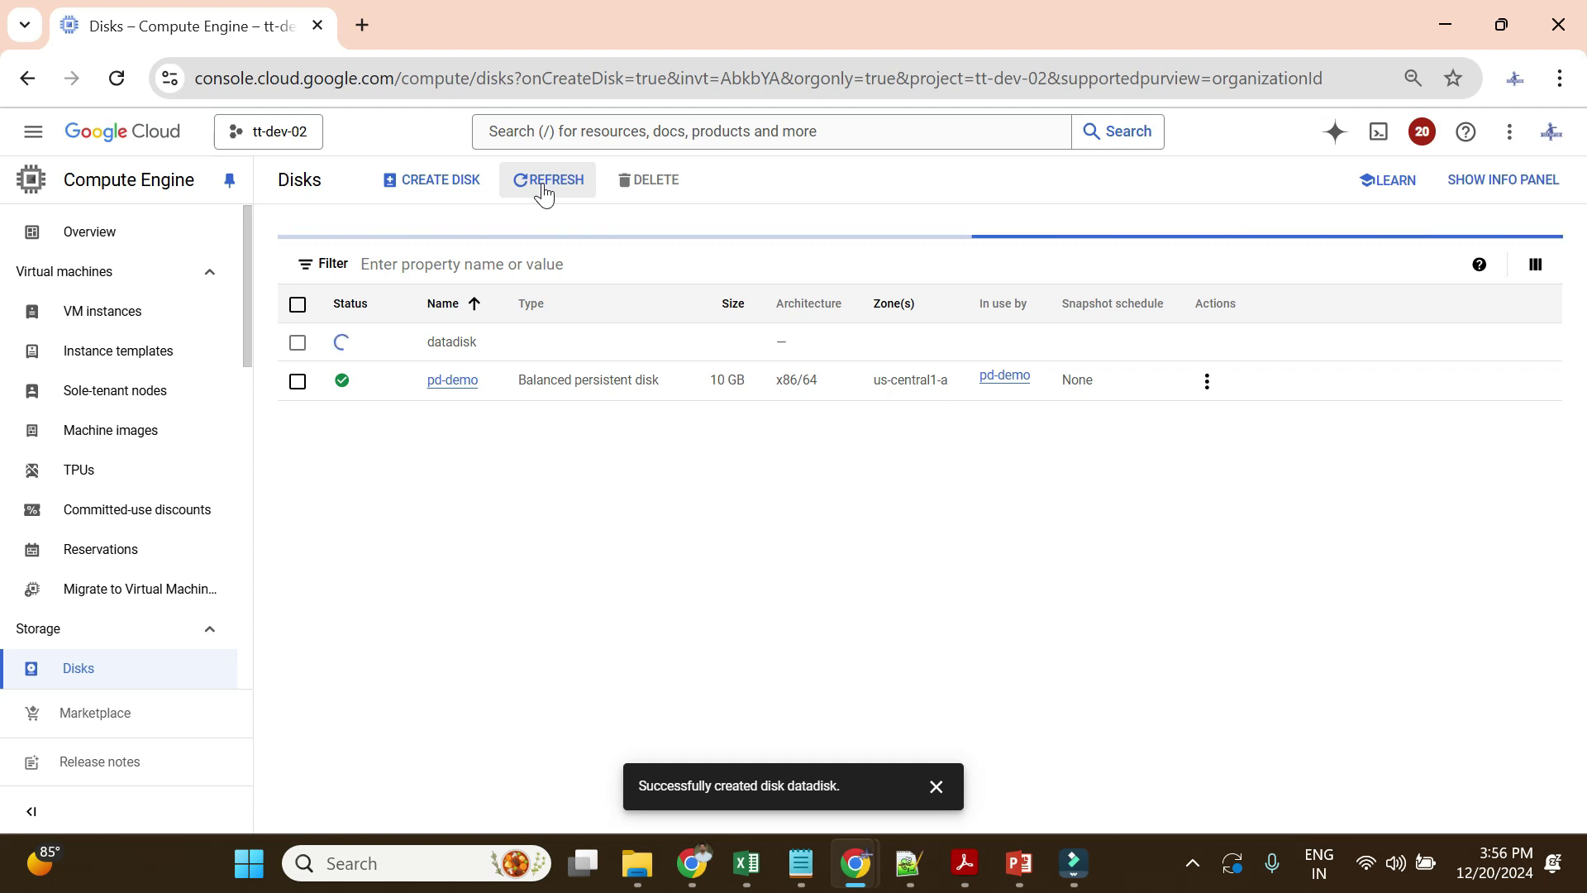
click(544, 190)
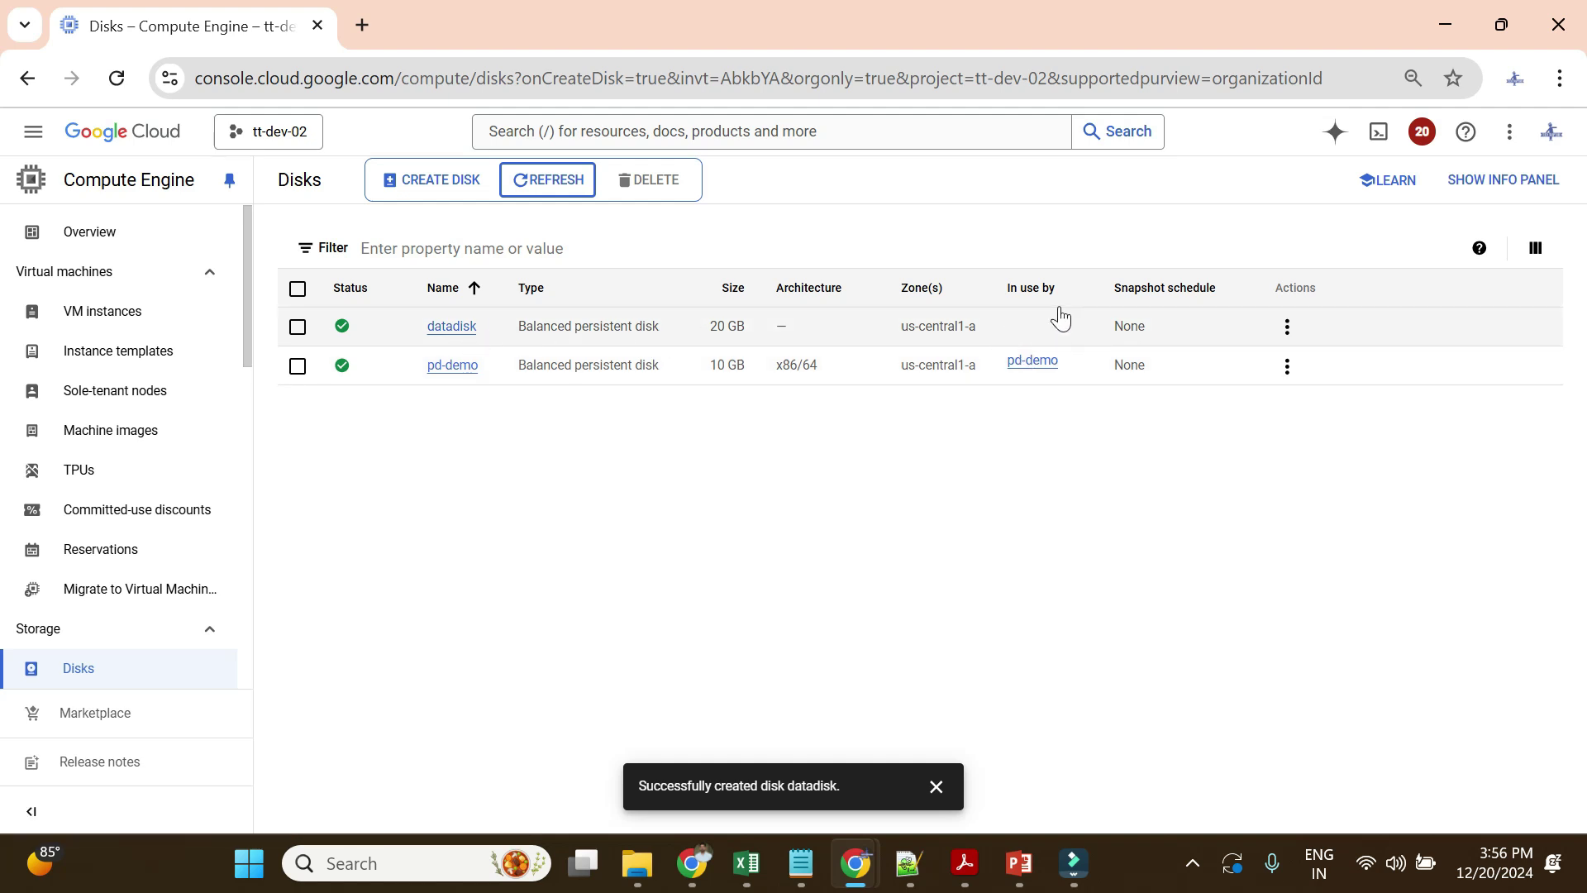
- Review the available actions, properties and editable settings of datadisk, and return to the disks list without changing anything
click(1287, 331)
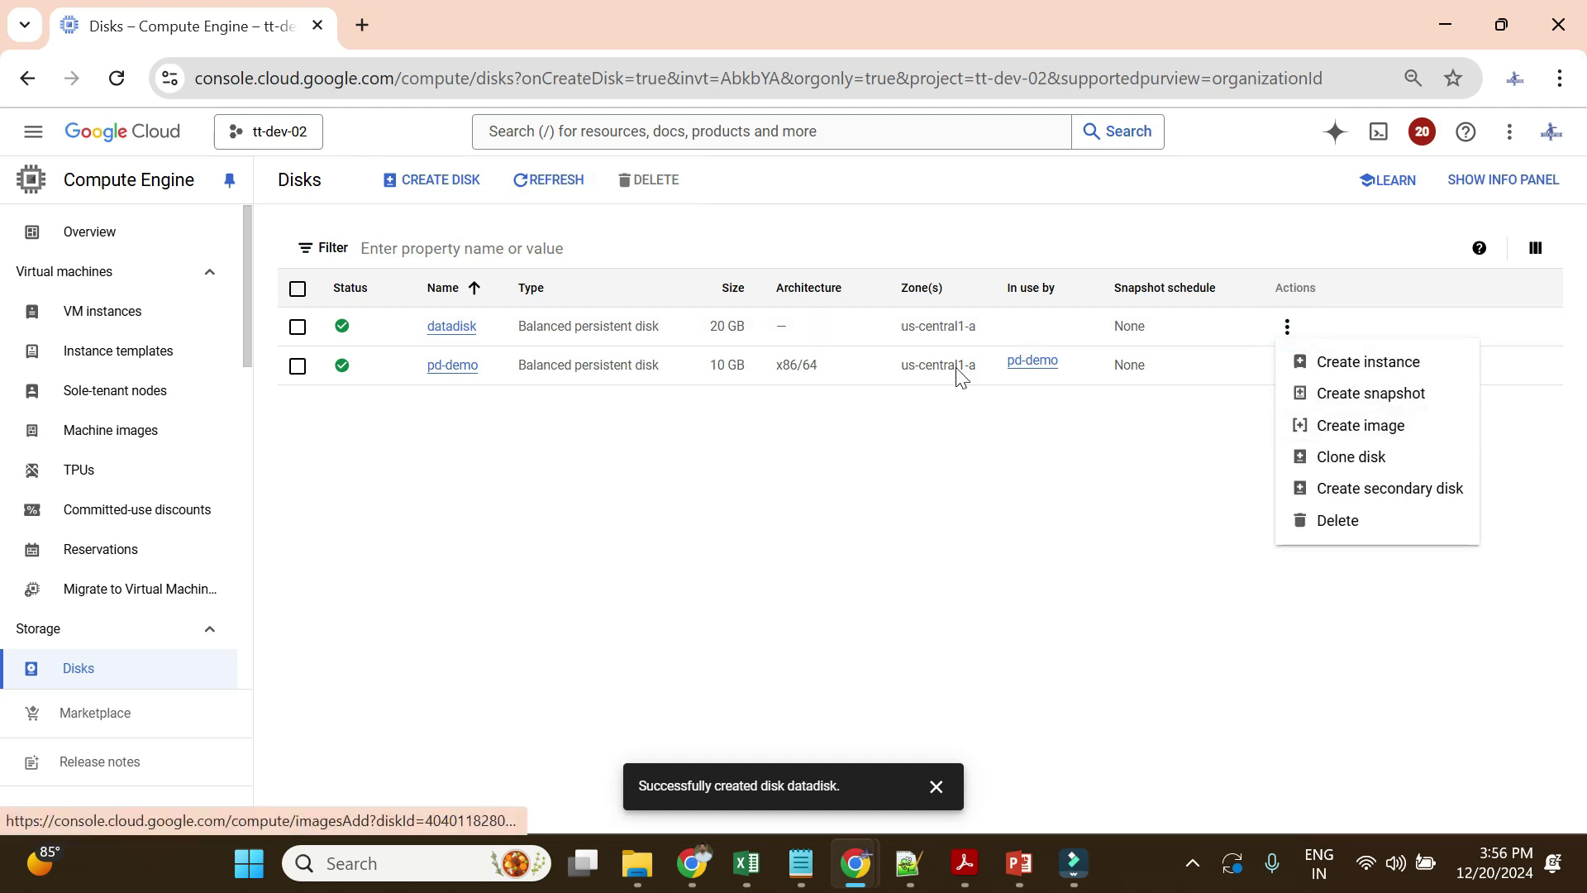
click(447, 337)
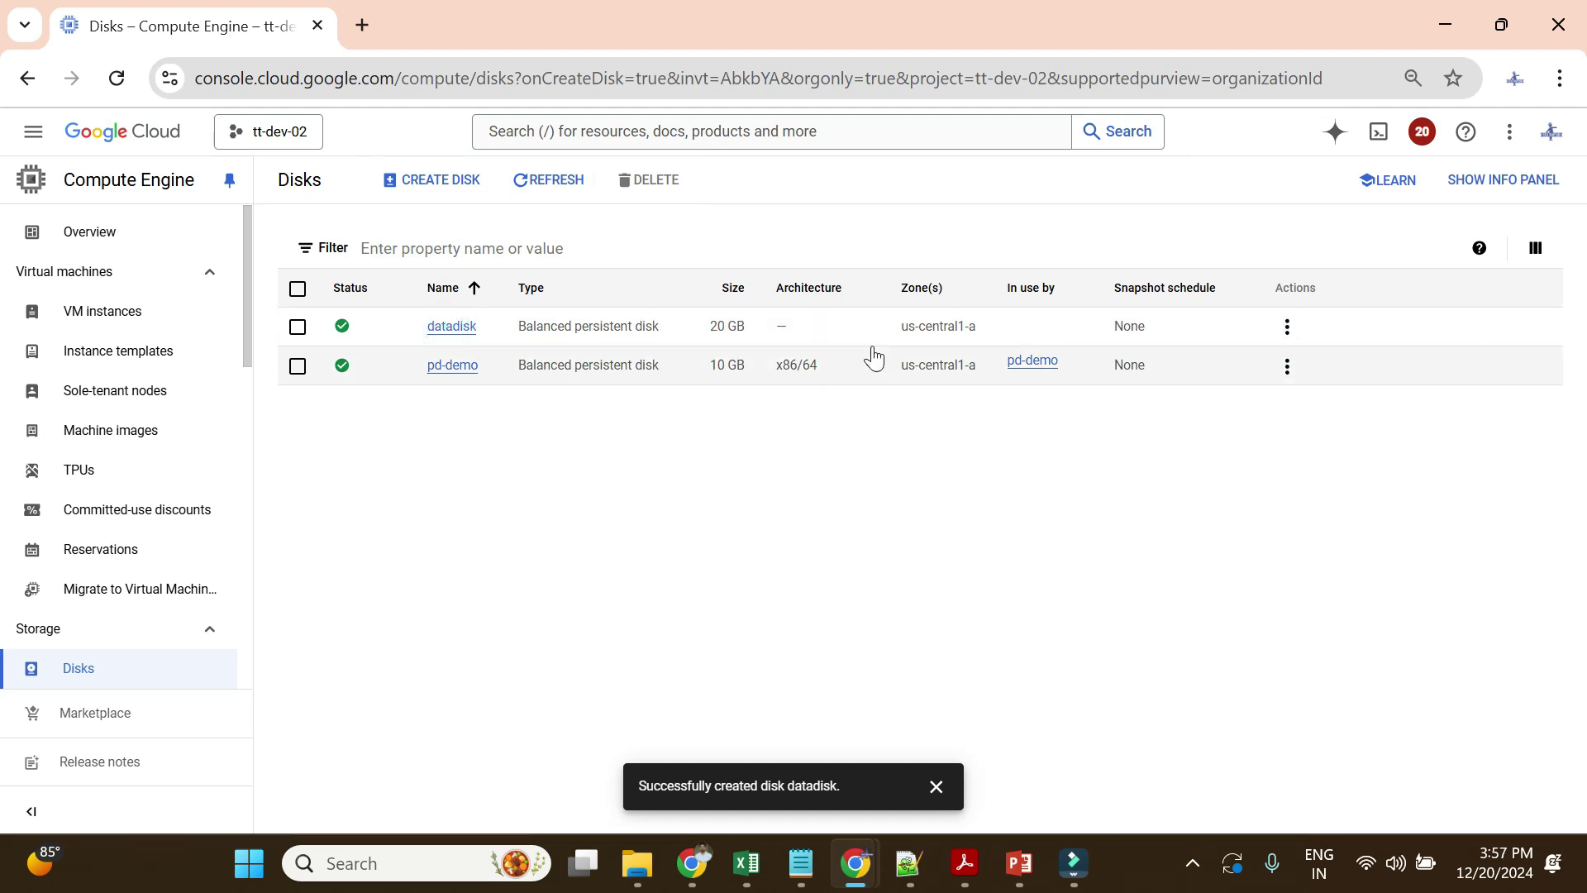
click(454, 327)
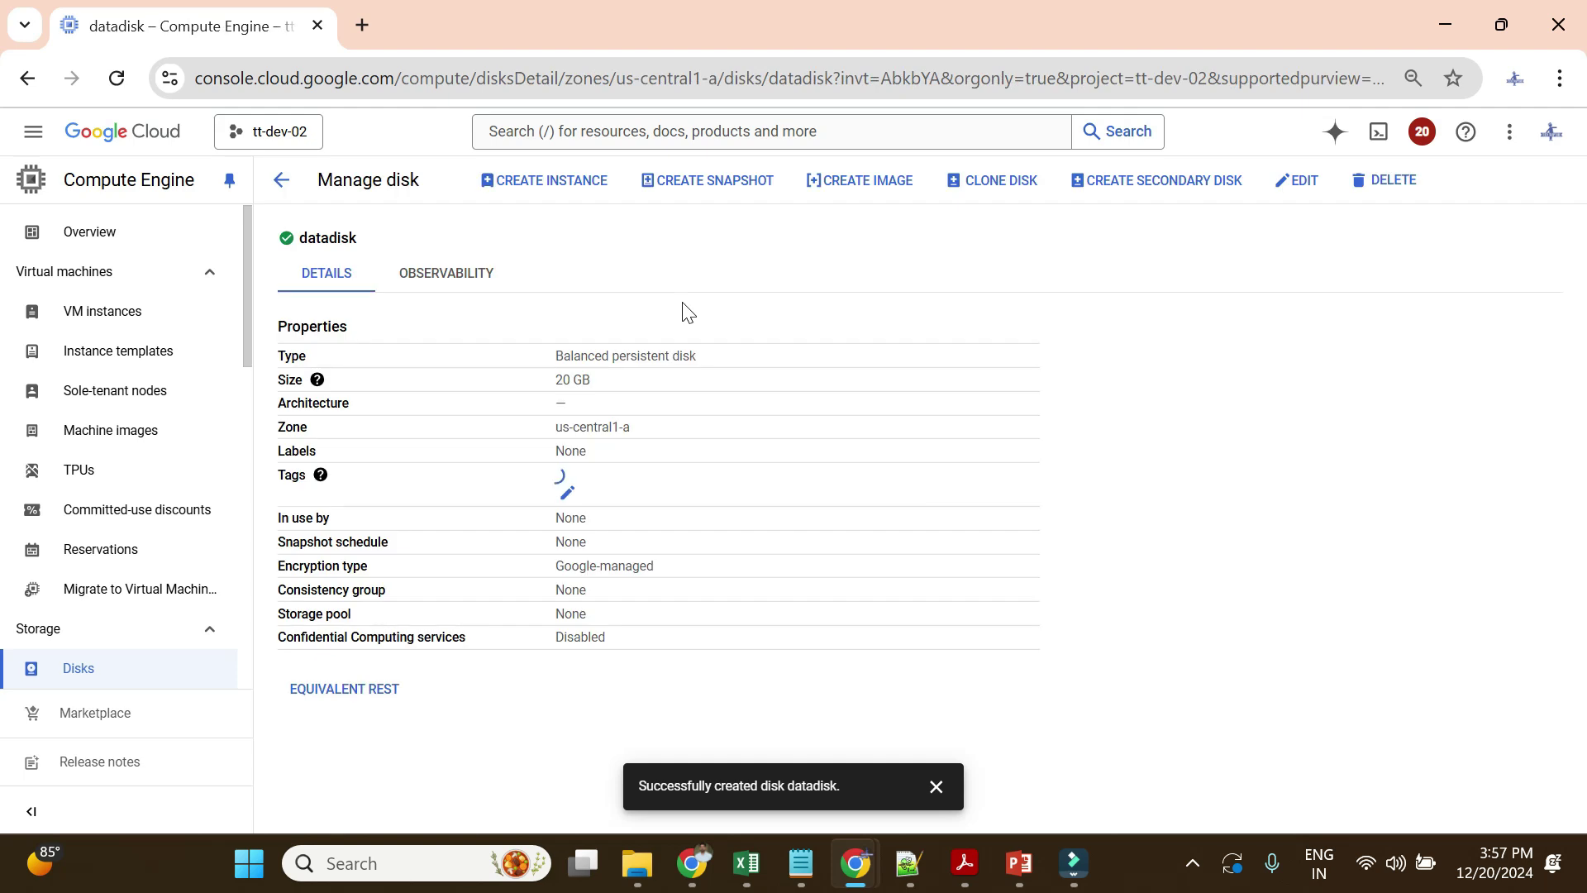
click(1304, 189)
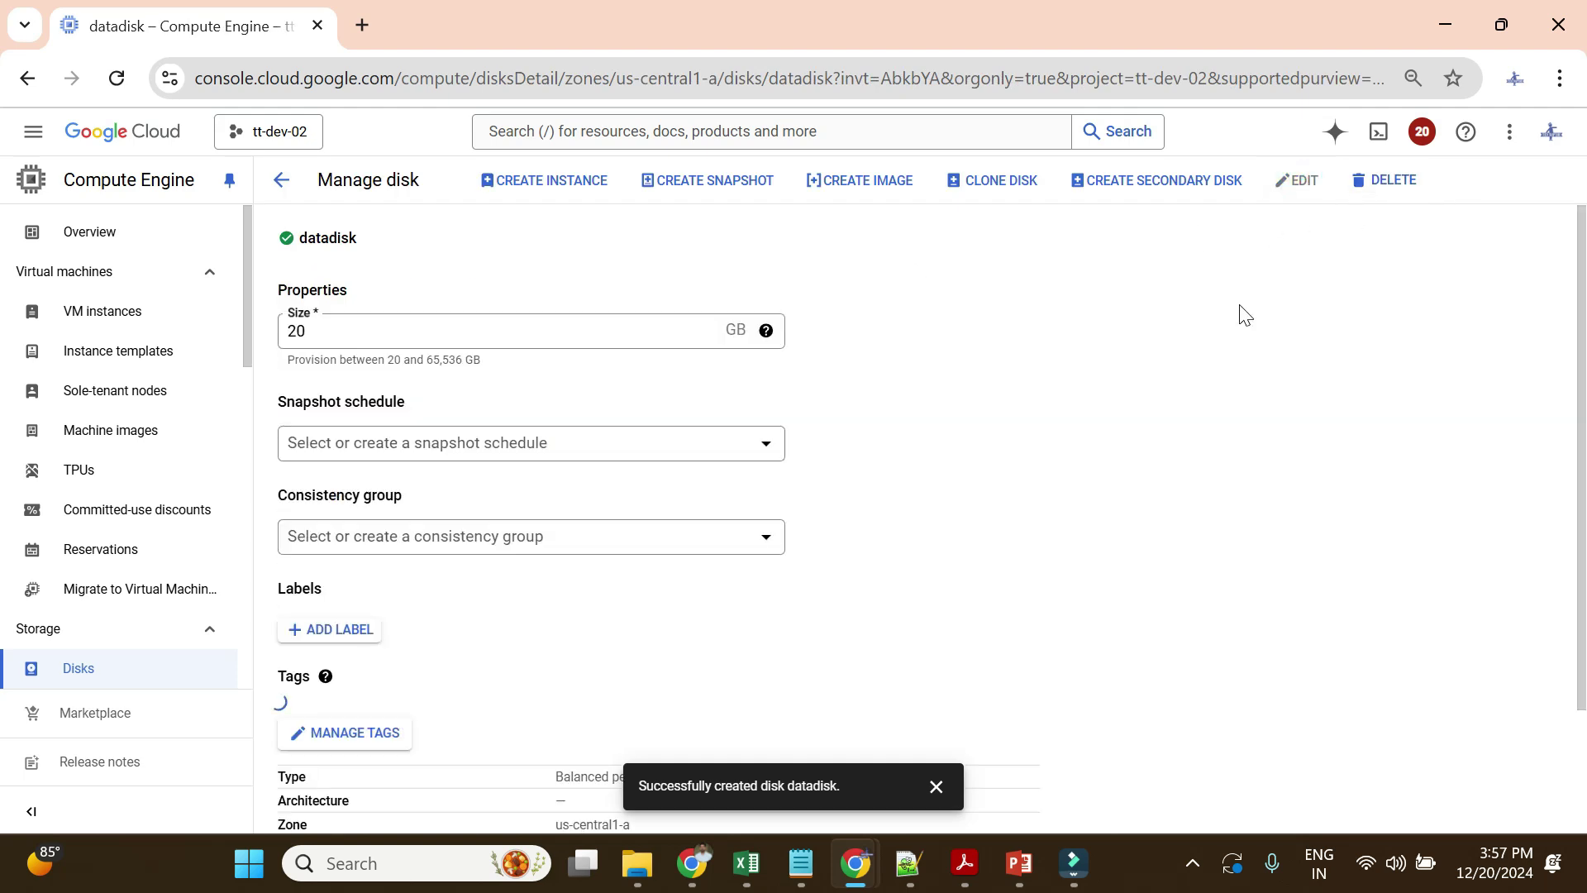
scroll(1013, 397, down, 2)
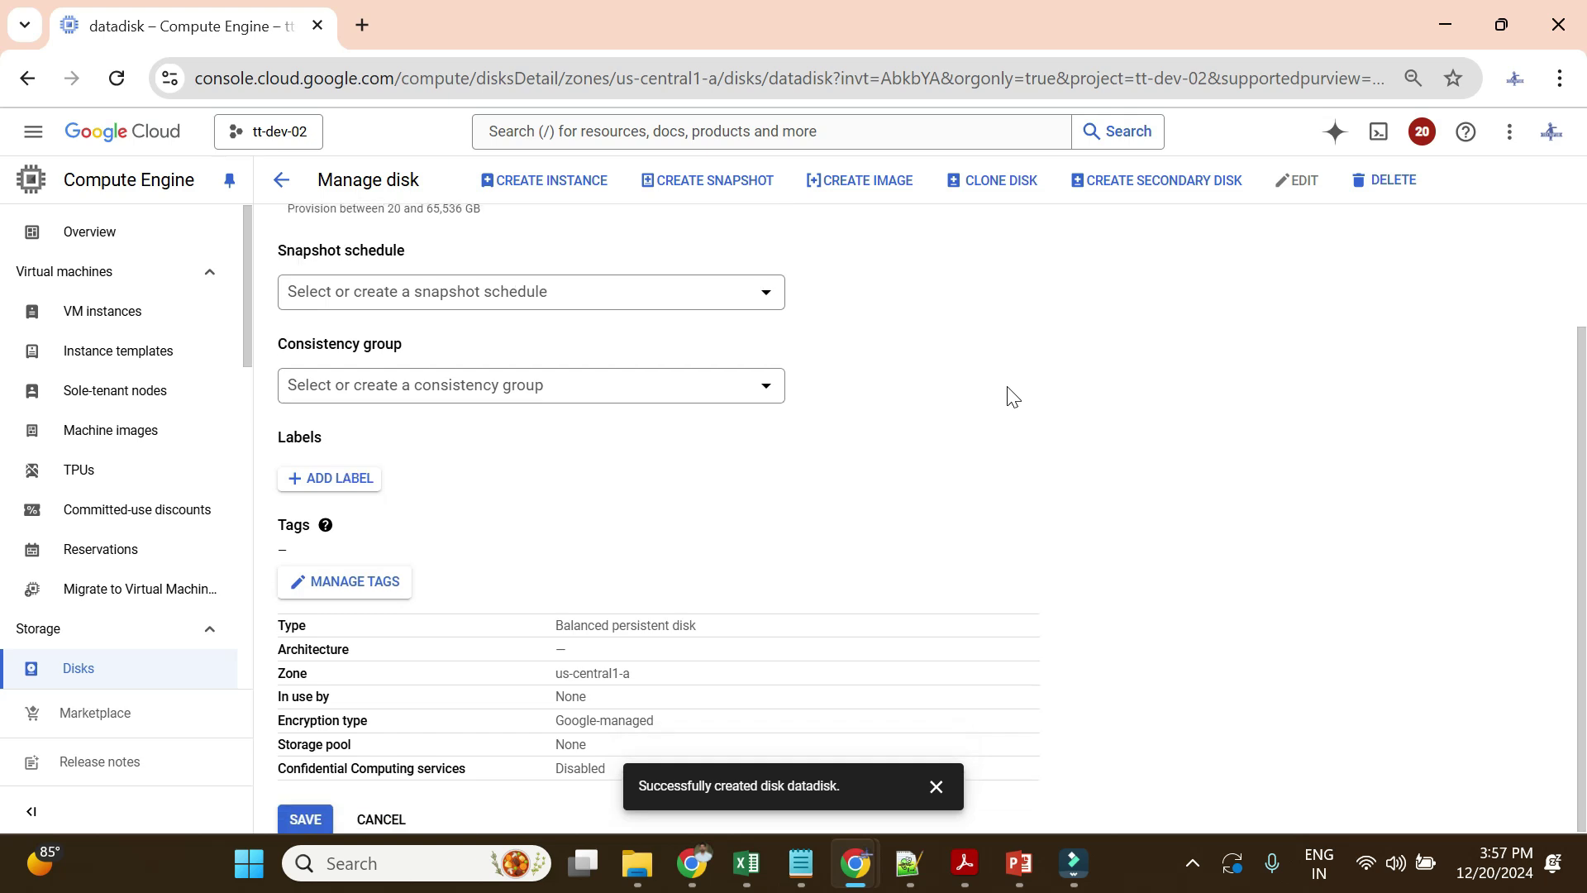
scroll(1013, 397, up, 2)
click(281, 180)
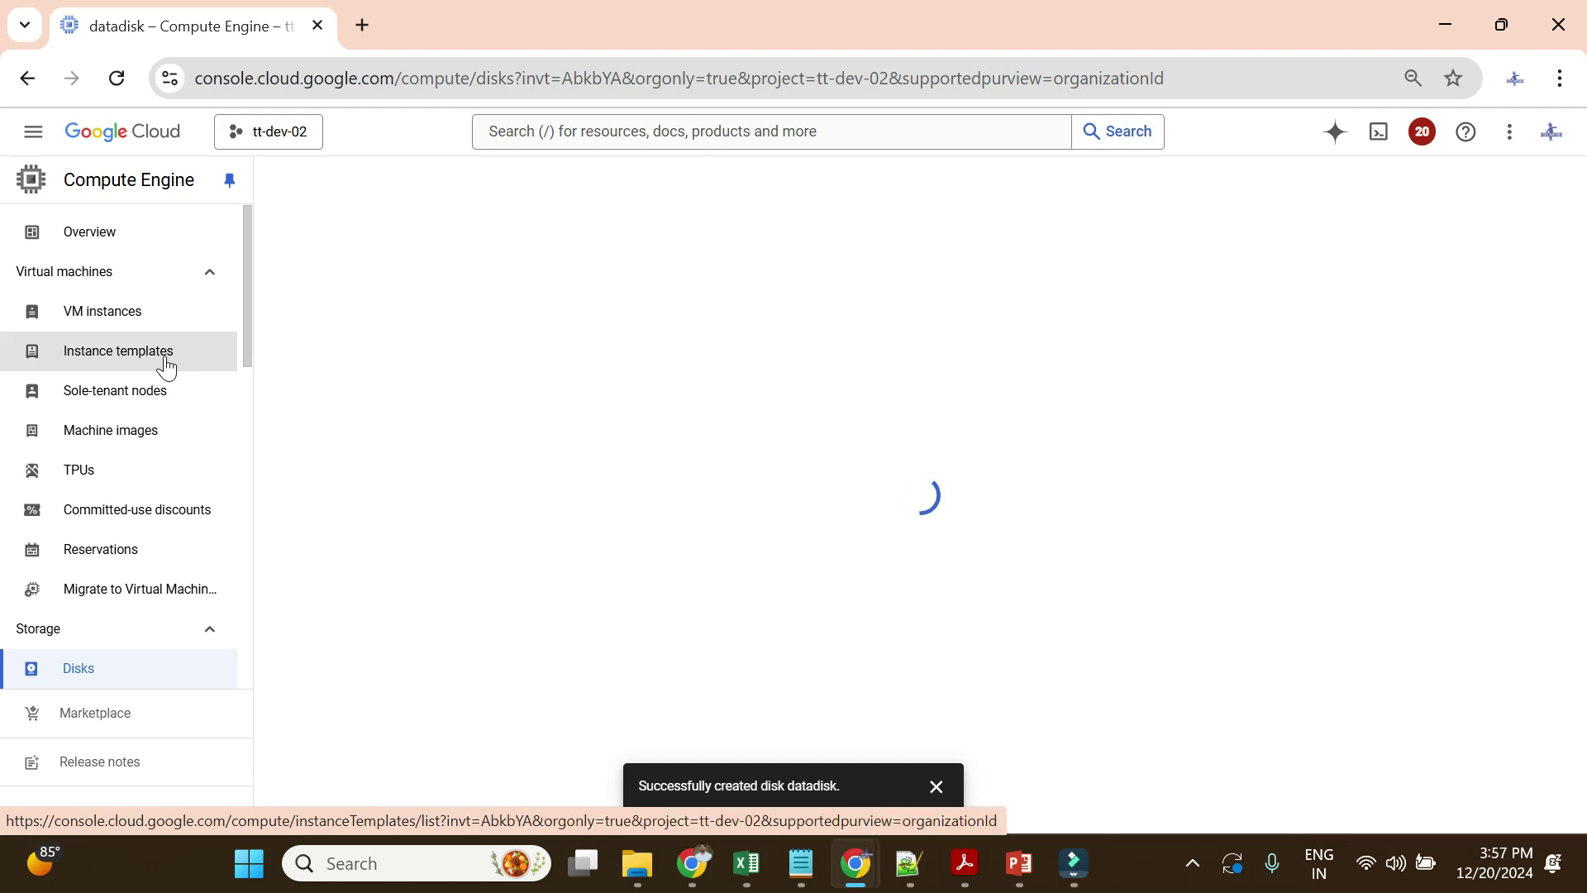
- Open the pd-demo VM instance for editing and go to its additional disks settings
click(150, 313)
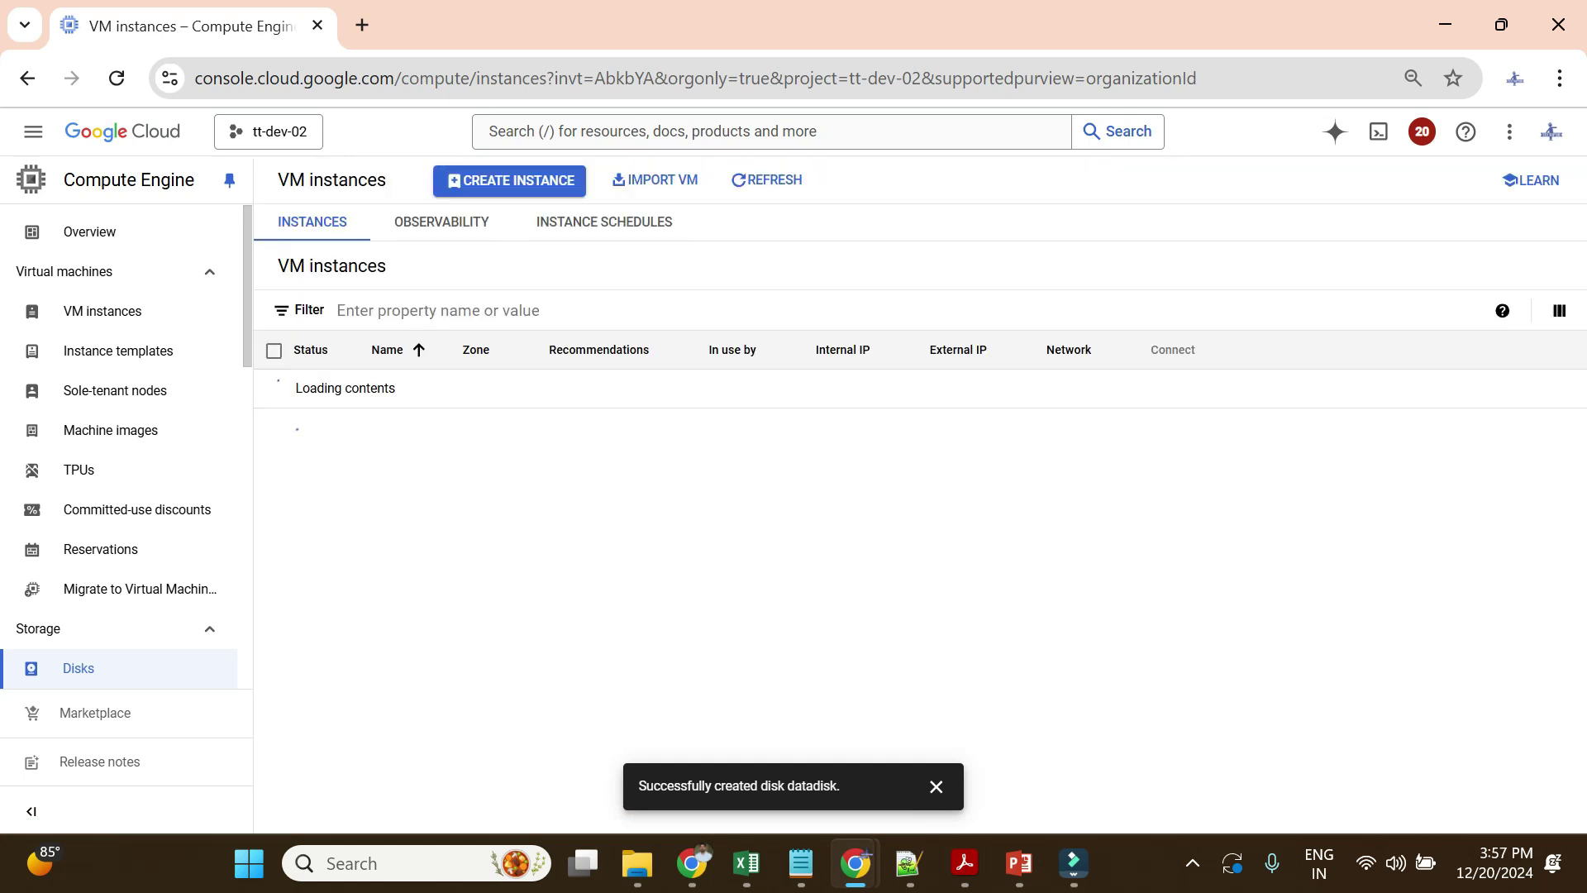
click(767, 179)
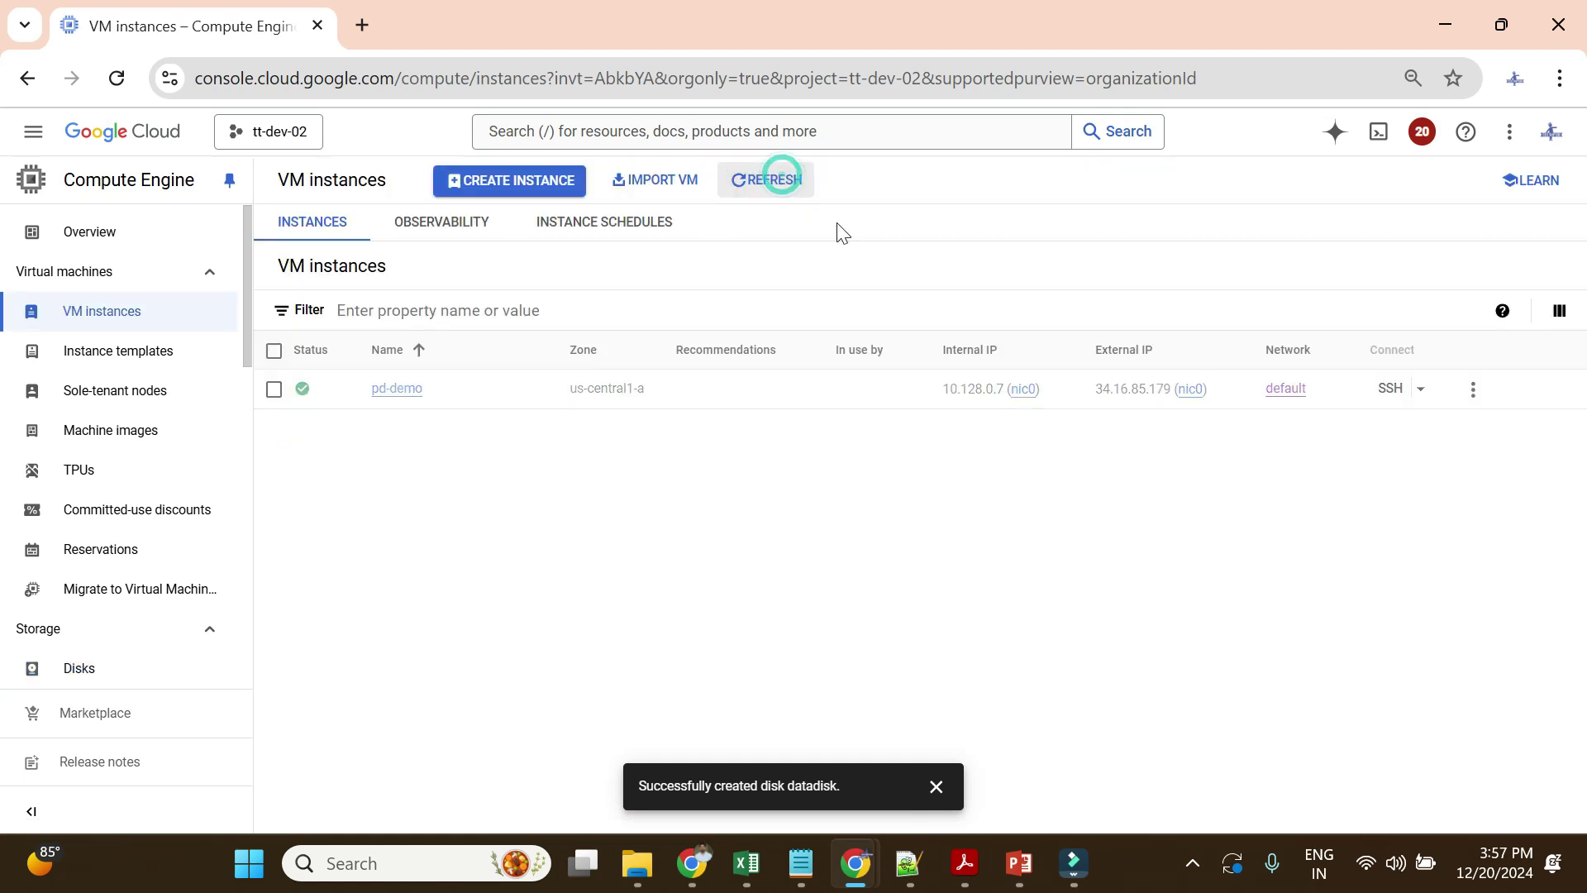
click(400, 390)
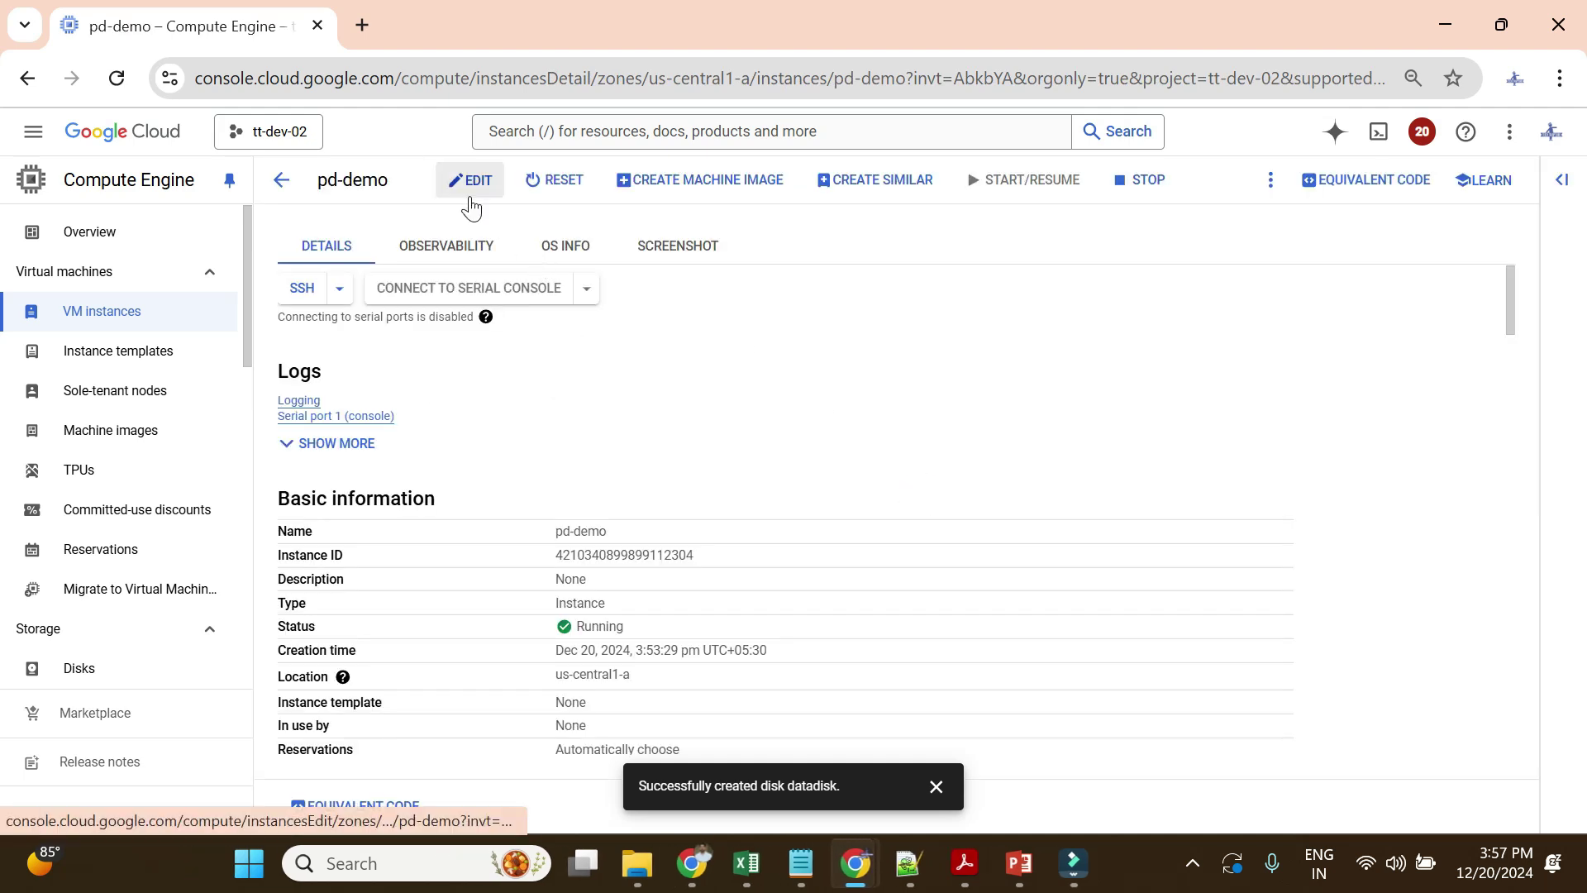
click(470, 199)
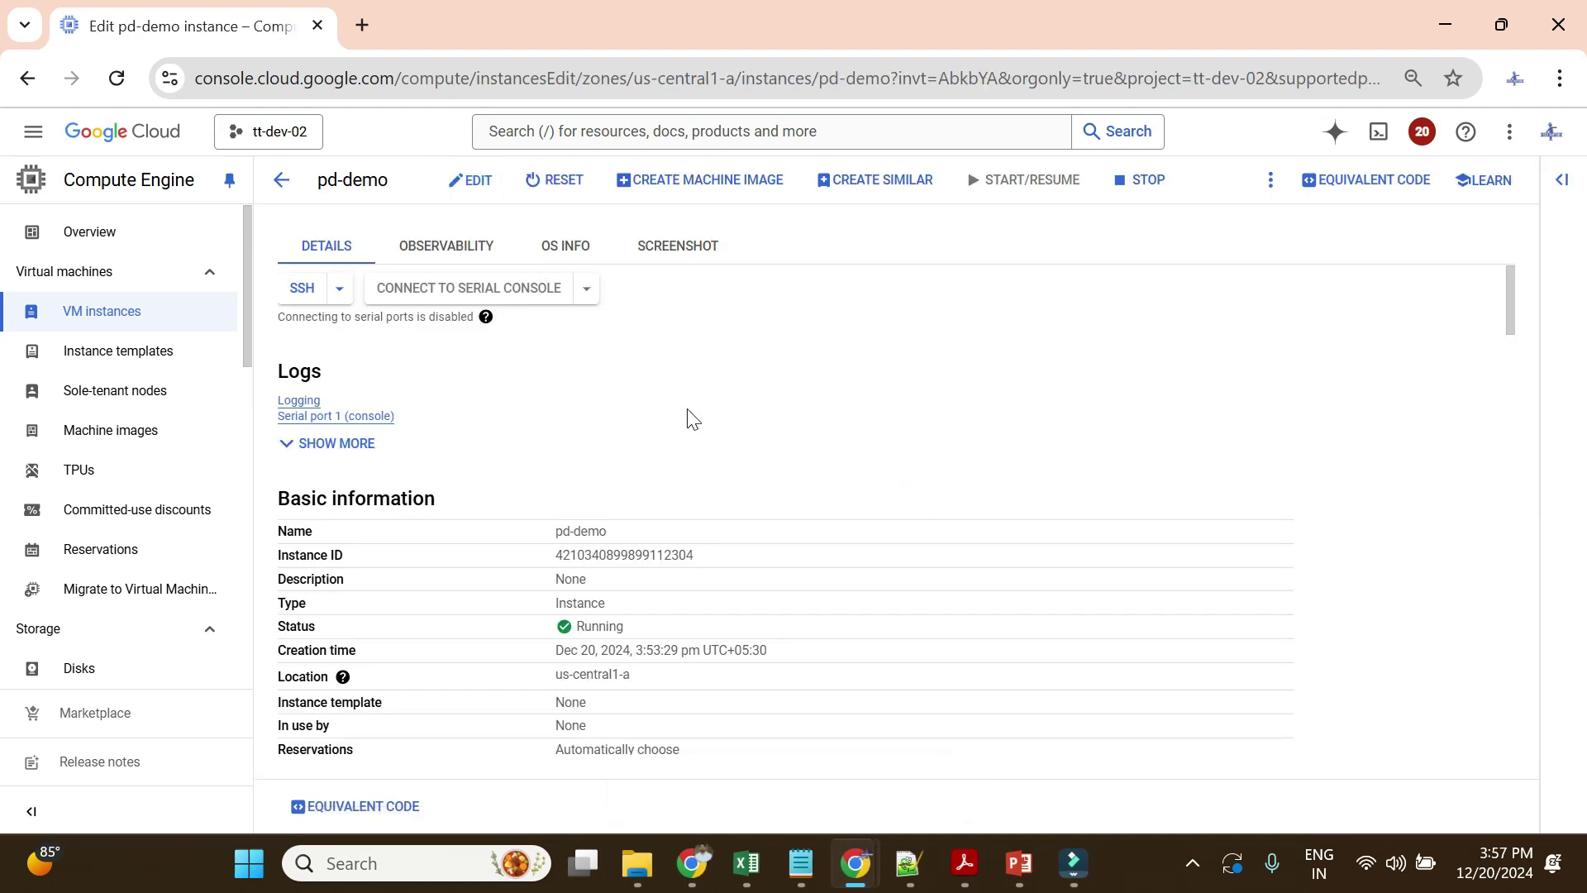
scroll(857, 409, down, 12)
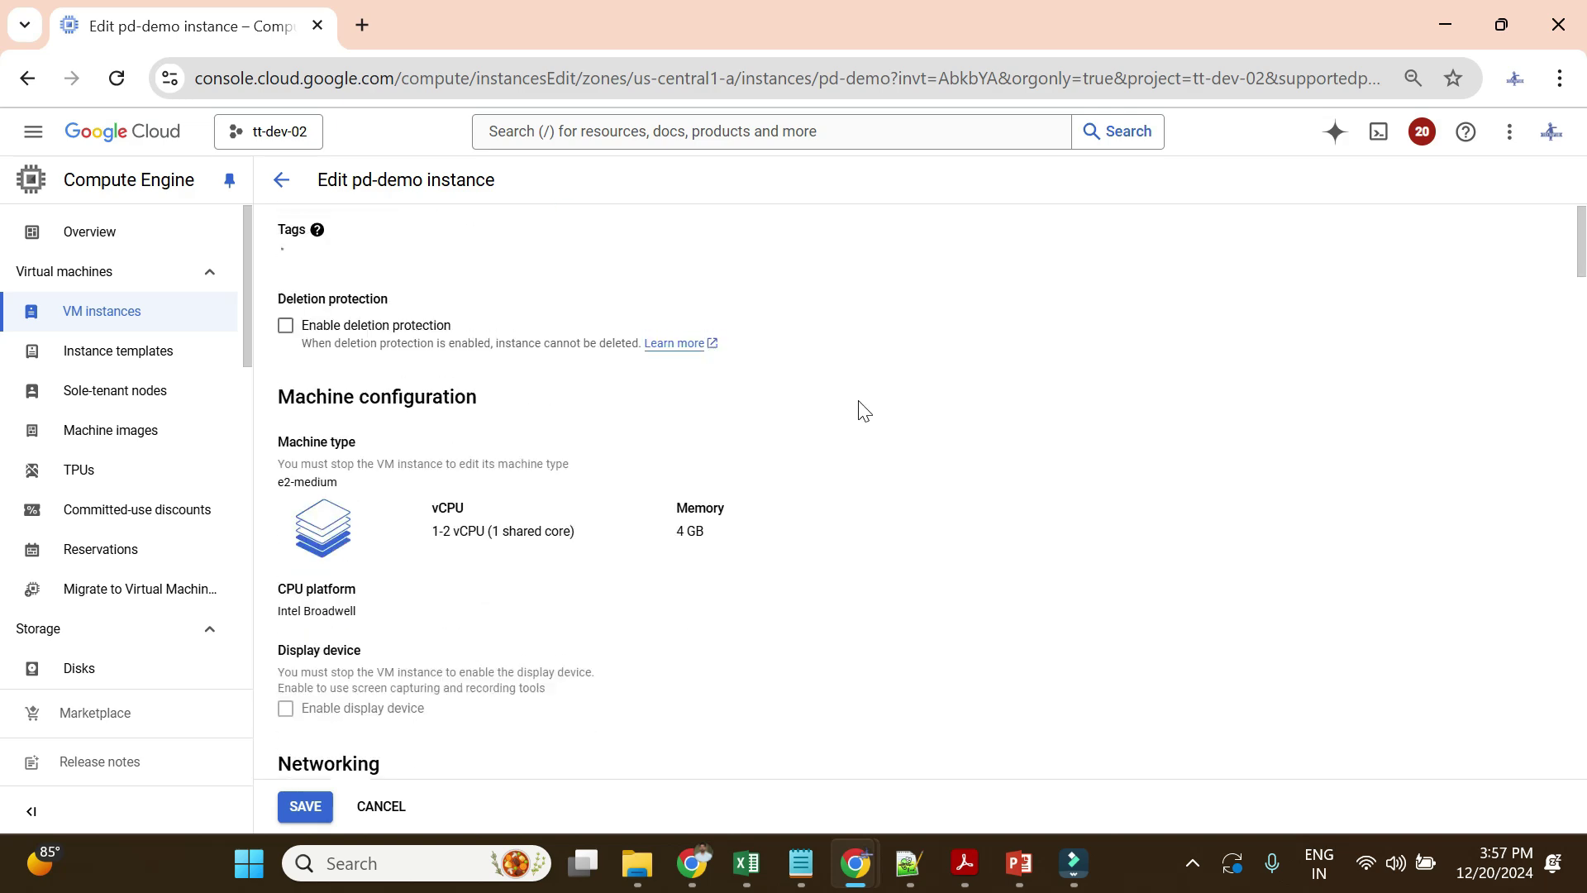
scroll(862, 410, down, 4)
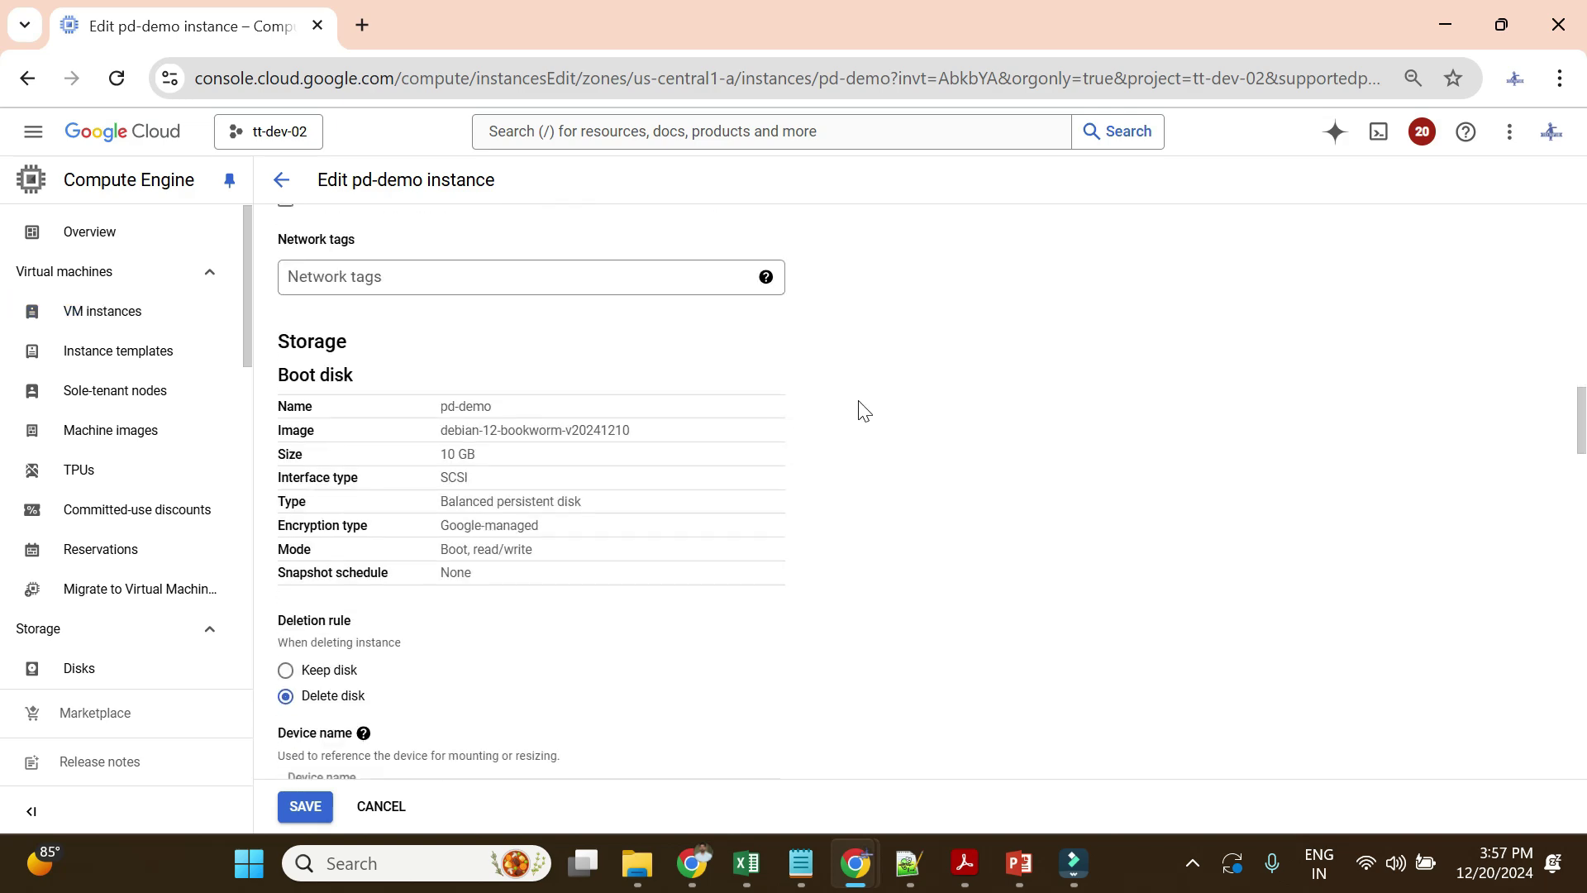
scroll(432, 466, down, 4)
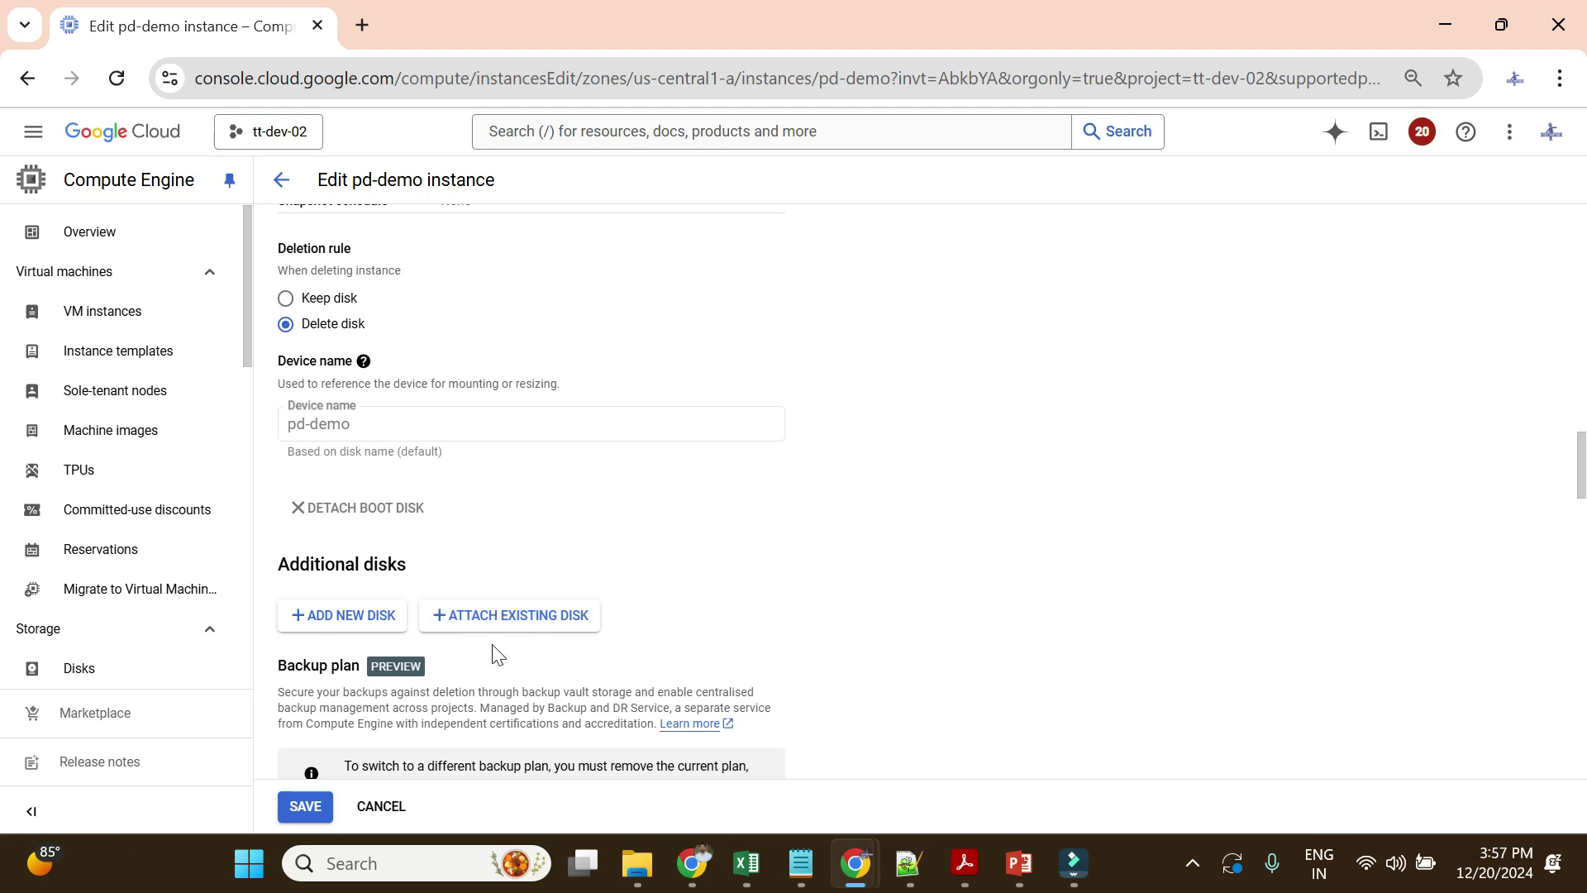
- Attach the existing disk datadisk to the VM, keeping Read/write mode and the Keep disk deletion rule
click(522, 615)
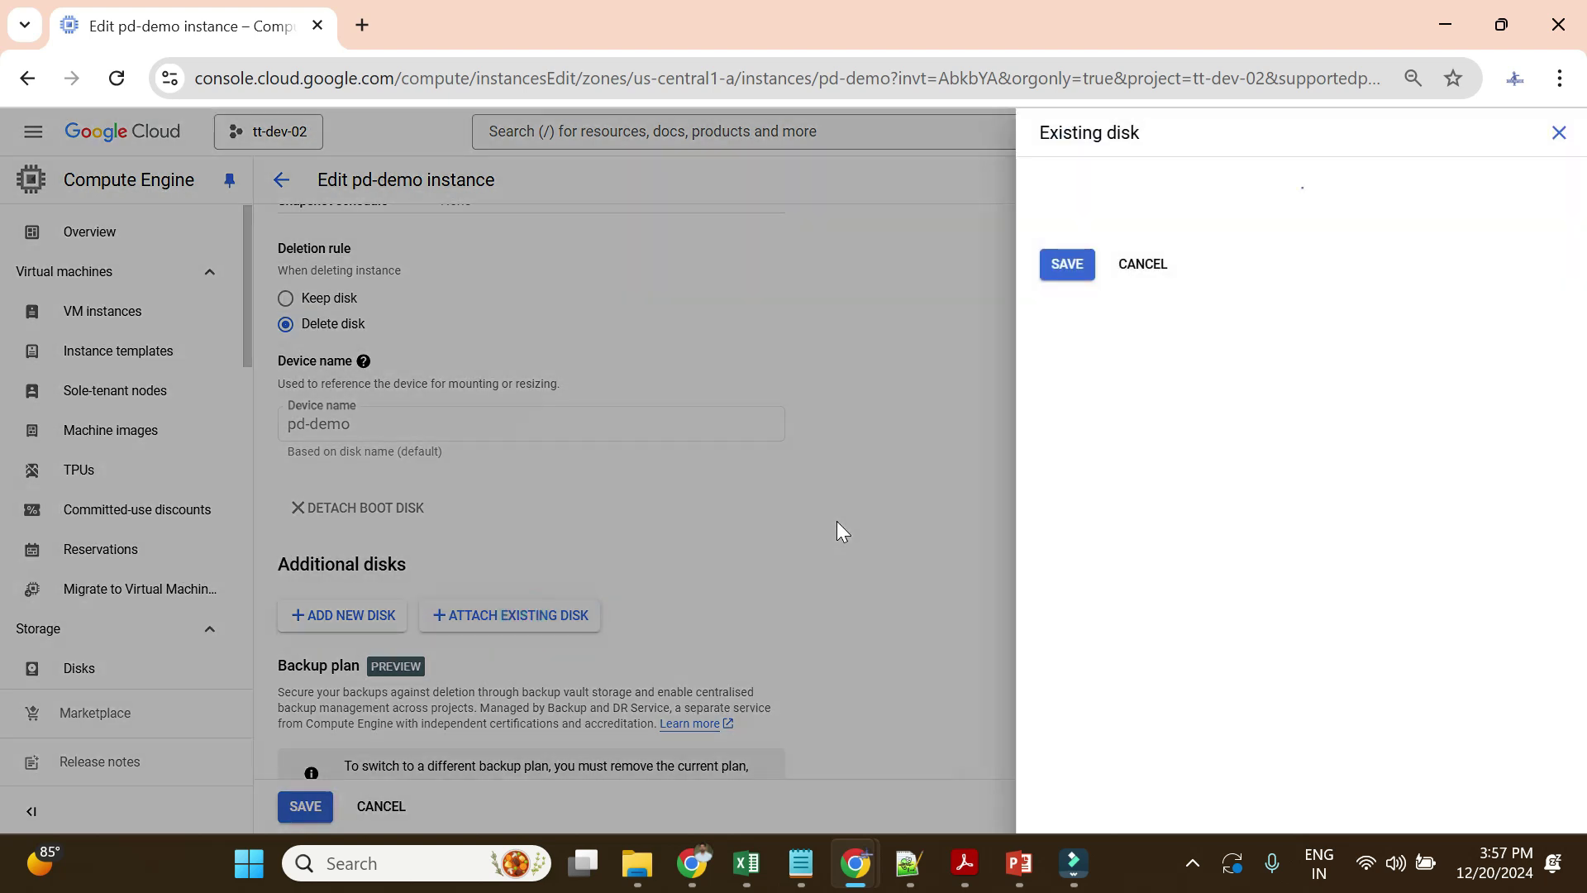
click(1100, 222)
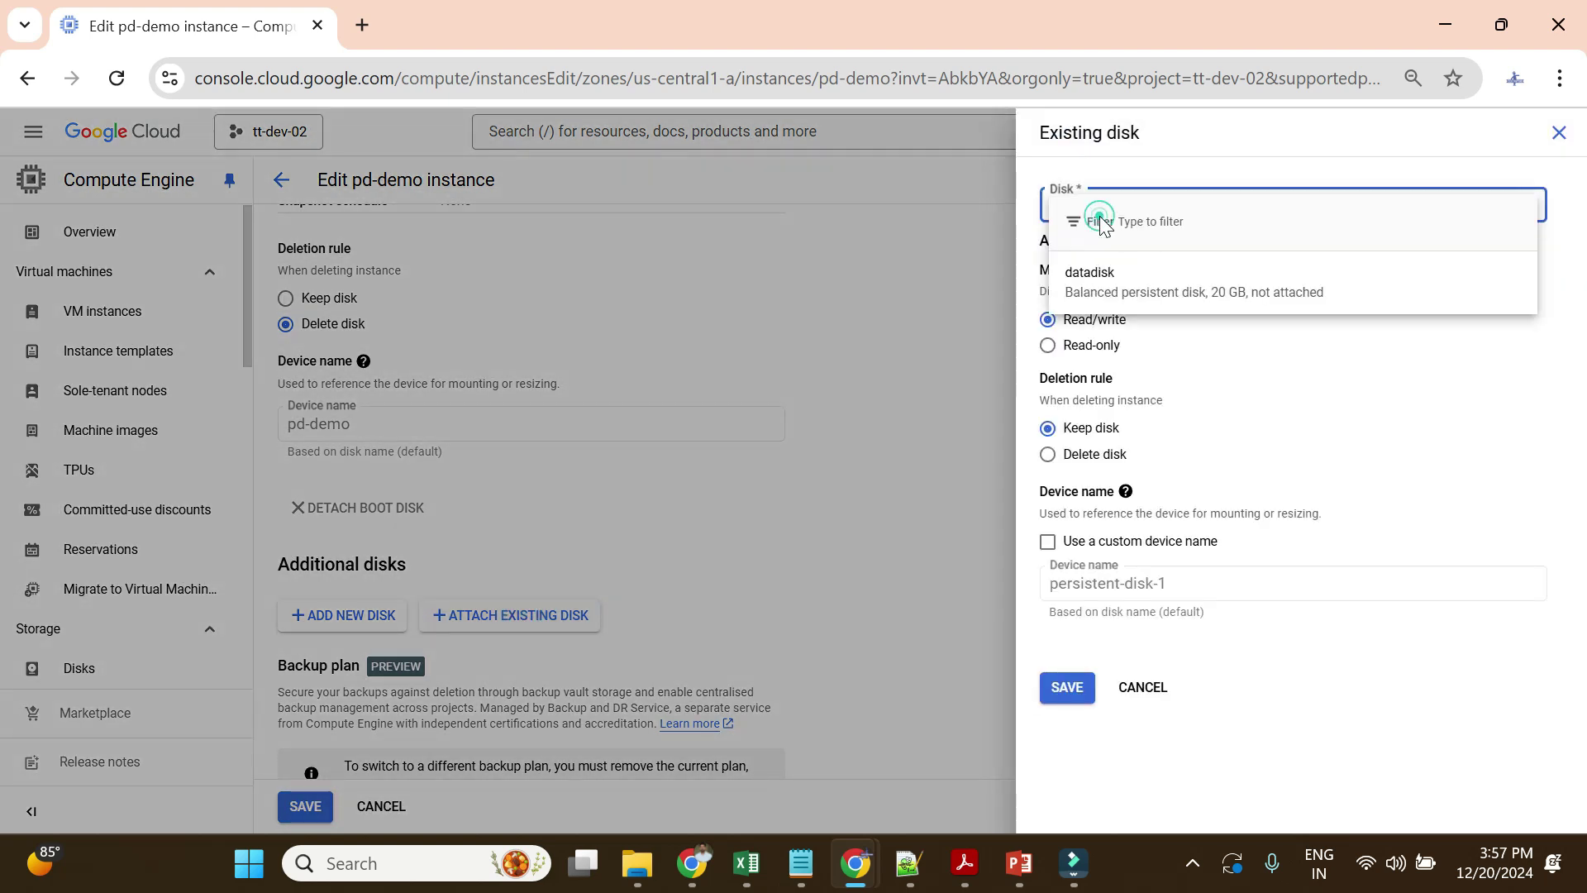
click(1227, 300)
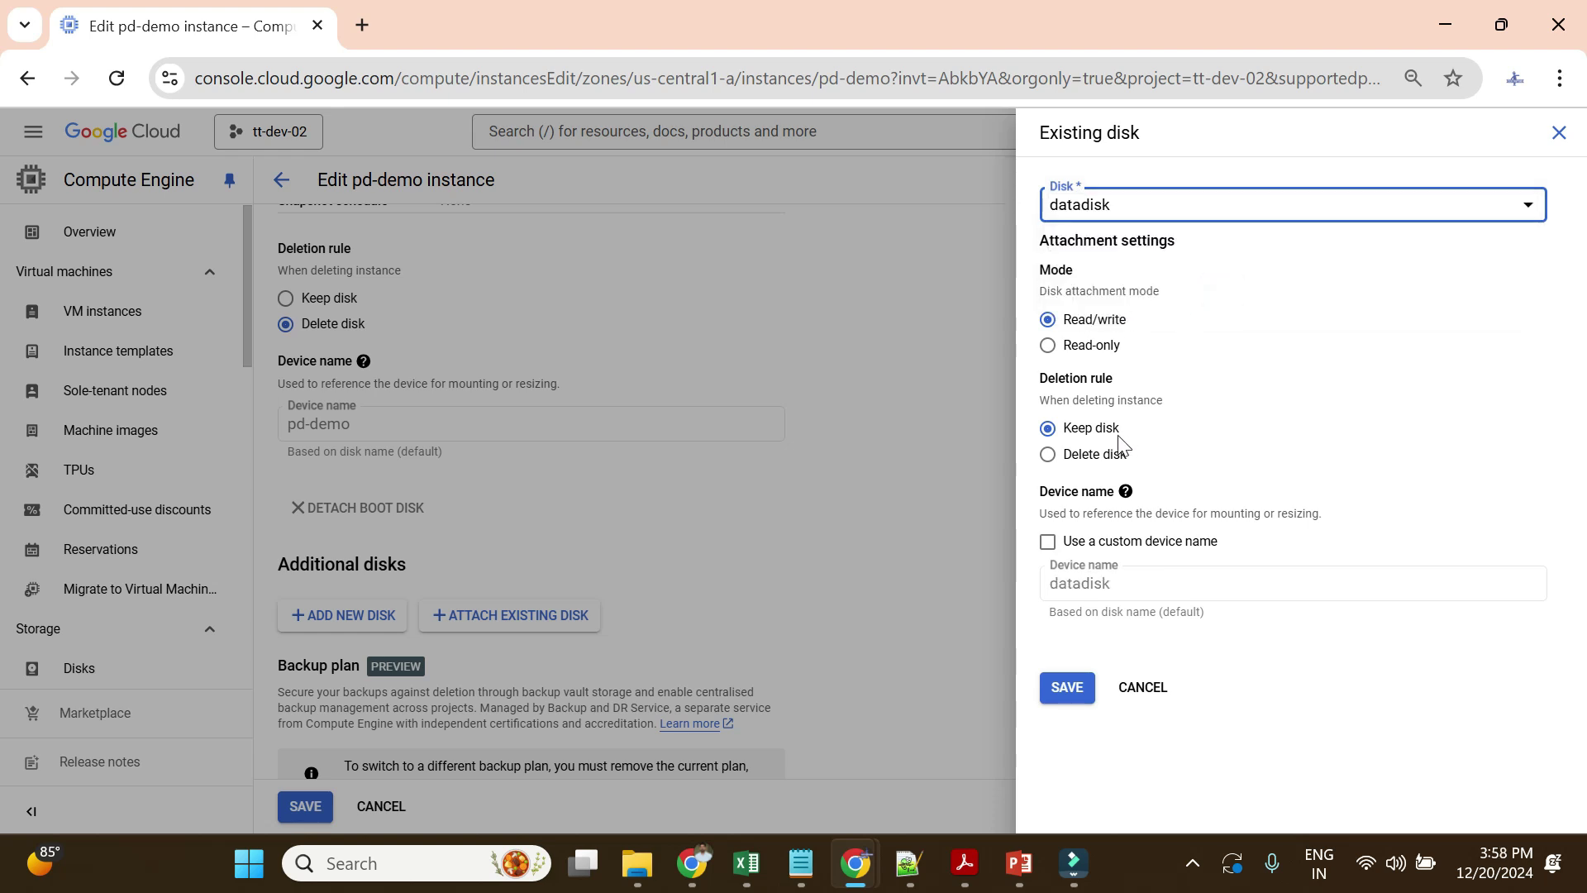
drag(1040, 400, 1208, 411)
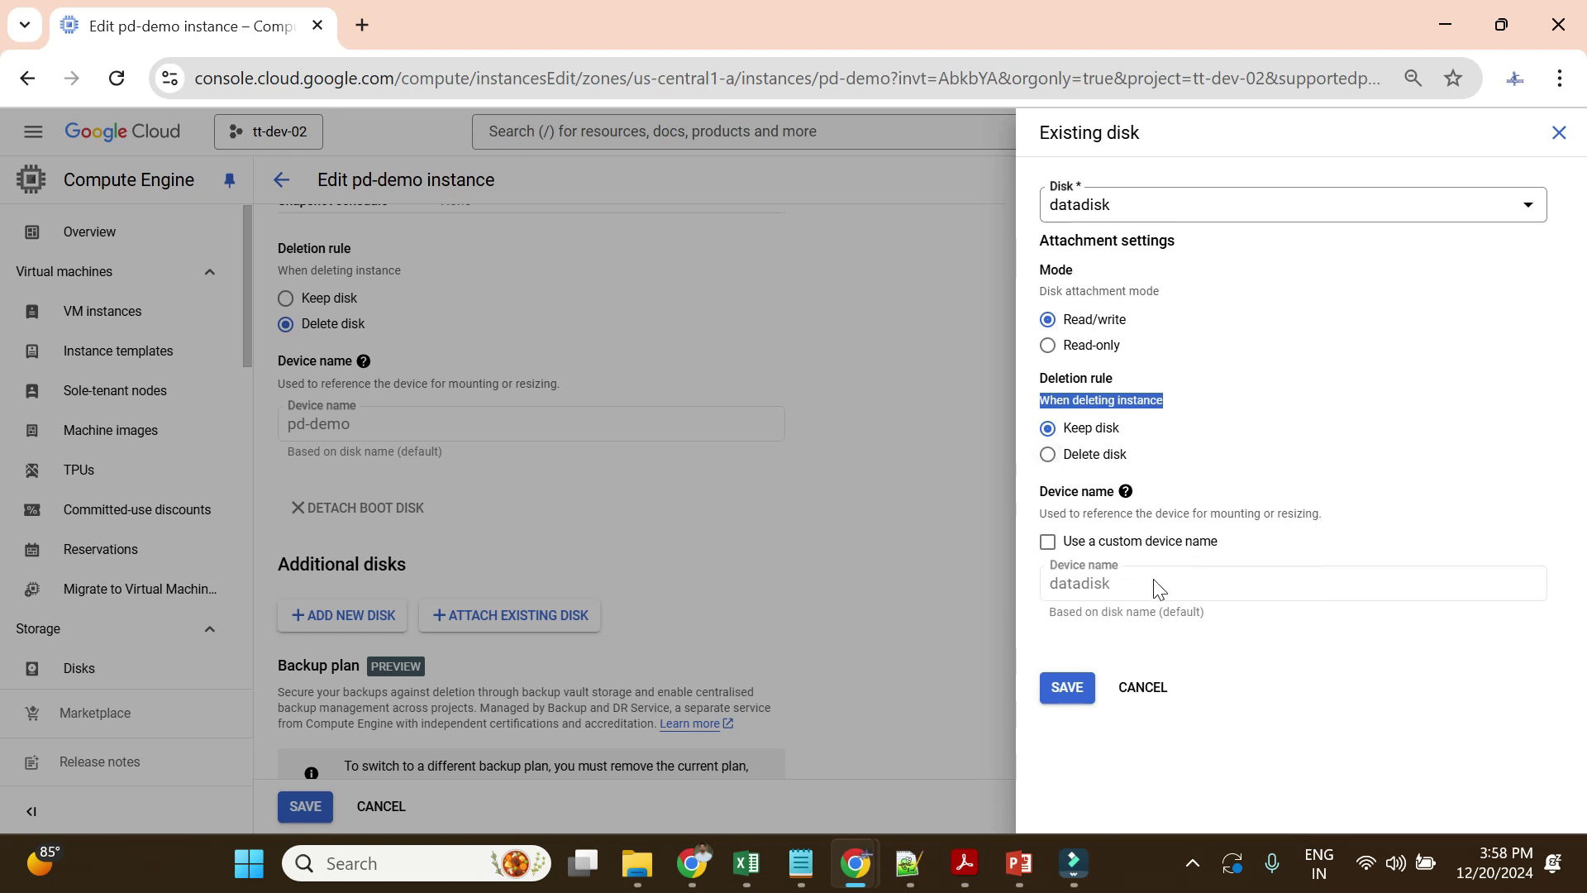
click(1072, 684)
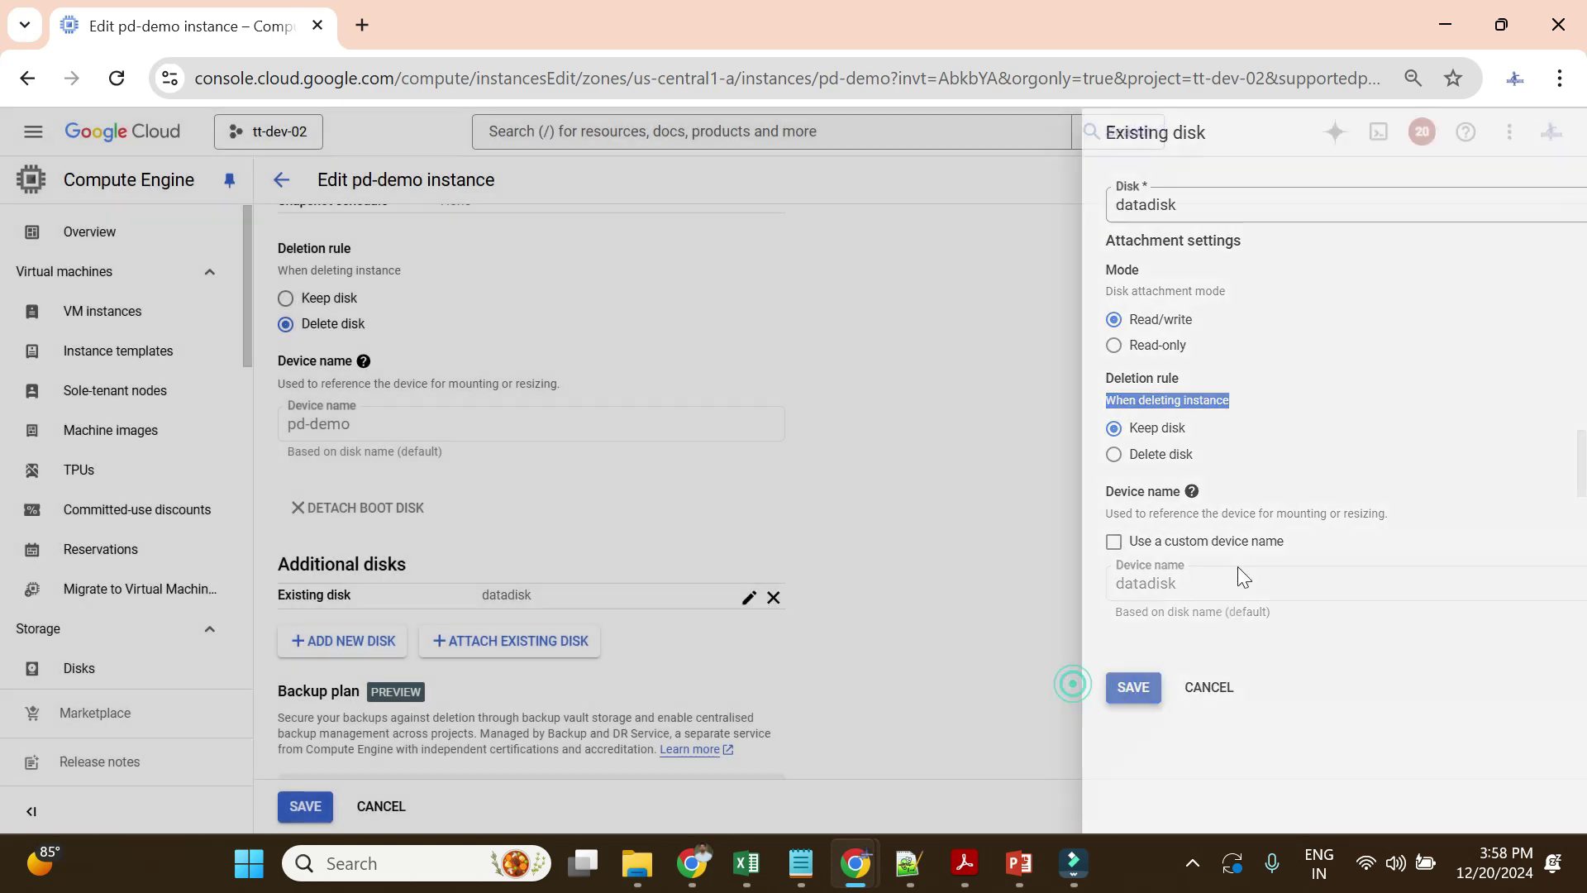
- Check that datadisk is listed under the additional disks and save the changes to the pd-demo instance
scroll(621, 621, down, 3)
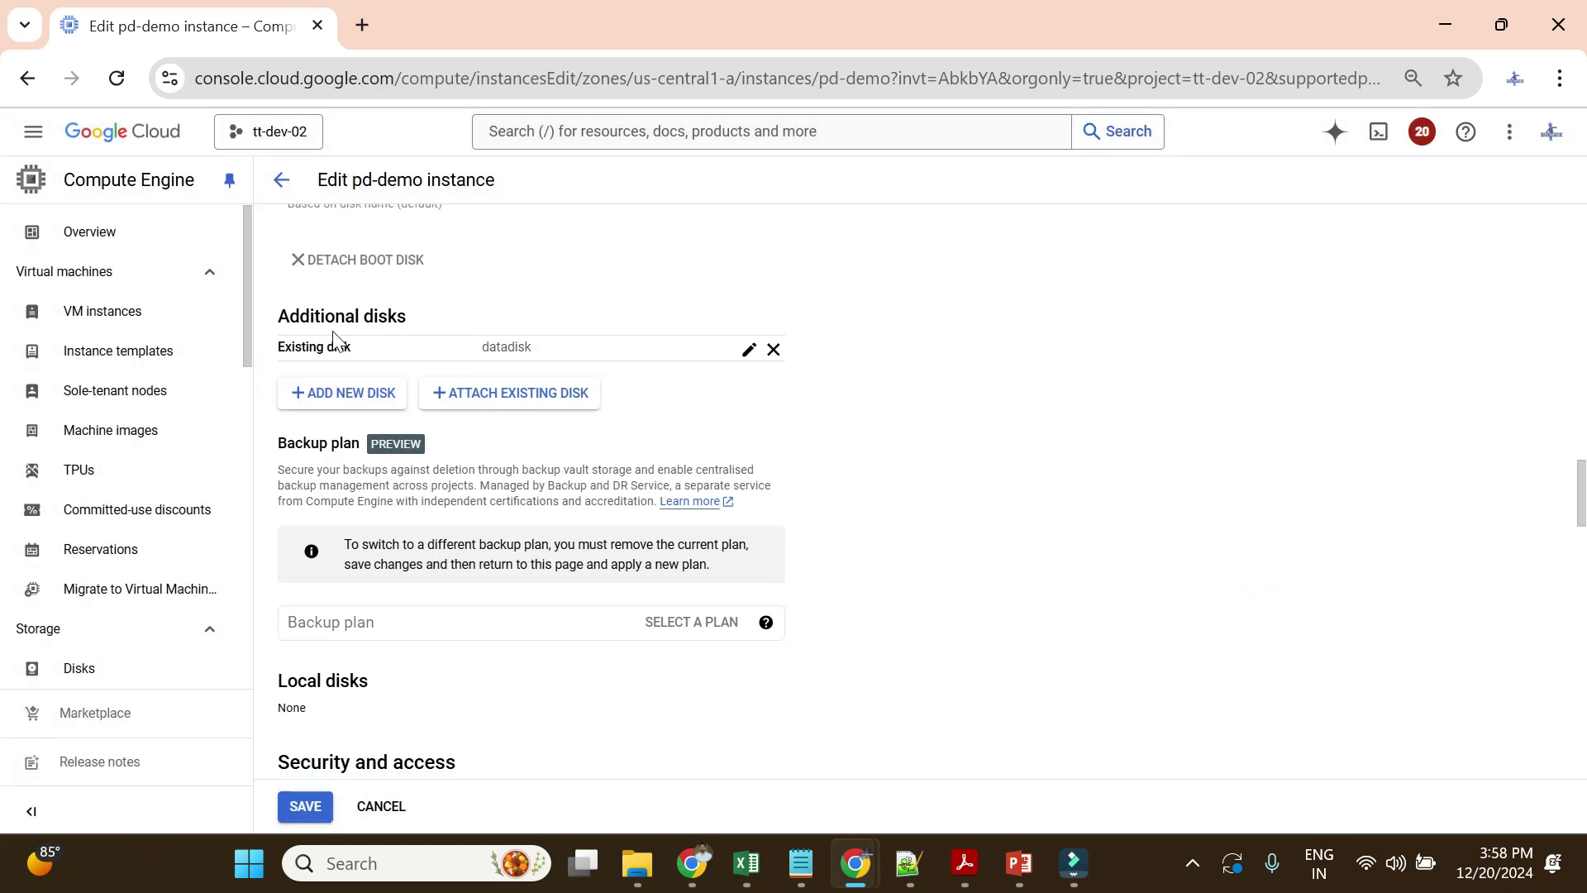
double_click(526, 347)
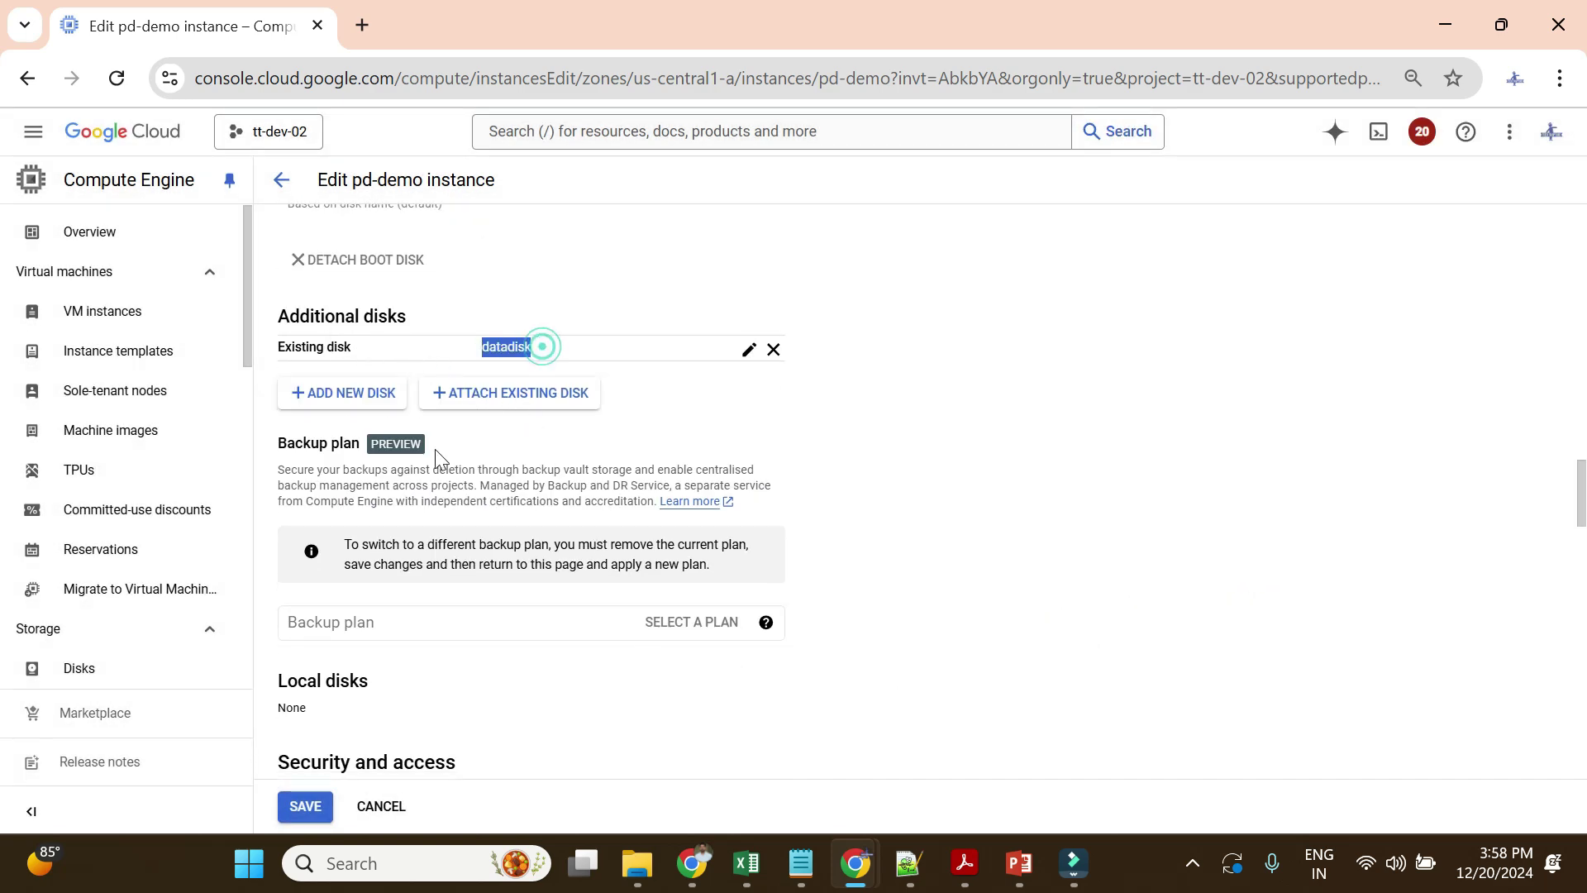
click(305, 806)
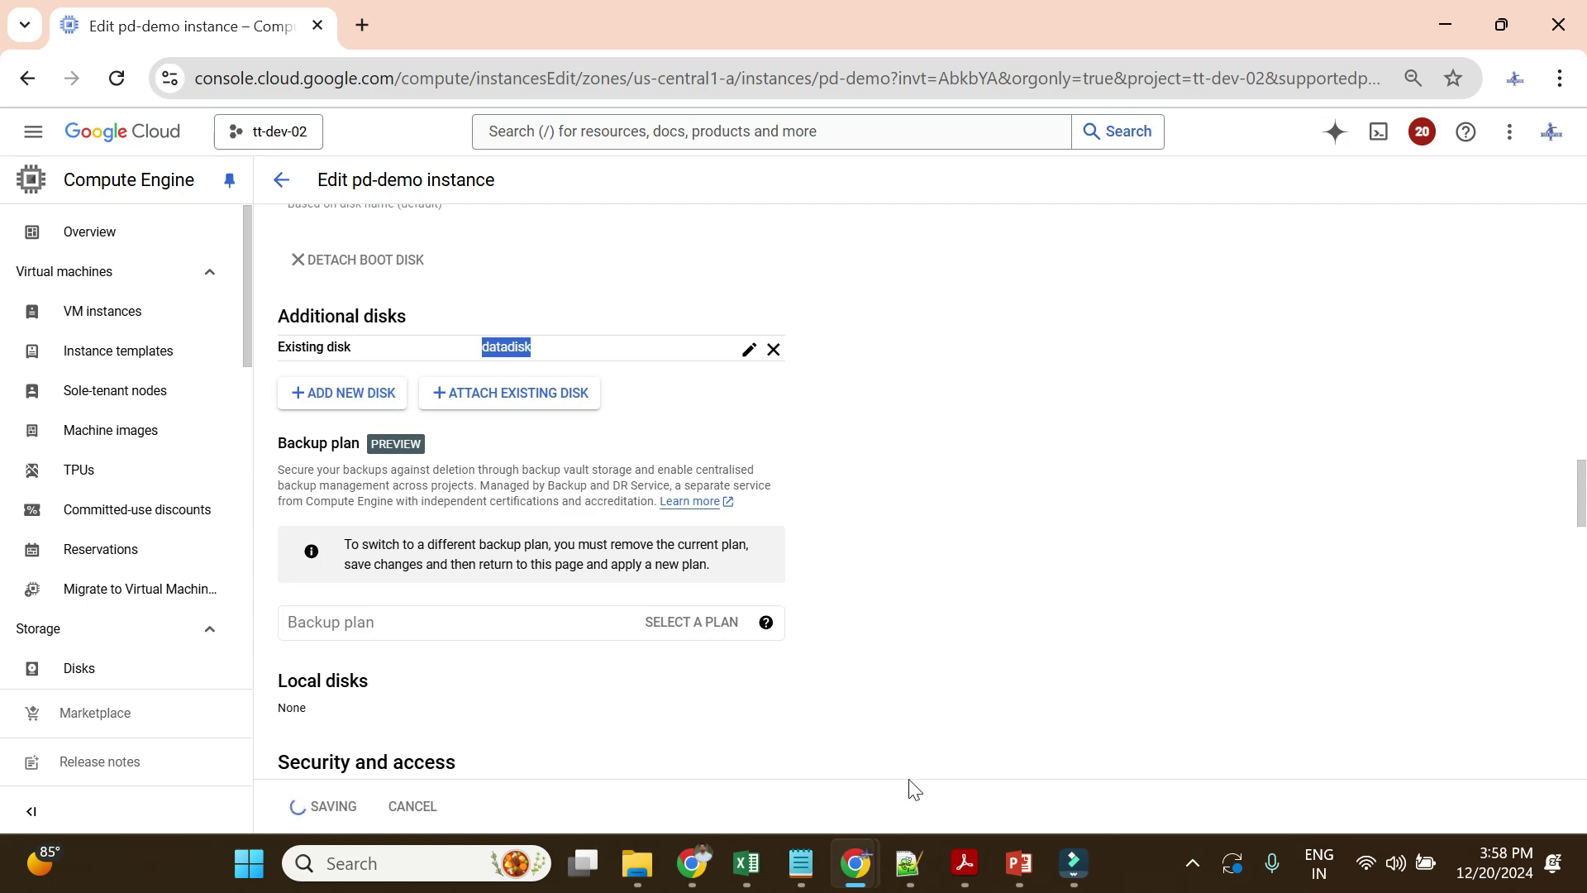
- Switch to the VM's SSH session, run df -h, and examine the size and usage of /dev/sda1
mouse_move(855, 863)
click(959, 723)
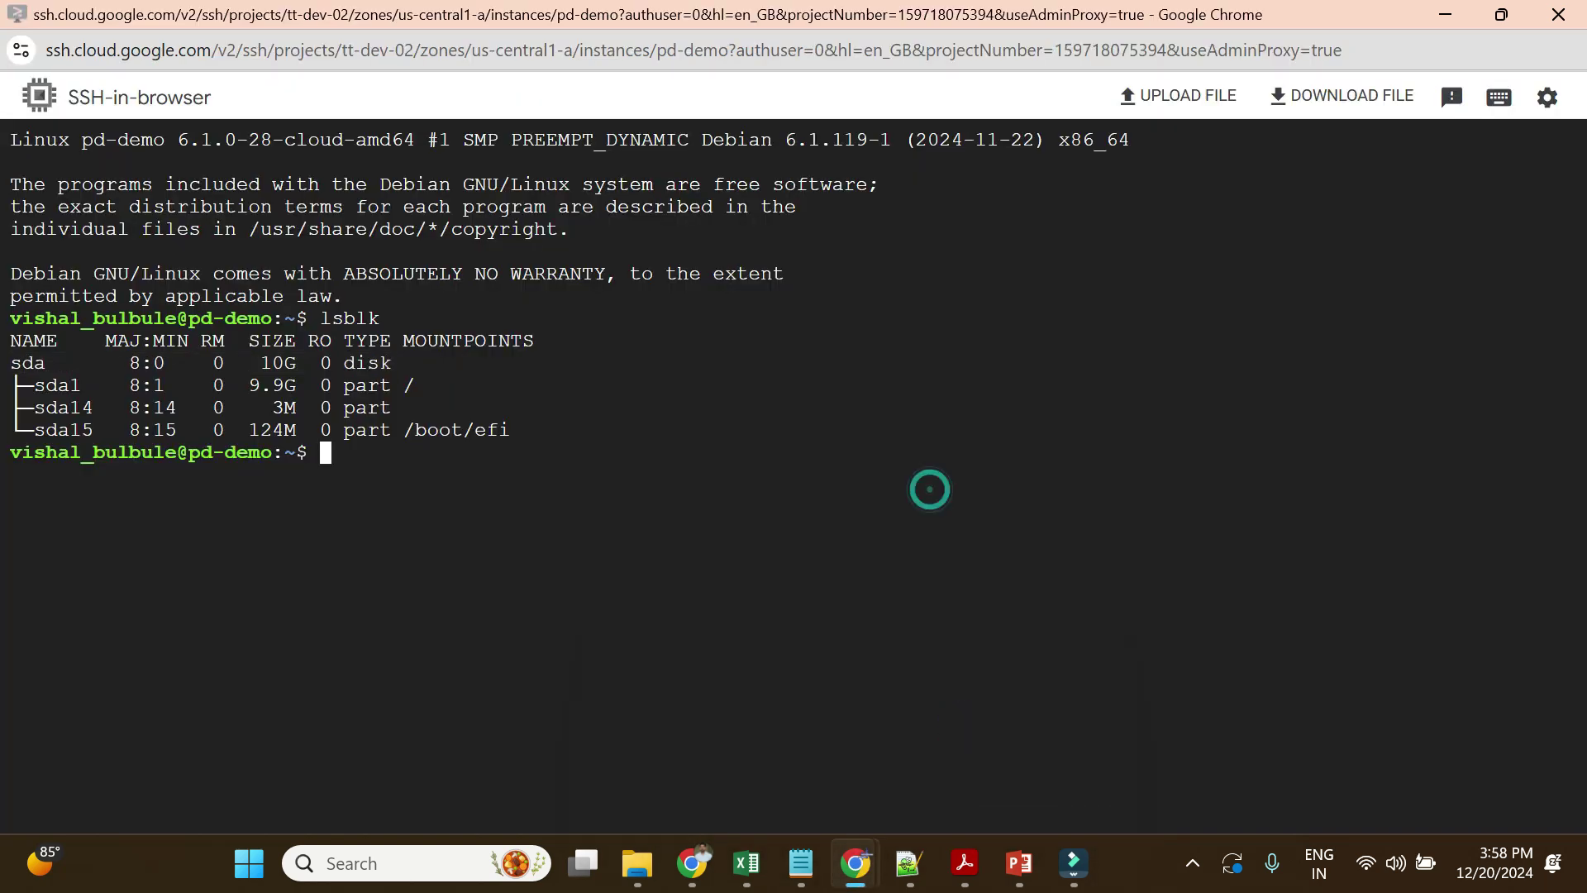
text(h)
key(Return)
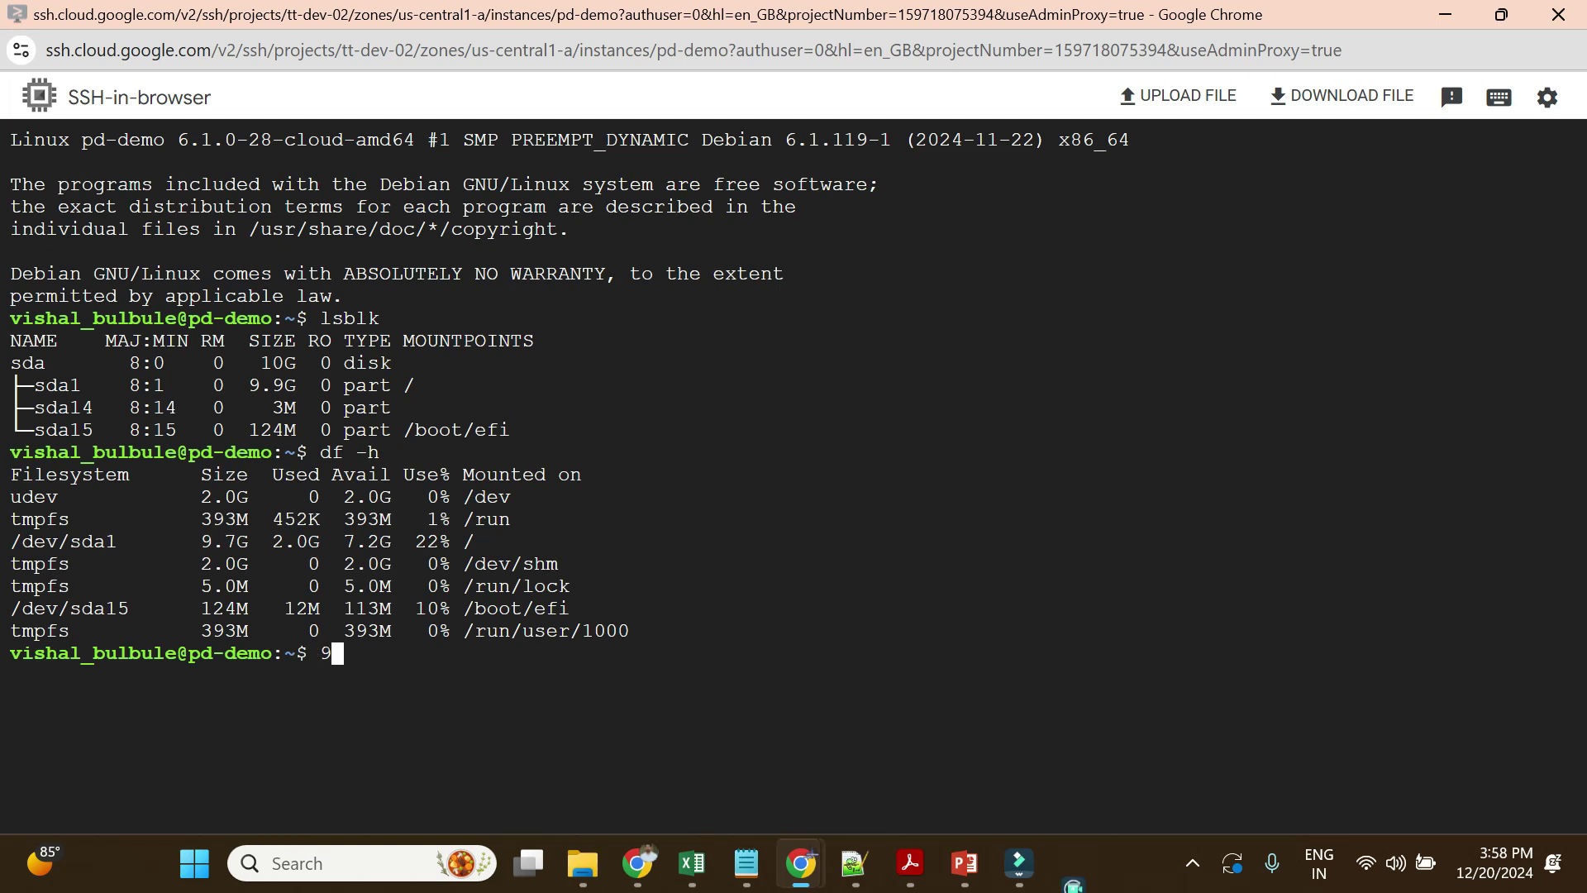
text(9)
drag(274, 541, 6, 555)
drag(202, 541, 402, 541)
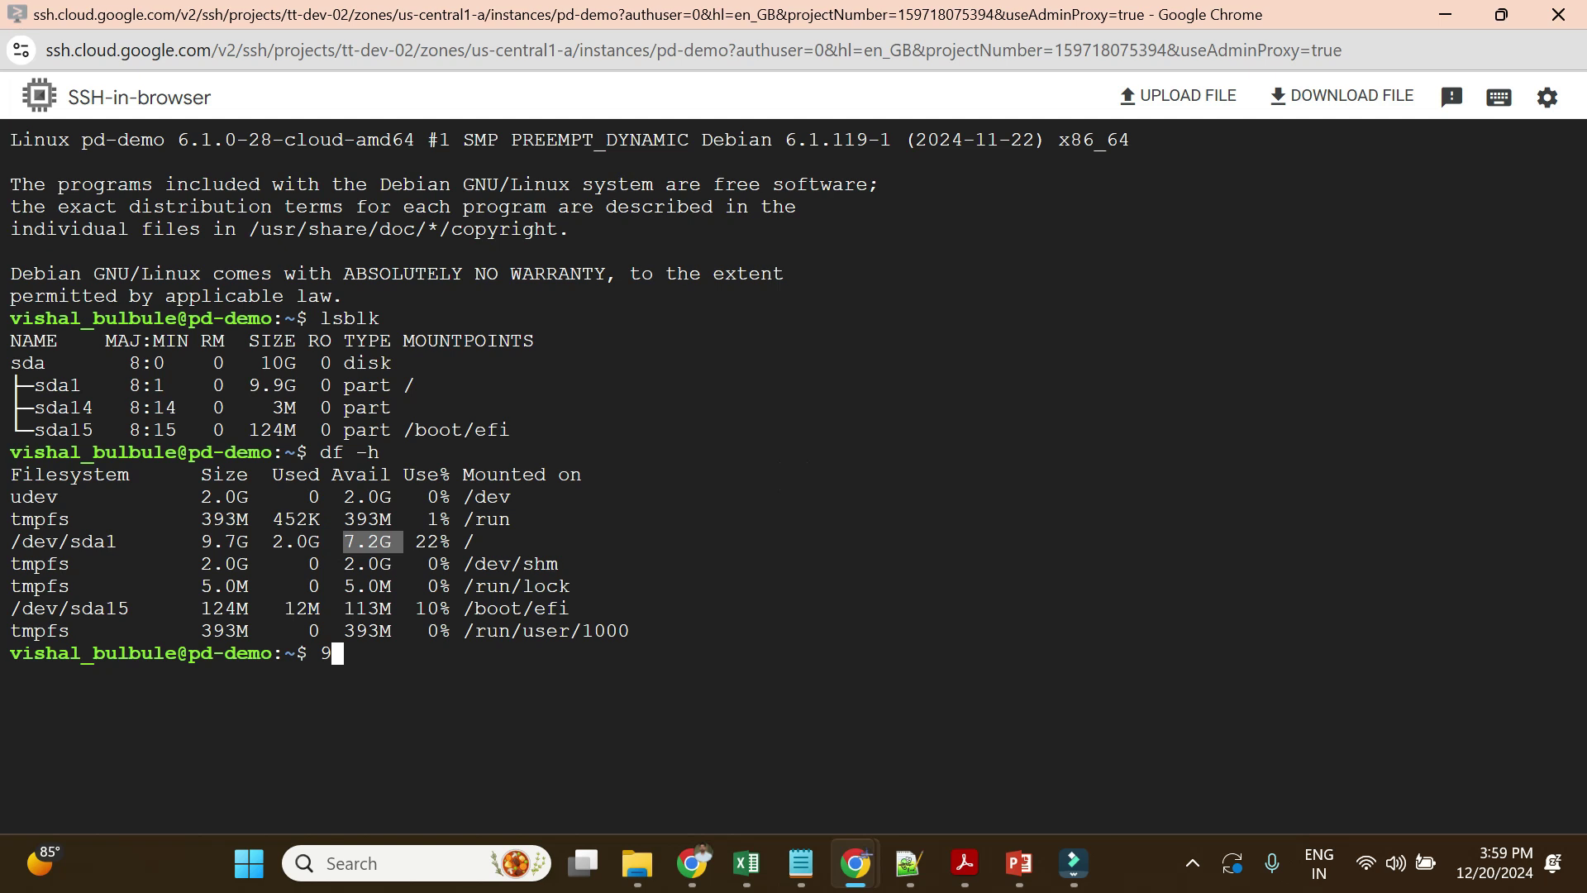
click(419, 542)
drag(498, 543, 3, 552)
- Clear the stray character from the prompt, run df -h again, and check the mounted filesystems
click(405, 652)
key(BackSpace)
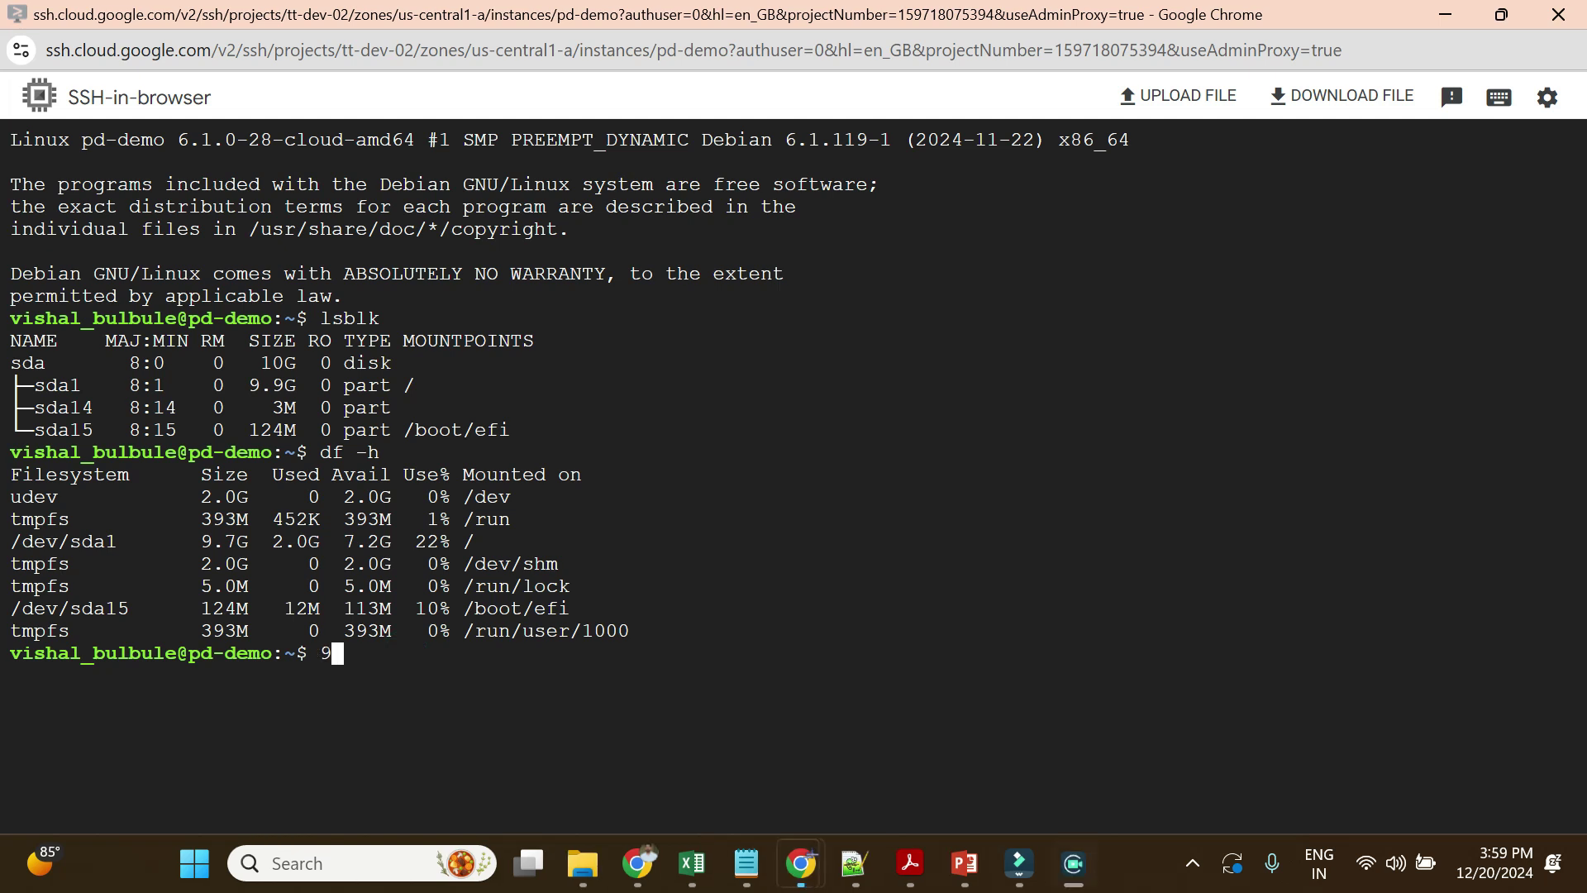
text(df -h)
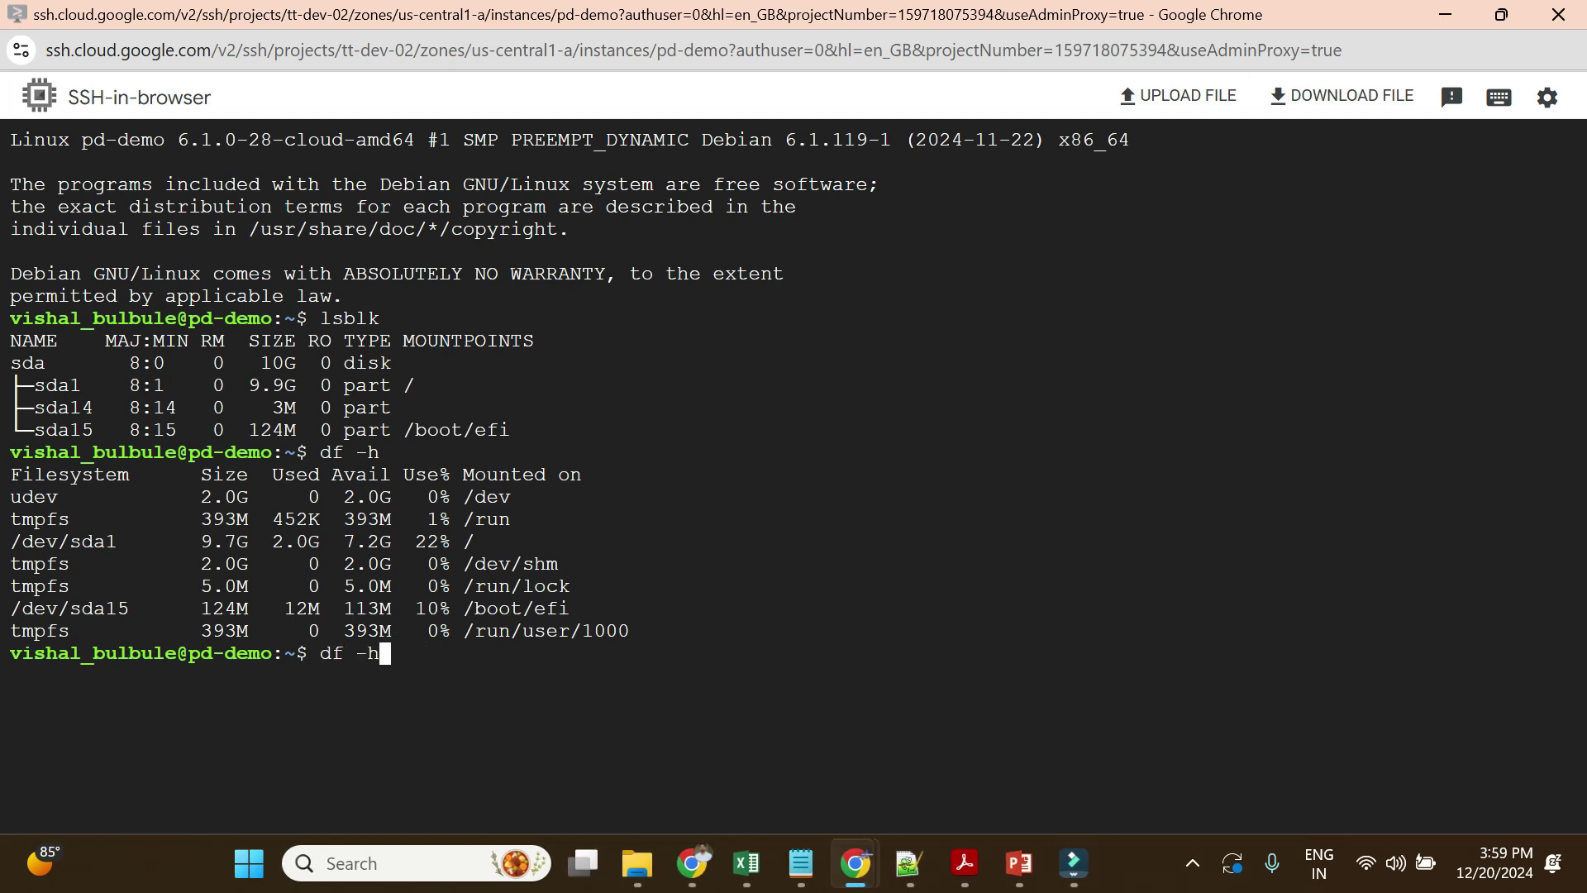
key(Return)
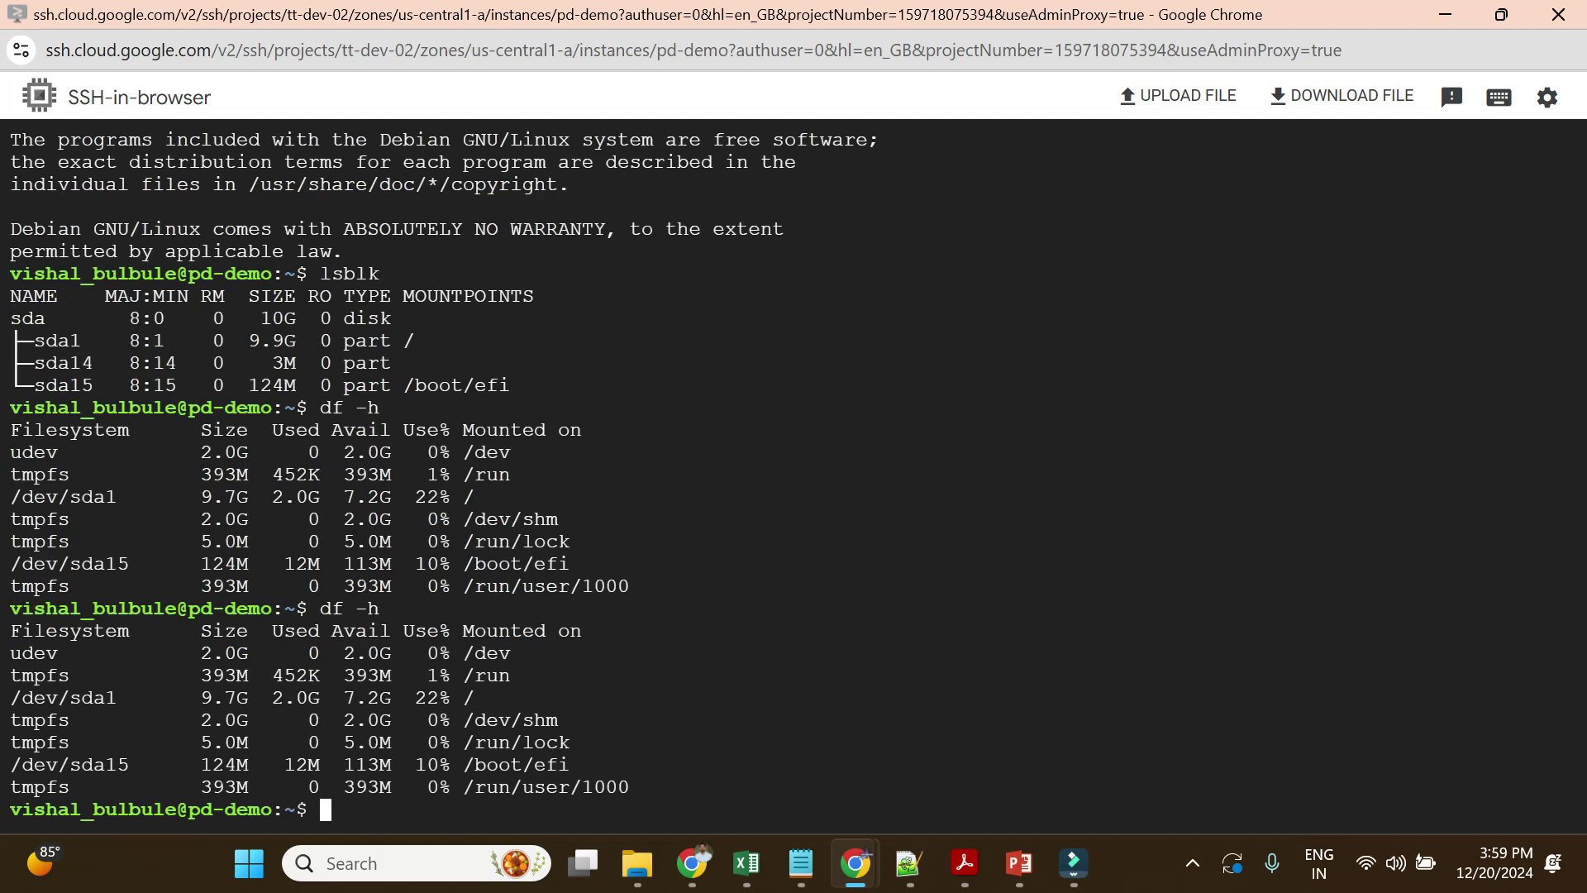
mouse_move(509, 676)
mouse_down()
mouse_move(331, 698)
mouse_move(91, 698)
mouse_move(487, 698)
mouse_up()
- Check the save progress of the pd-demo instance in the console, return to the SSH session, and list the block devices with lsblk
mouse_move(860, 872)
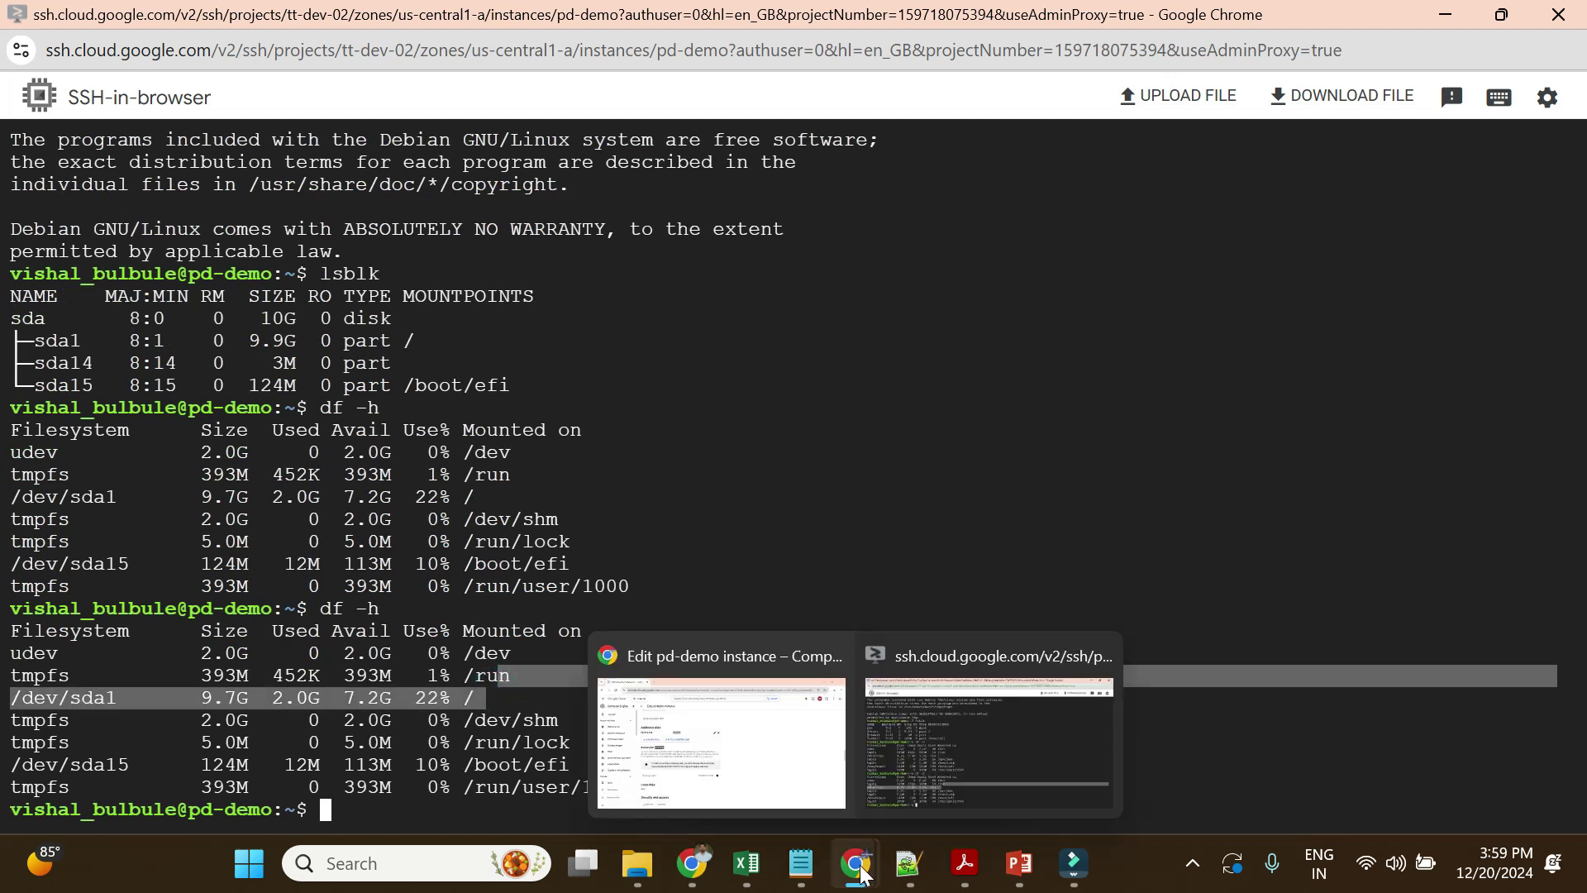
click(761, 727)
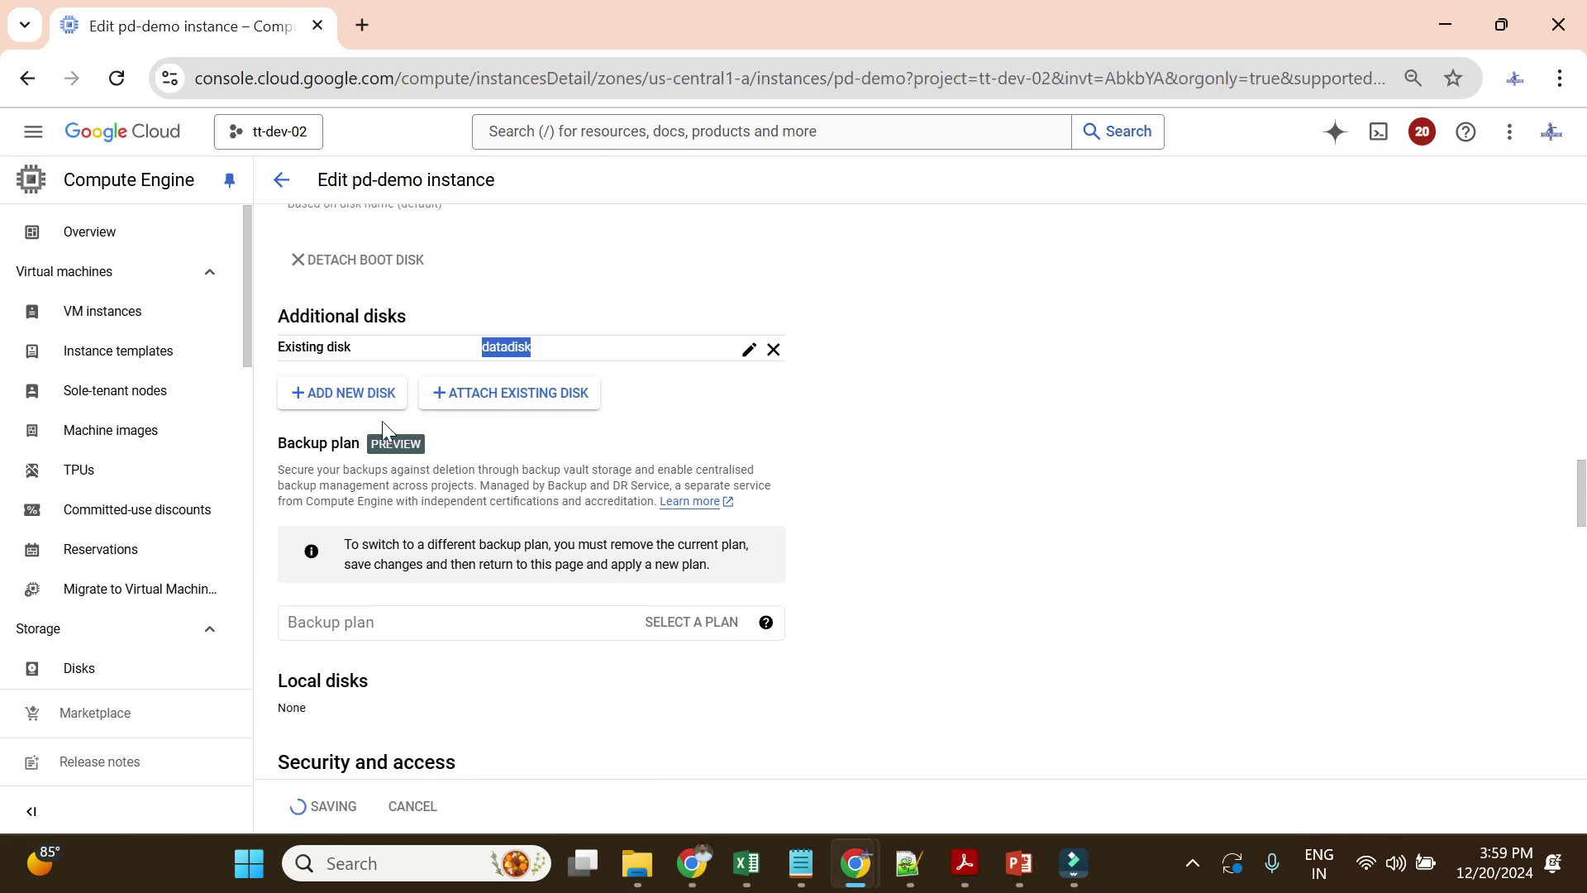
mouse_move(856, 868)
click(941, 738)
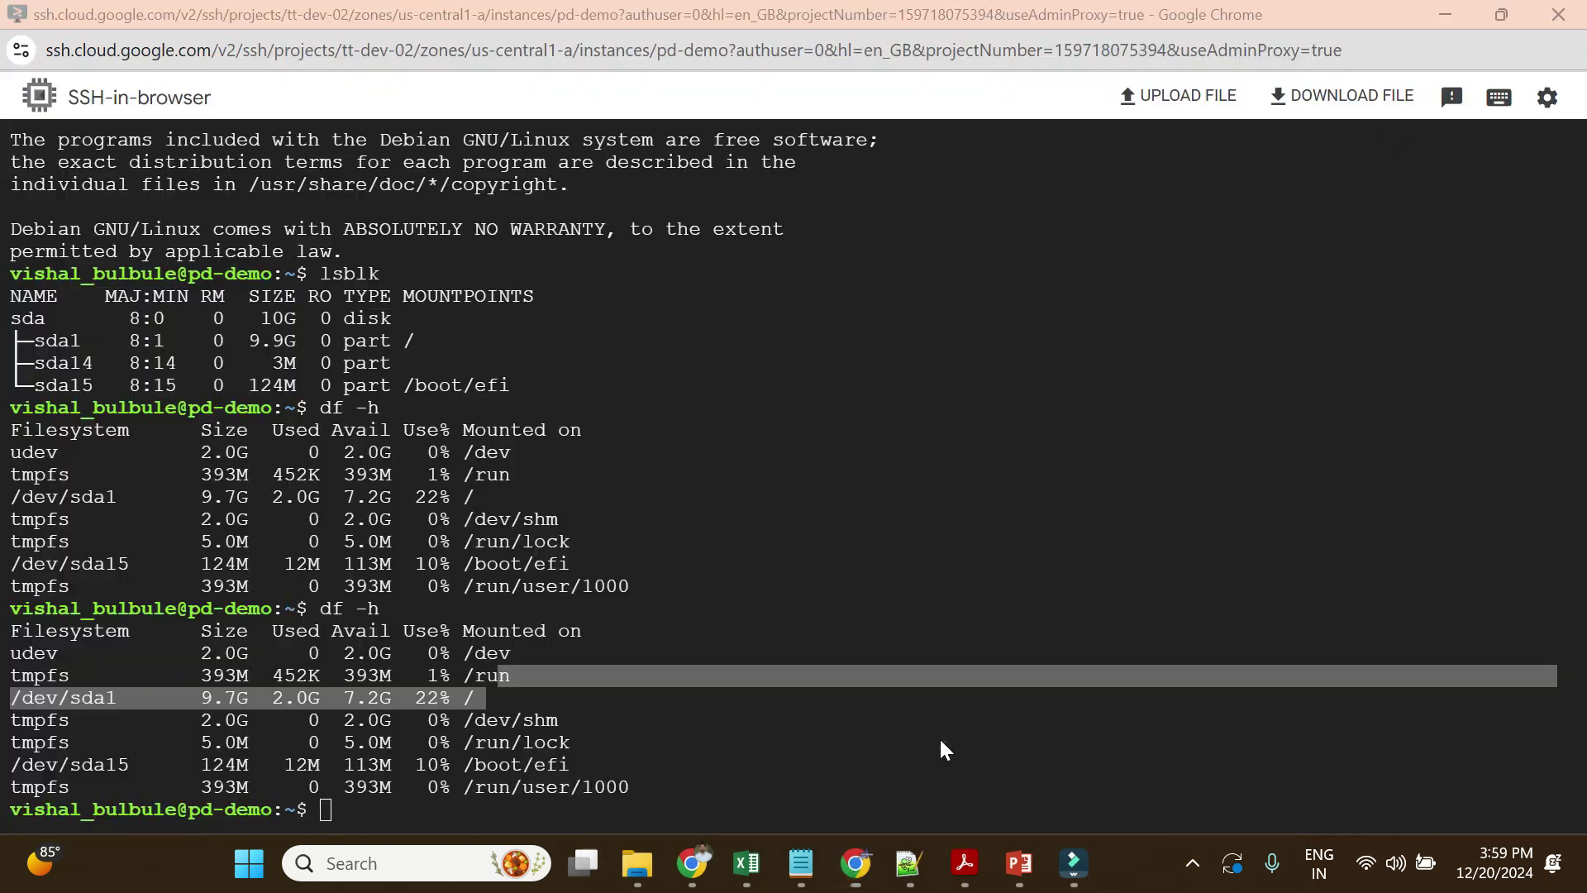
click(815, 662)
text(lsblk)
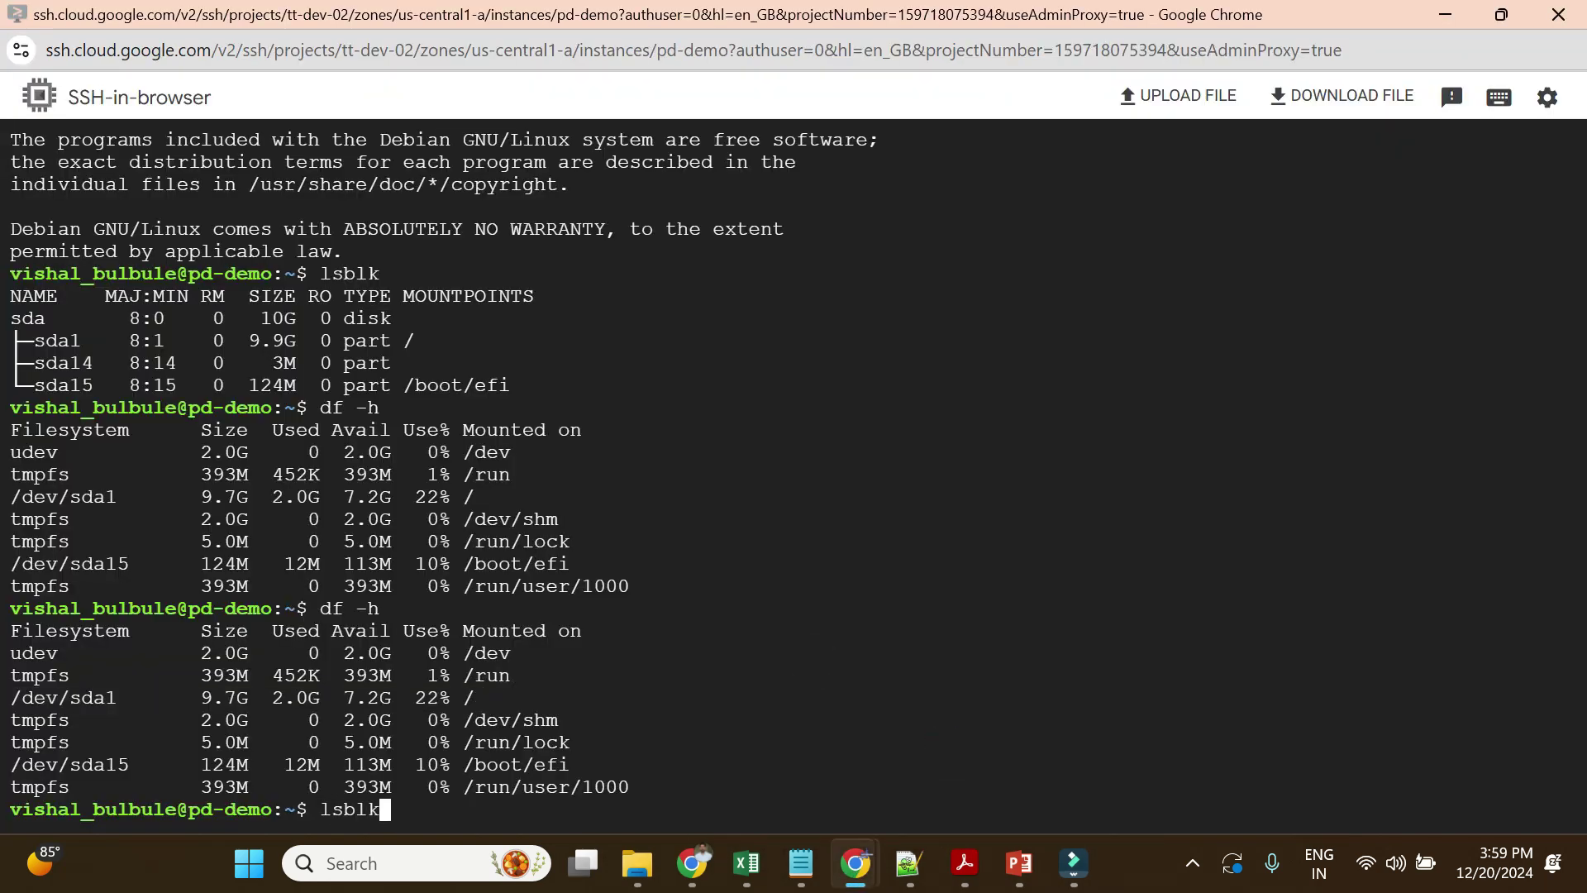
key(Return)
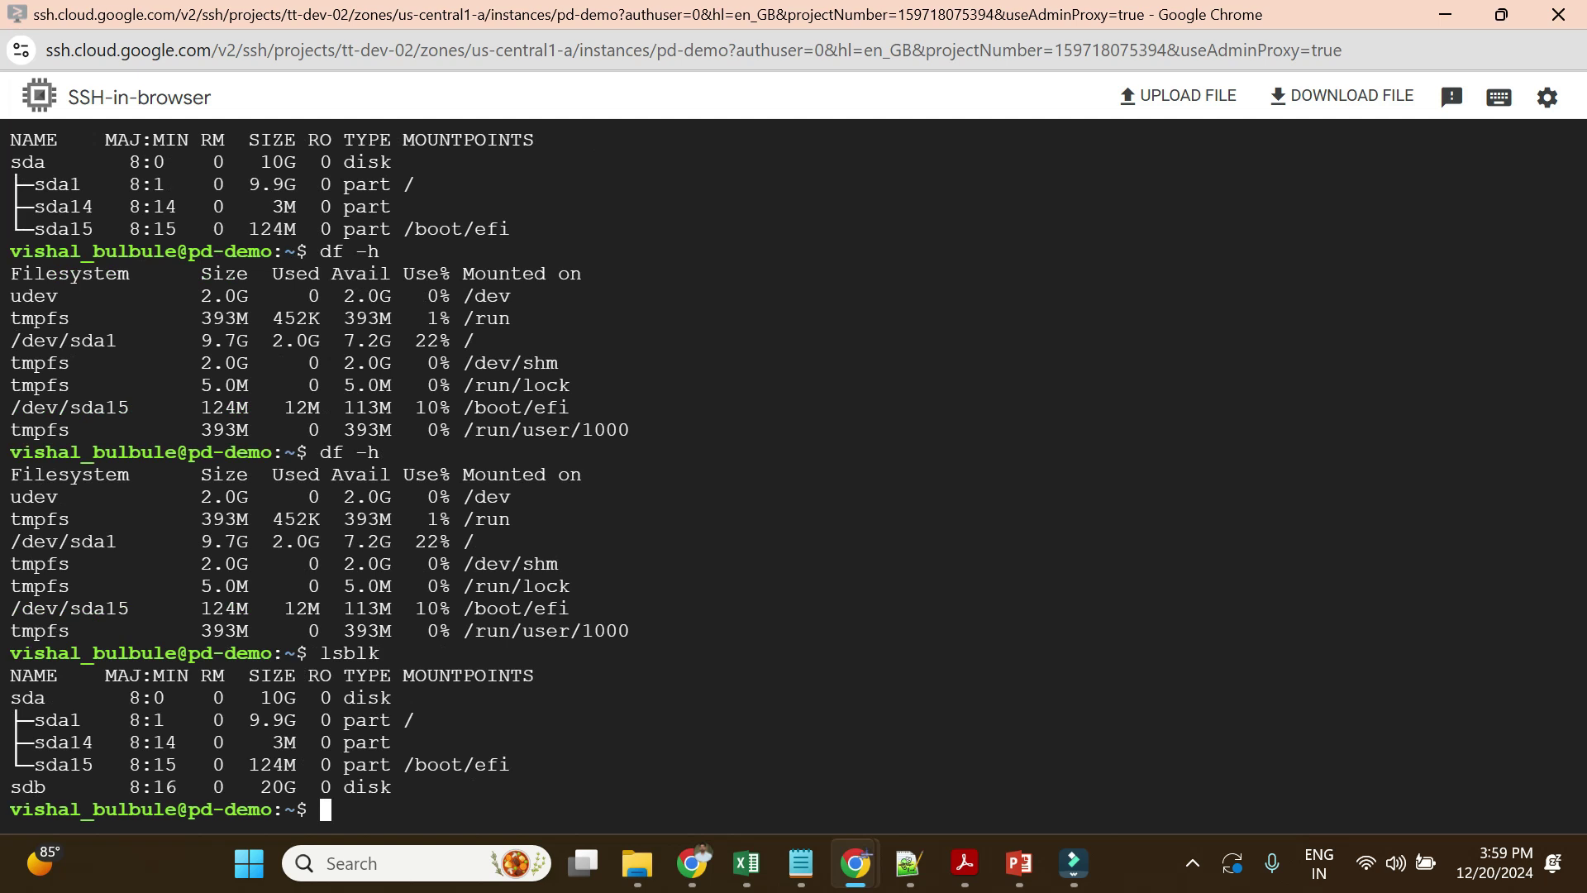
- Compare the entries for the sda and sdb disks in the lsblk output
drag(405, 699, 10, 698)
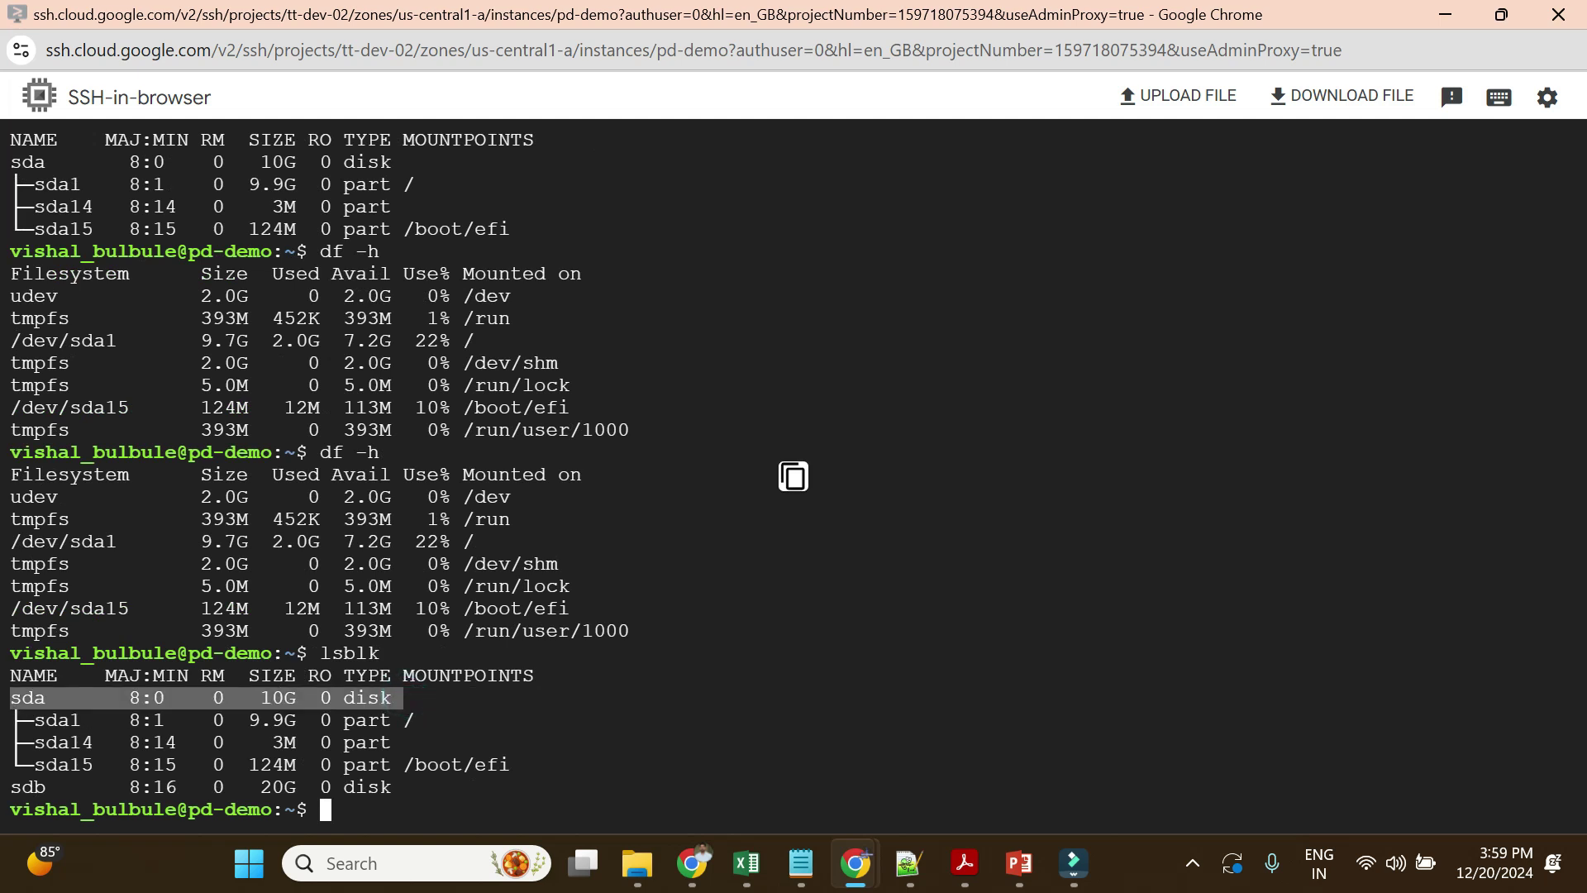
drag(397, 787, 2, 792)
drag(445, 788, 3, 801)
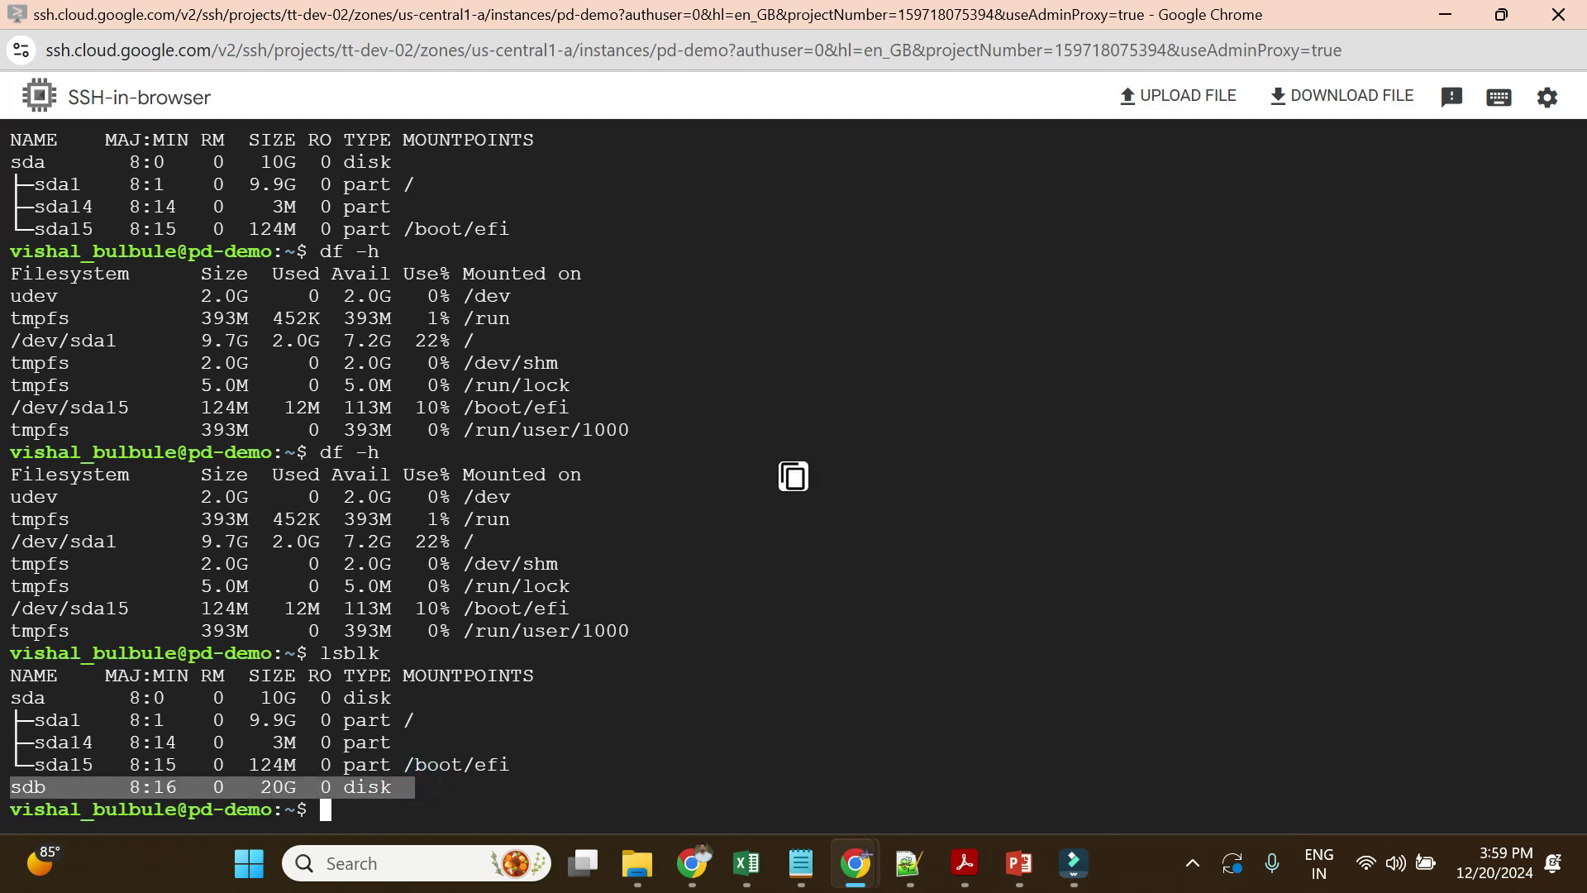
click(429, 794)
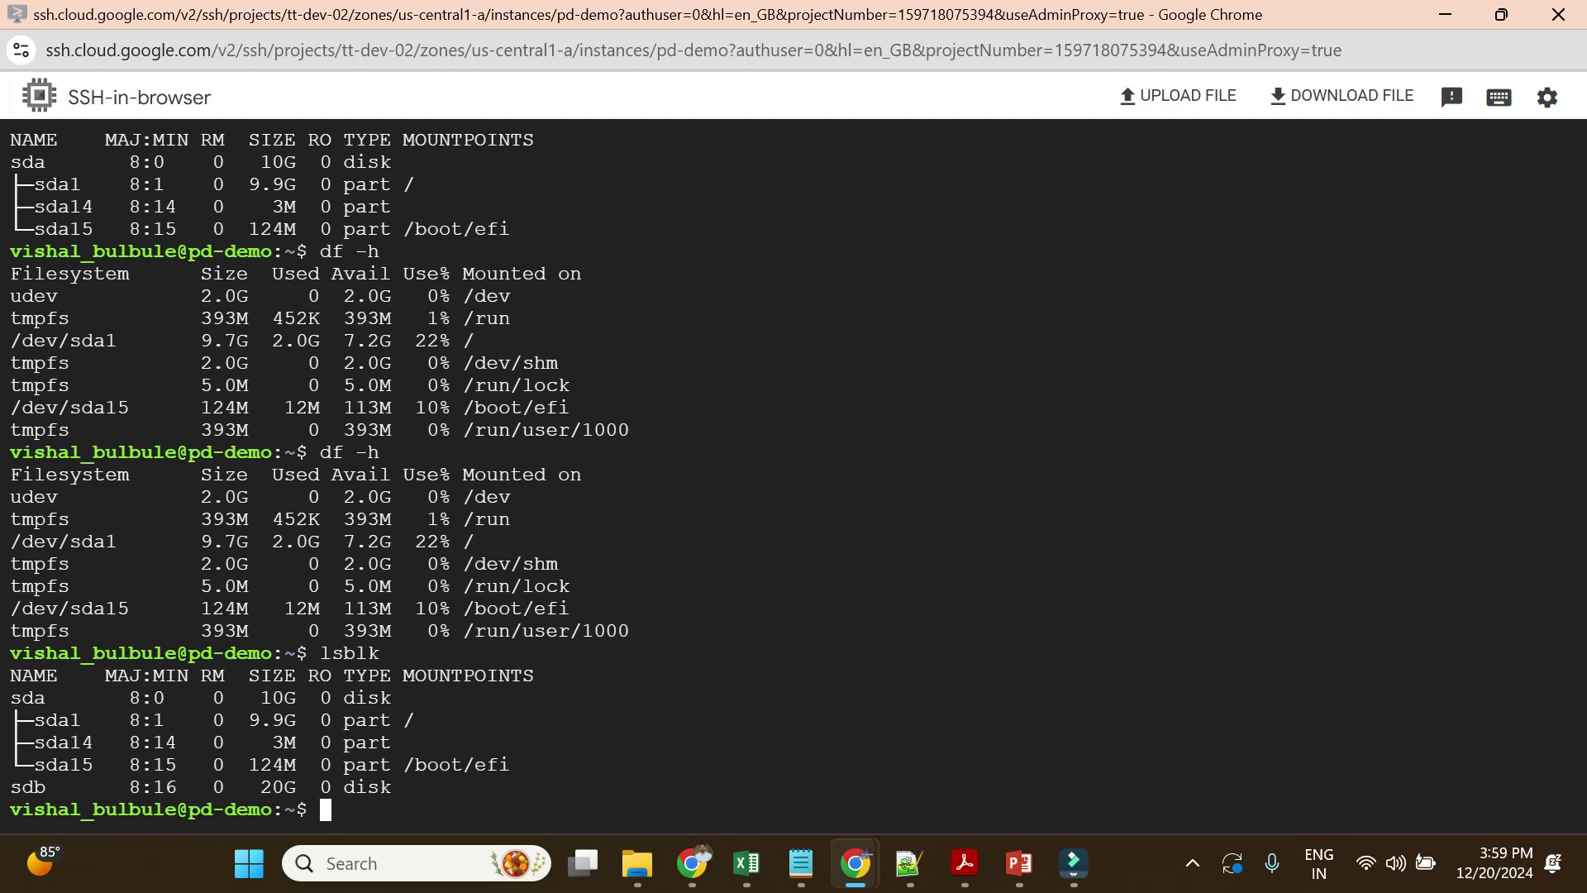
- Switch to the browser window with the console and search the web in a new tab for "mount persistent disk to gcp vm"
mouse_move(856, 863)
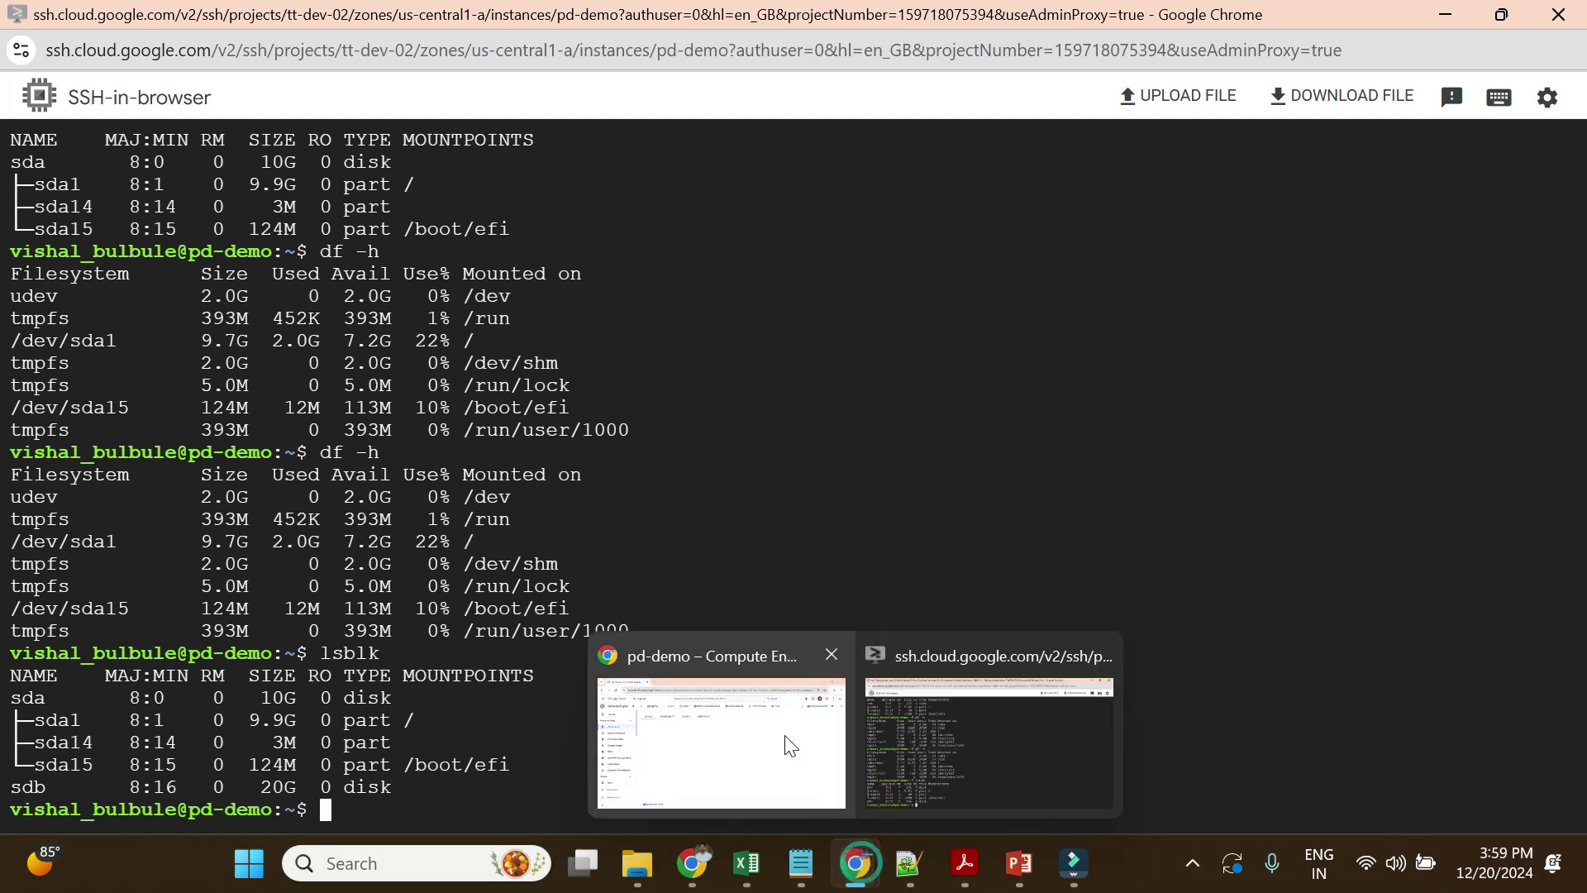
click(719, 727)
click(362, 25)
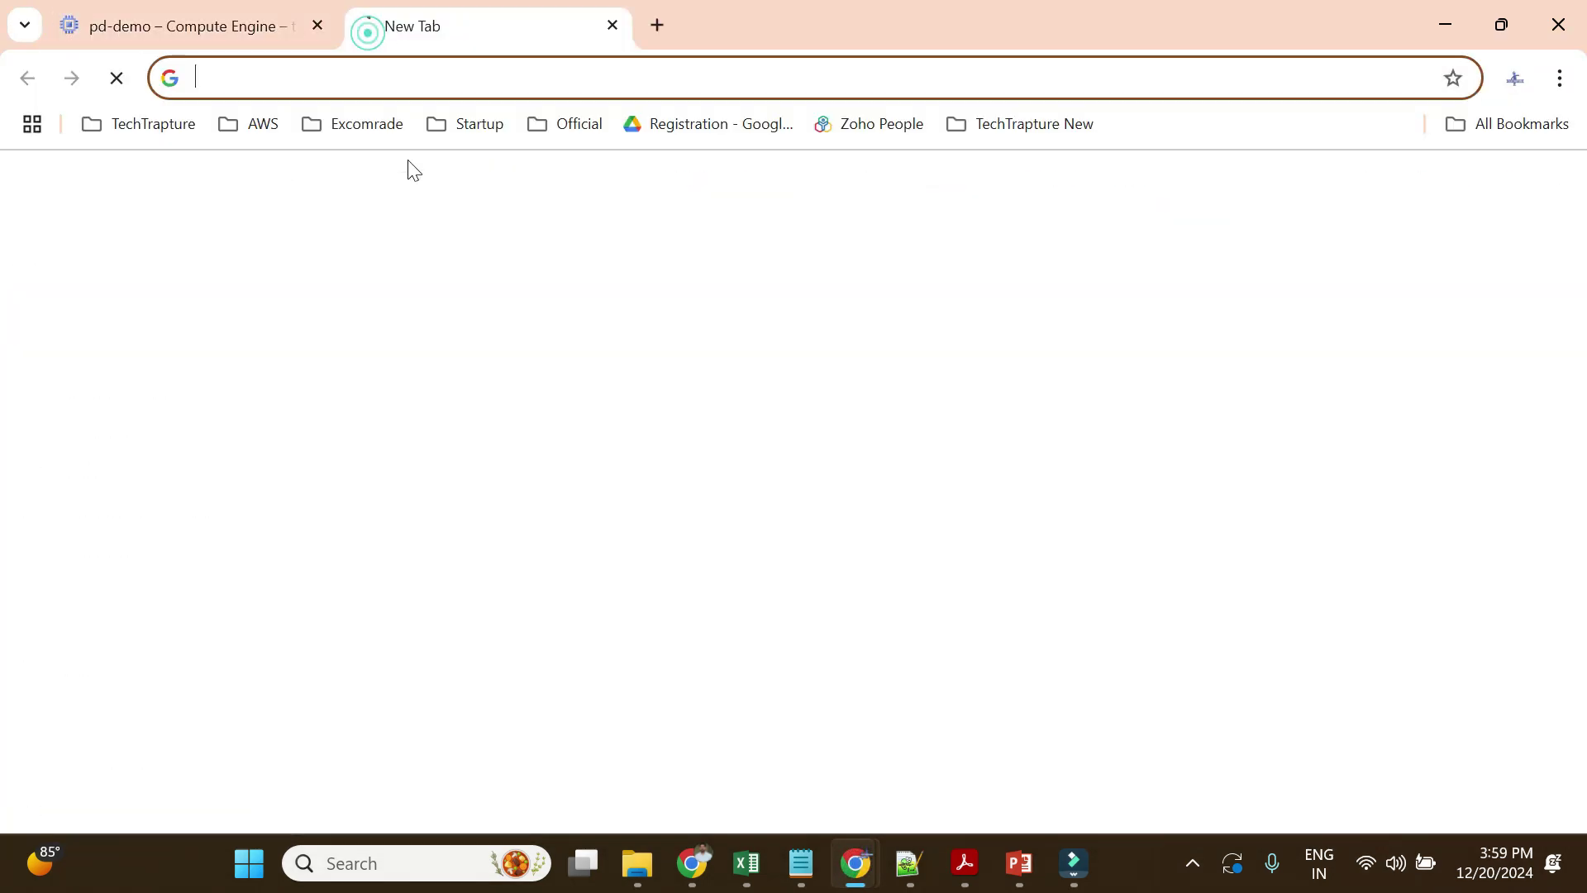
text(mount)
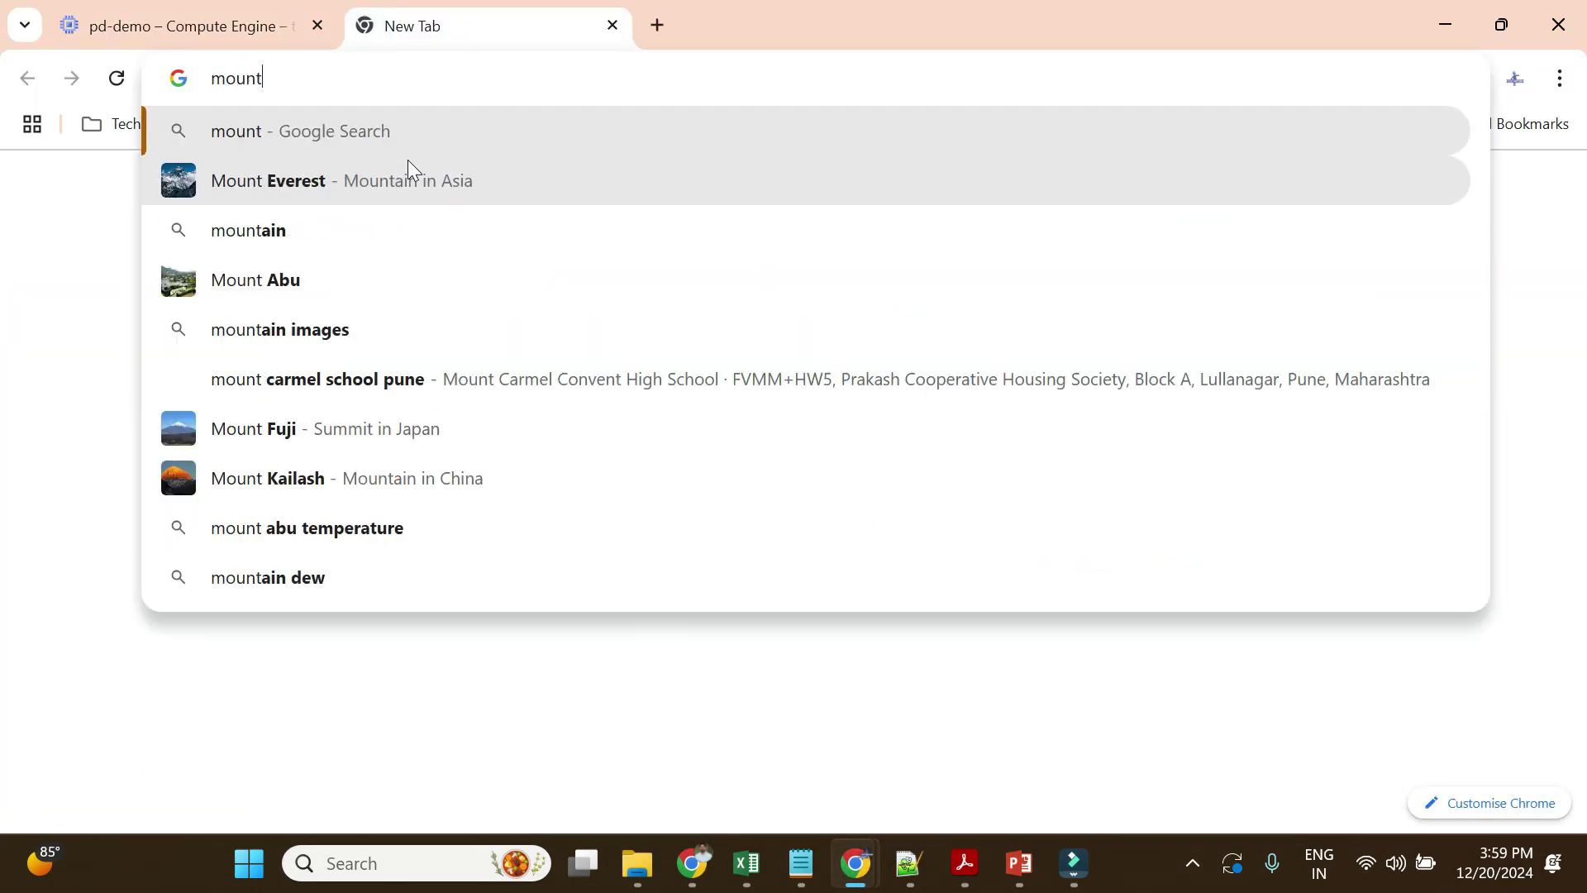
text( persis)
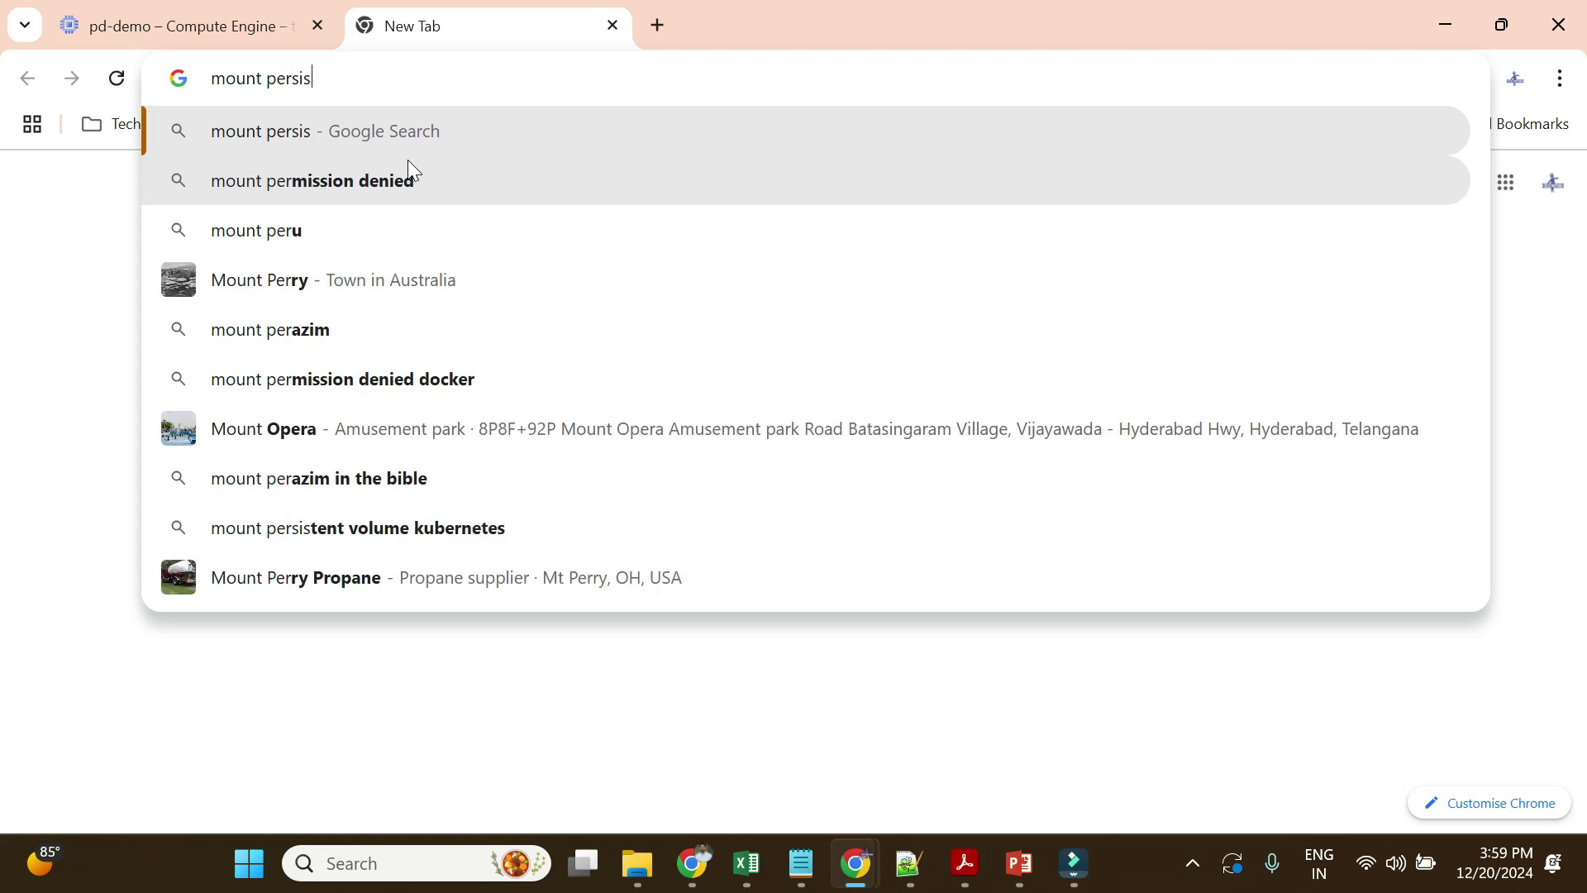
key(Down)
key(Down)
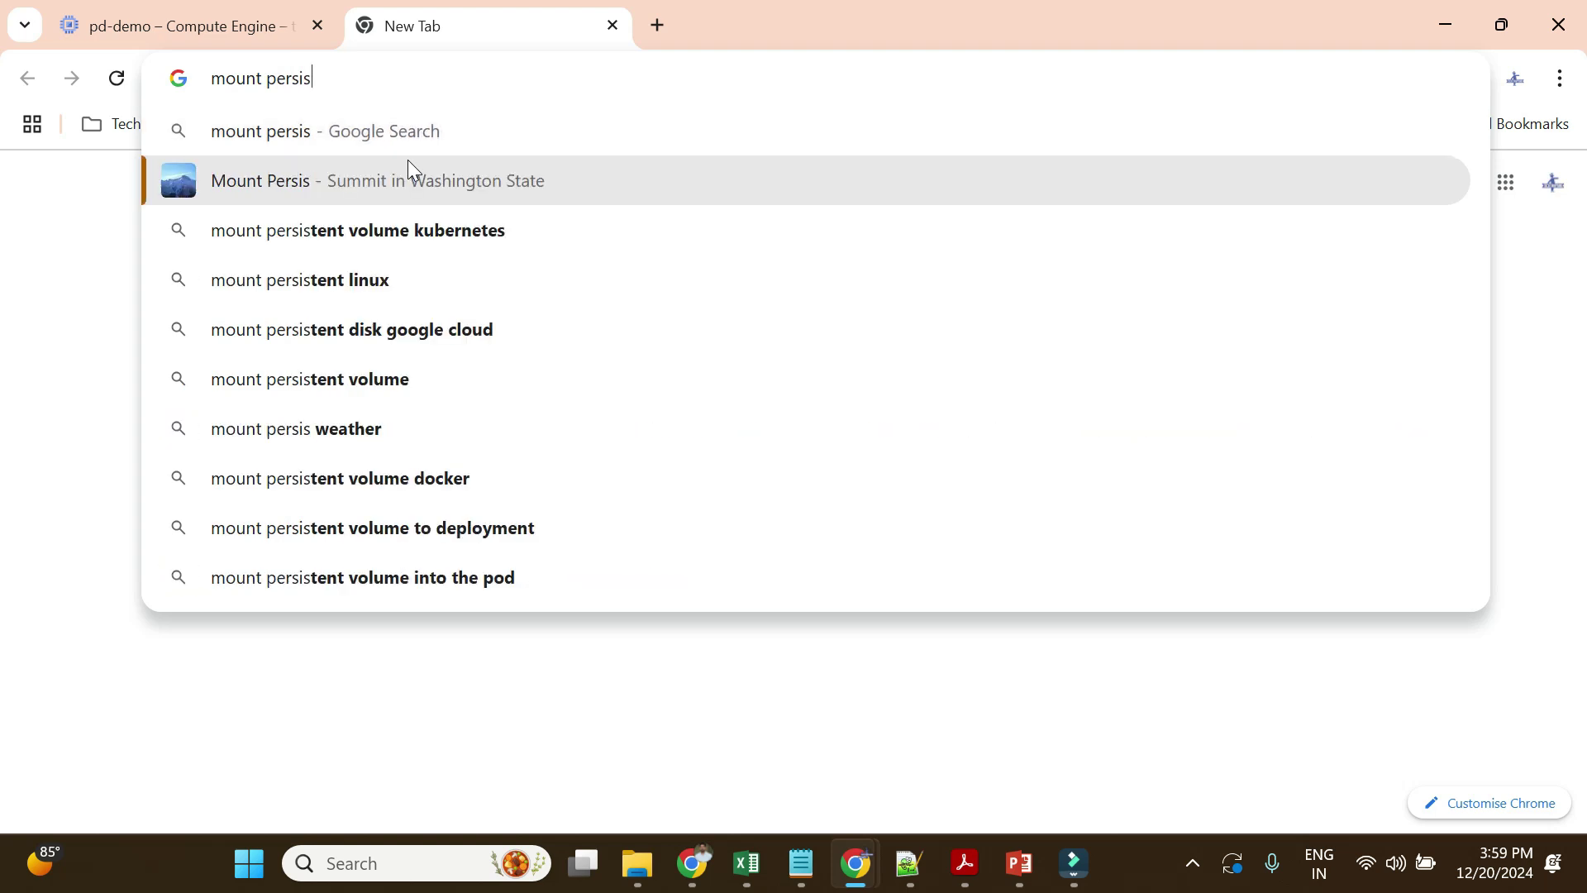
key(BackSpace)
key(BackSpace)
key(BackSpace)
key(BackSpace)
key(BackSpace)
key(BackSpace)
key(BackSpace)
key(BackSpace)
key(BackSpace)
key(BackSpace)
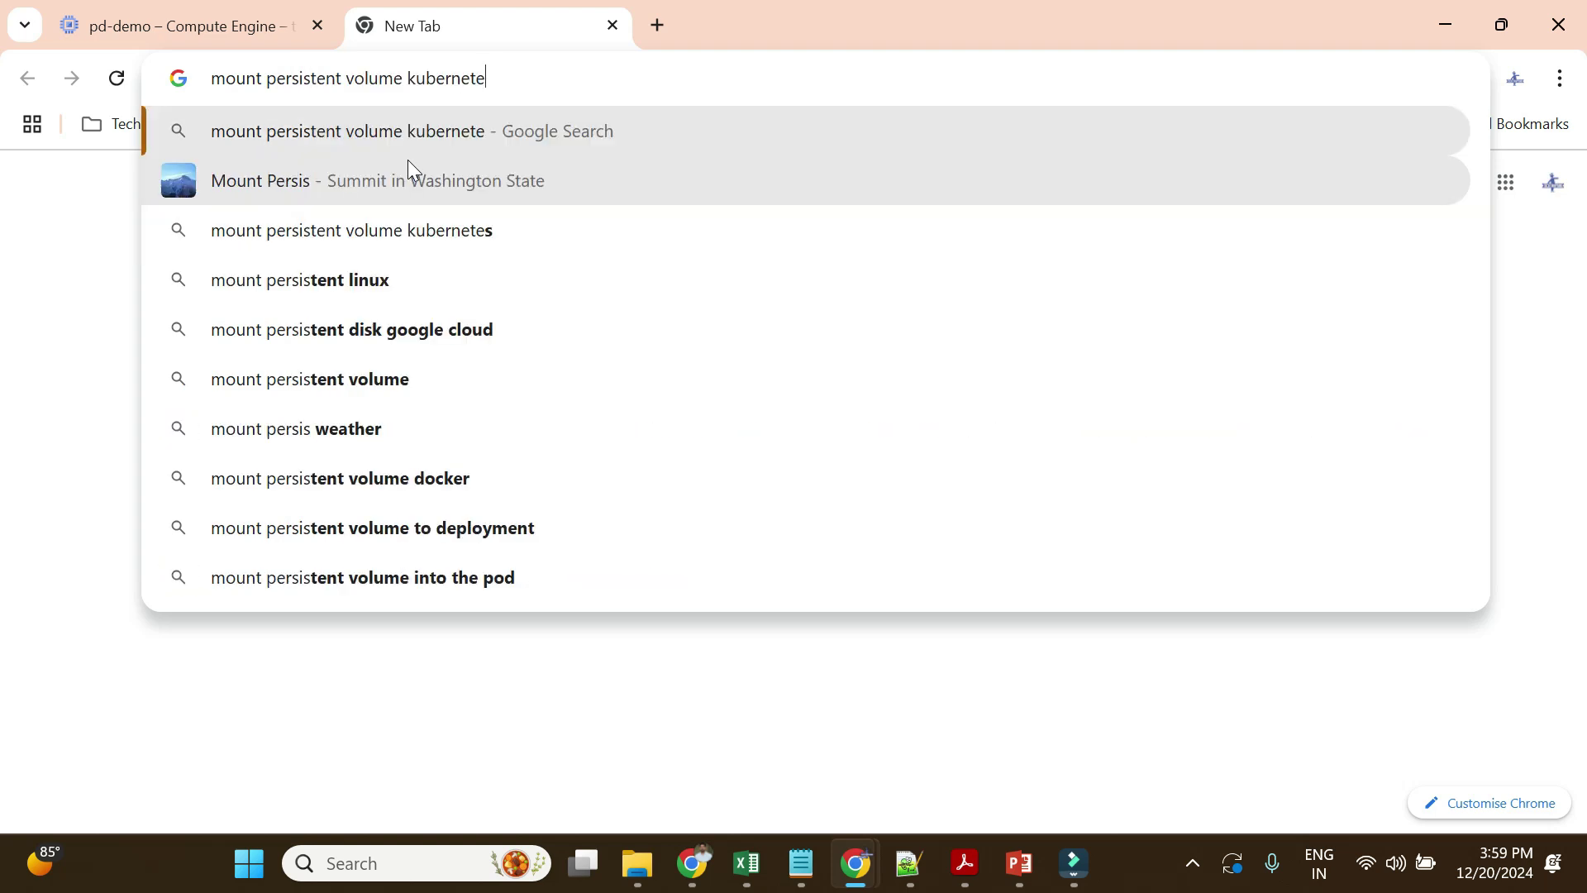
key(BackSpace)
key(BackSpace)
key(BackSpace)
key(BackSpace)
key(BackSpace)
key(BackSpace)
key(BackSpace)
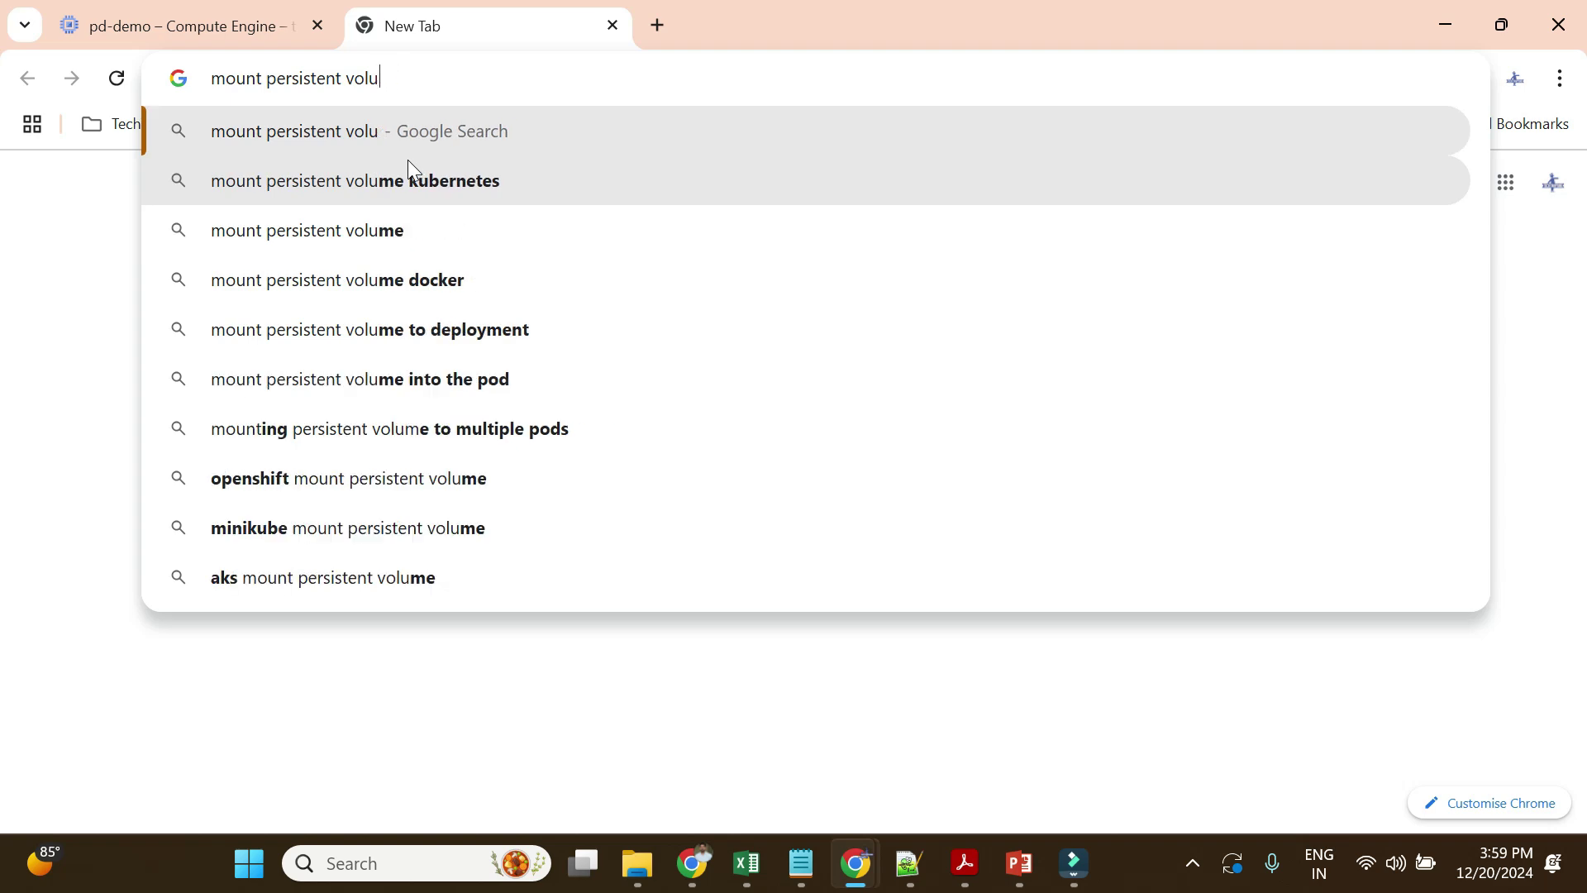
text(disk t)
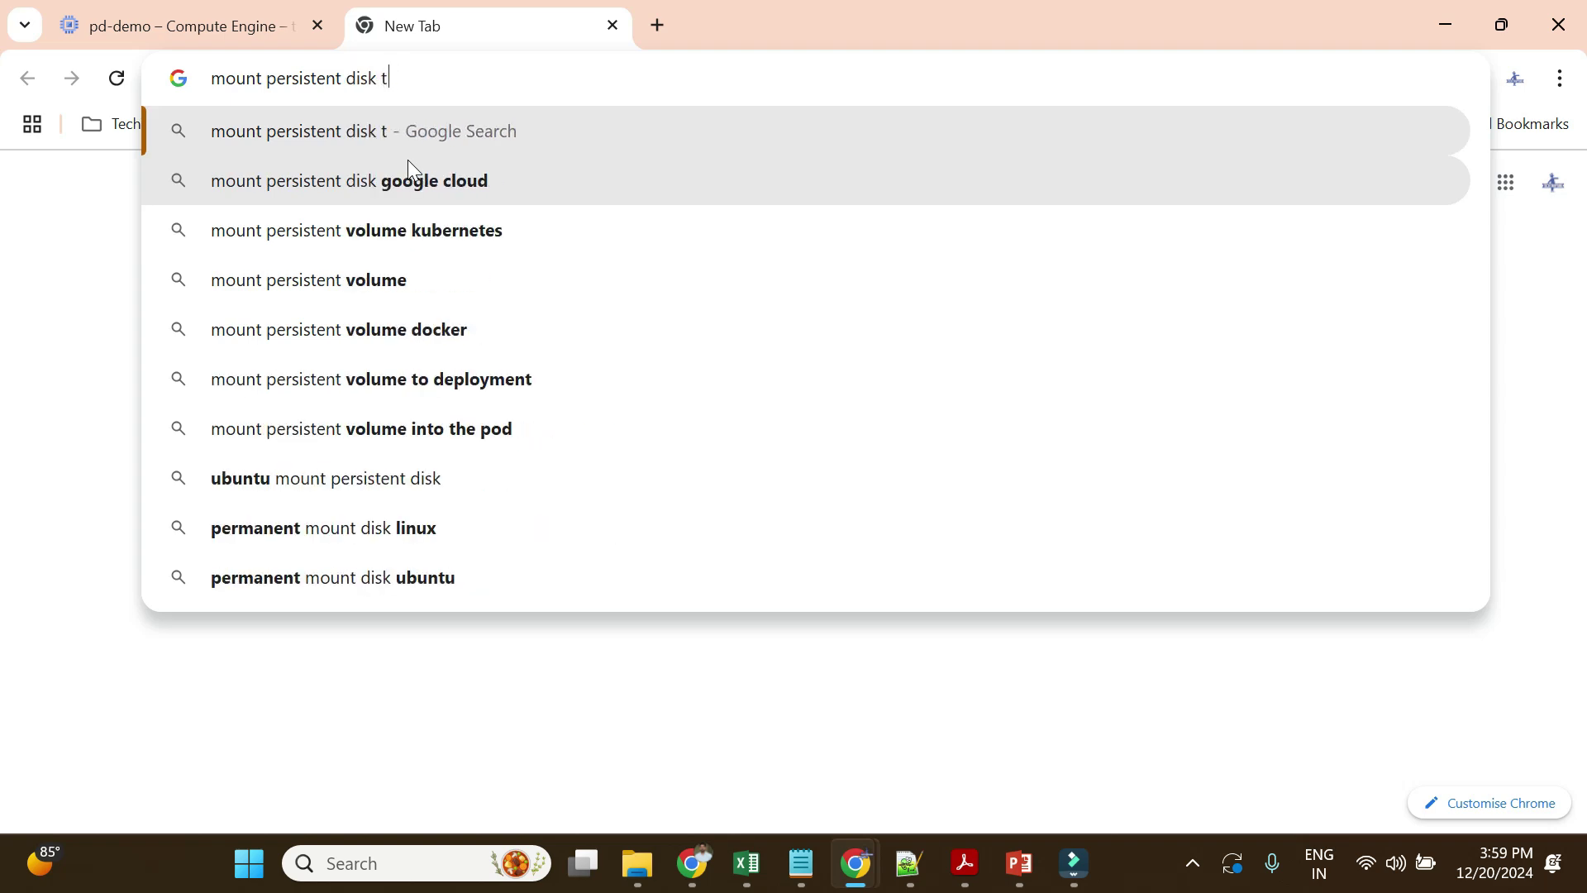
text(o gcp vm)
key(Return)
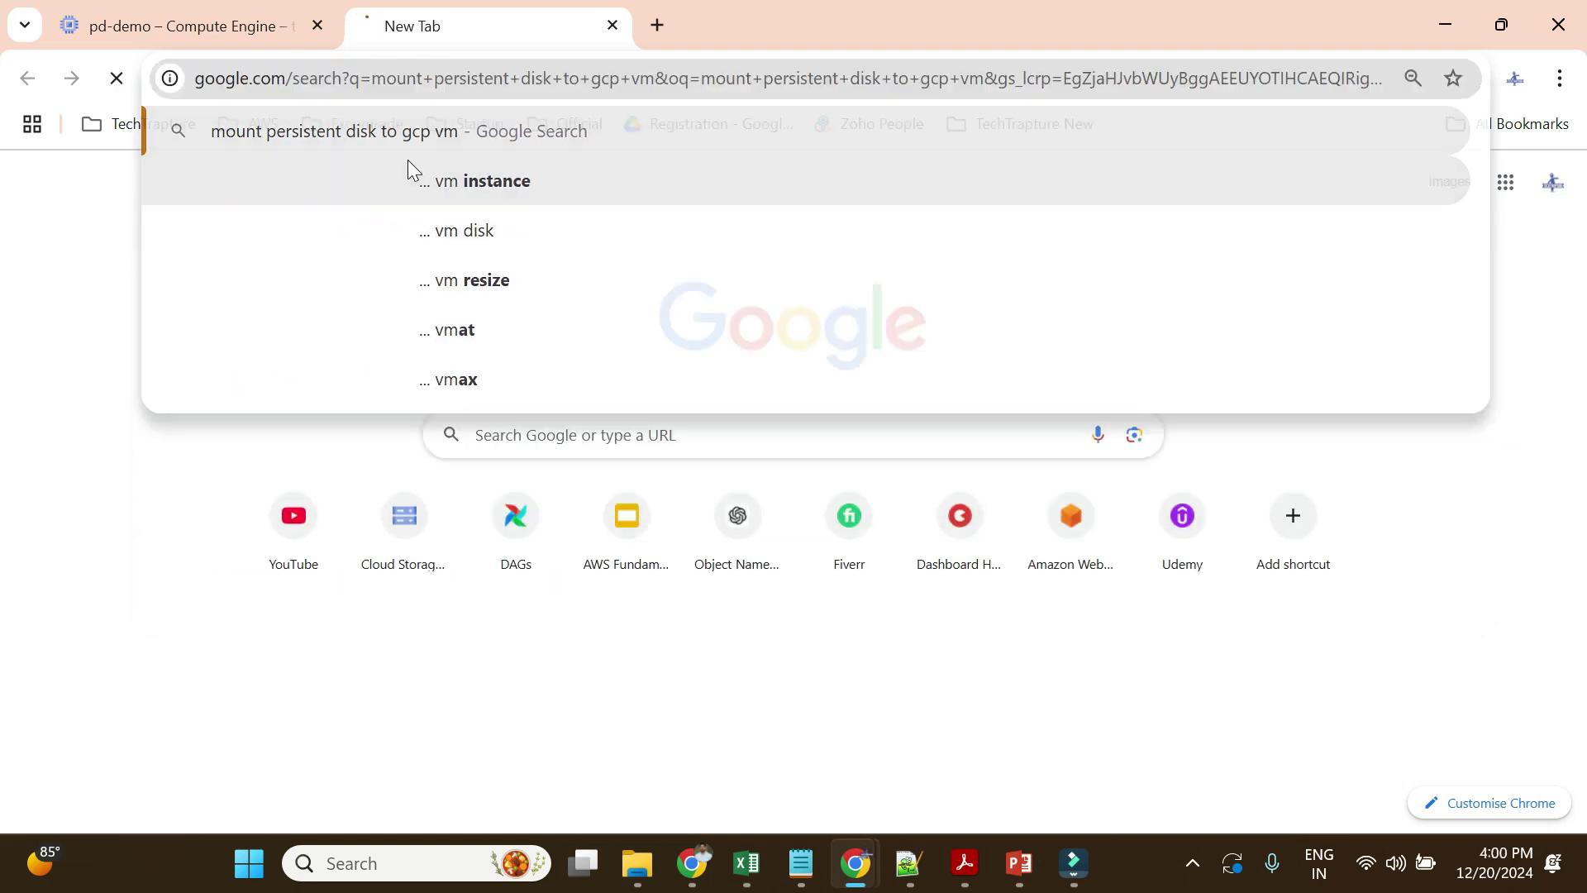
- Open Google Cloud's guide "Format and mount a non-boot disk on a Linux VM" and find the full mkfs formatting command
scroll(601, 459, down, 2)
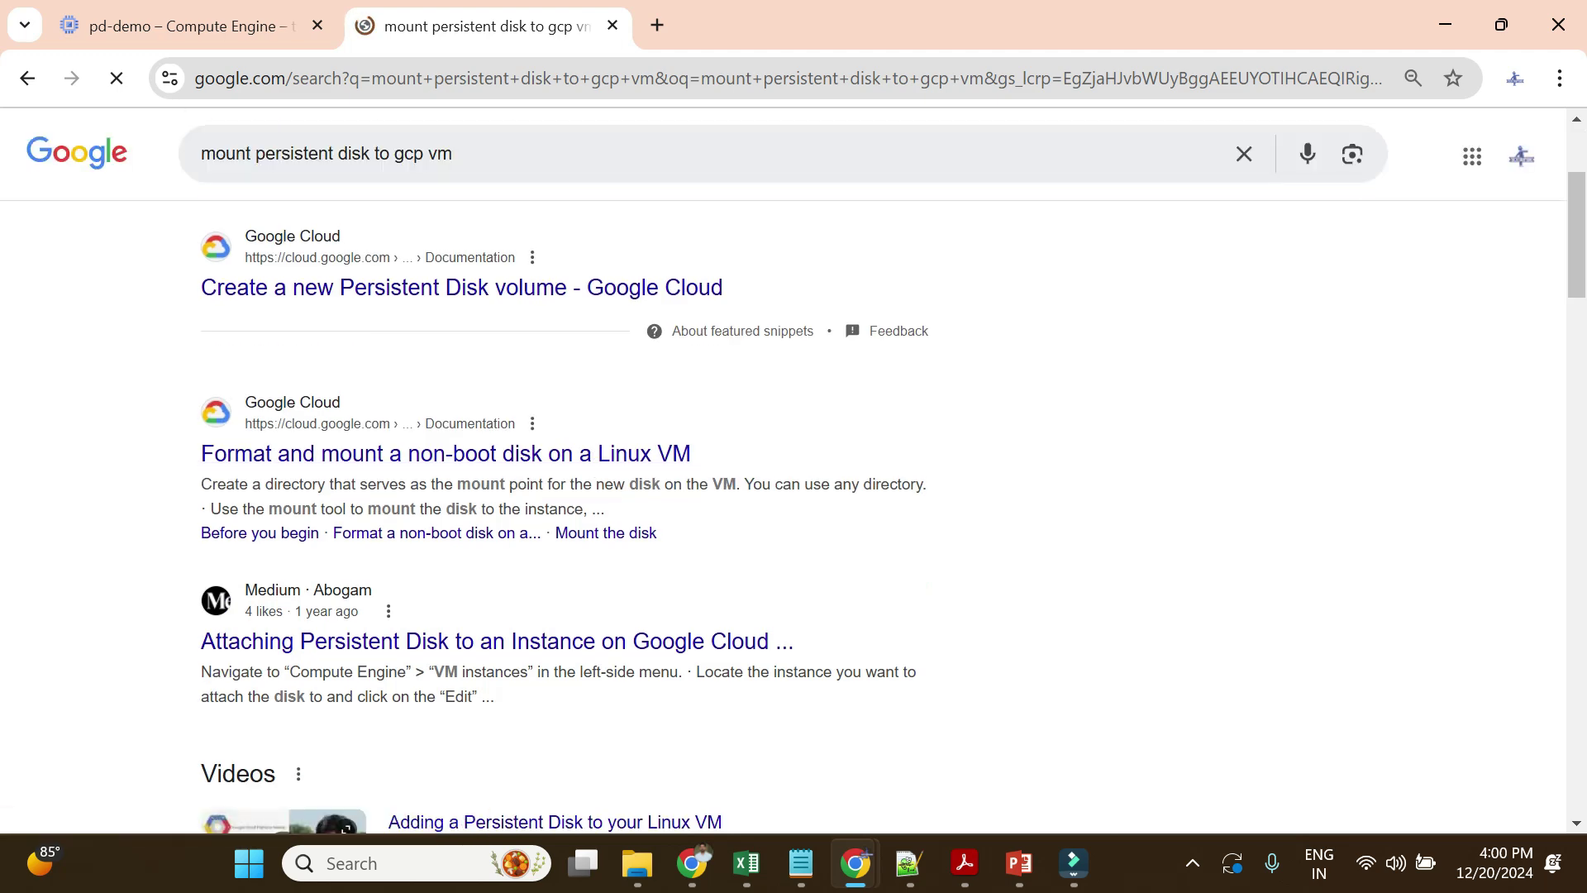
click(459, 459)
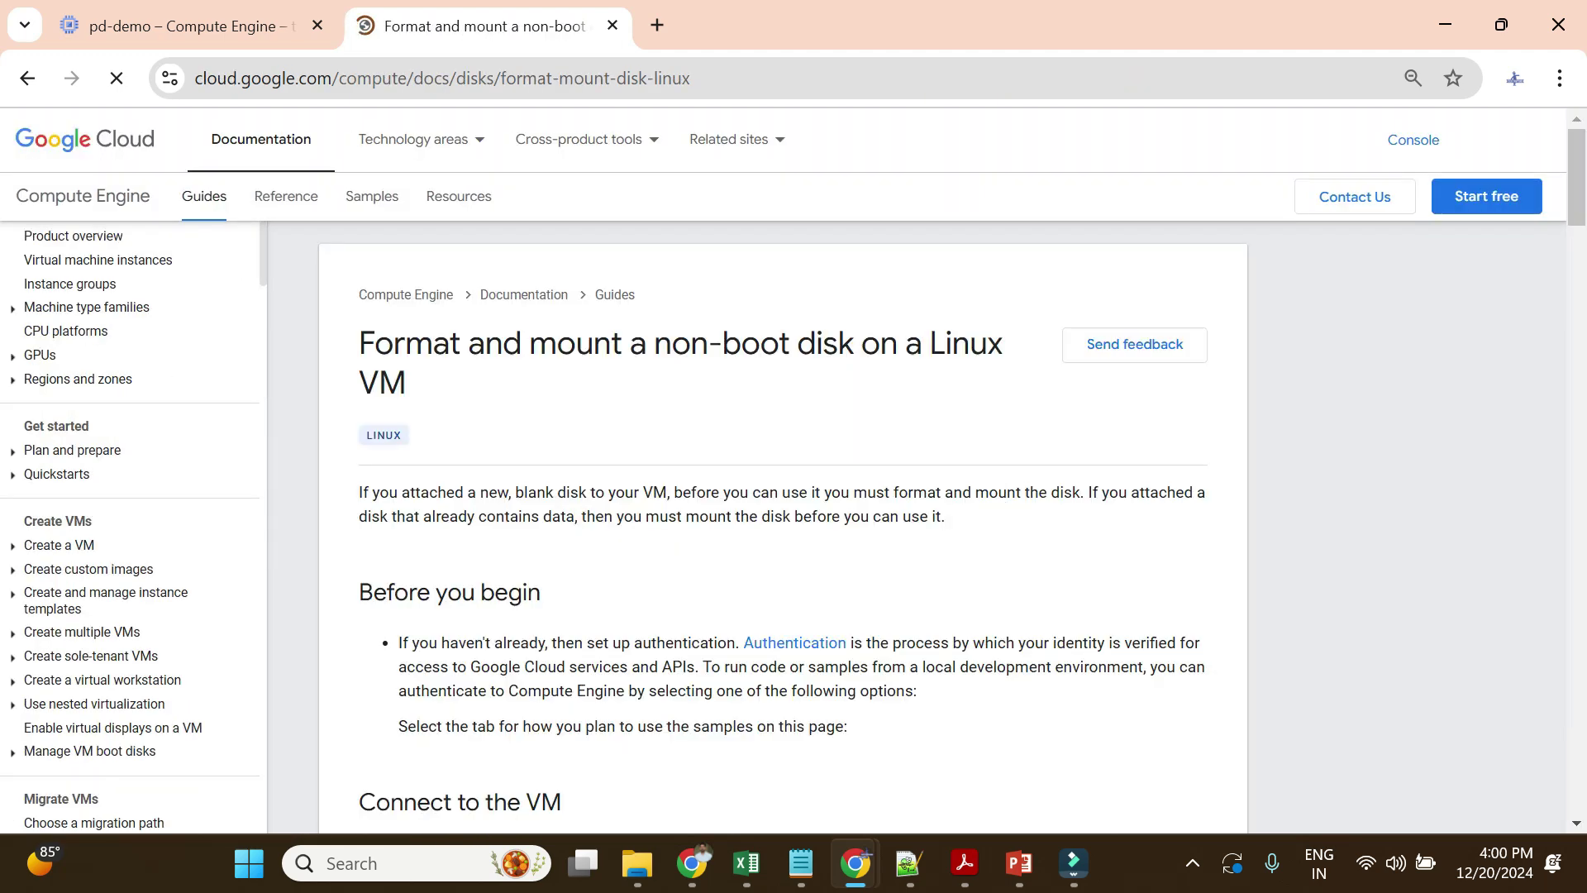
scroll(816, 506, down, 10)
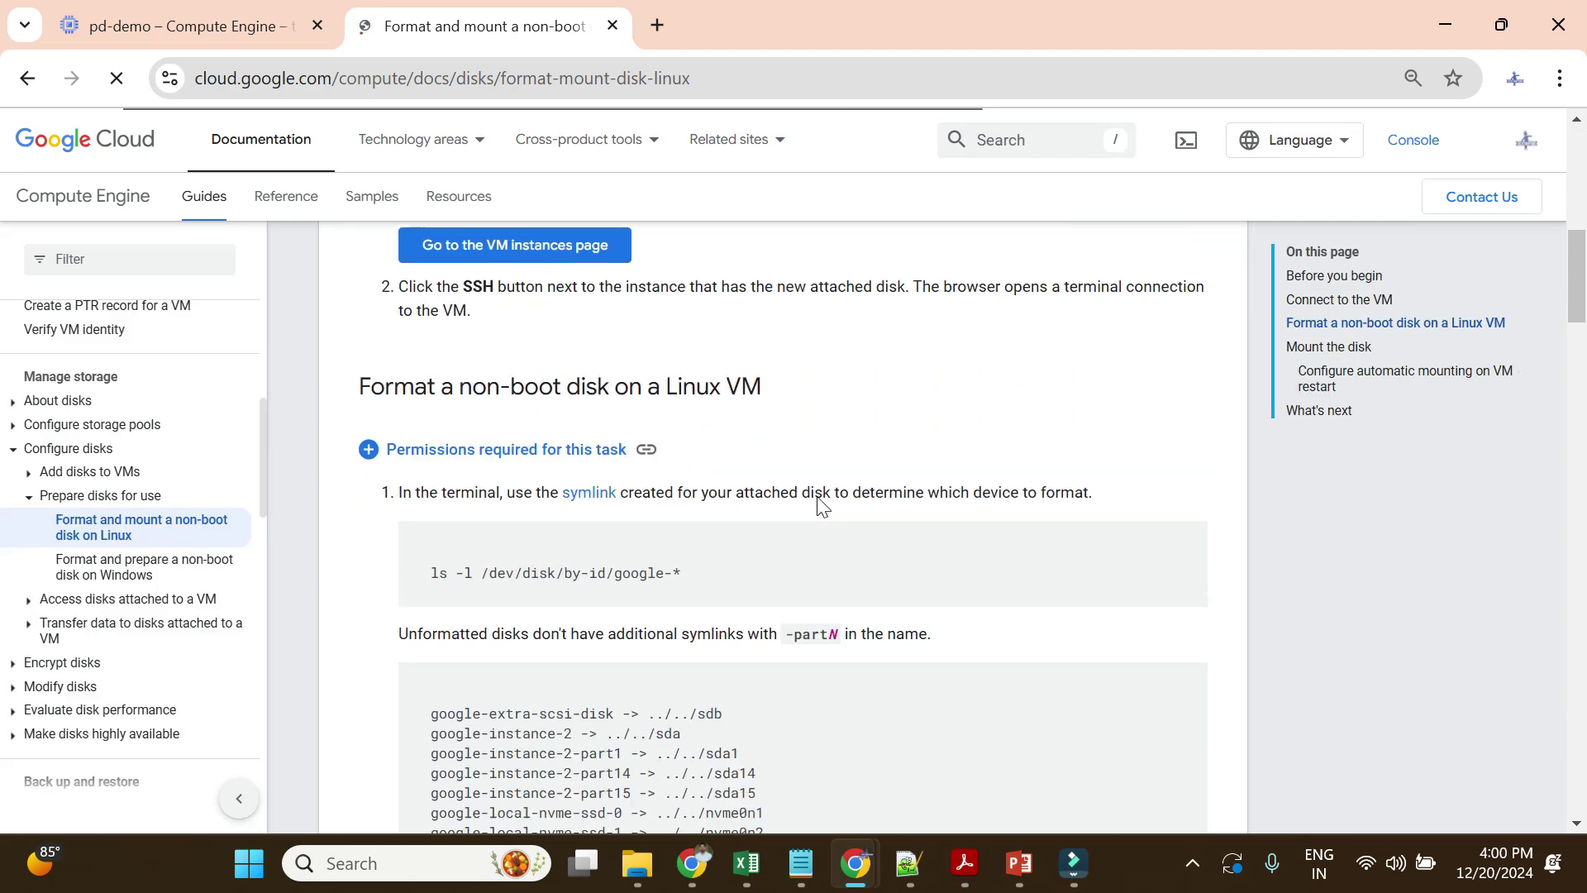
scroll(818, 505, down, 7)
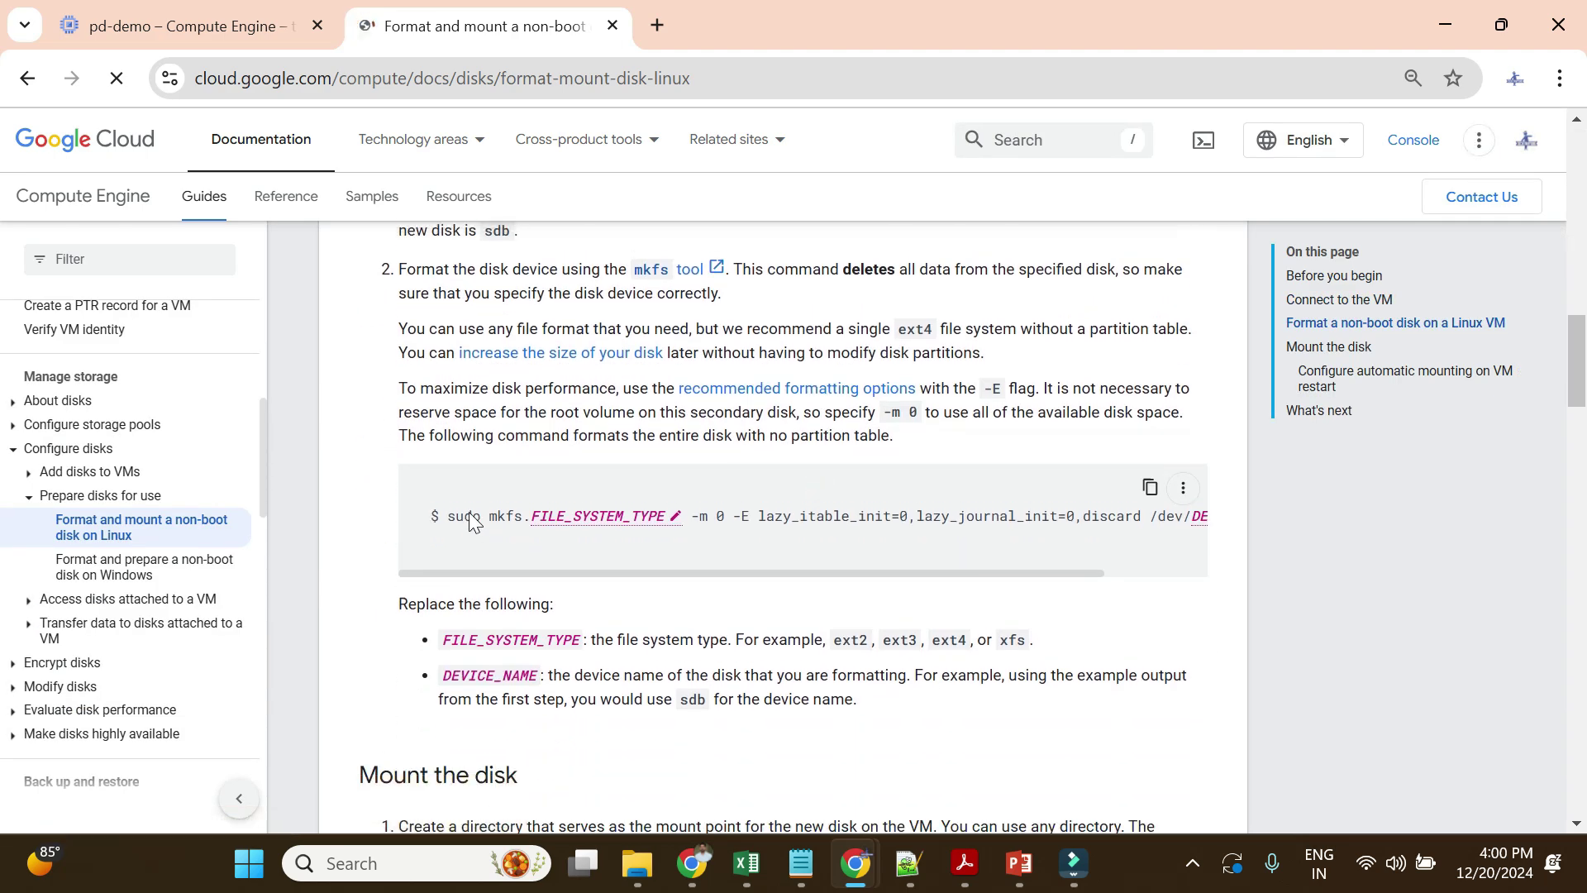
drag(758, 565, 849, 571)
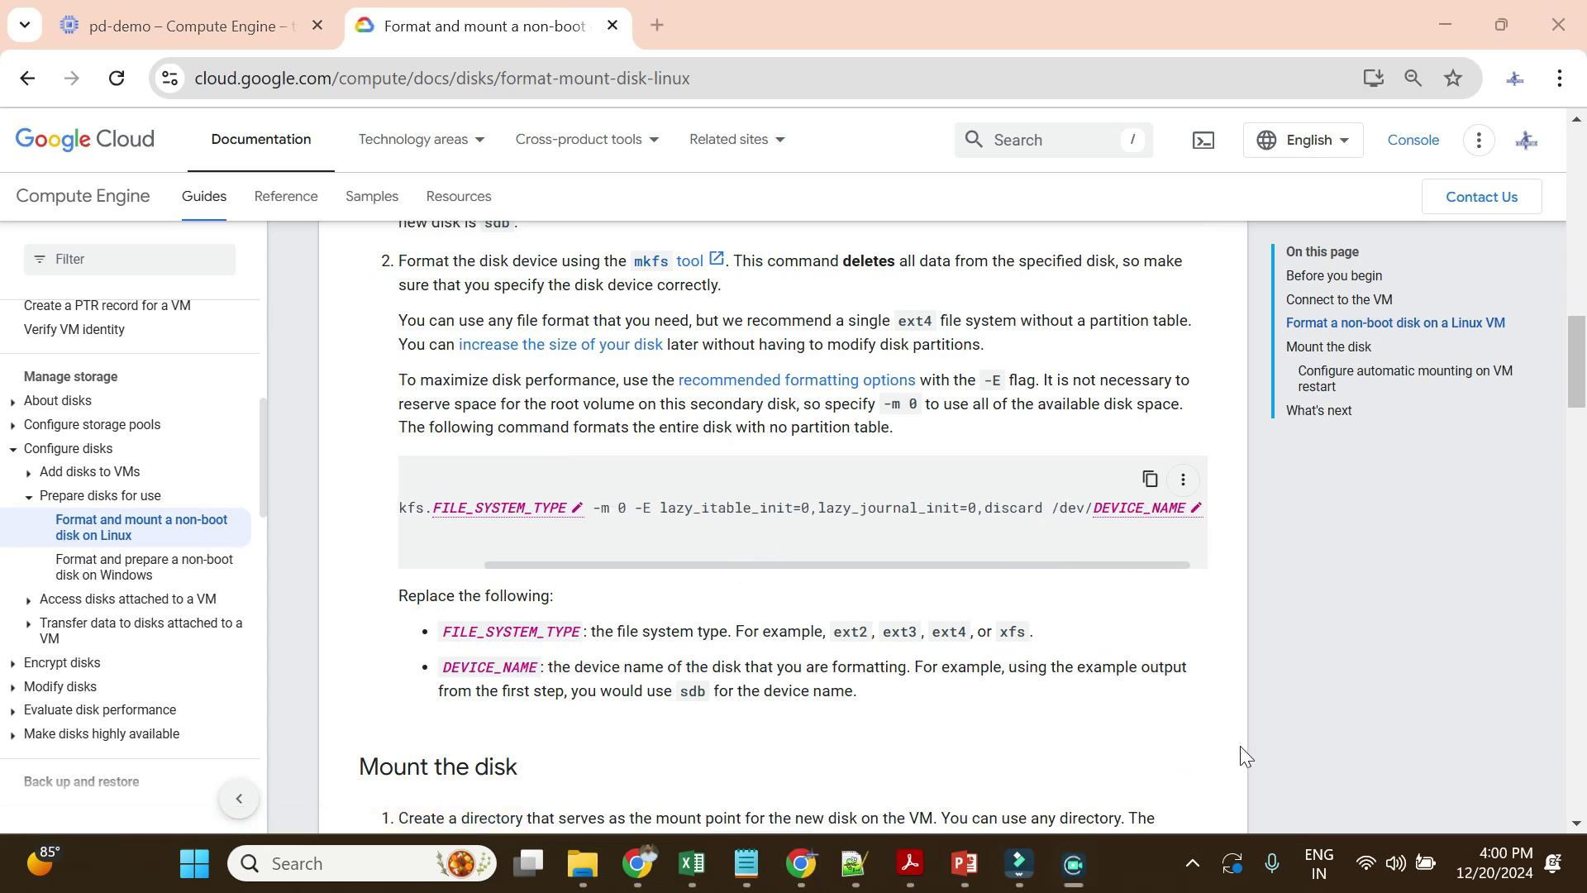
- Copy the guide's mkfs formatting command and paste it into the "new 3" note in Notepad++
click(1149, 480)
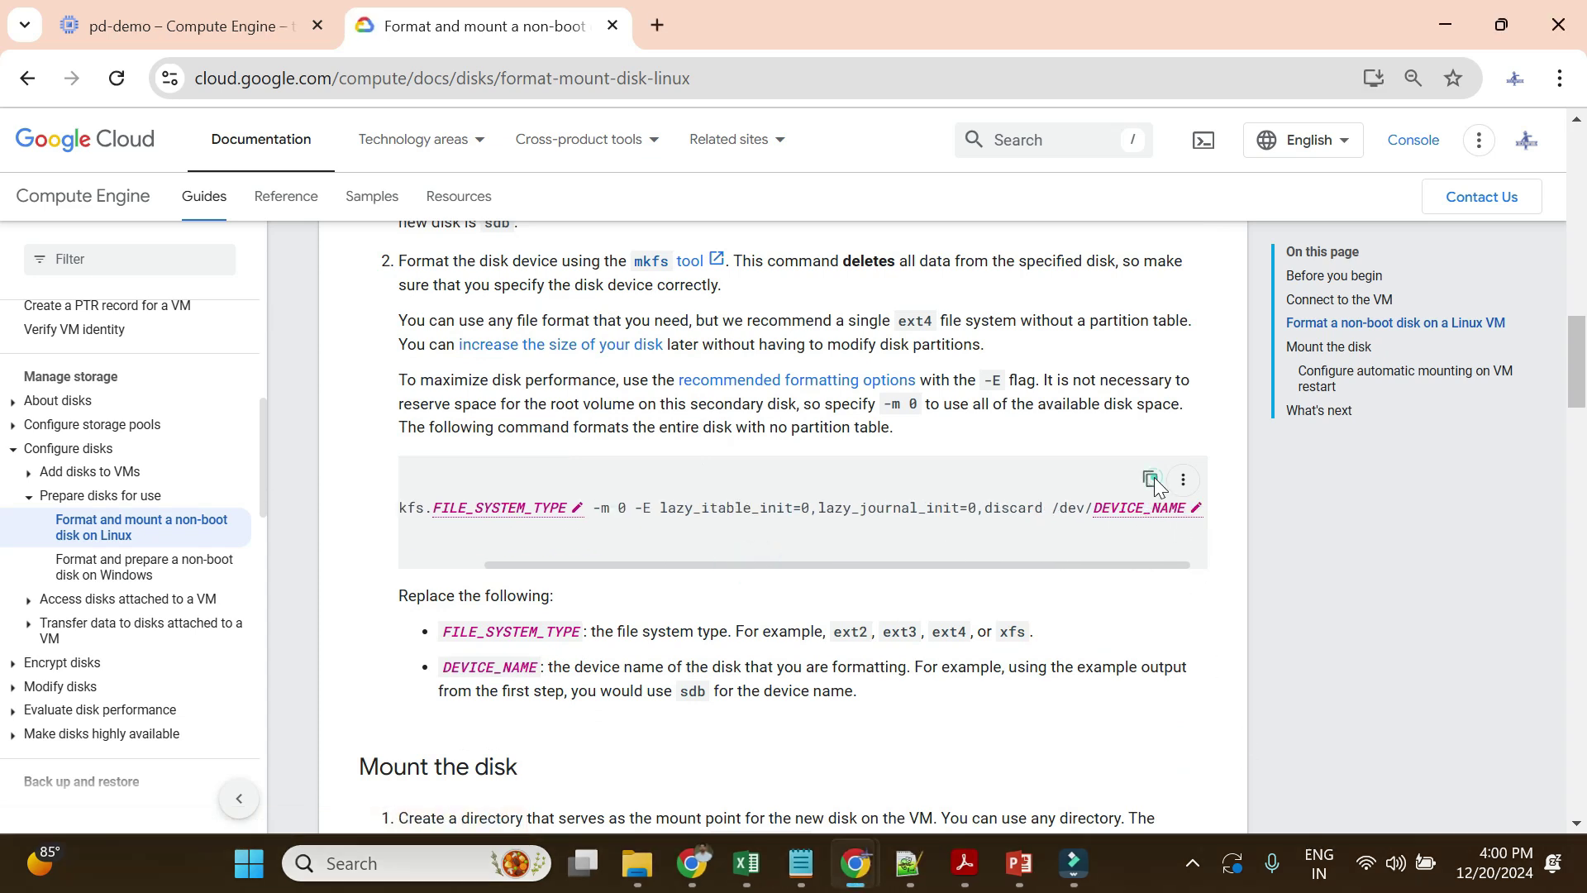
click(909, 863)
key(ctrl+v)
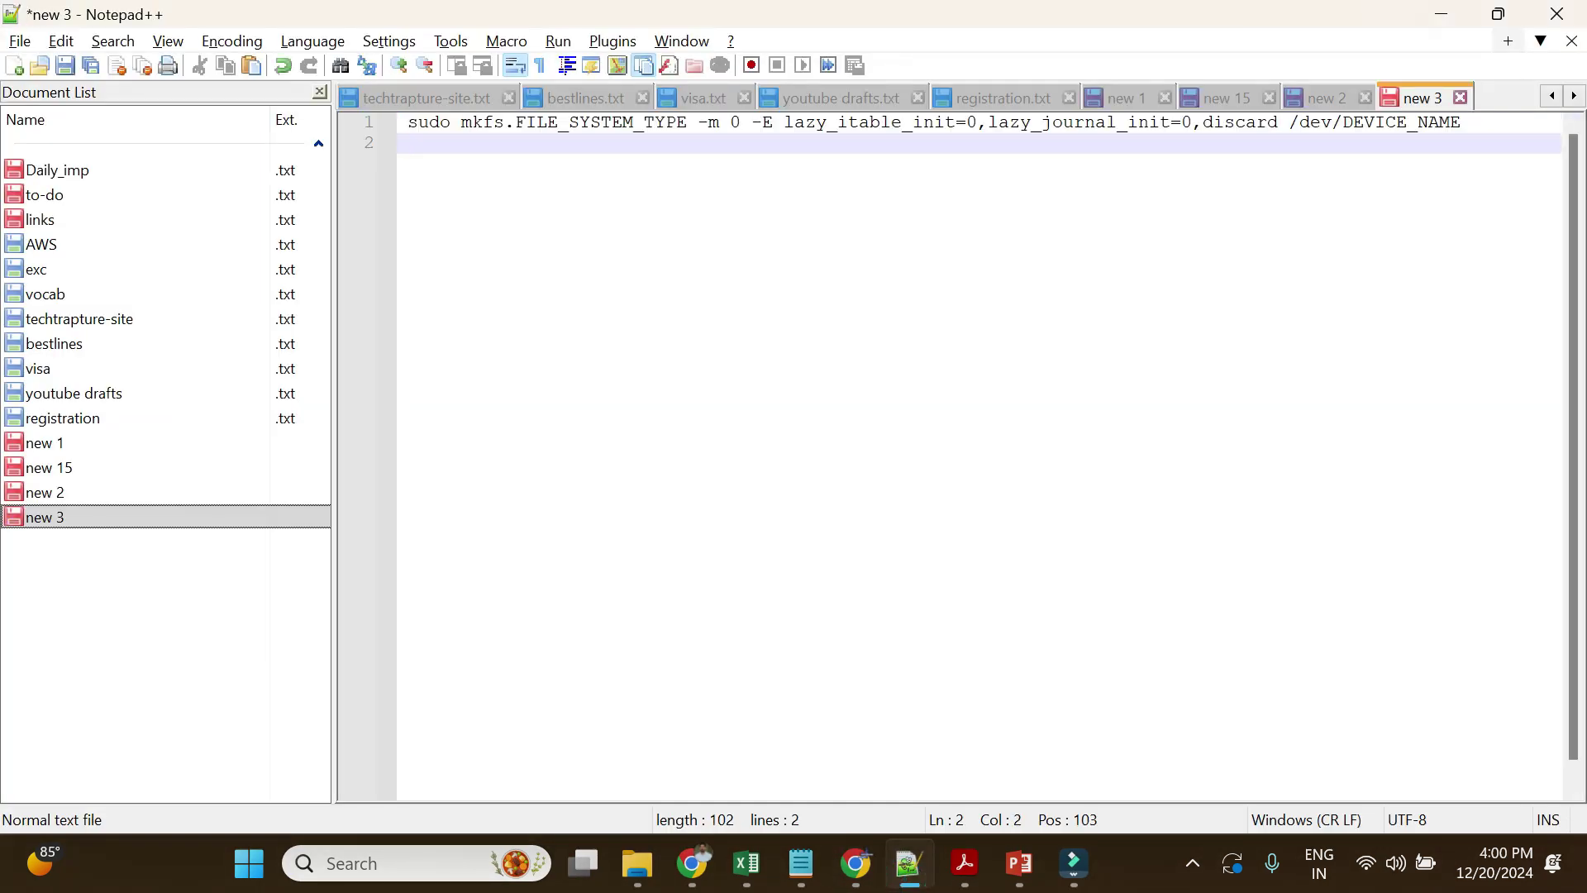
- Copy ext4 from the guide's file system examples and replace the FILE_SYSTEM_TYPE placeholder in the noted command with it
double_click(570, 124)
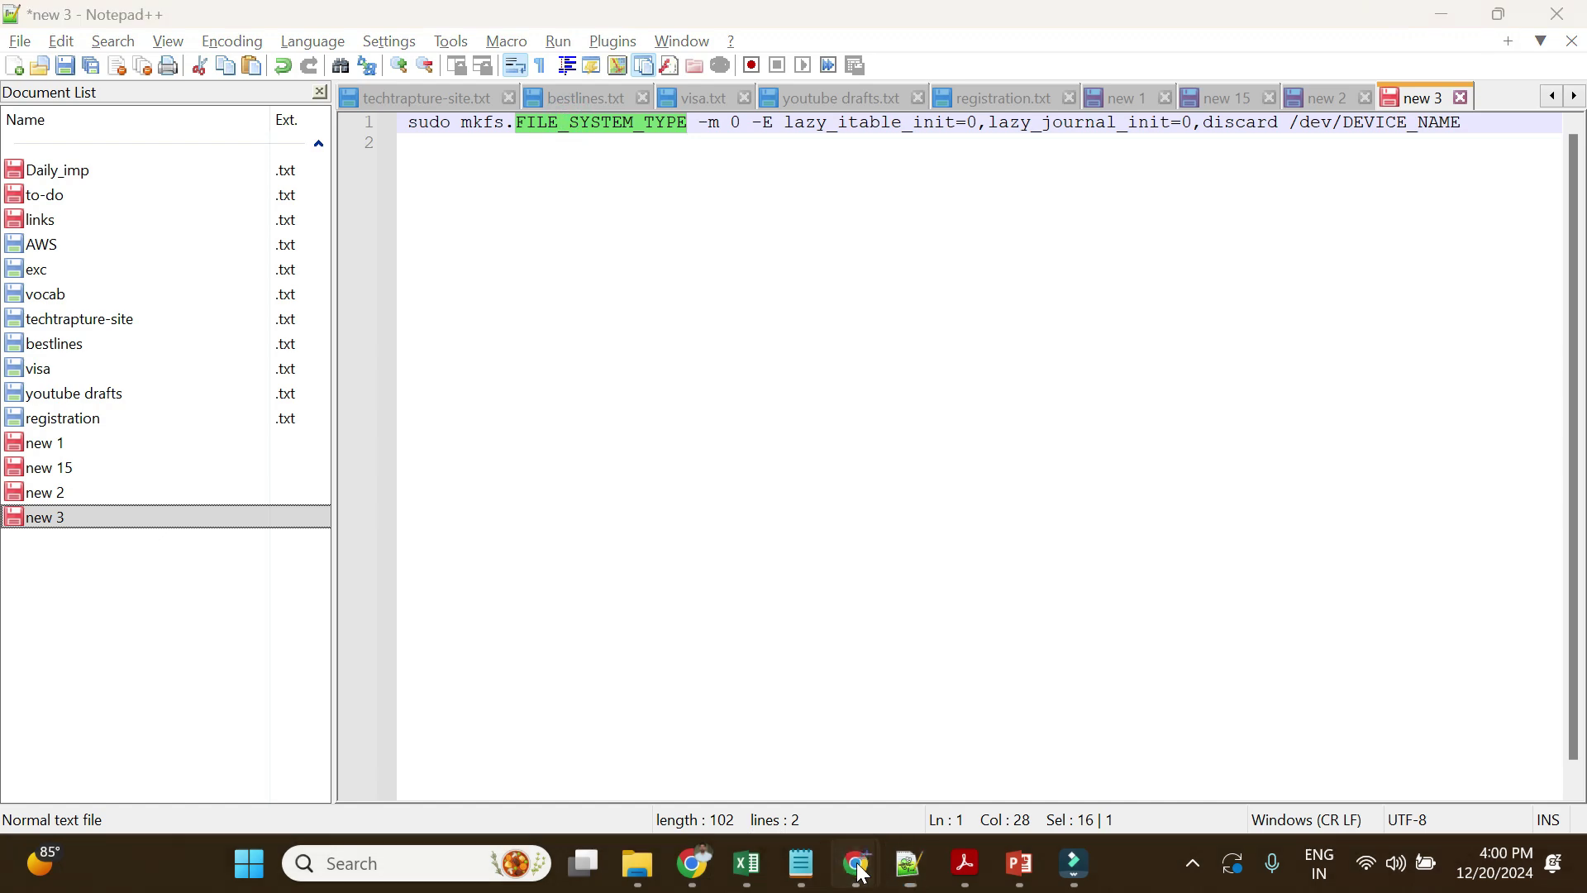
mouse_move(856, 866)
click(748, 744)
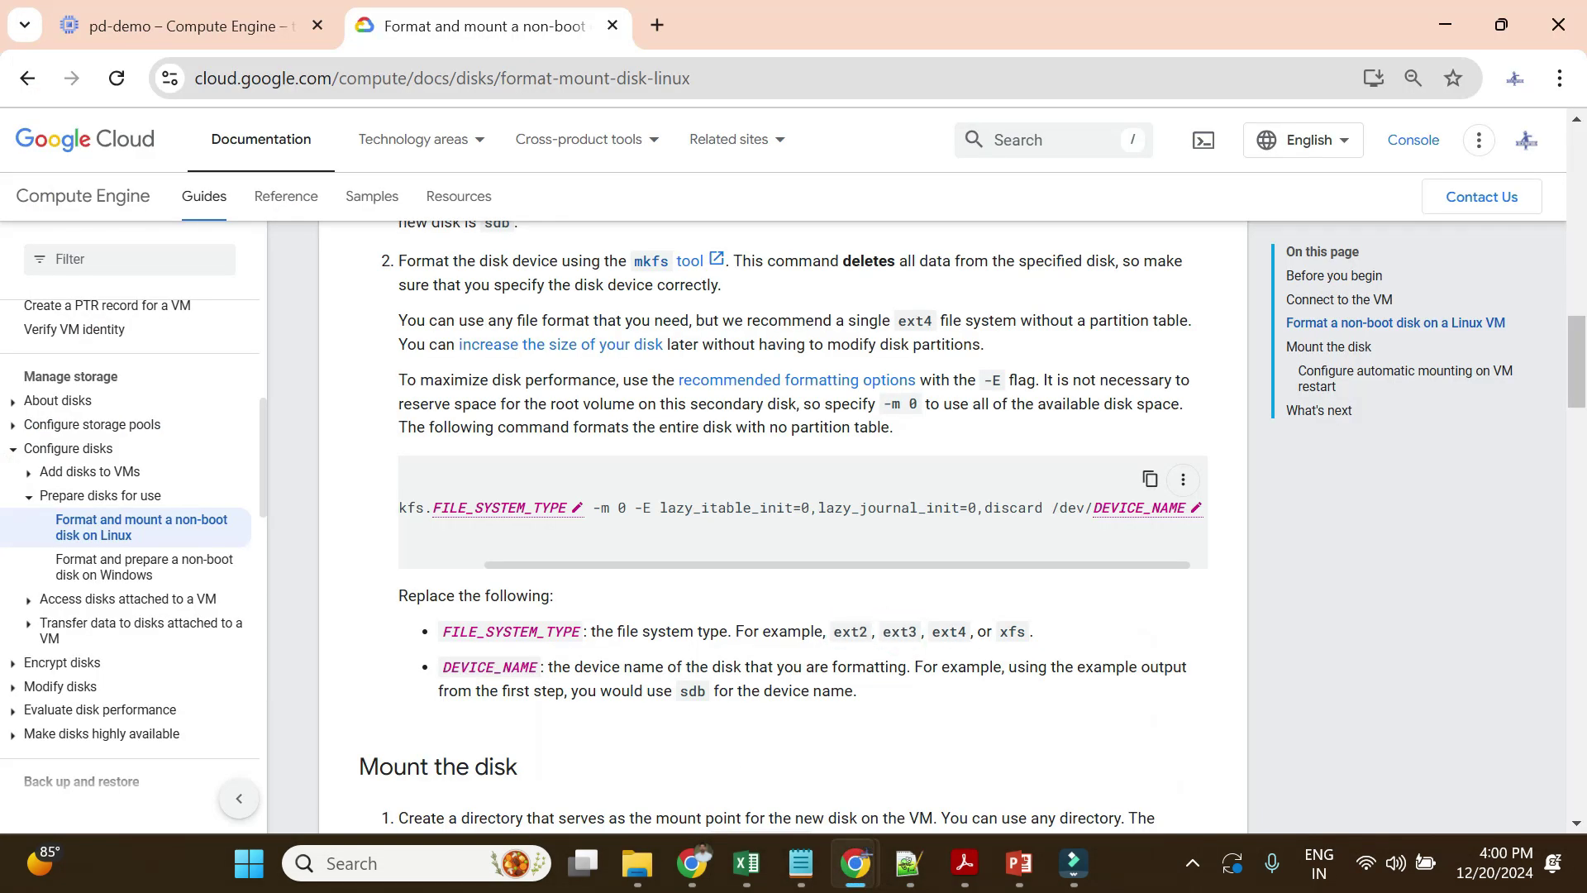
double_click(949, 631)
mouse_move(908, 864)
click(907, 719)
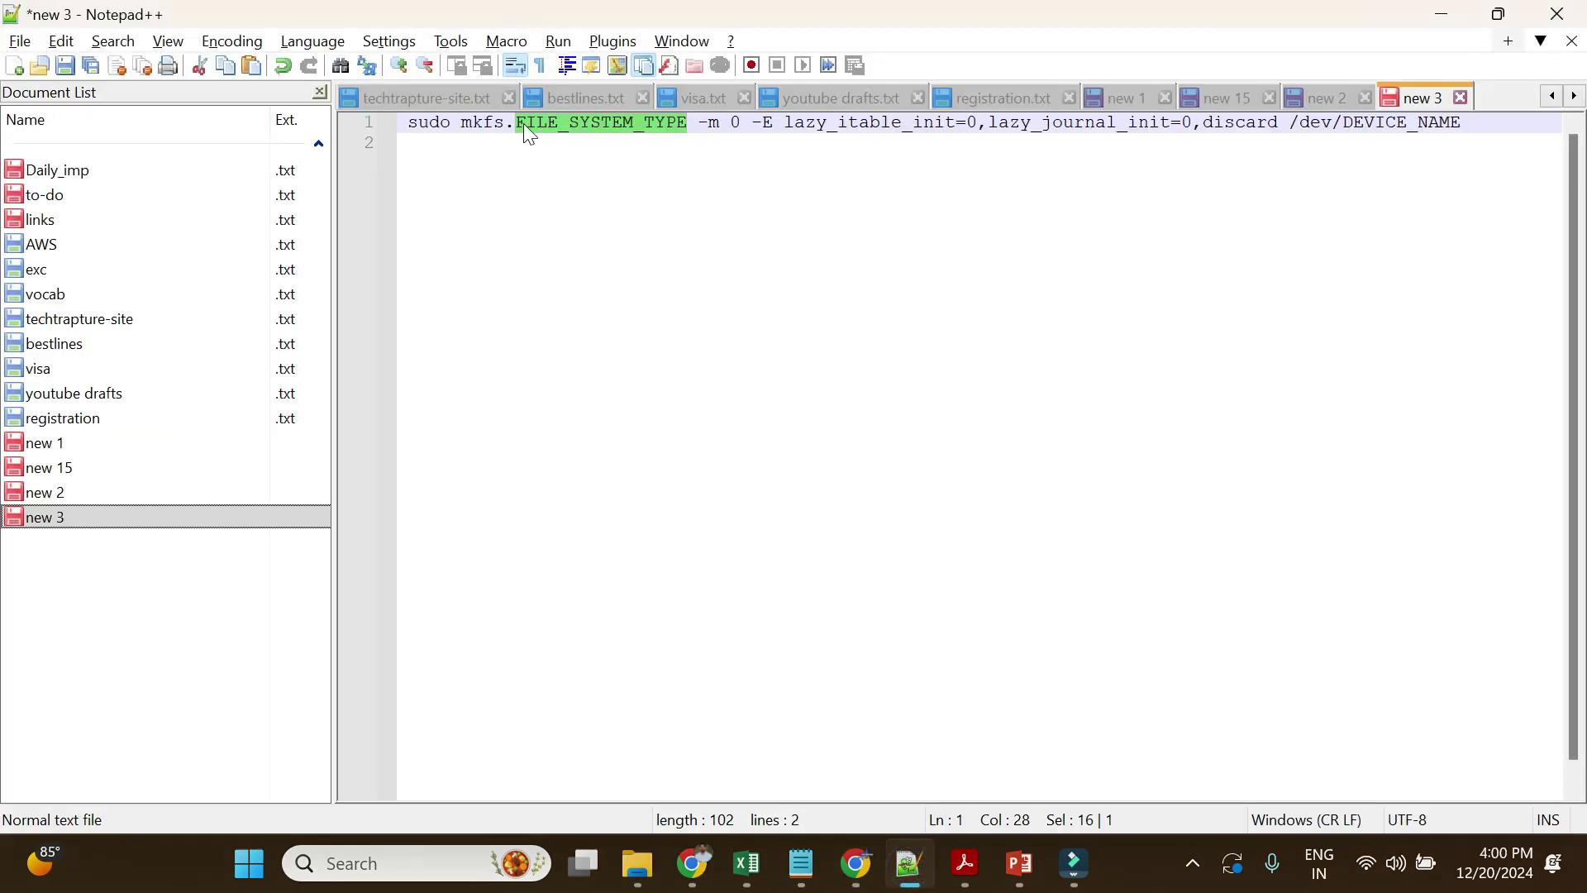
key(Down)
double_click(610, 124)
key(BackSpace)
key(ctrl+v)
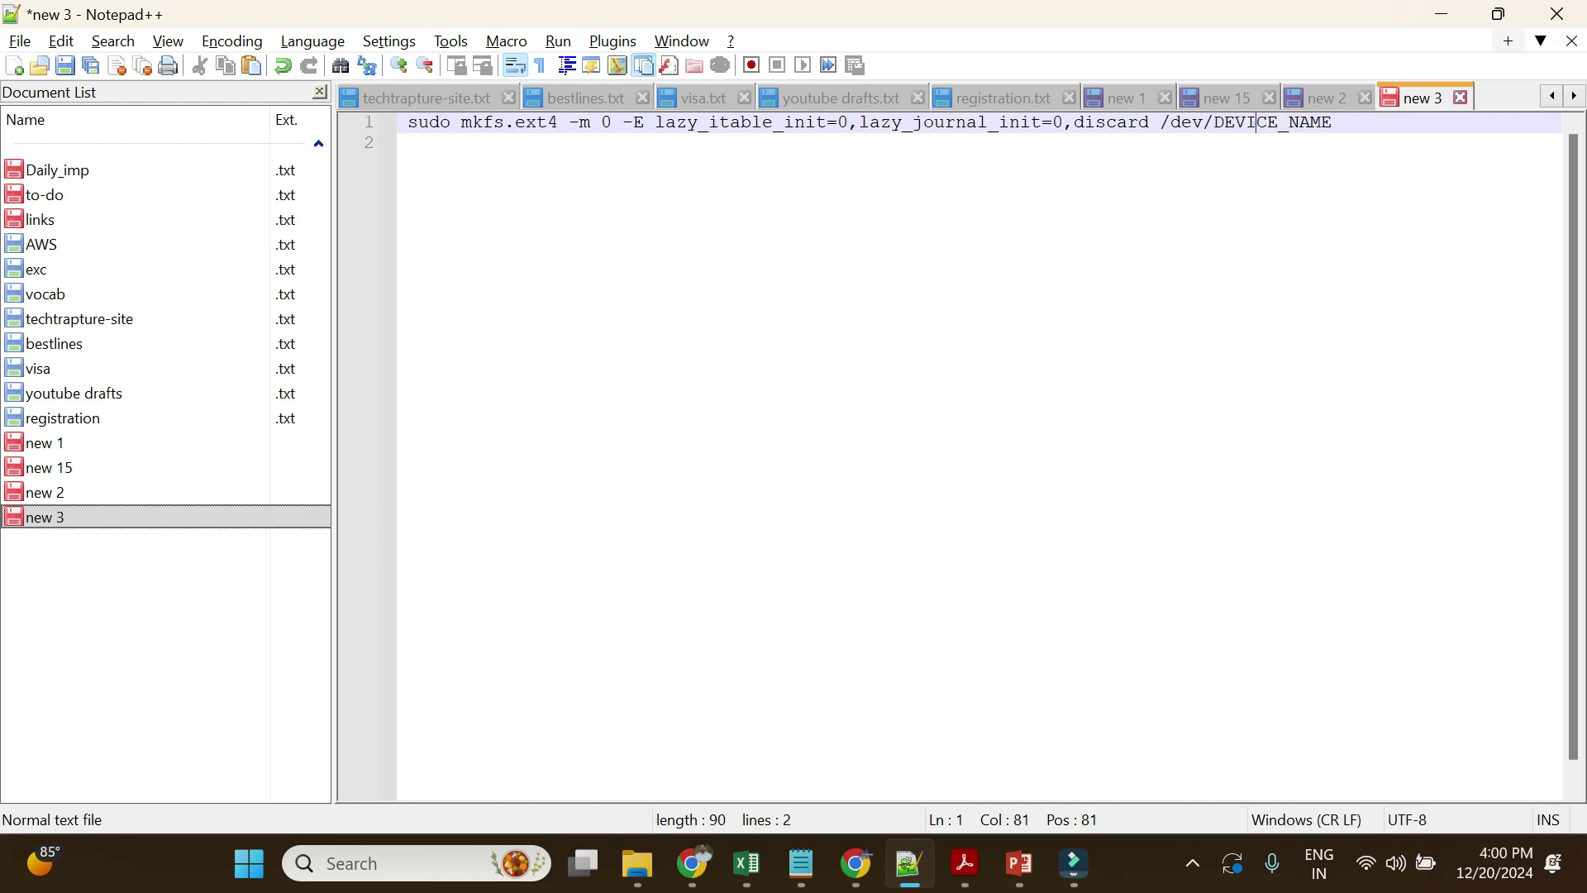
- Replace the DEVICE_NAME placeholder with sdb and check that device name against the lsblk output in the SSH session
double_click(1256, 128)
text(sdb)
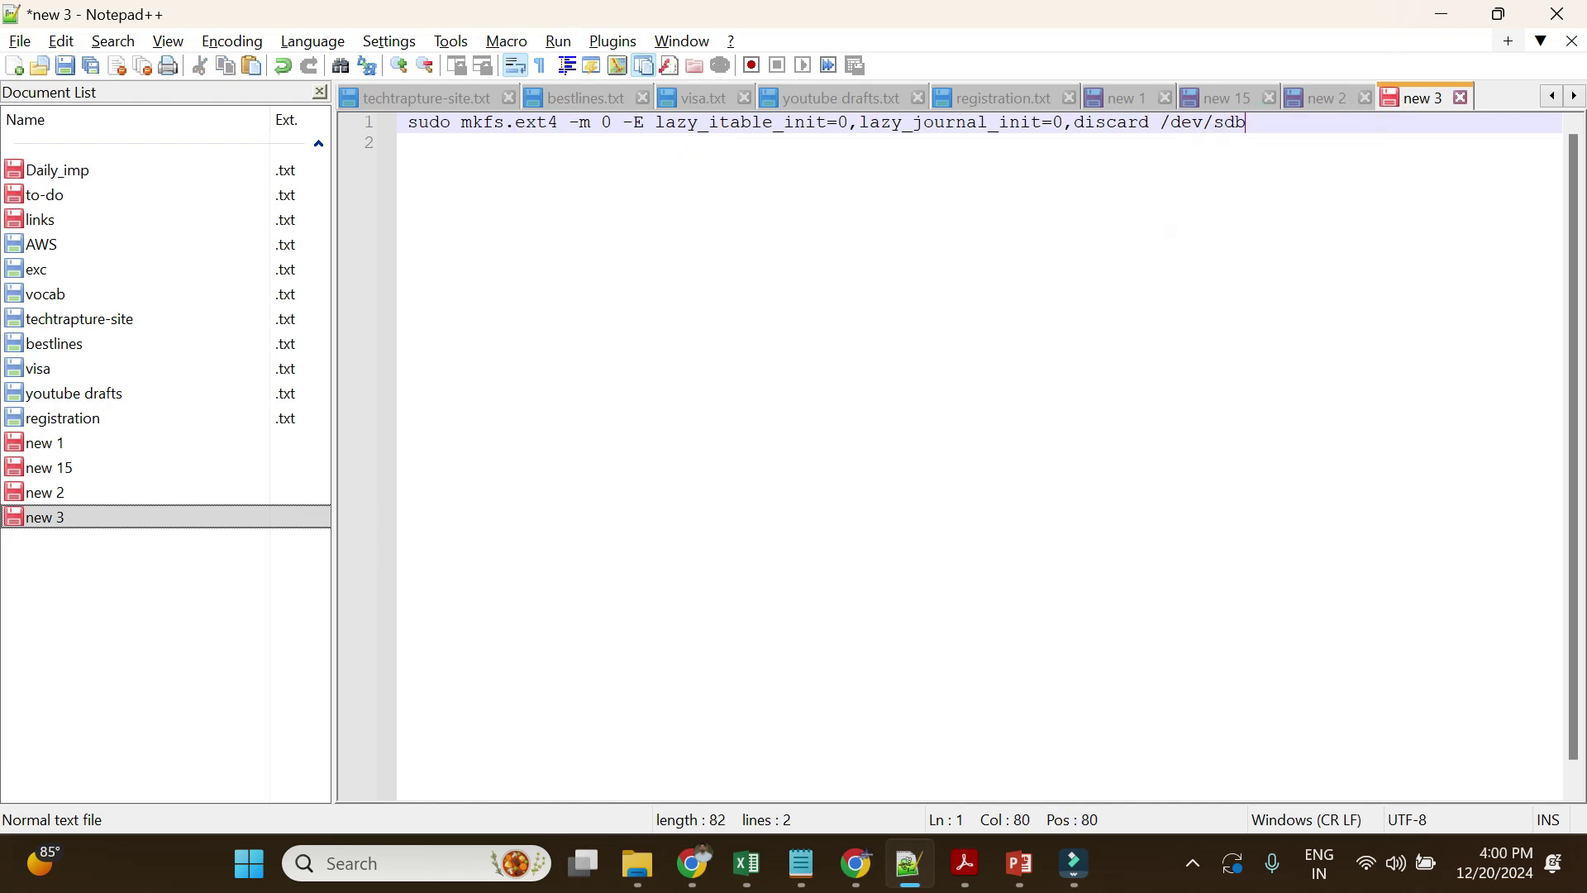
mouse_move(856, 863)
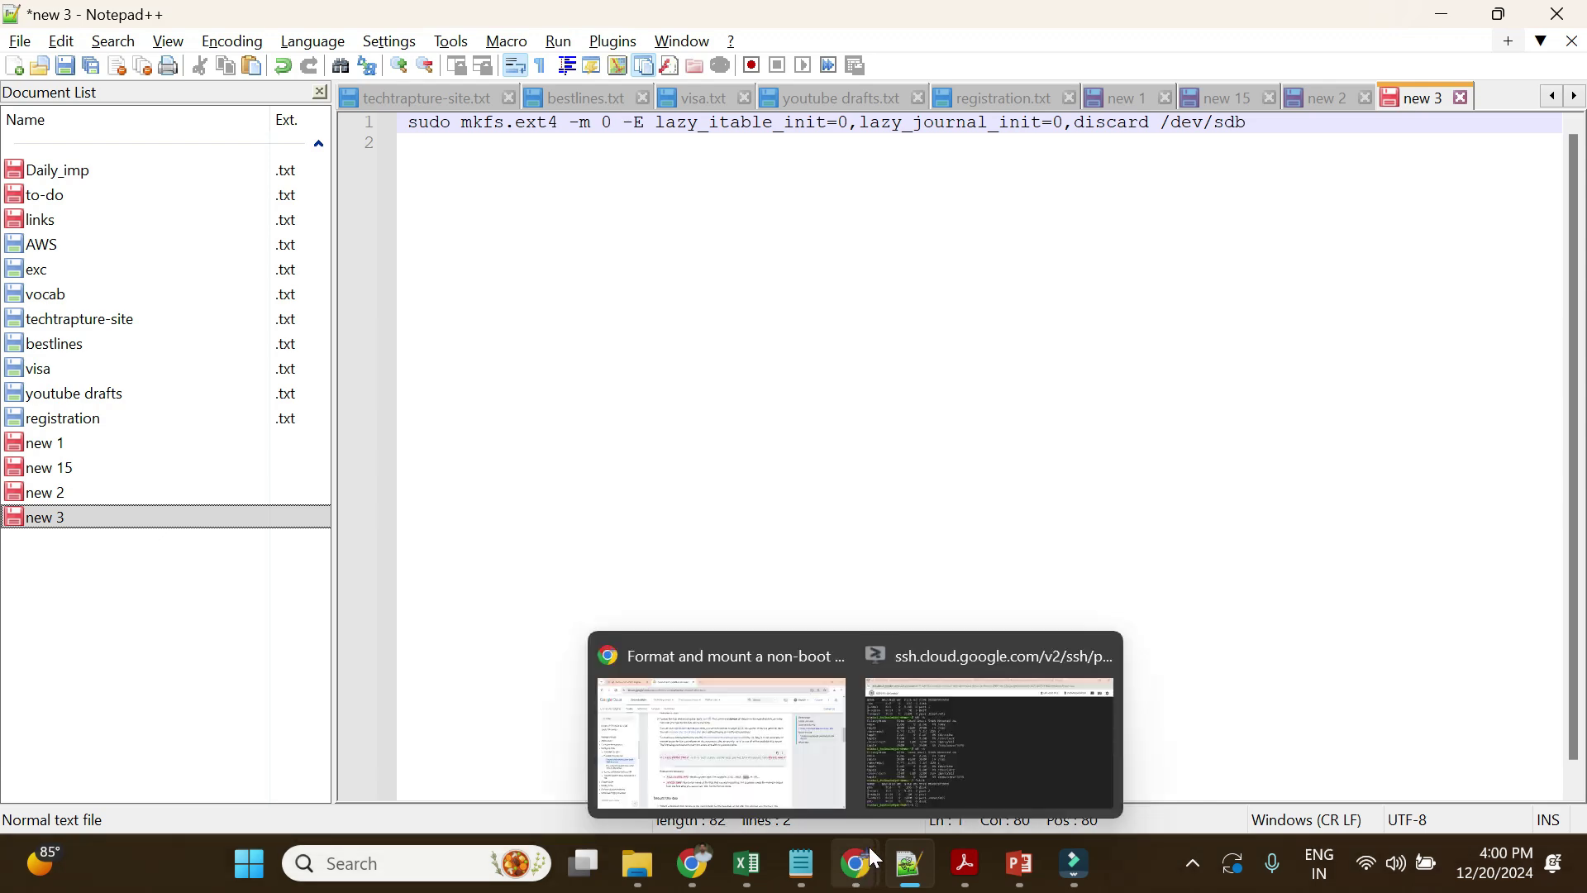
click(957, 744)
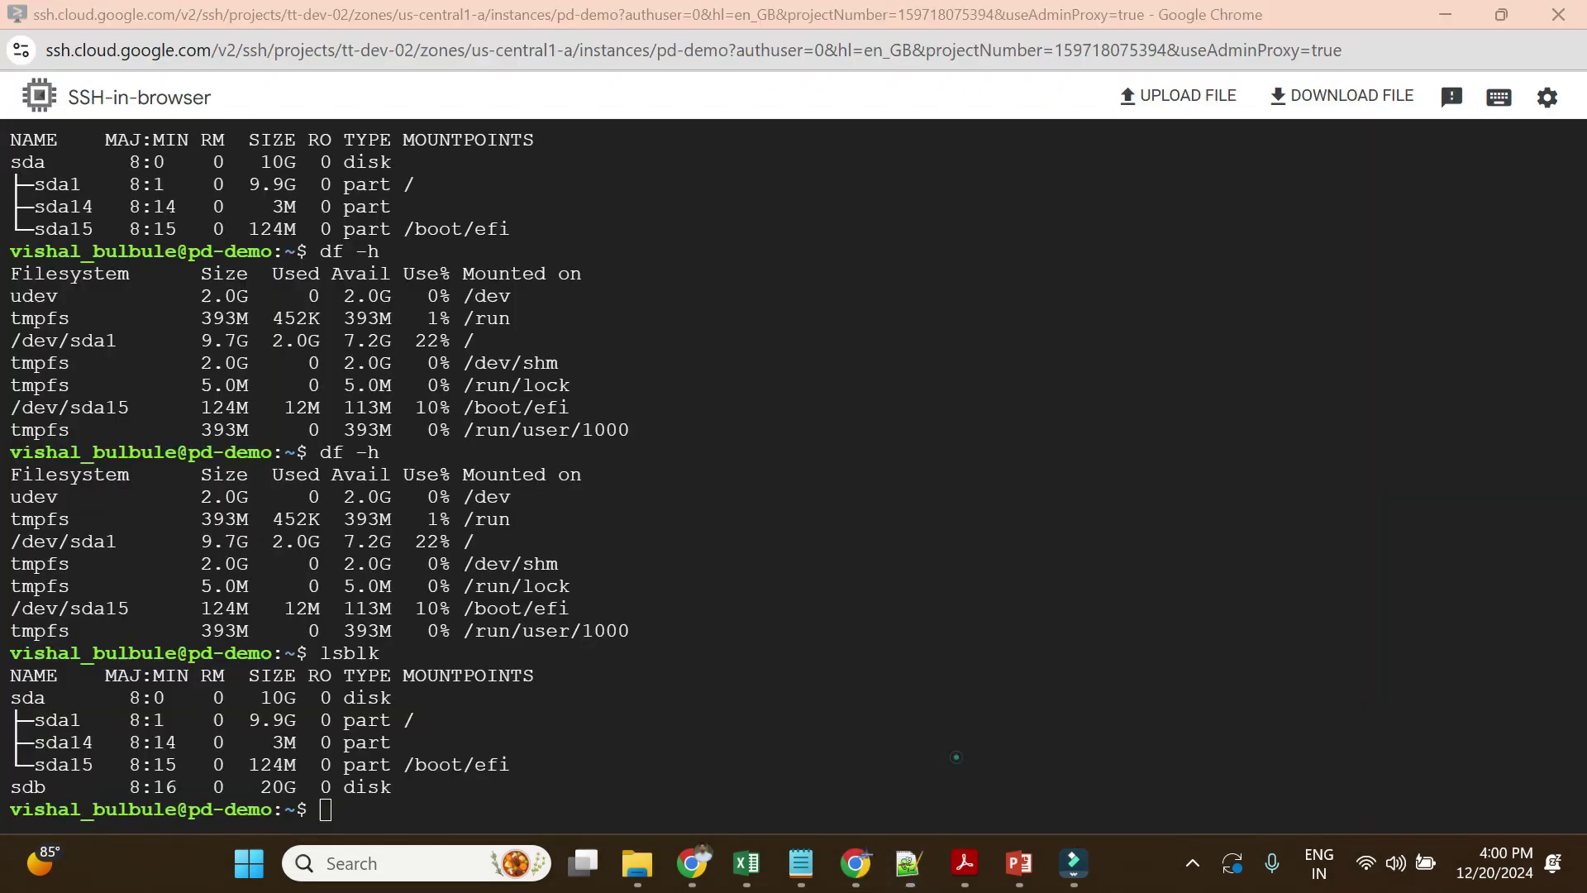
double_click(13, 787)
key(alt+Tab)
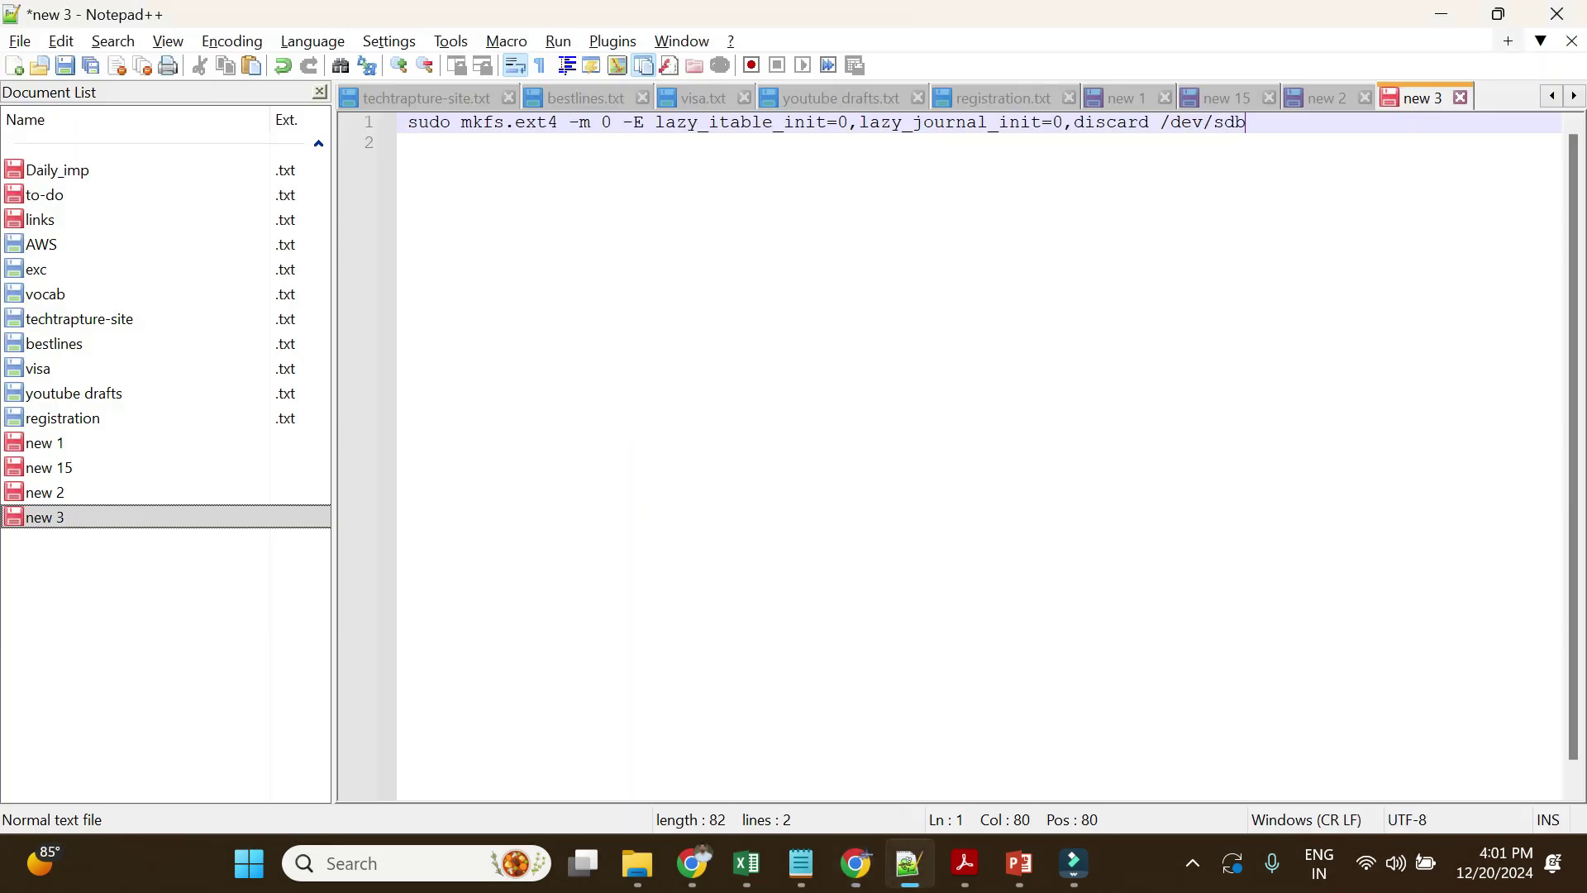
- Copy the completed mkfs.ext4 command from Notepad++ and run it in the SSH session to format /dev/sdb
triple_click(1265, 124)
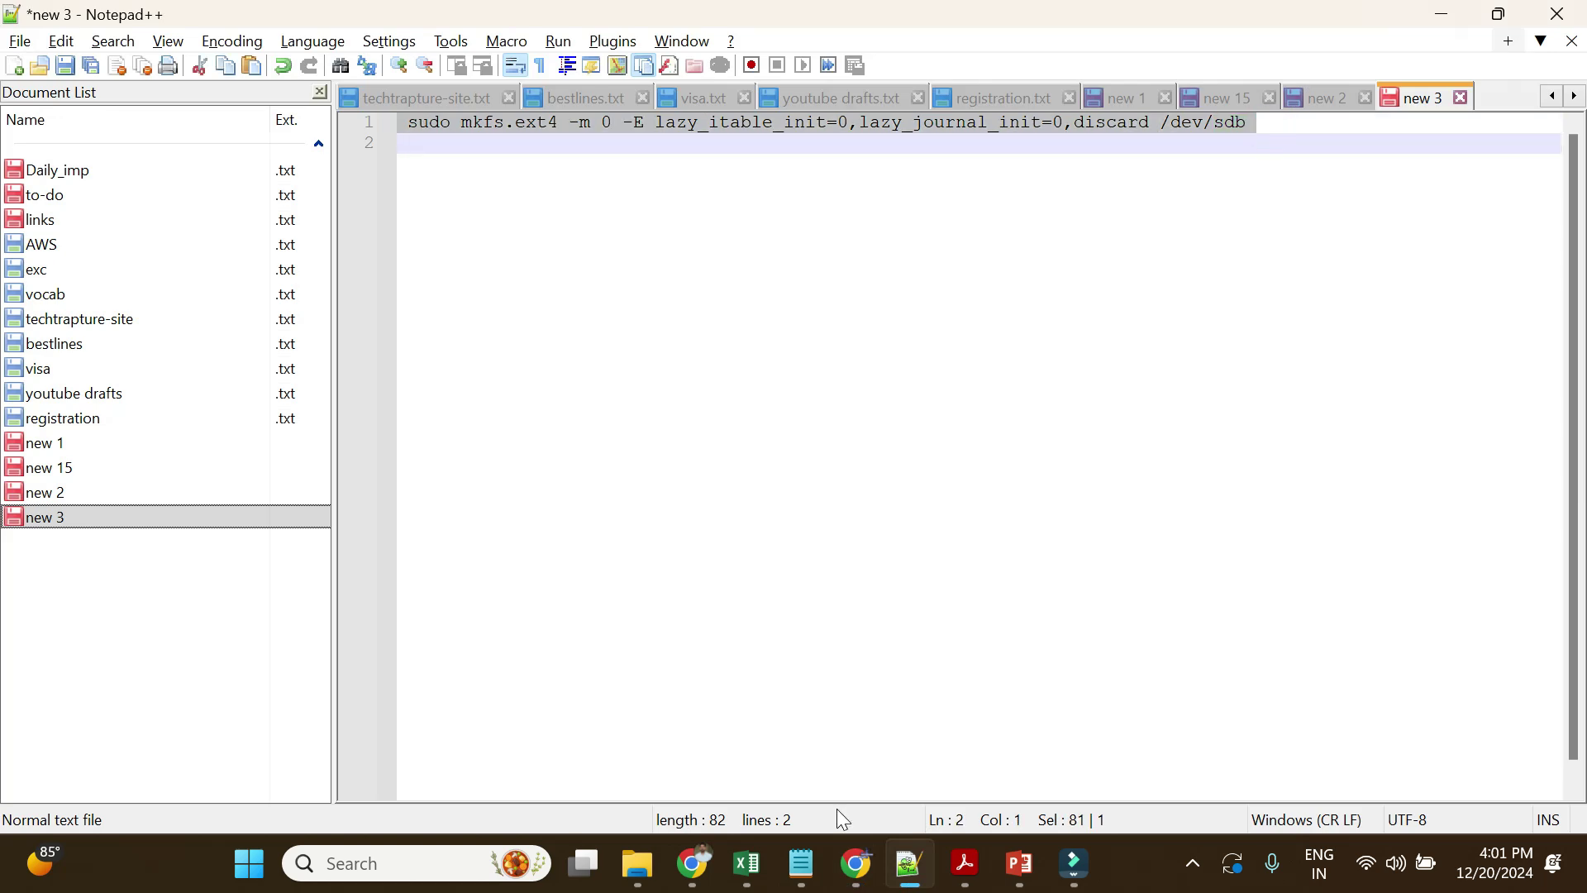
mouse_move(856, 863)
click(914, 751)
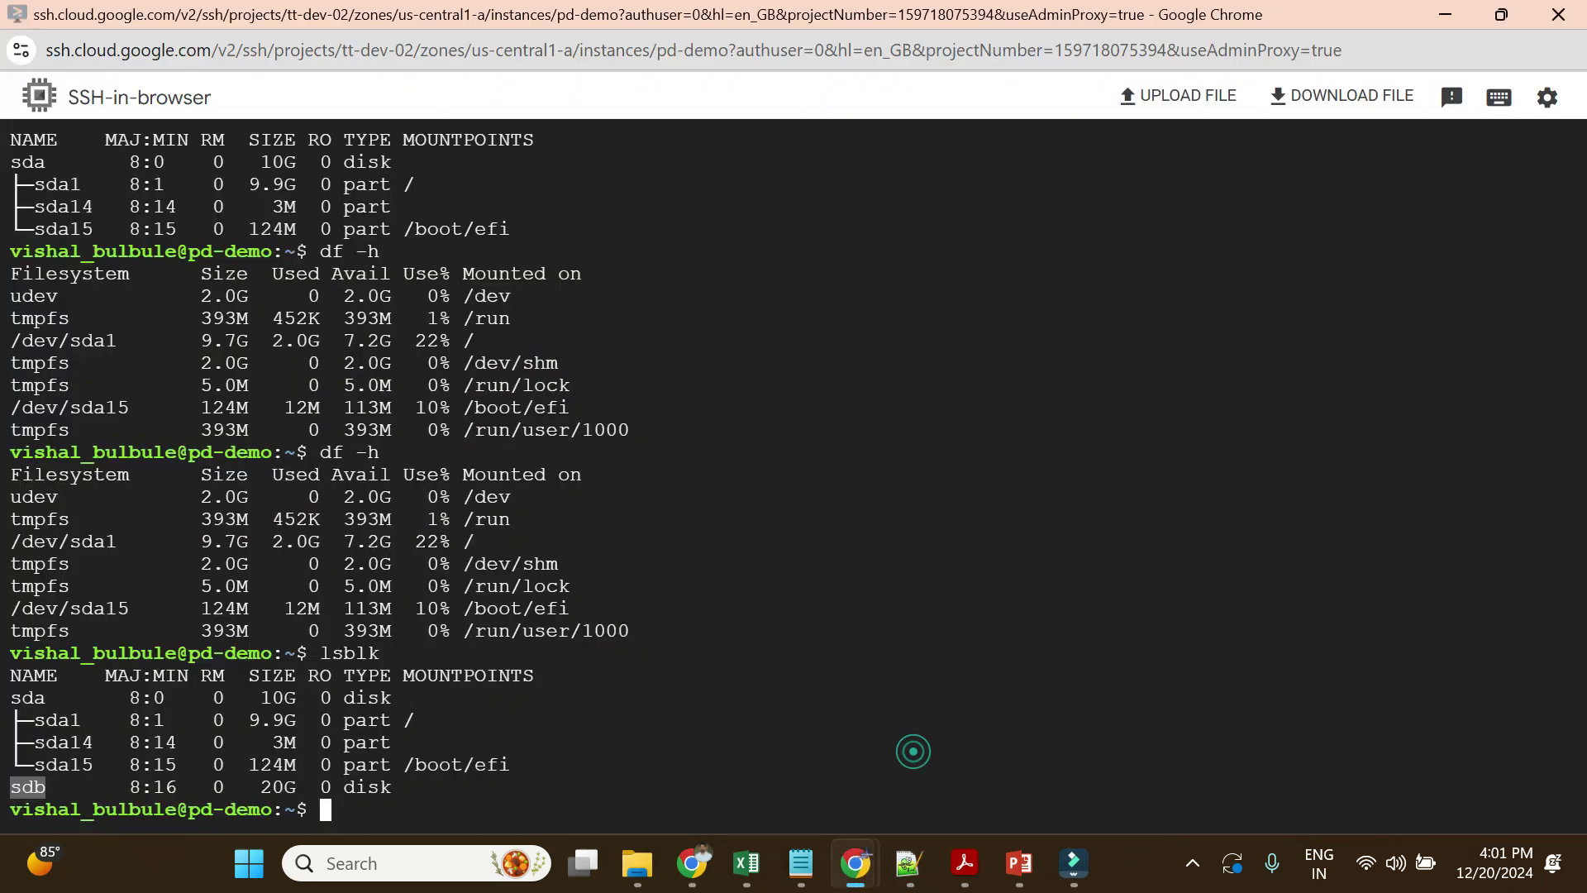
right_click(941, 688)
click(1007, 433)
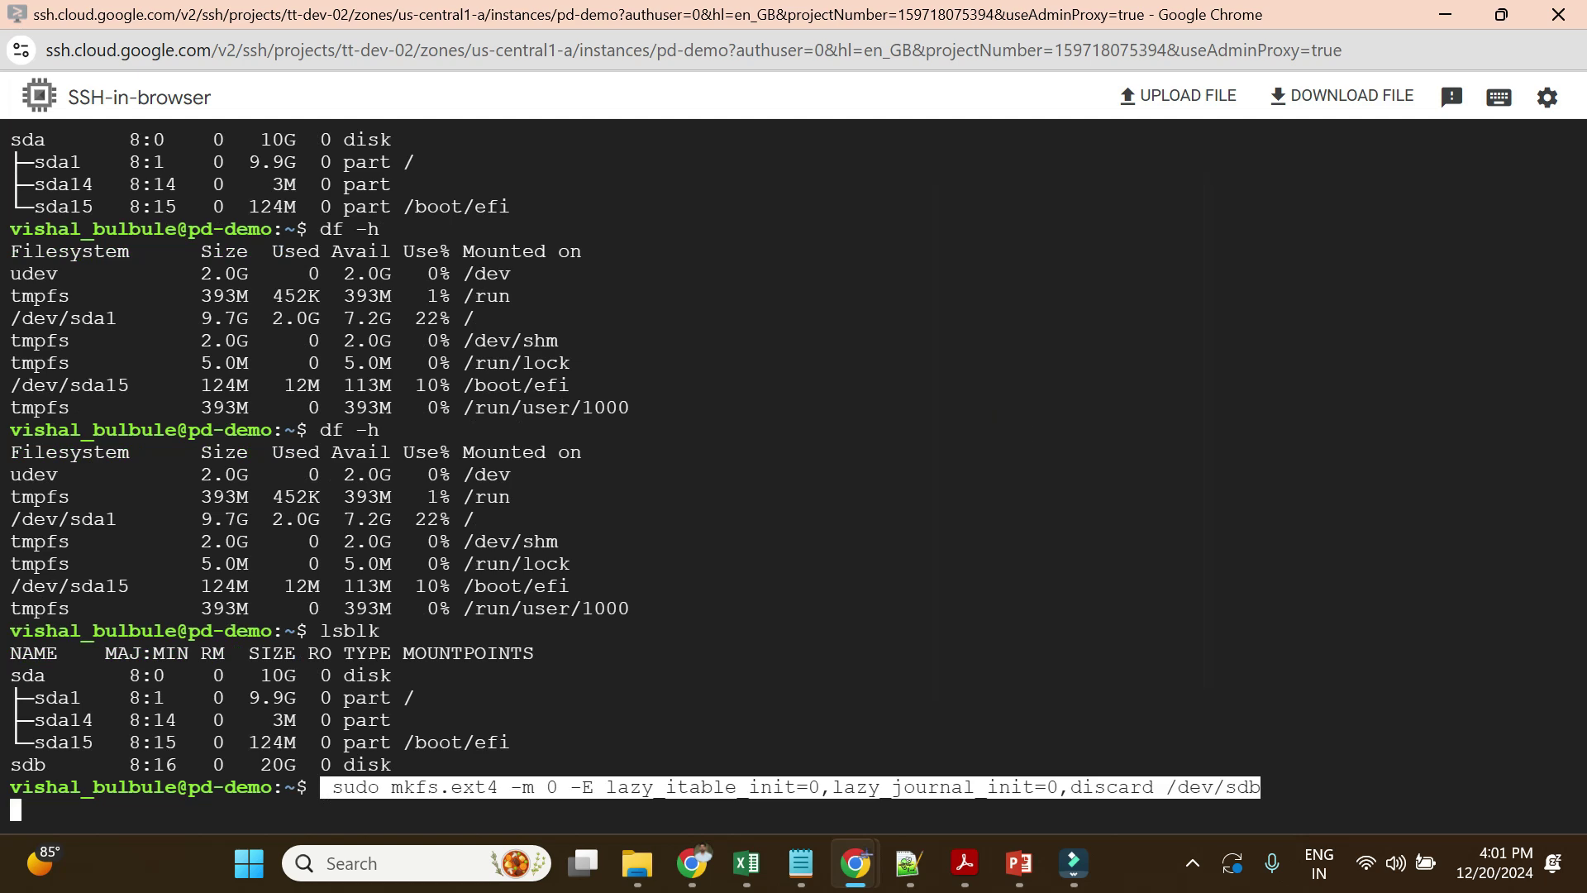
key(Return)
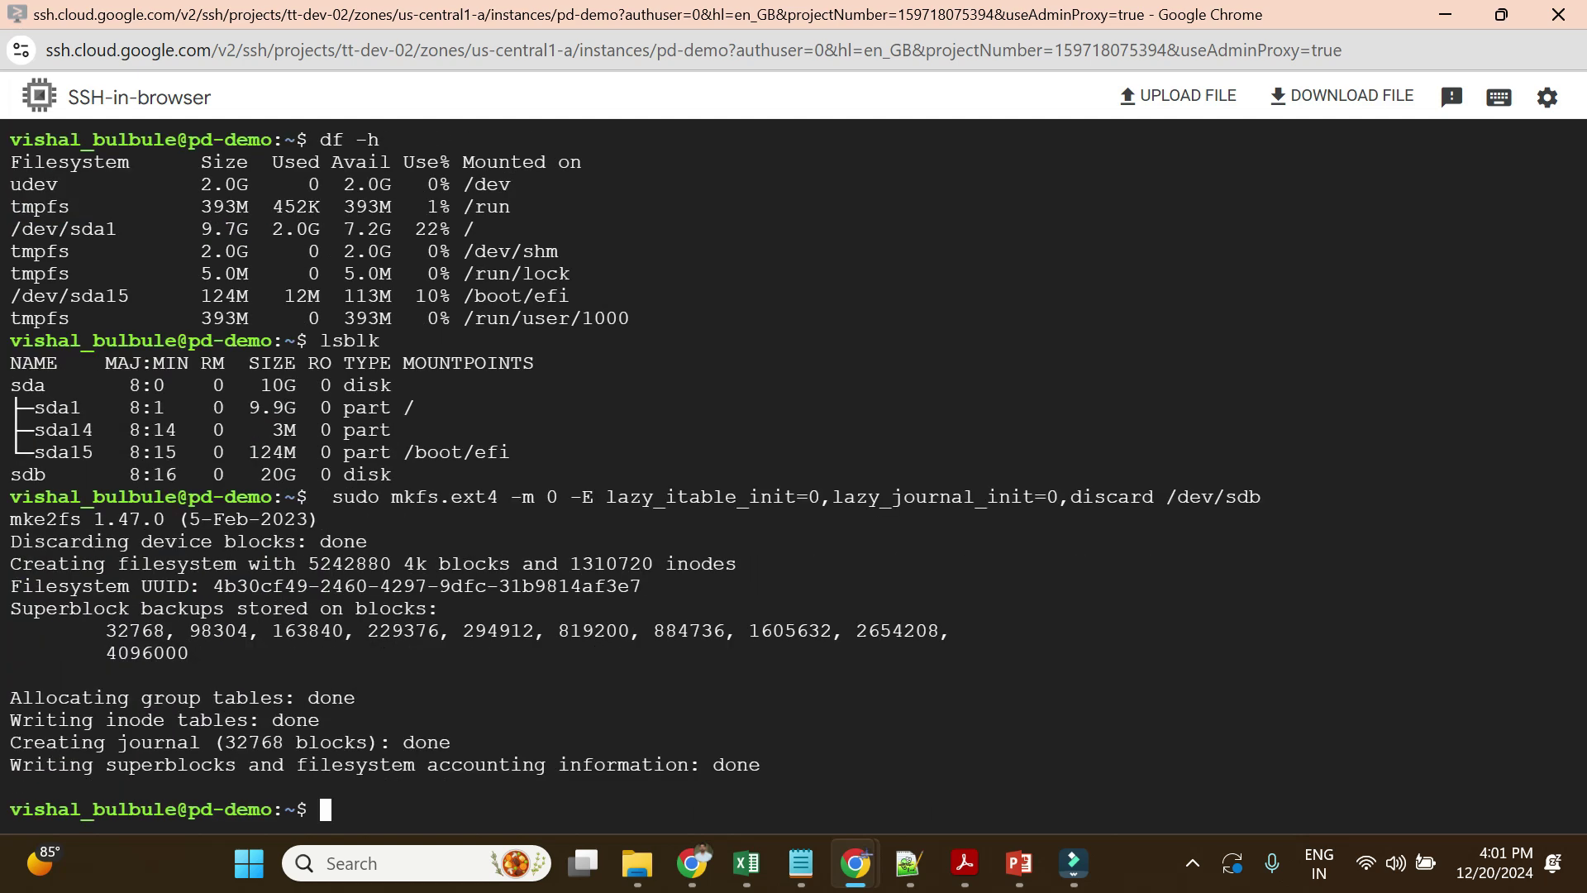
- Look up the sudo mkdir -p /mnt/disks/MOUNT_DIR command in the guide's "Mount the disk" section and return to the SSH session
mouse_move(856, 863)
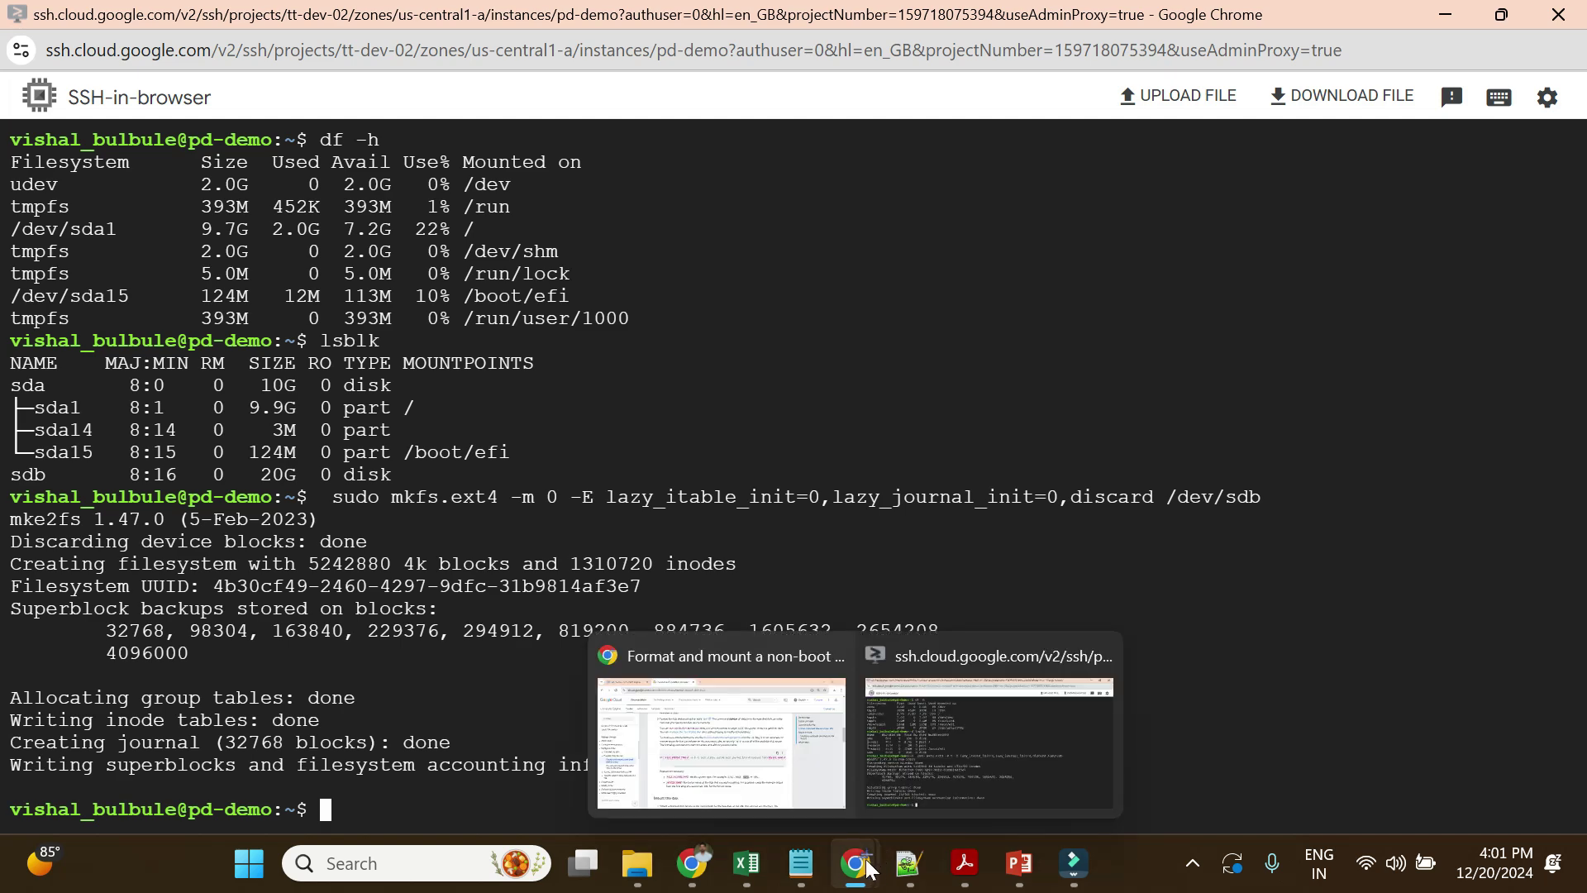
click(794, 766)
scroll(883, 612, down, 1)
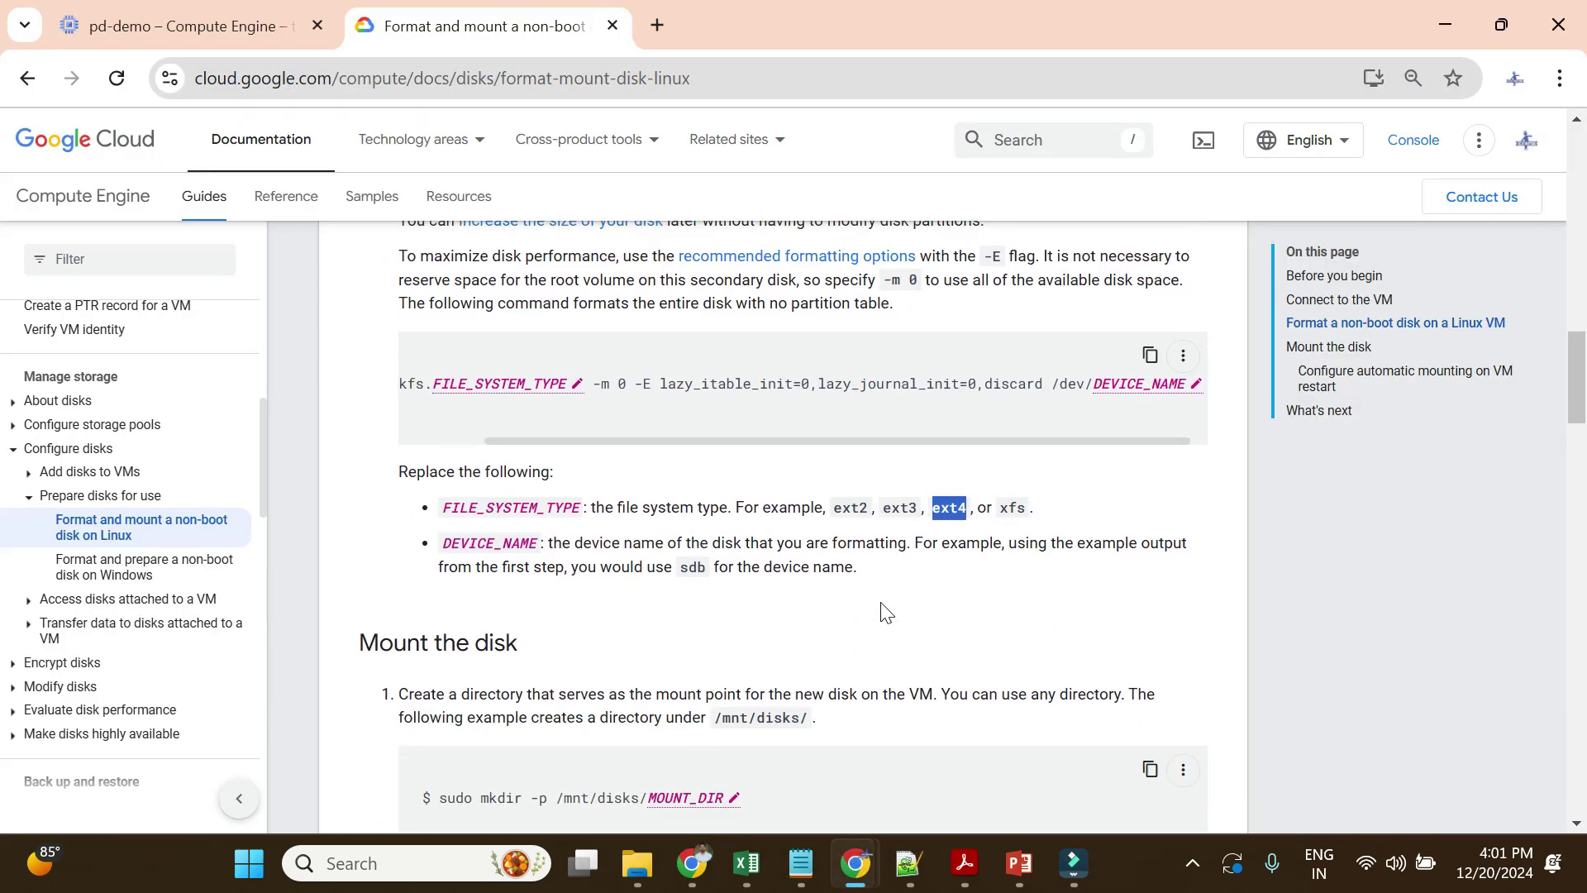
scroll(886, 612, down, 2)
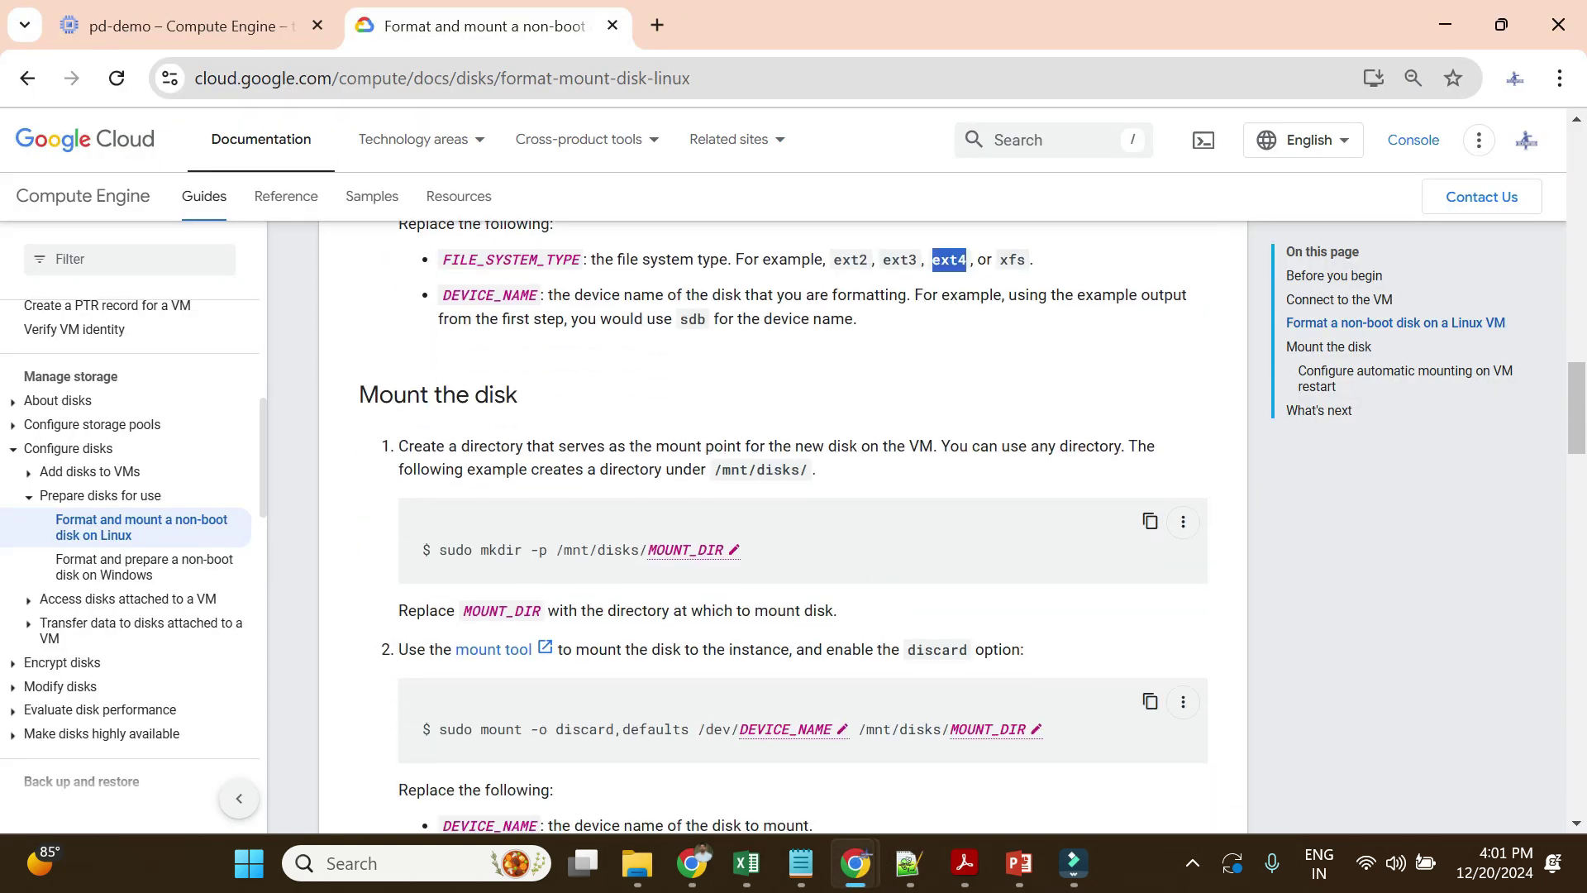
drag(436, 550, 800, 544)
click(810, 546)
mouse_move(877, 837)
click(959, 738)
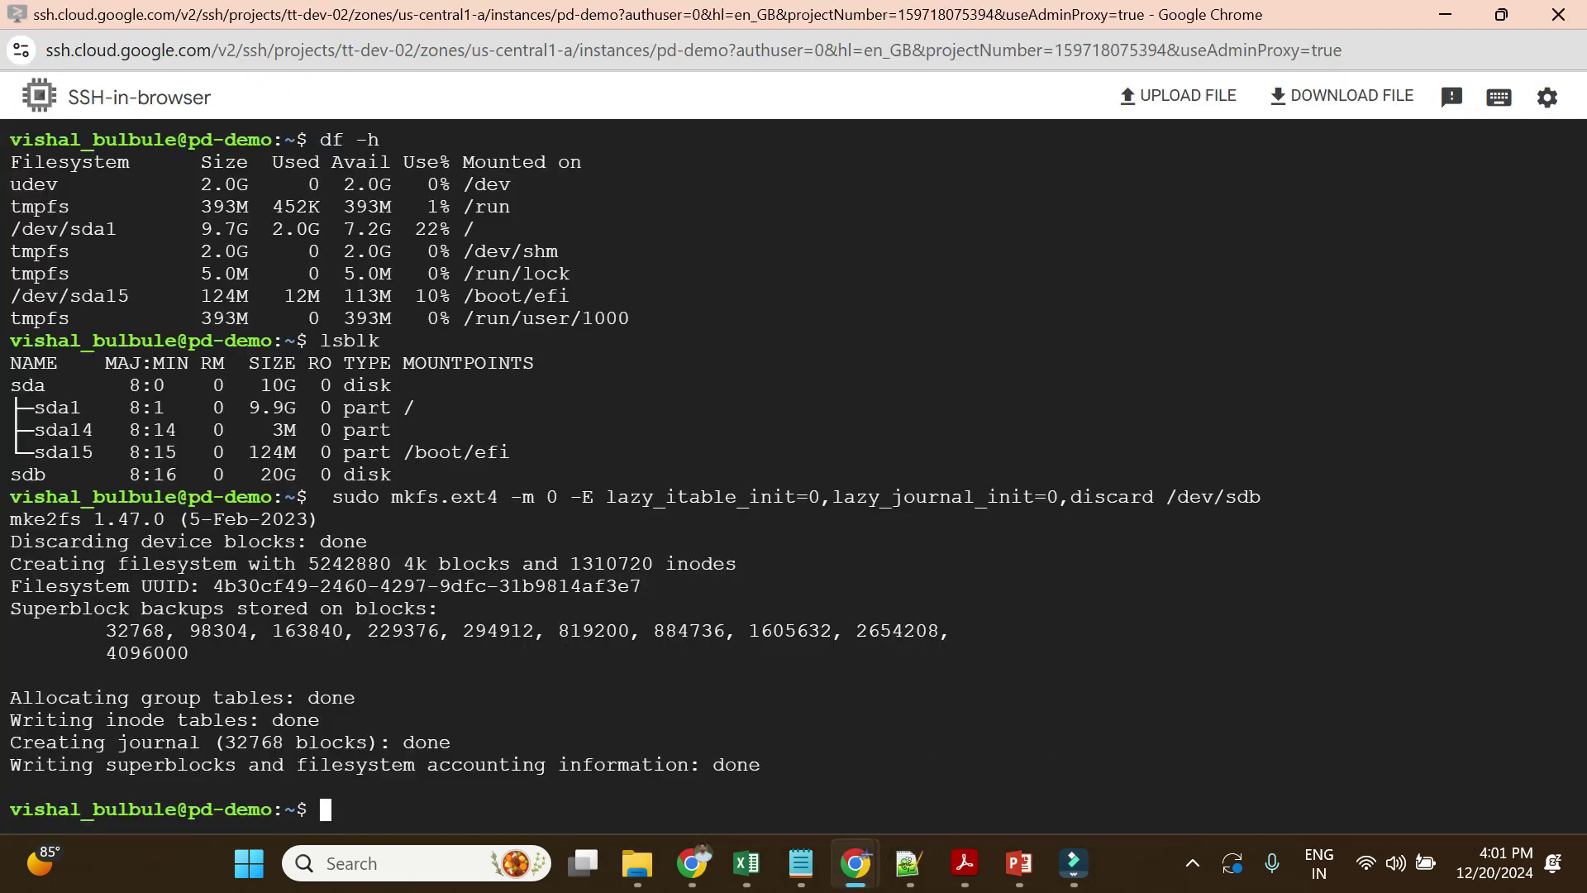
- Create the mount-point directory /data with sudo mkdir in the SSH session
text(sudo mkdir /data)
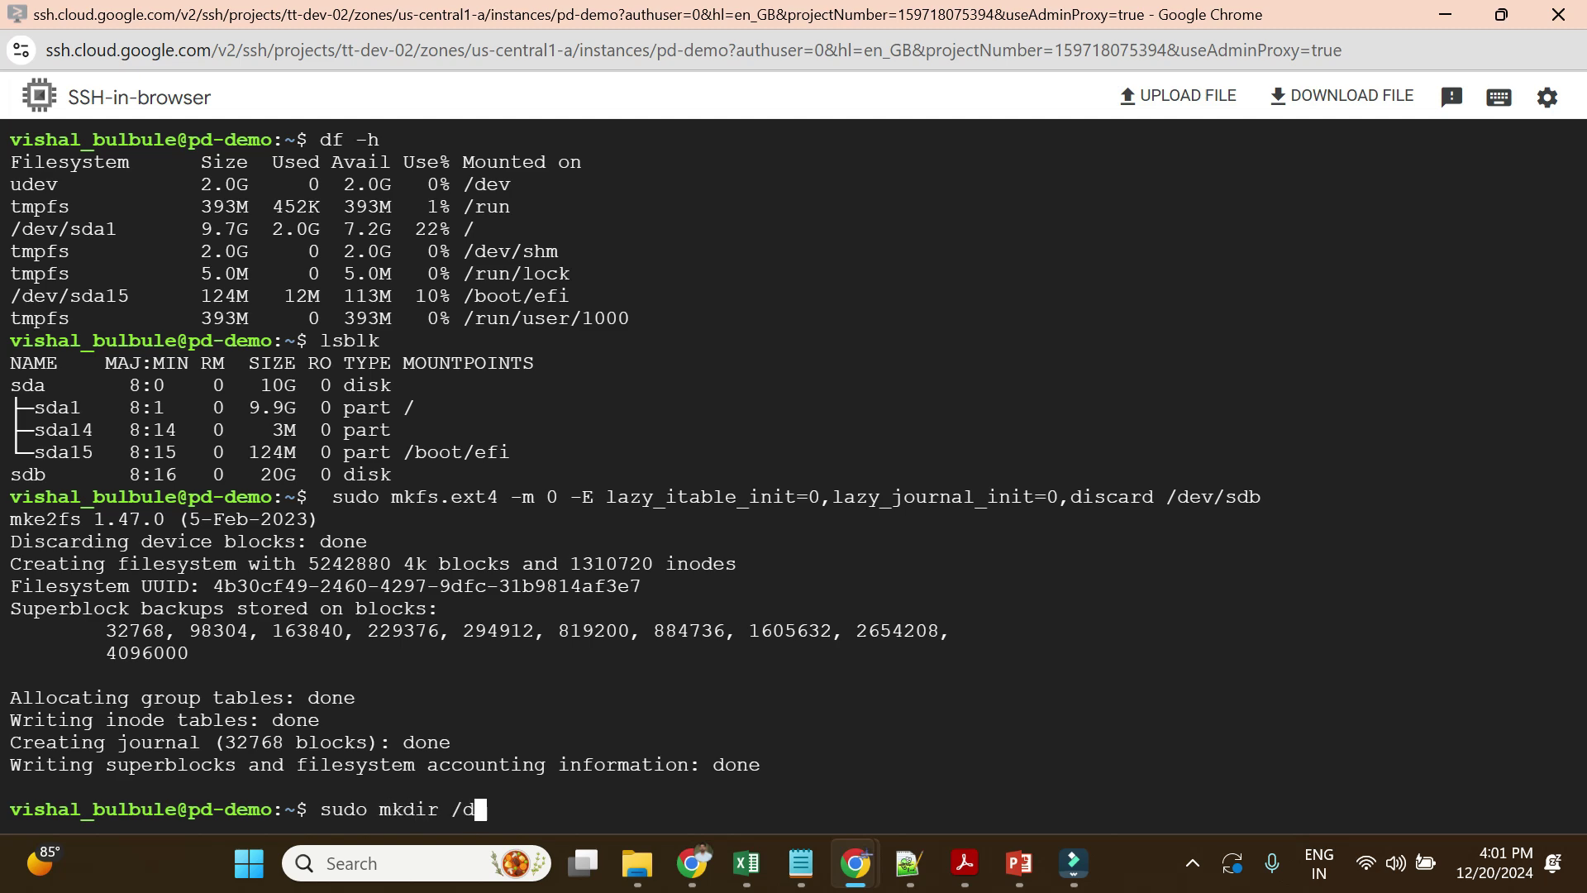
key(Return)
- Copy the sudo mount command from the guide's "Mount the disk" section into the Notepad++ note below the mkfs.ext4 line
key(alt+Tab)
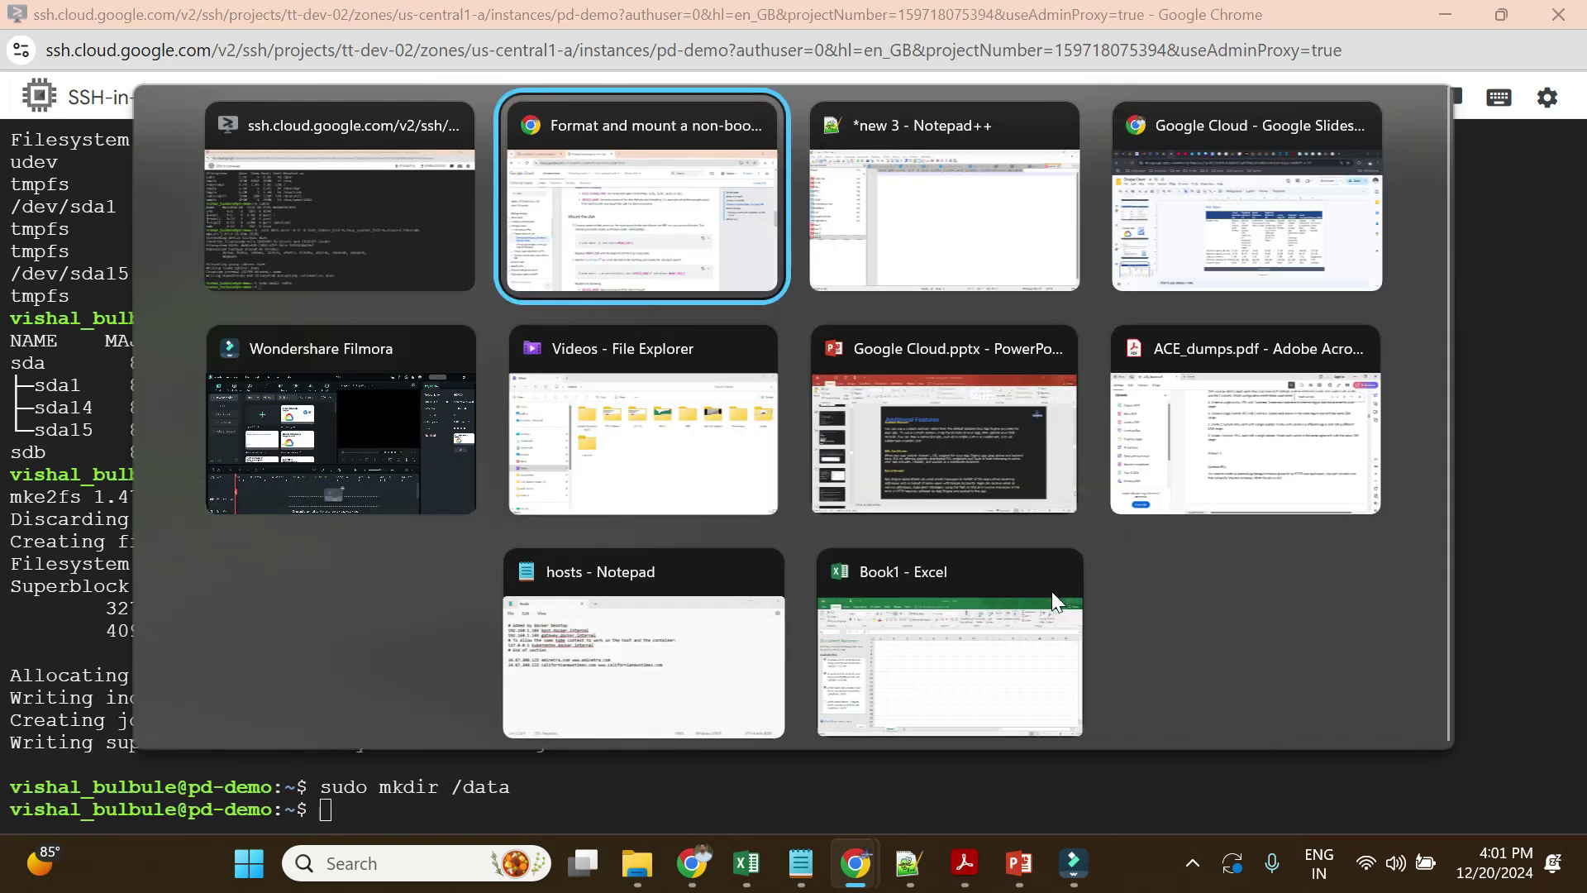
scroll(918, 536, down, 1)
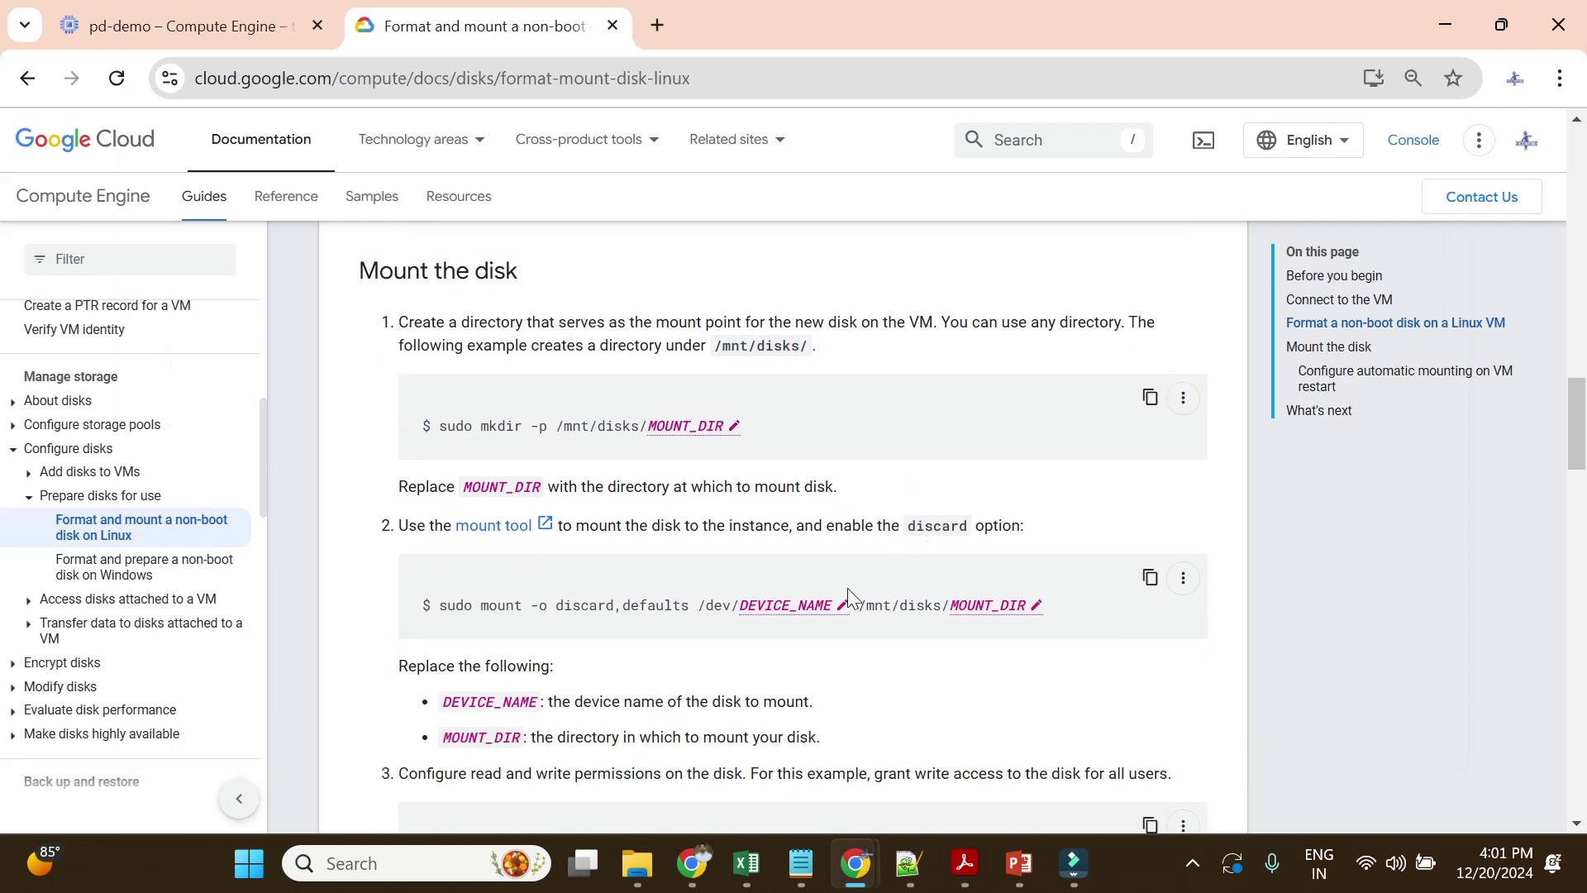
click(1151, 578)
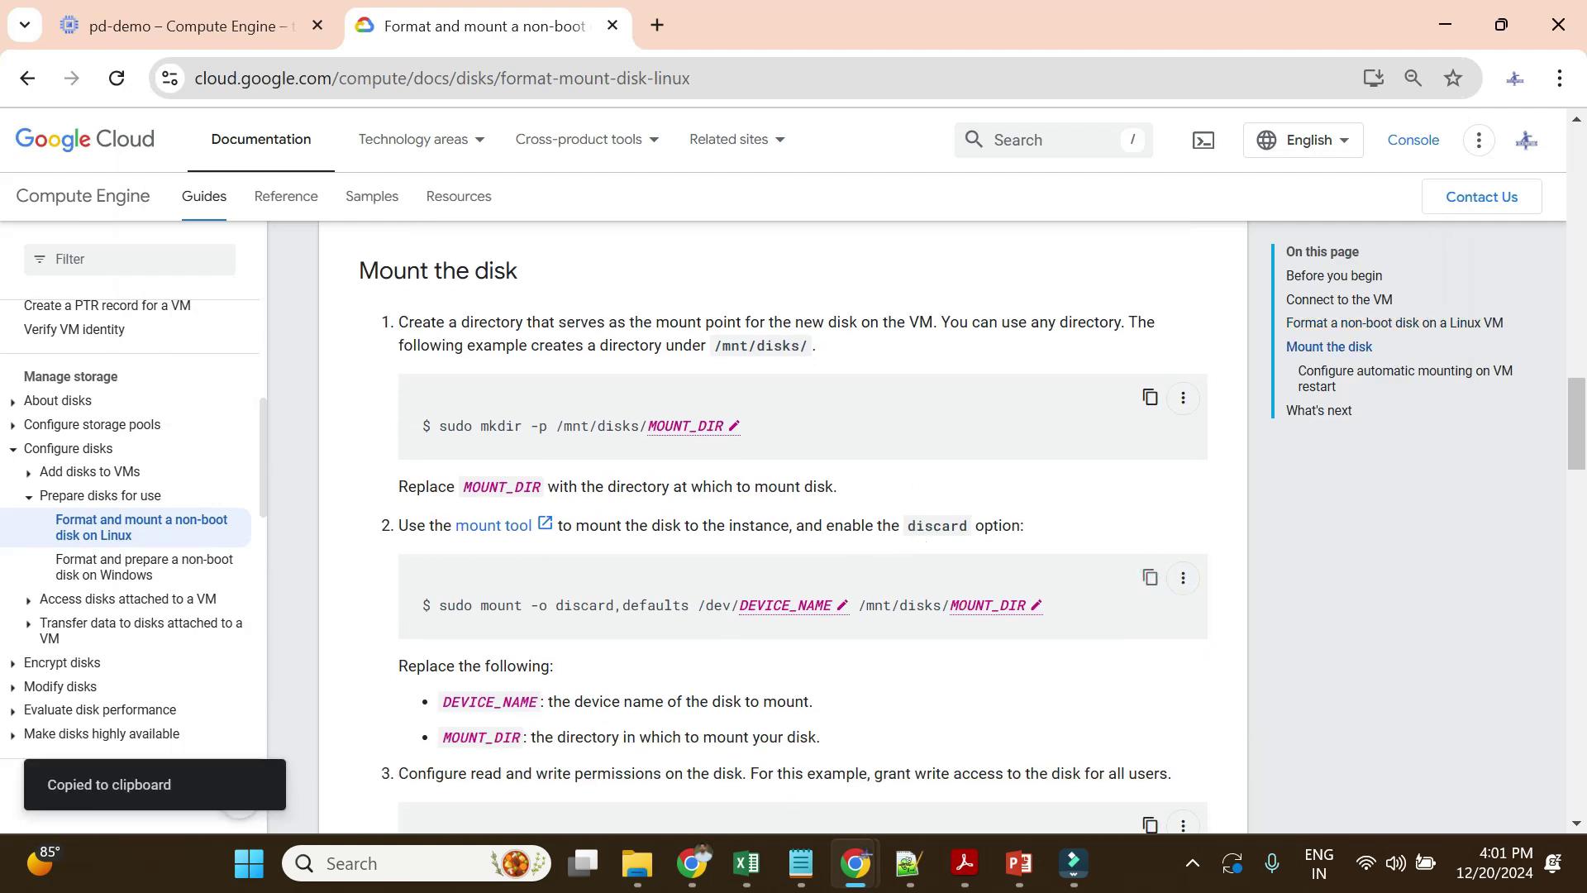
click(909, 864)
click(933, 377)
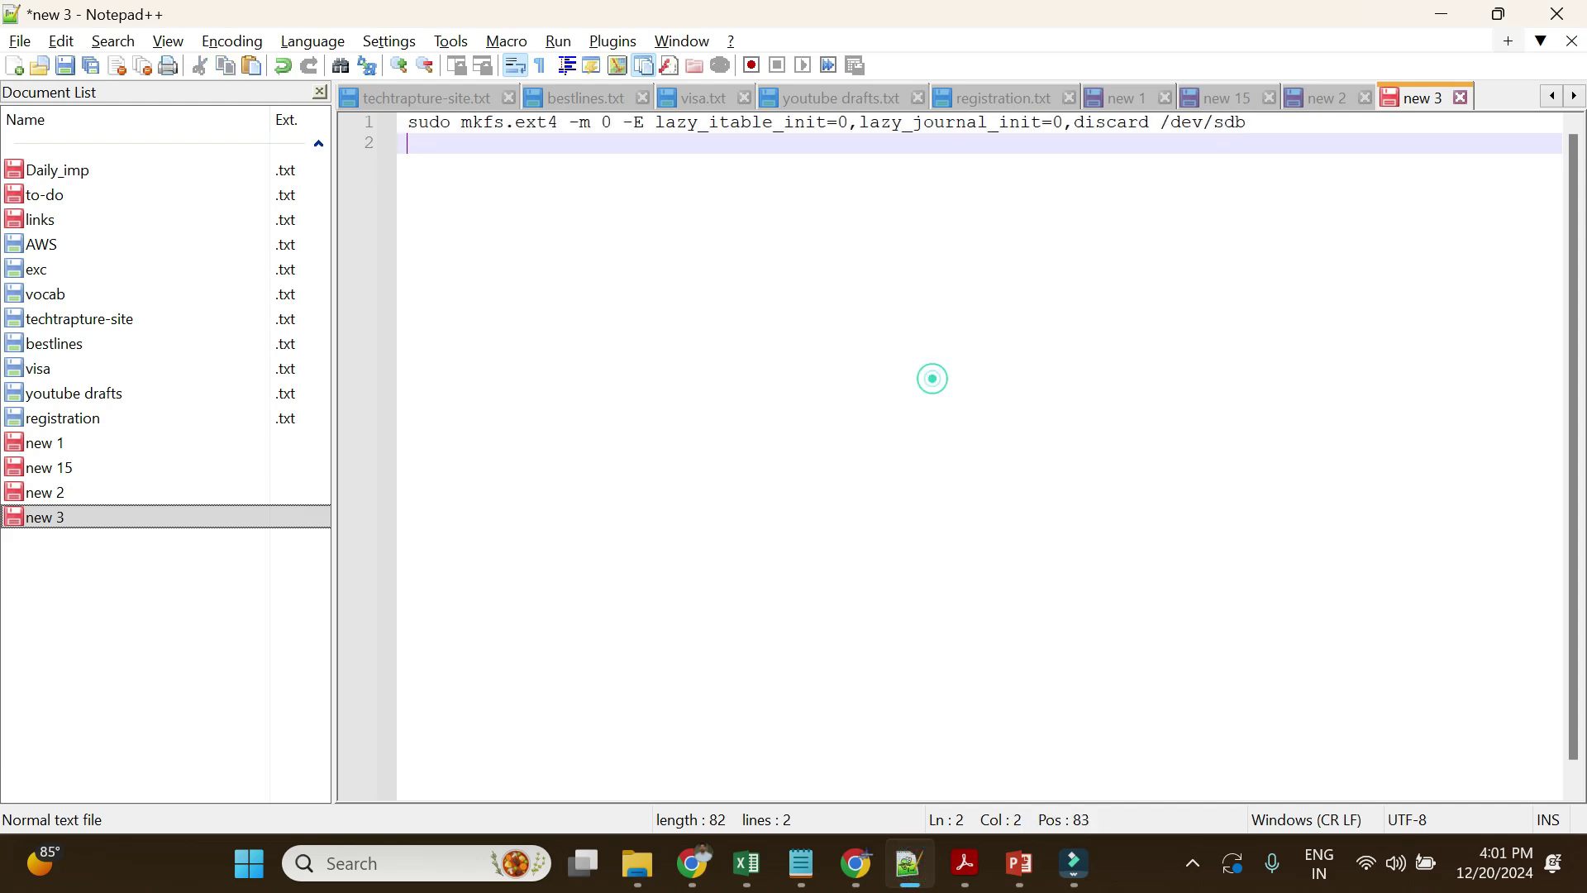
key(Return)
key(Return)
key(ctrl+v)
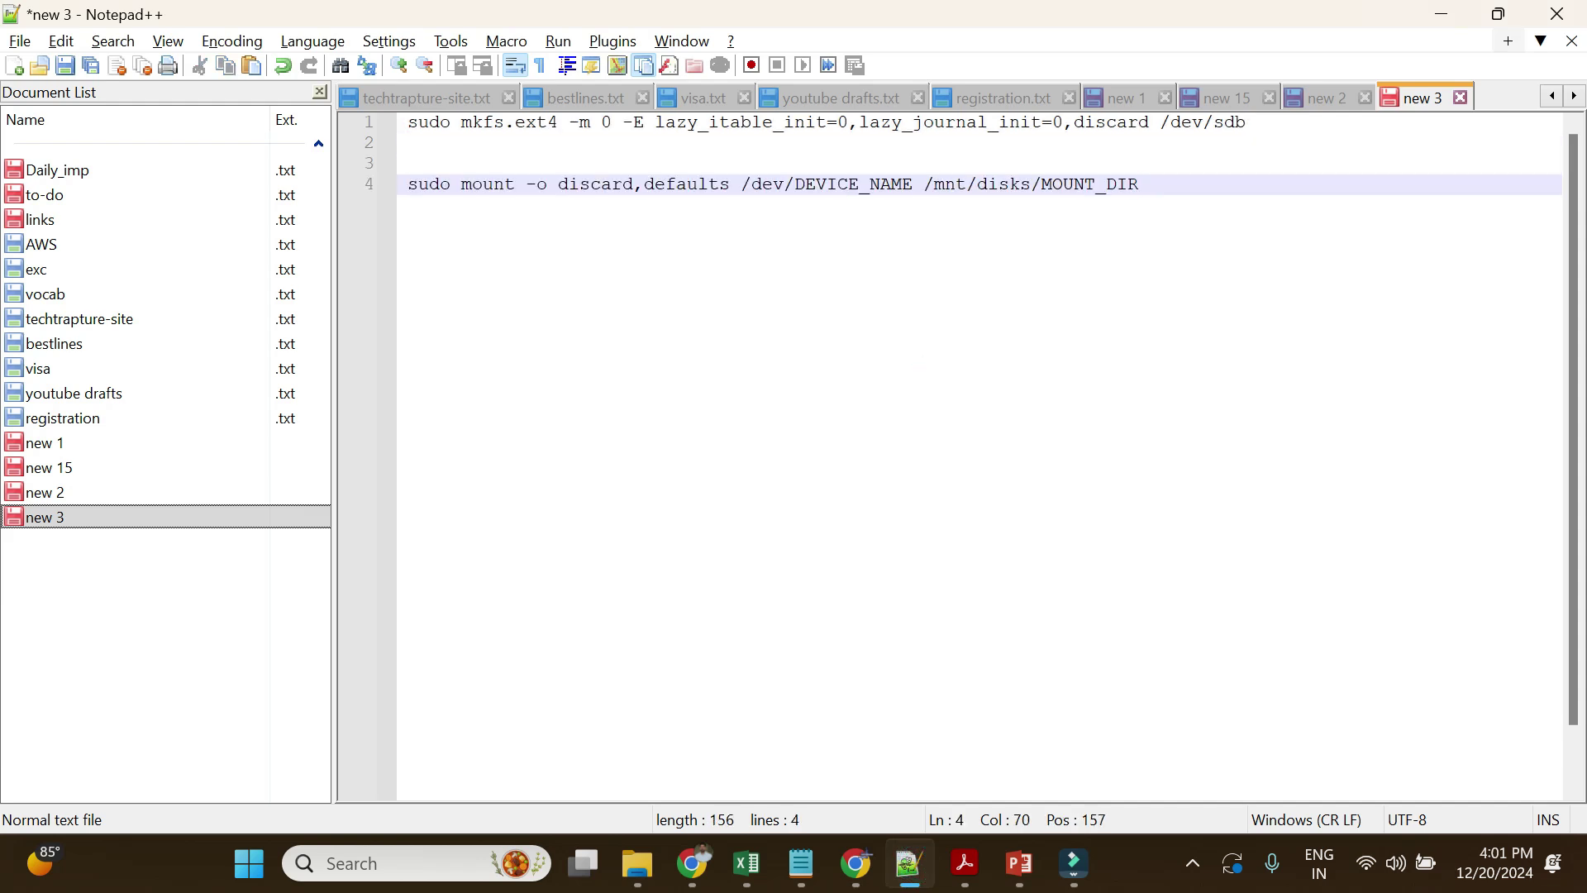
- In the noted mount command, replace DEVICE_NAME with sdb and the /mnt/disks/MOUNT_DIR path with /data
double_click(814, 184)
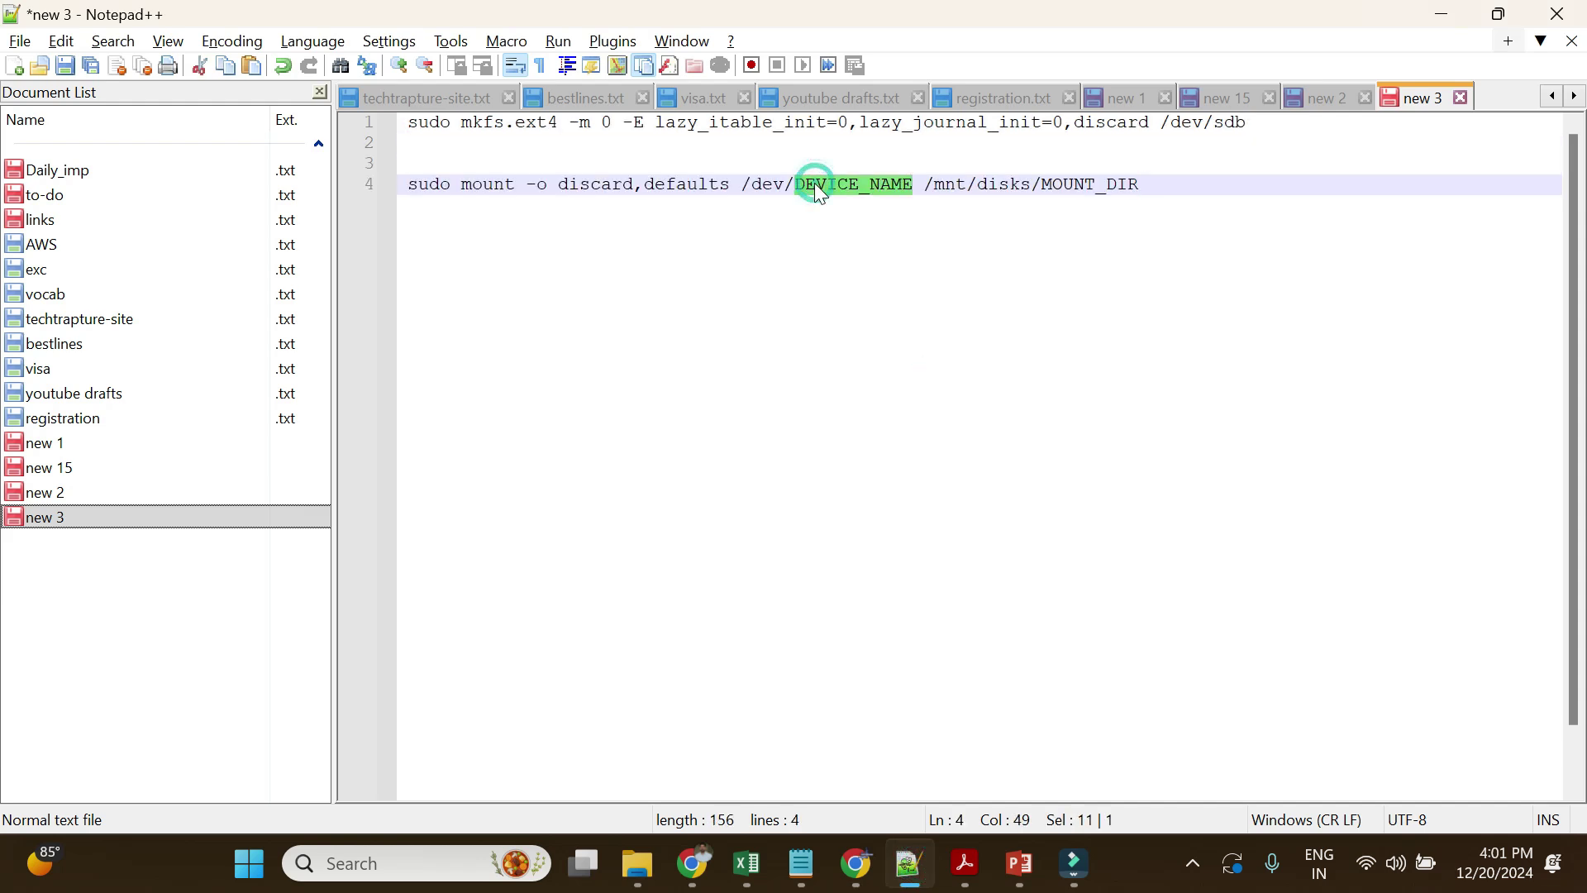
text(sdb)
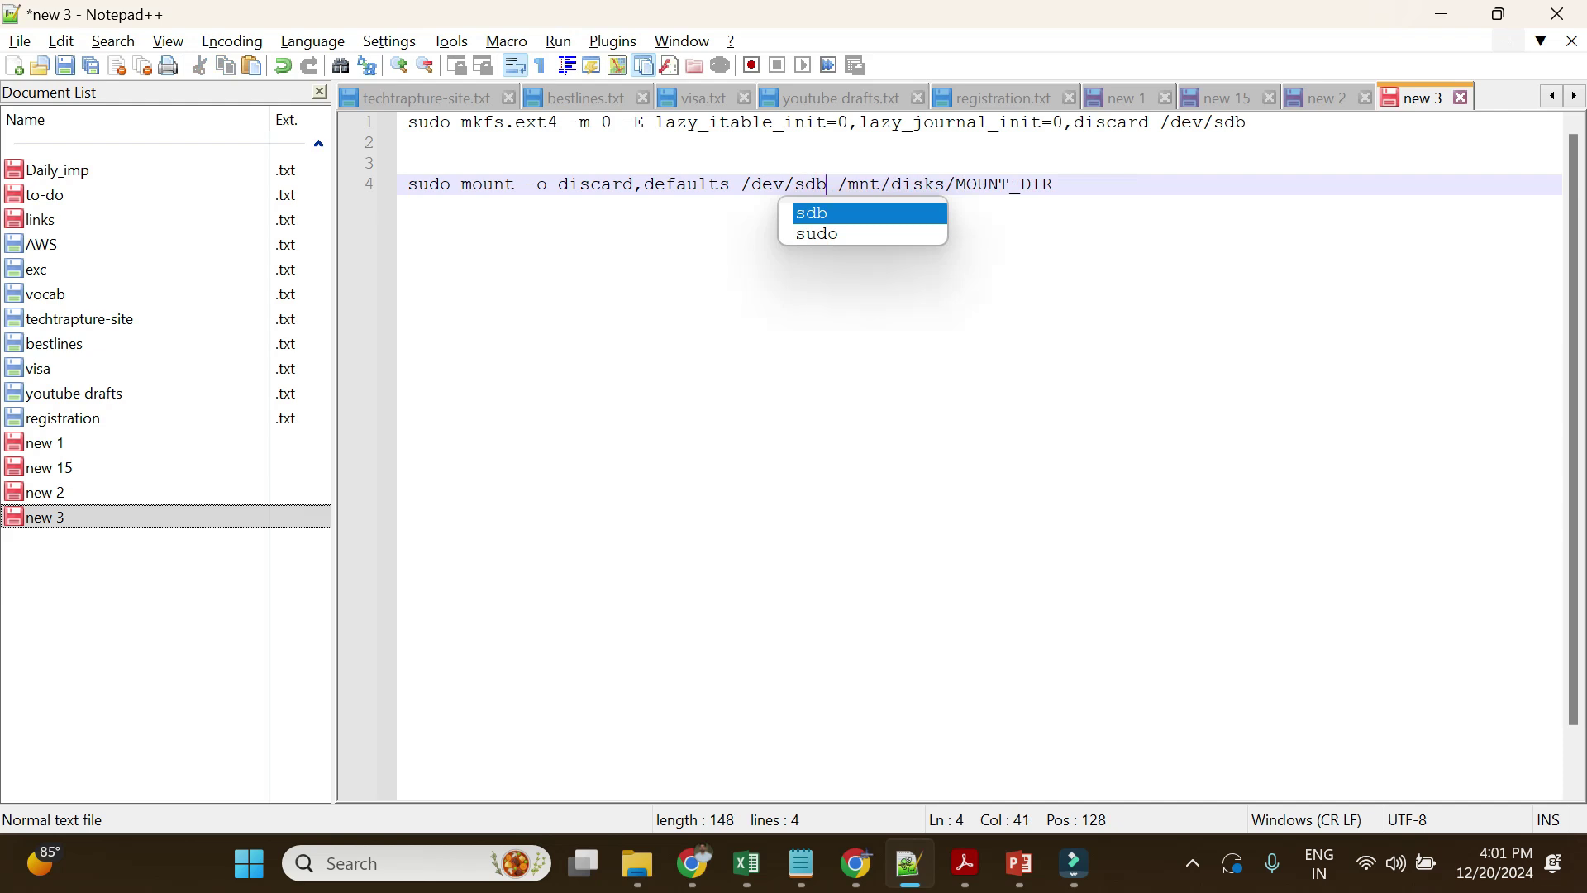
double_click(984, 183)
drag(984, 184, 847, 184)
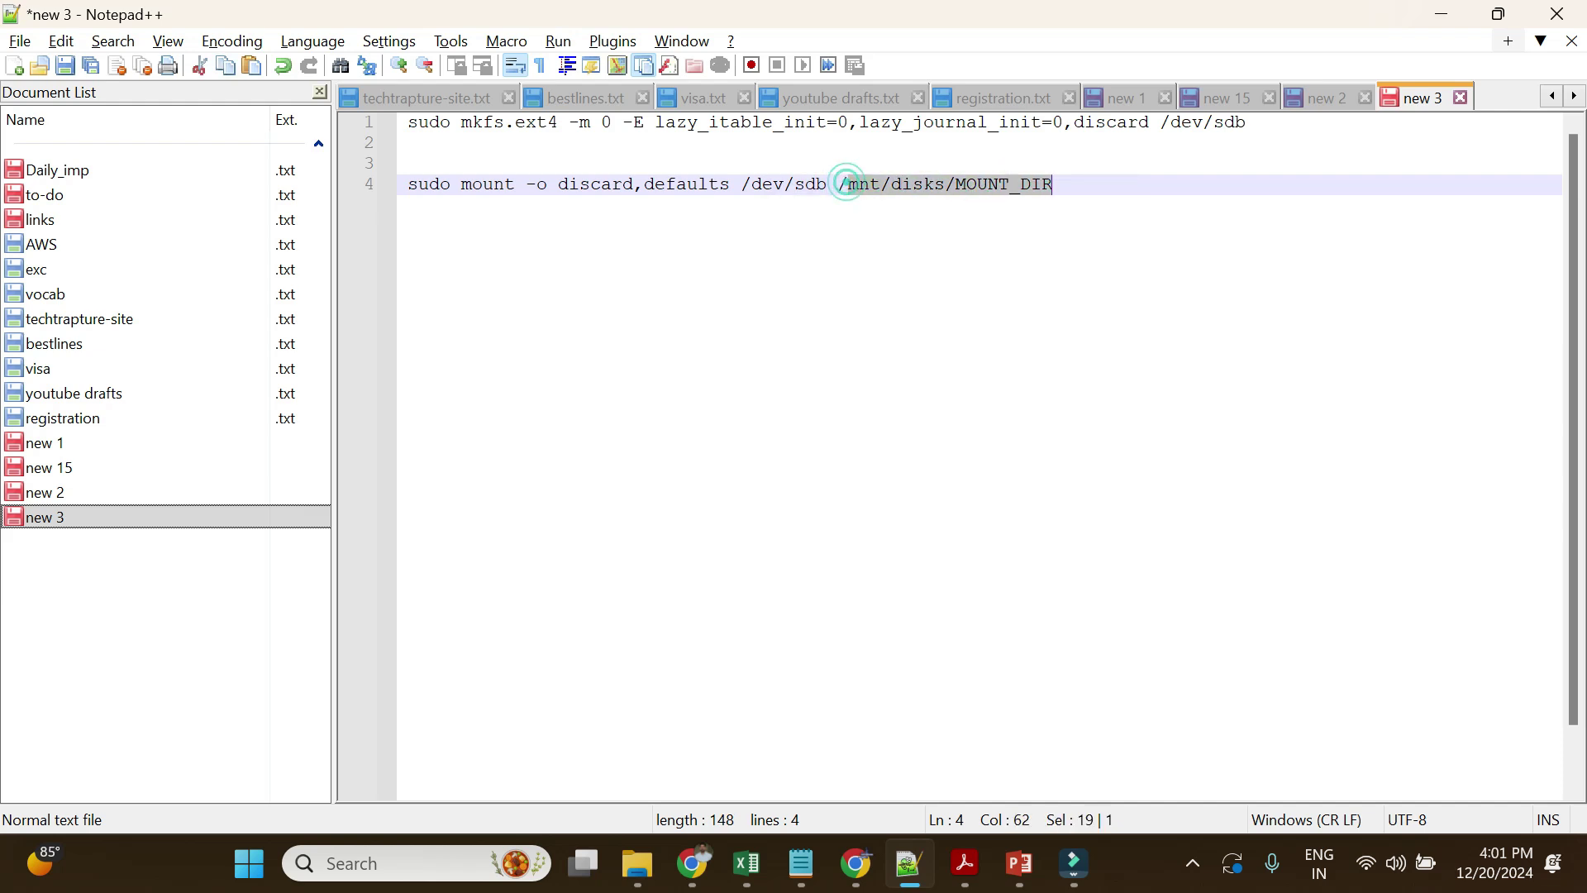
text(data)
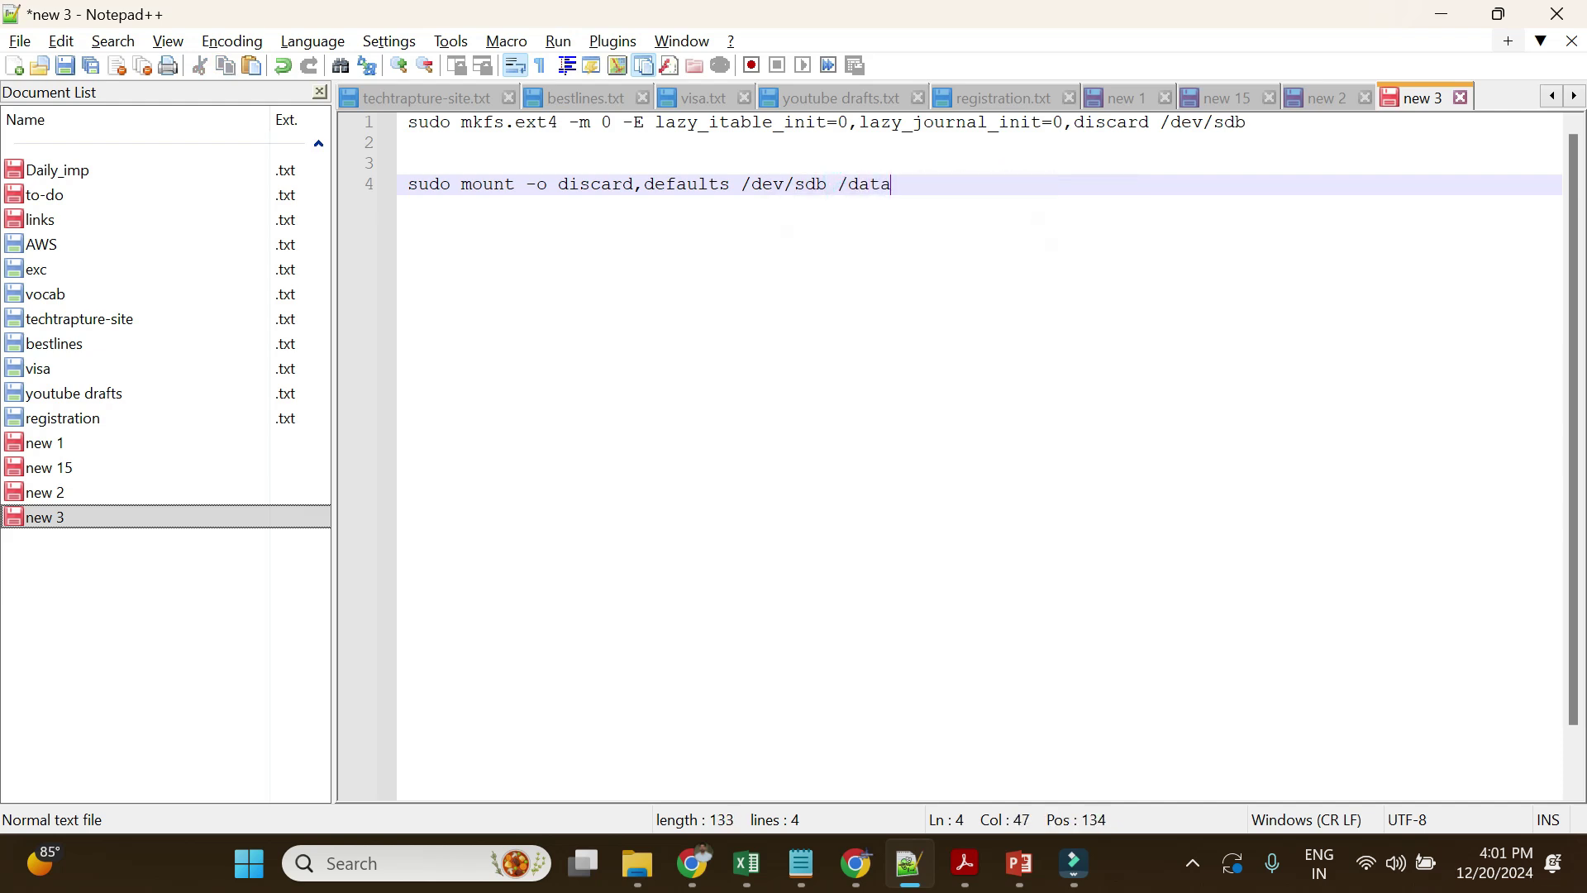
- Copy the completed mount command from Notepad++ and run it in the SSH session to mount /dev/sdb on /data
drag(892, 184, 418, 183)
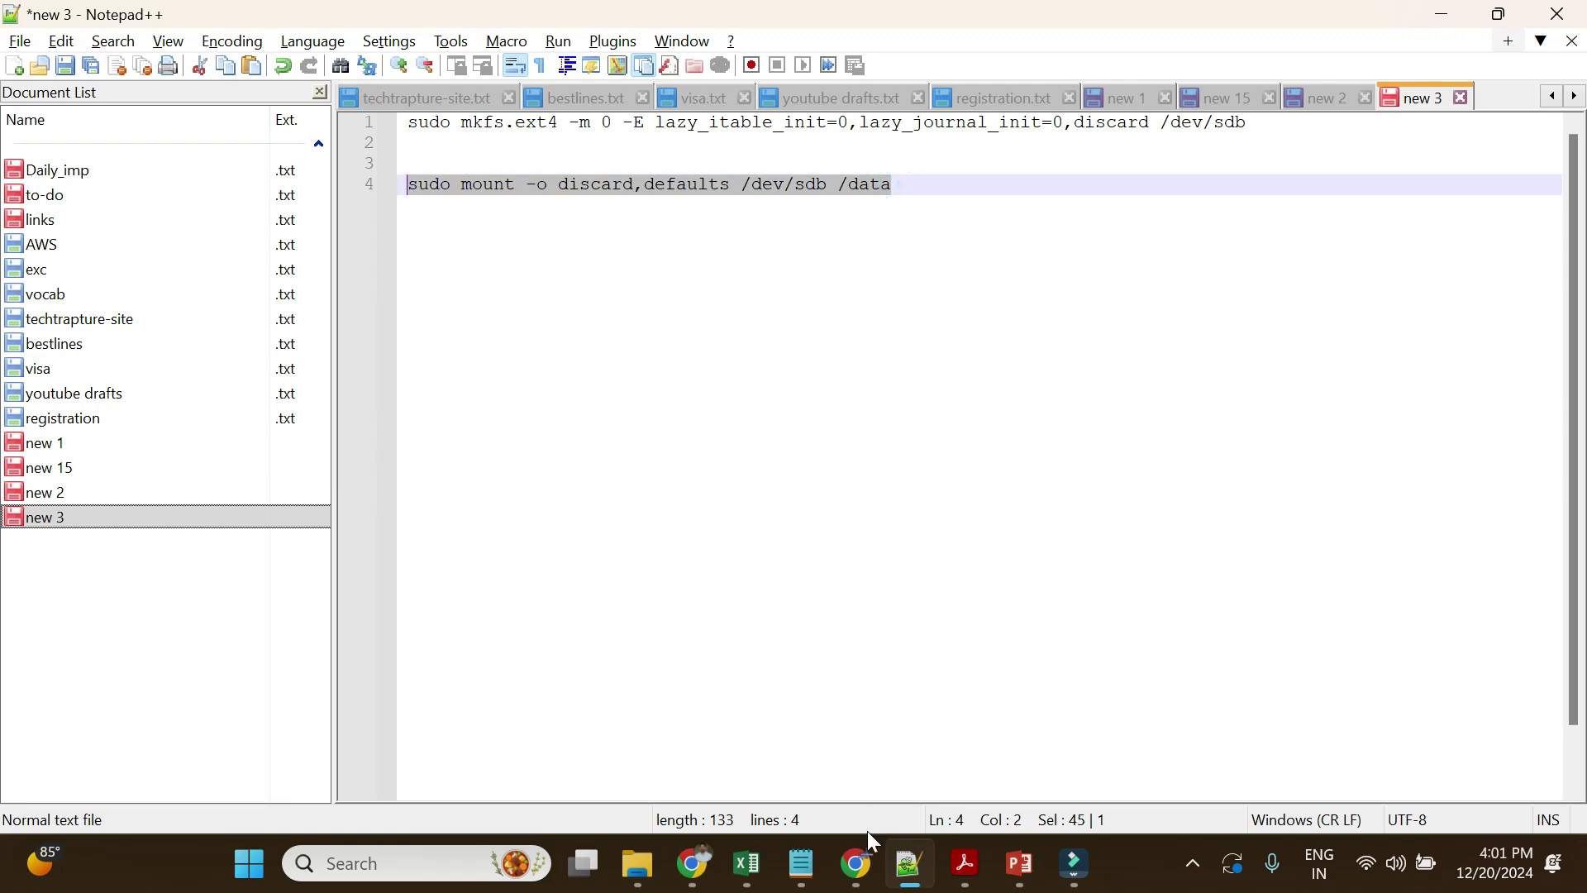
mouse_move(856, 863)
click(957, 736)
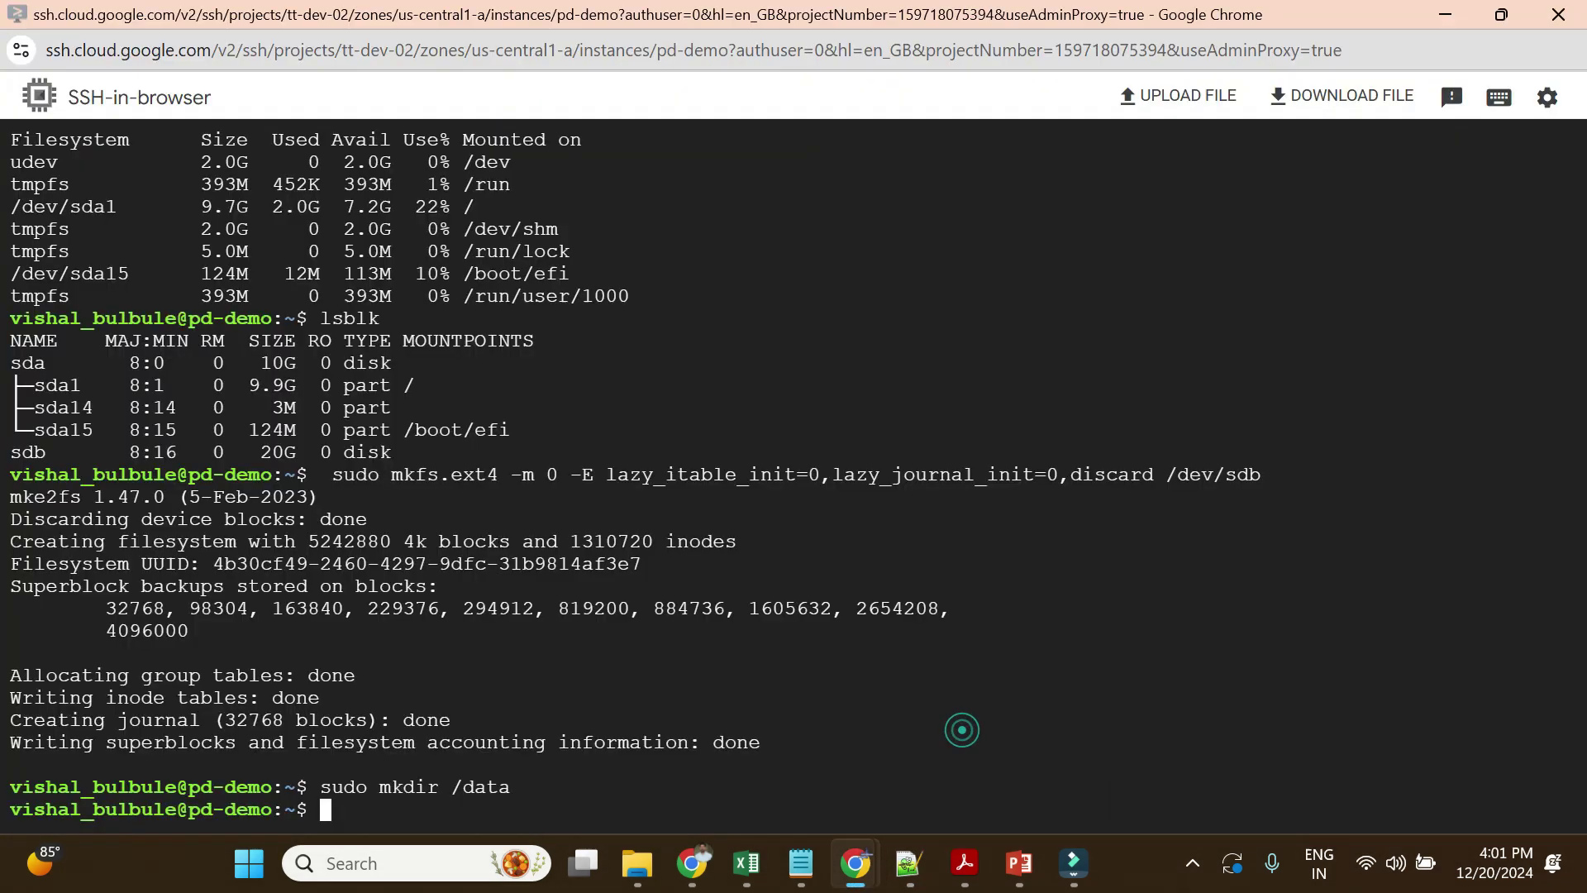
right_click(931, 677)
click(997, 429)
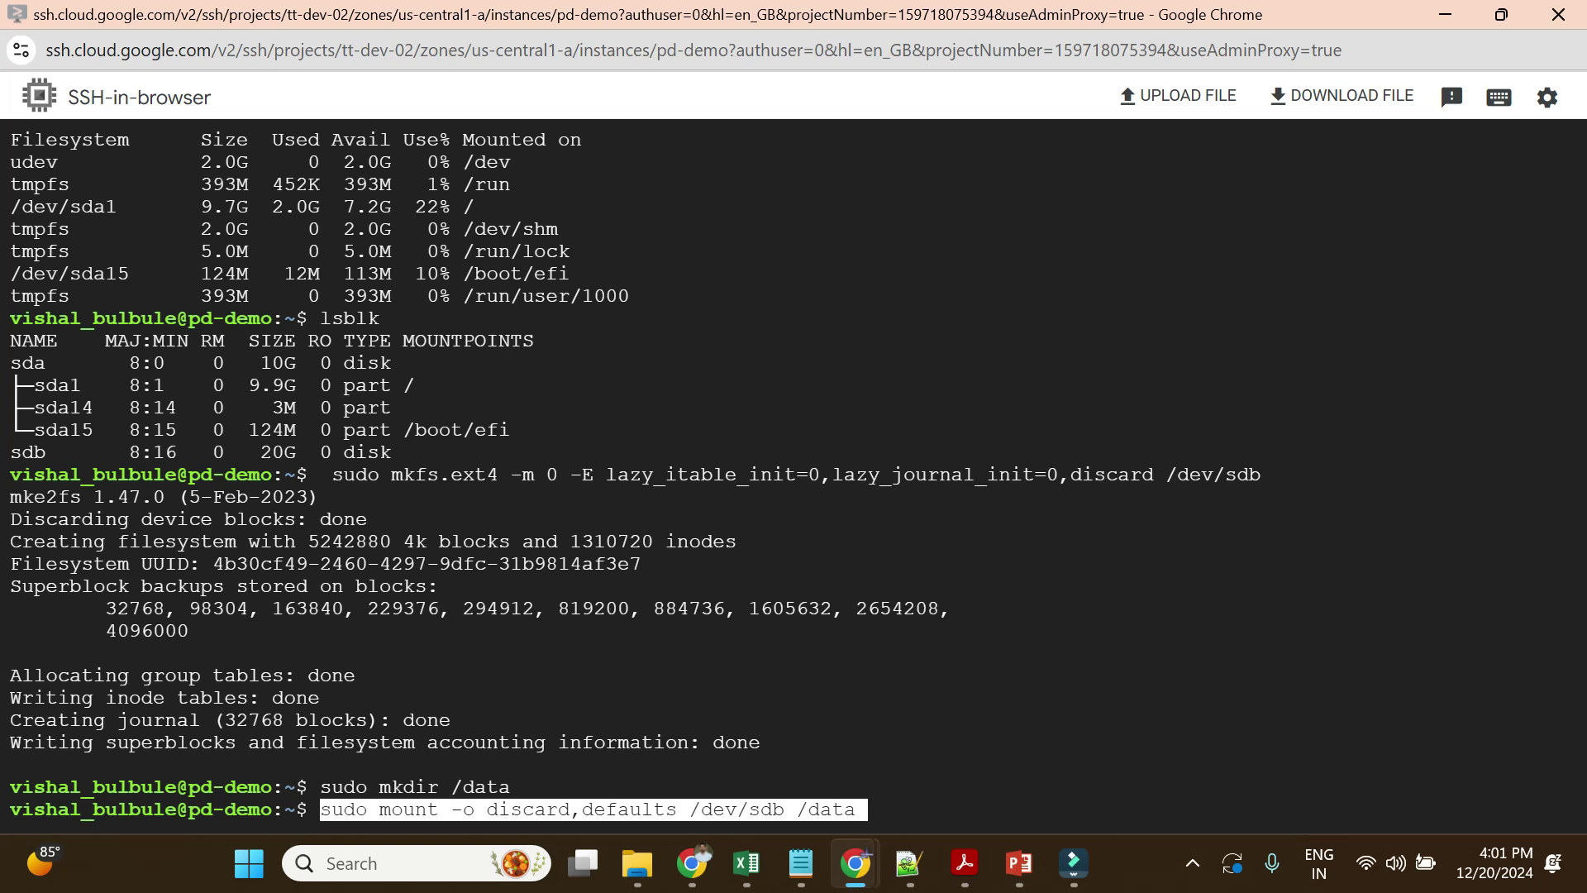
key(Return)
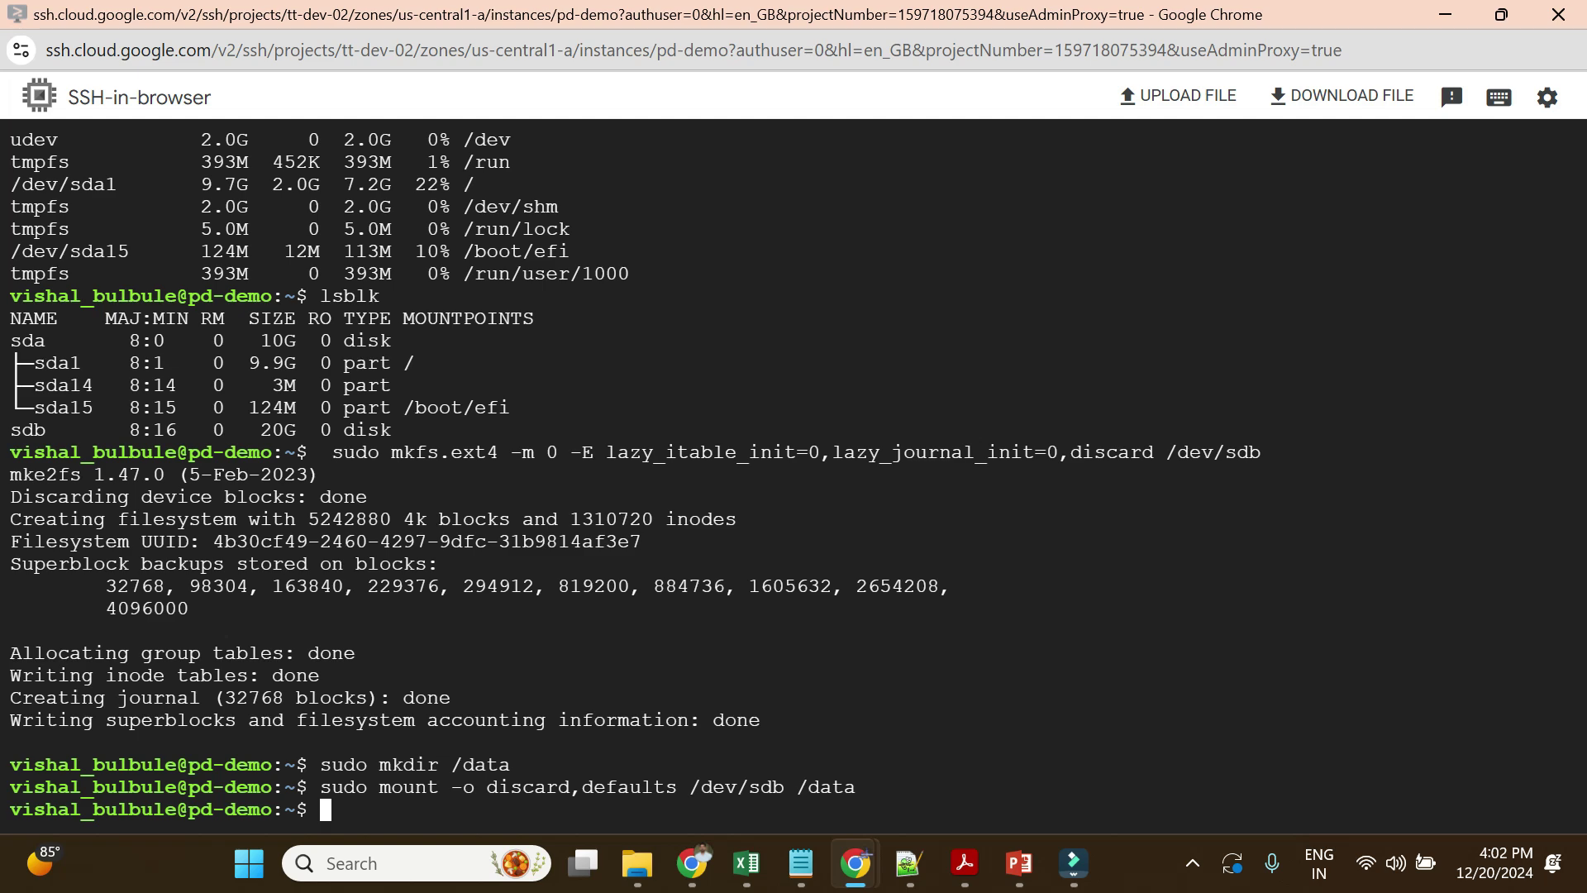
- Run lsblk and compare the sdb row's mount point with the earlier lsblk output
text(lsblk)
key(Return)
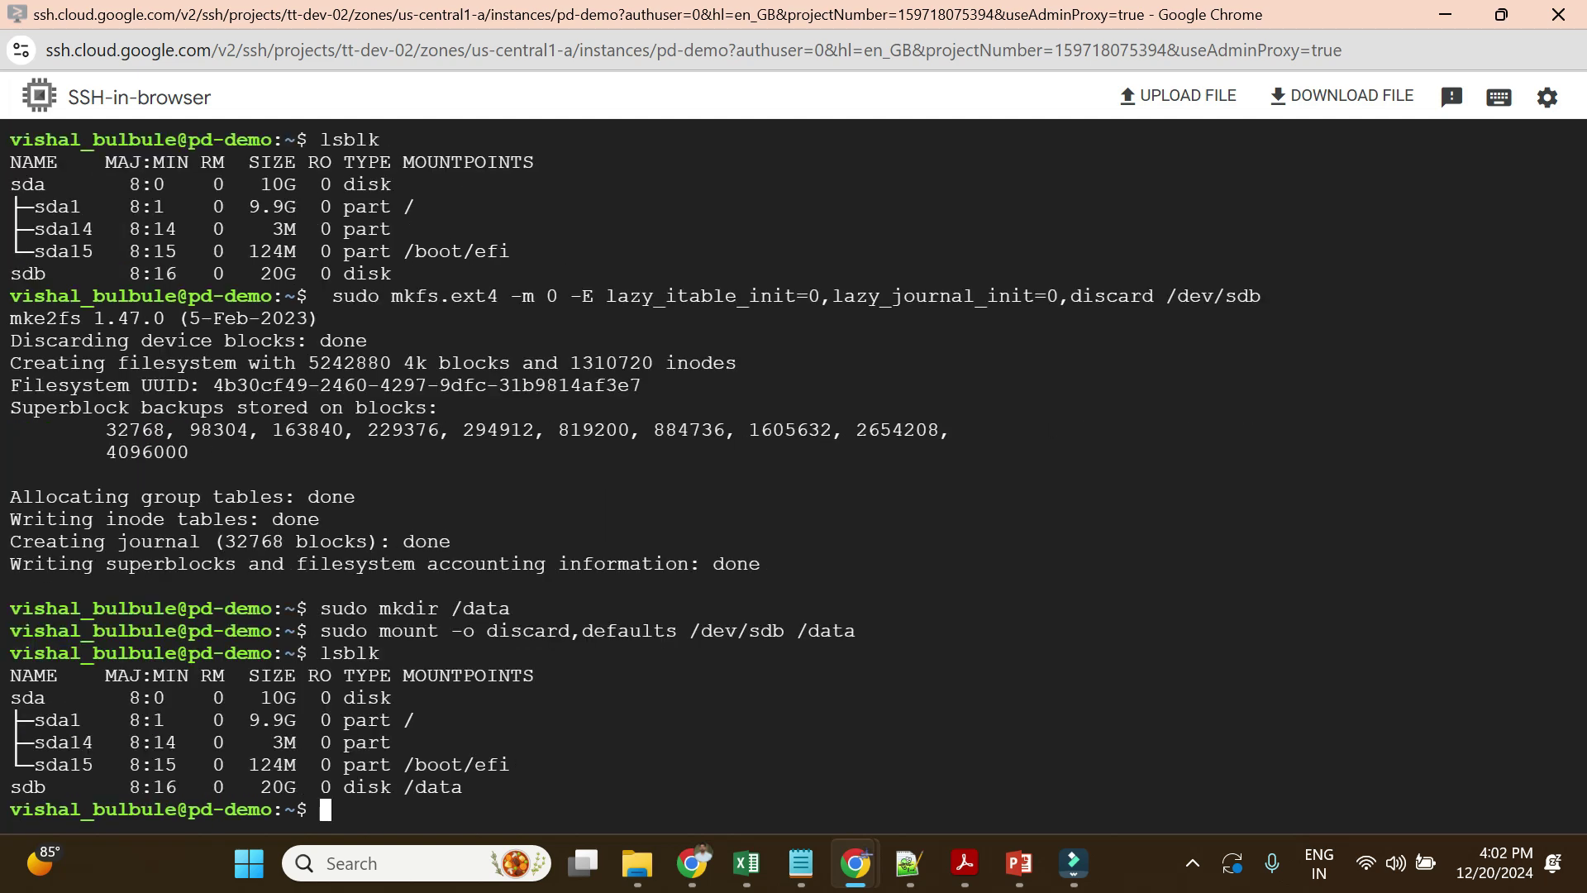
drag(439, 274, 4, 285)
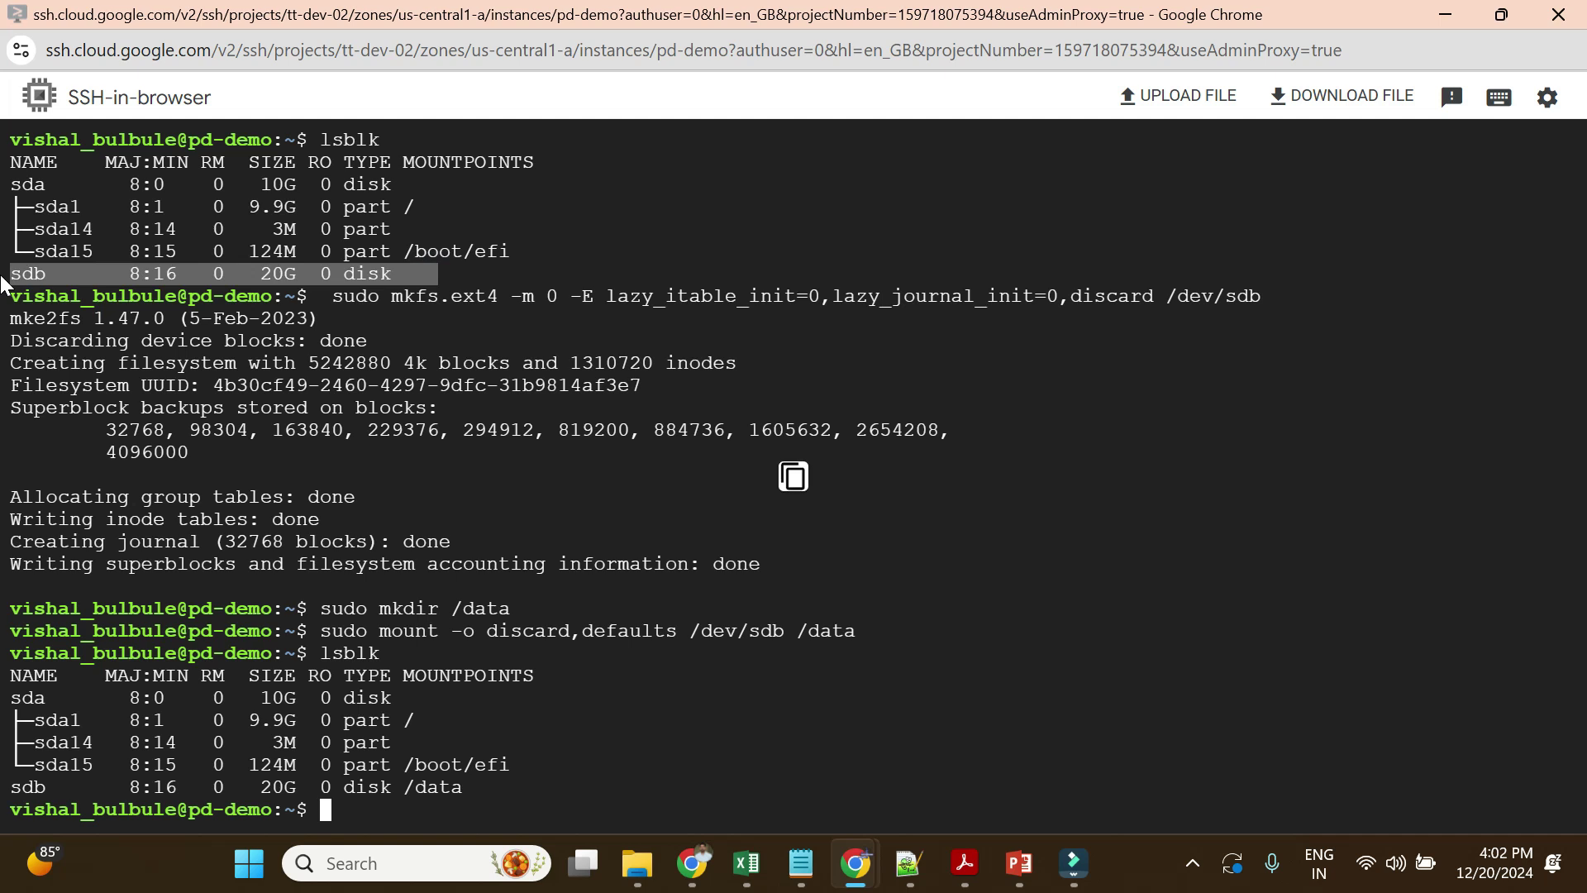
drag(474, 786, 4, 789)
click(581, 793)
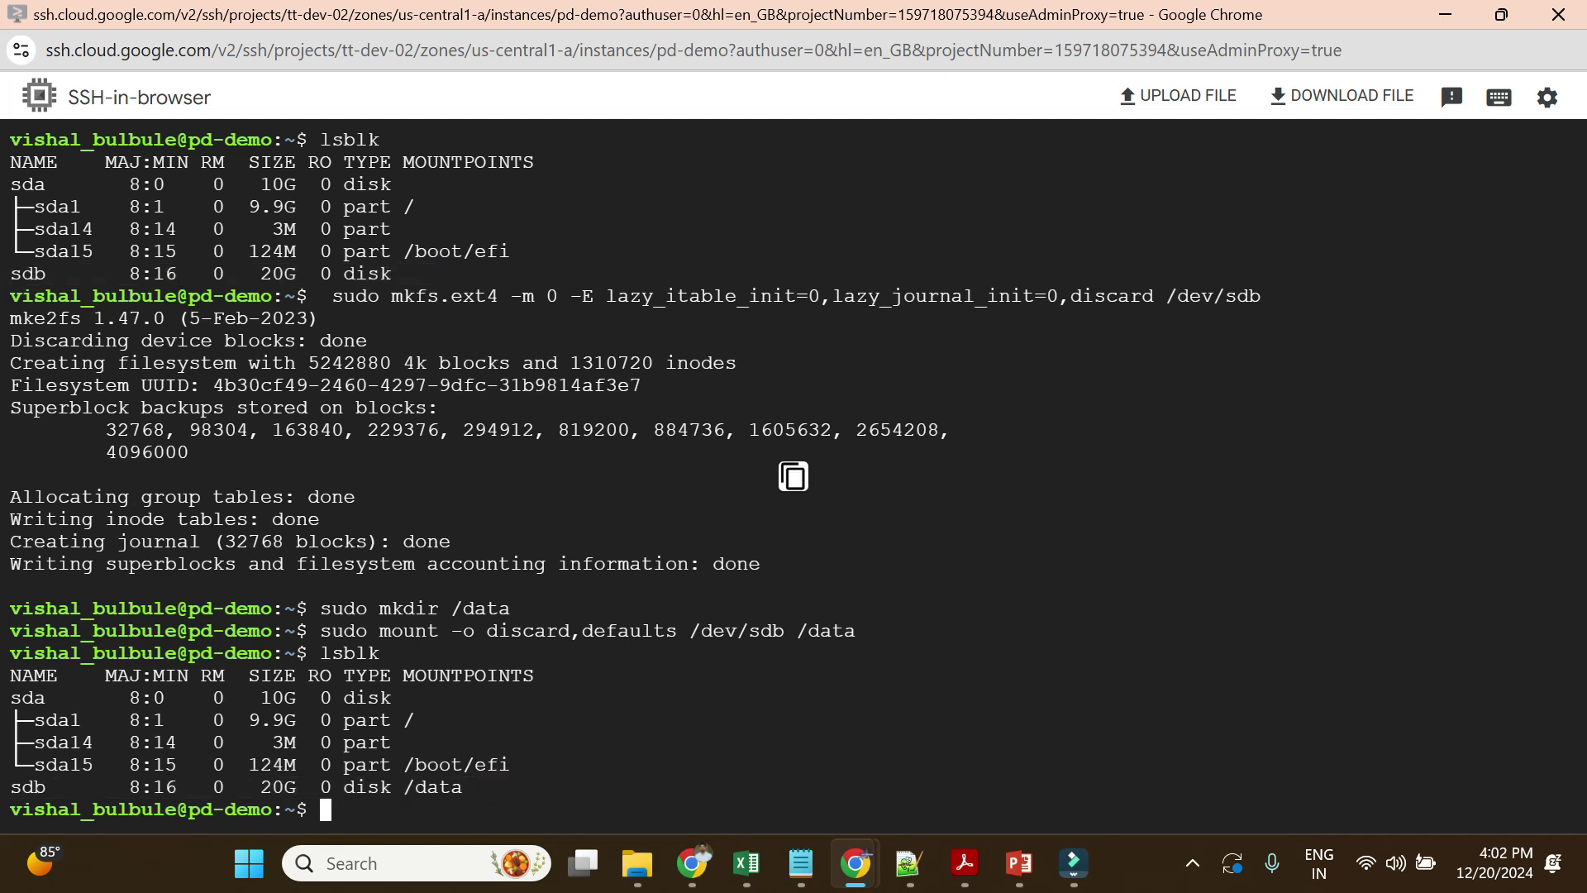
- Run df -h and compare its /dev/sdb entry with the file system list from before mounting
text(df -h)
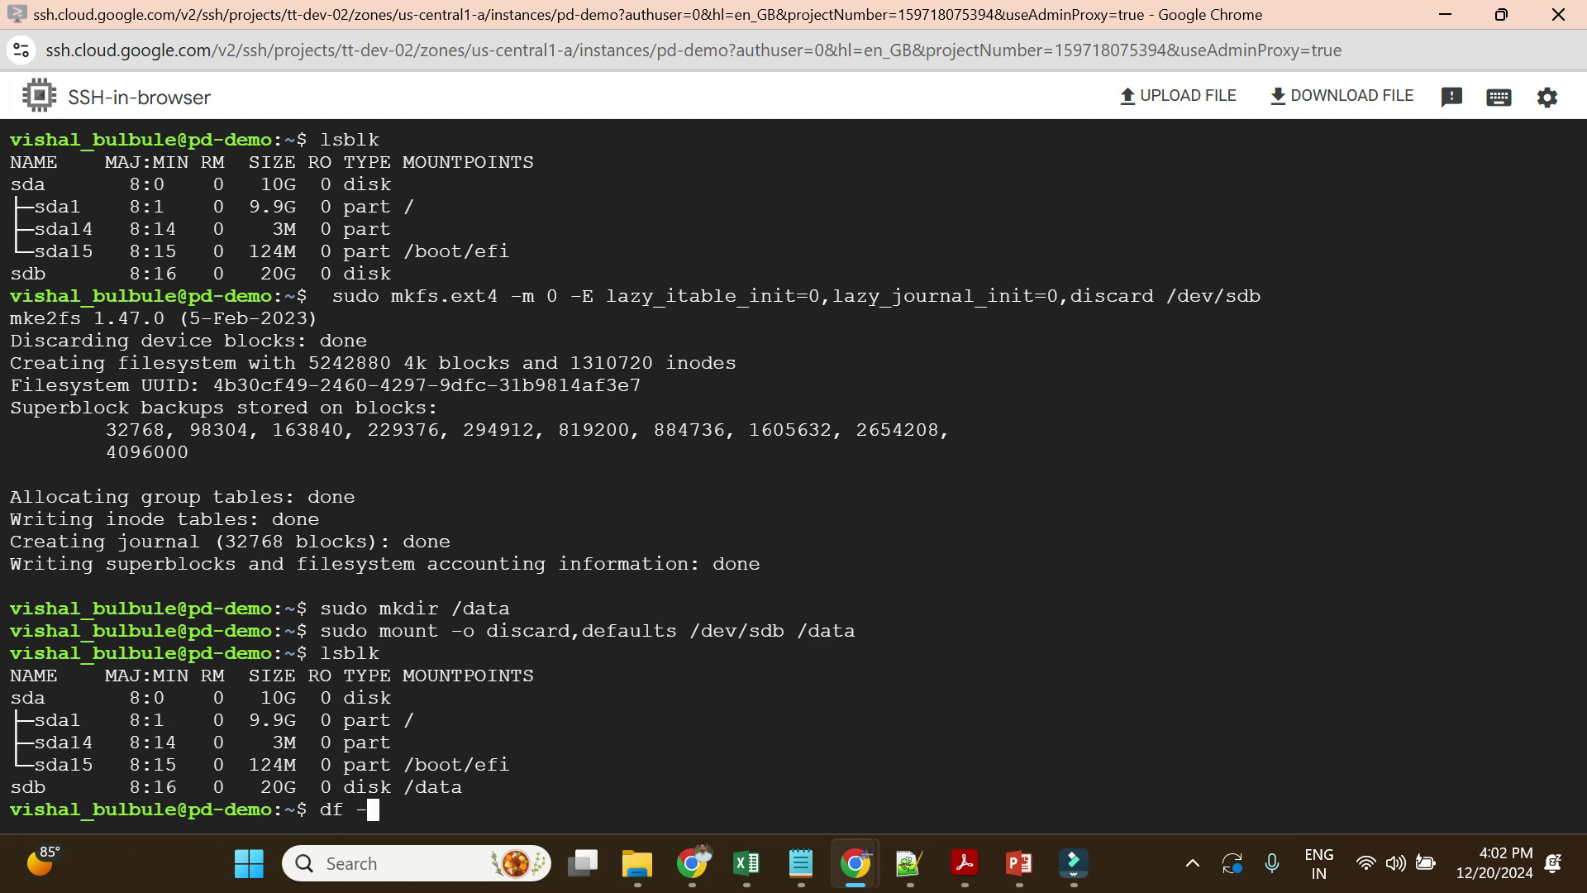
key(Return)
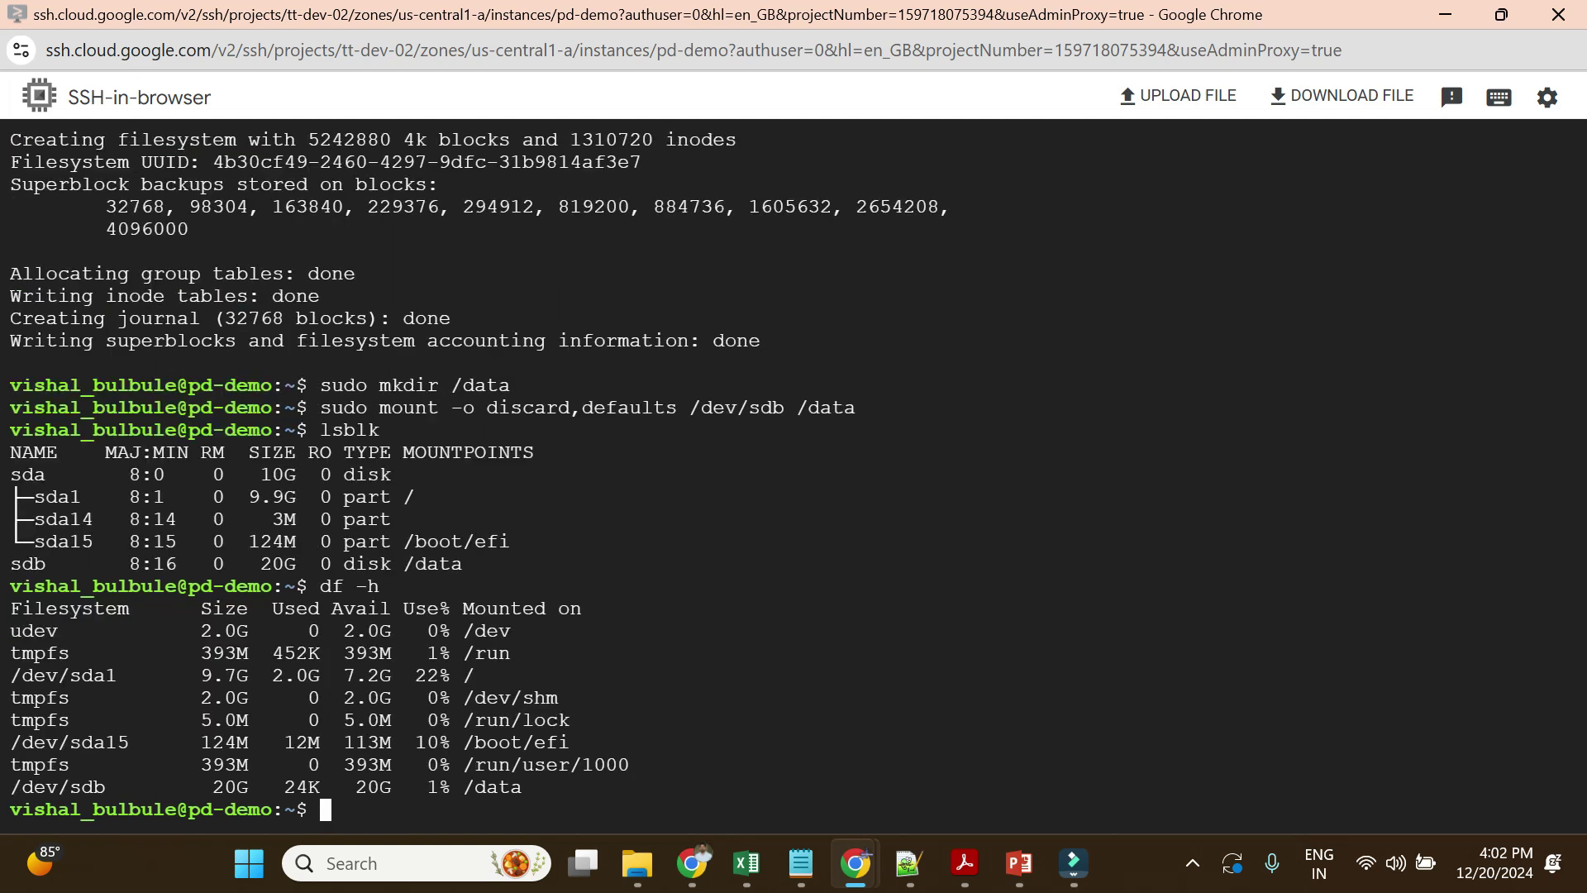
drag(545, 787, 4, 800)
scroll(793, 475, up, 2)
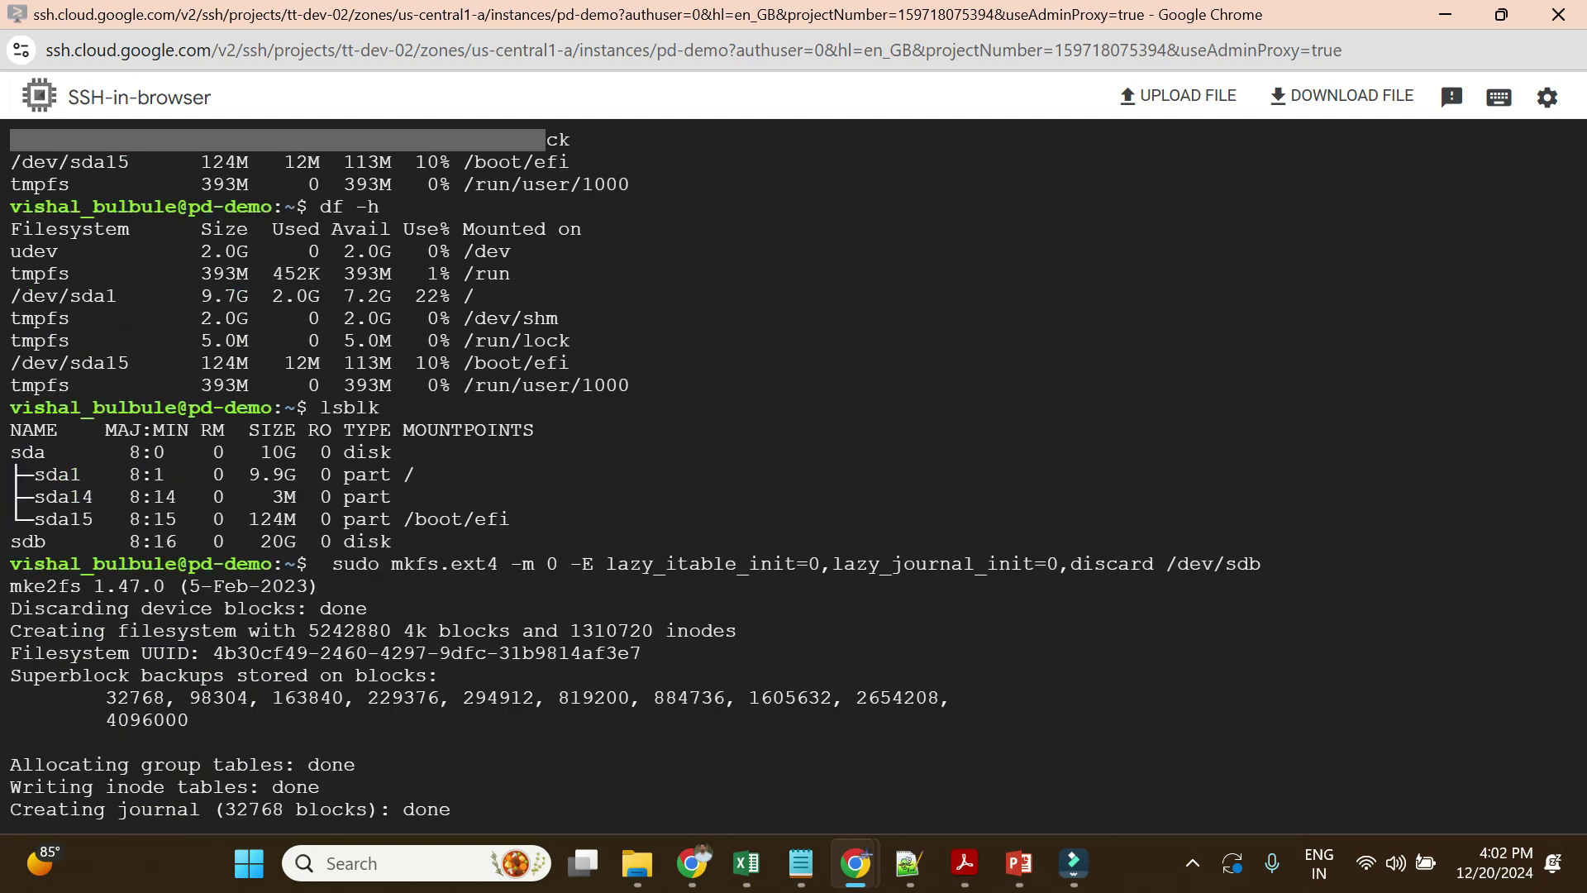
drag(646, 386, 12, 275)
scroll(794, 475, down, 6)
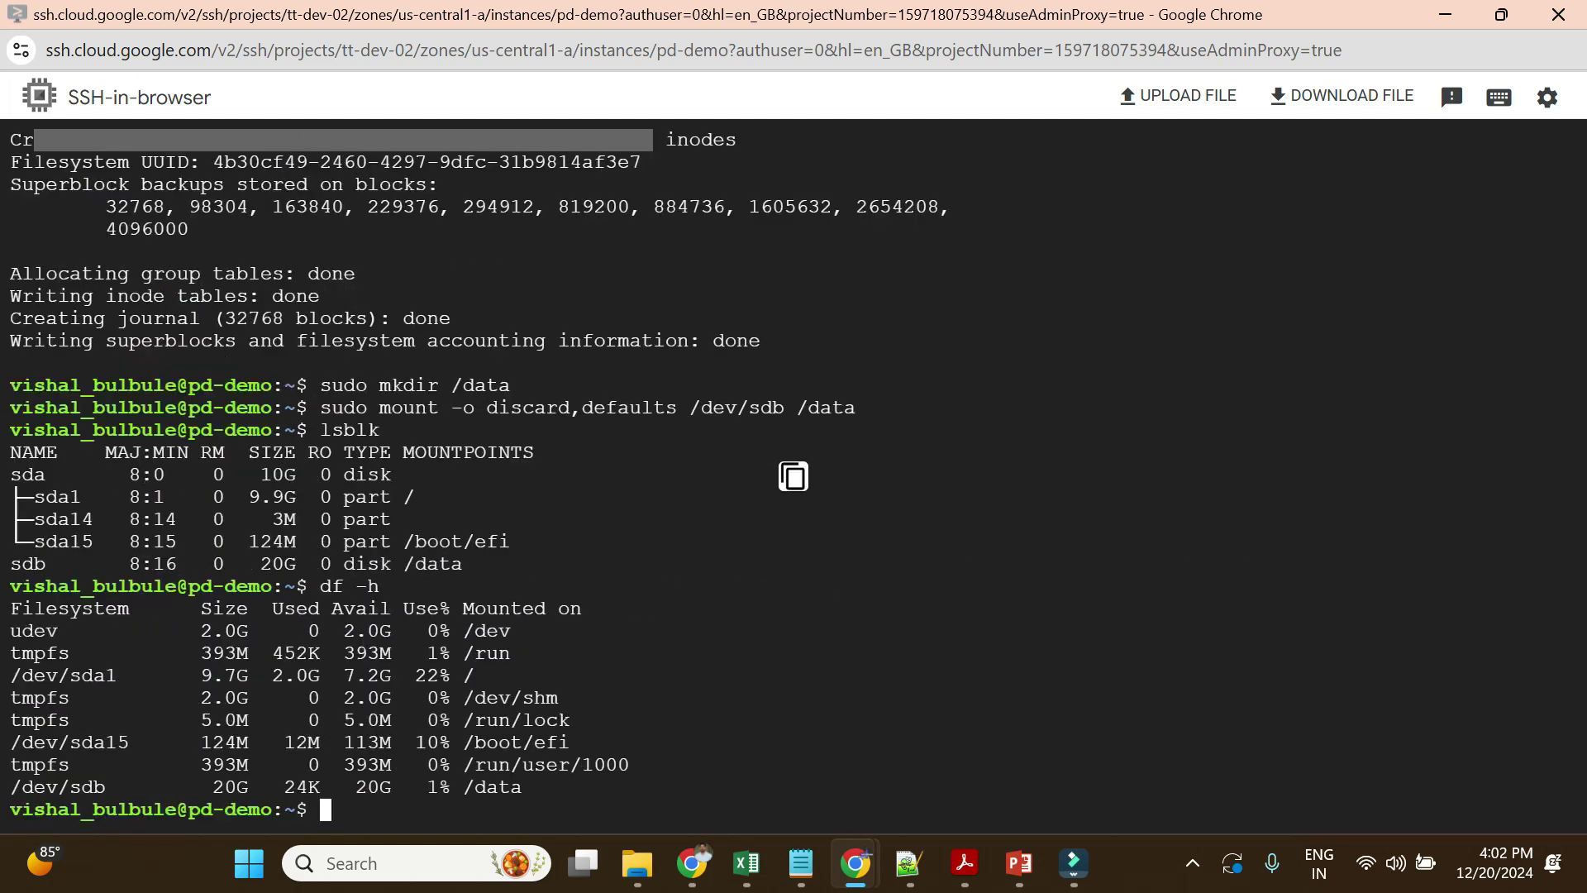
- Change to the /data directory and list its contents
text(c)
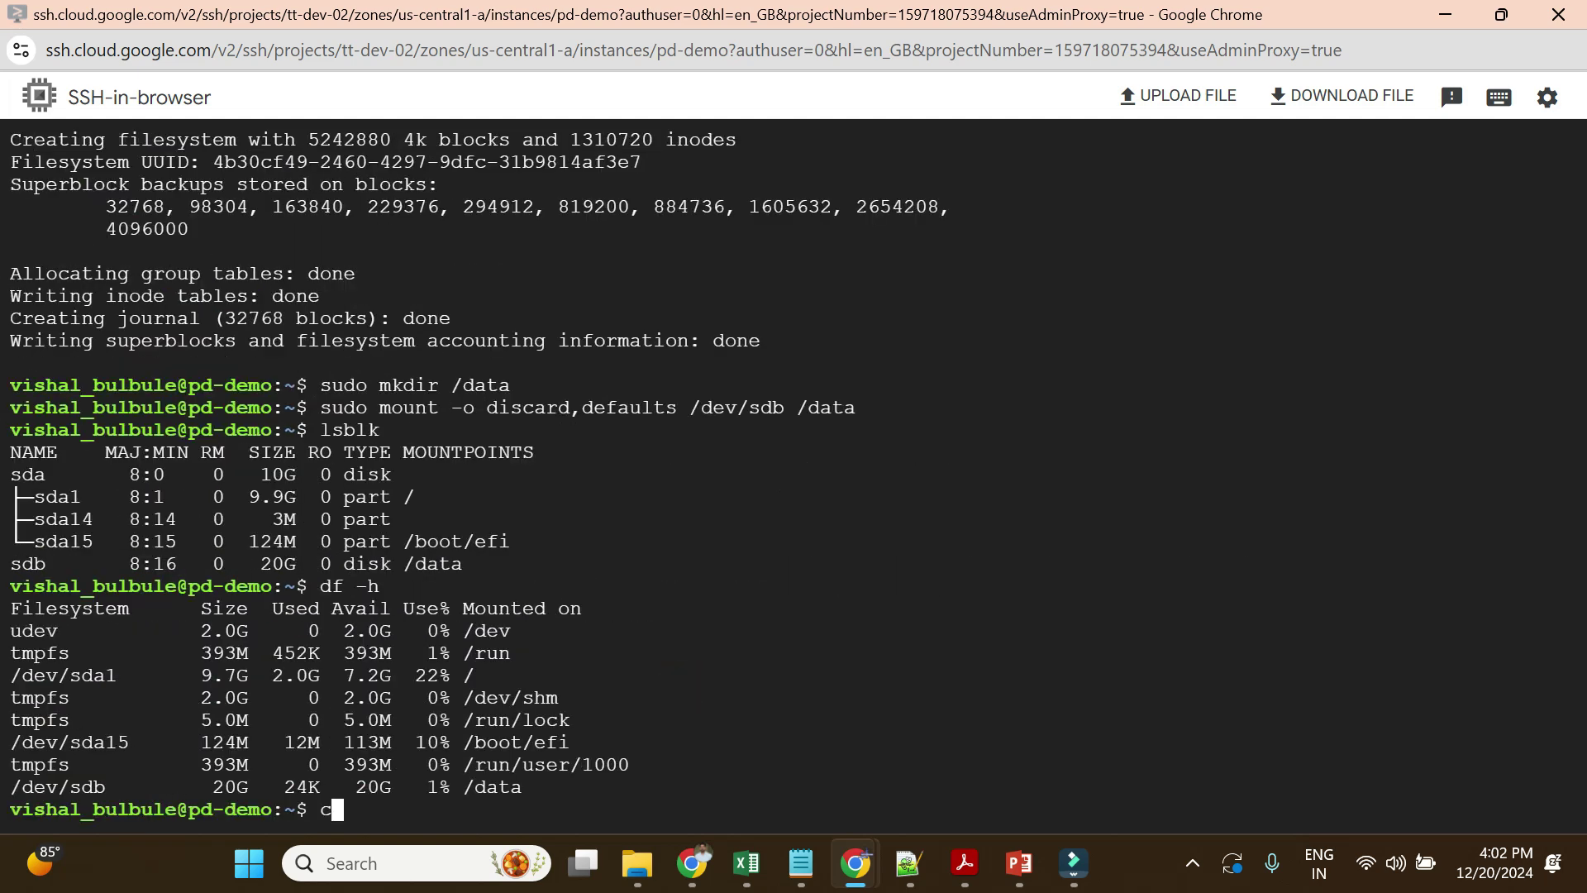
text(d /data)
key(Return)
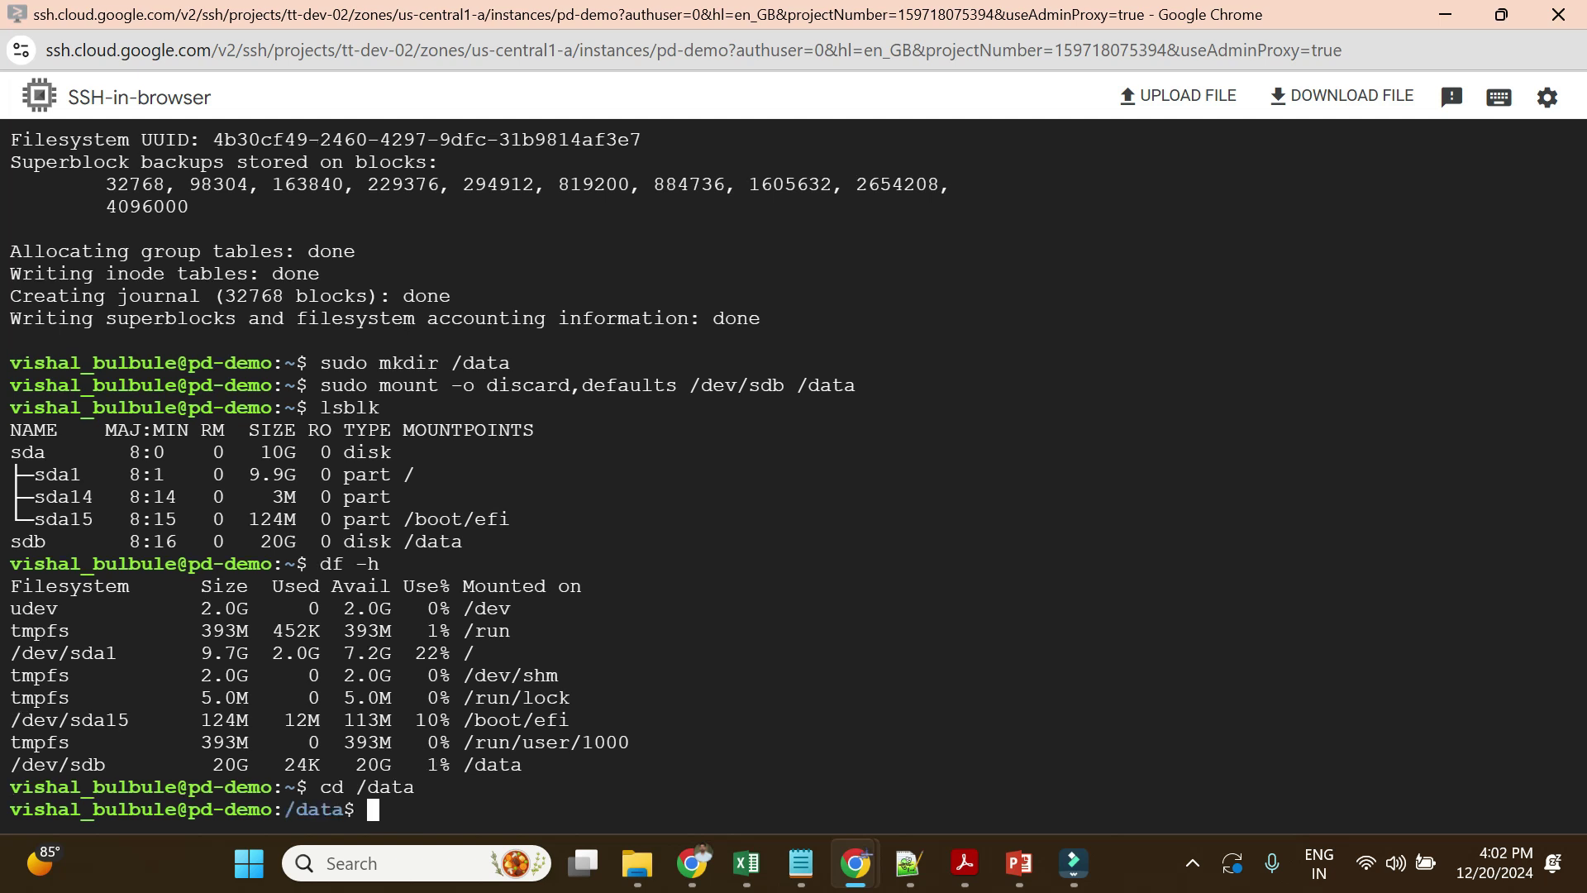
text(ls)
key(Return)
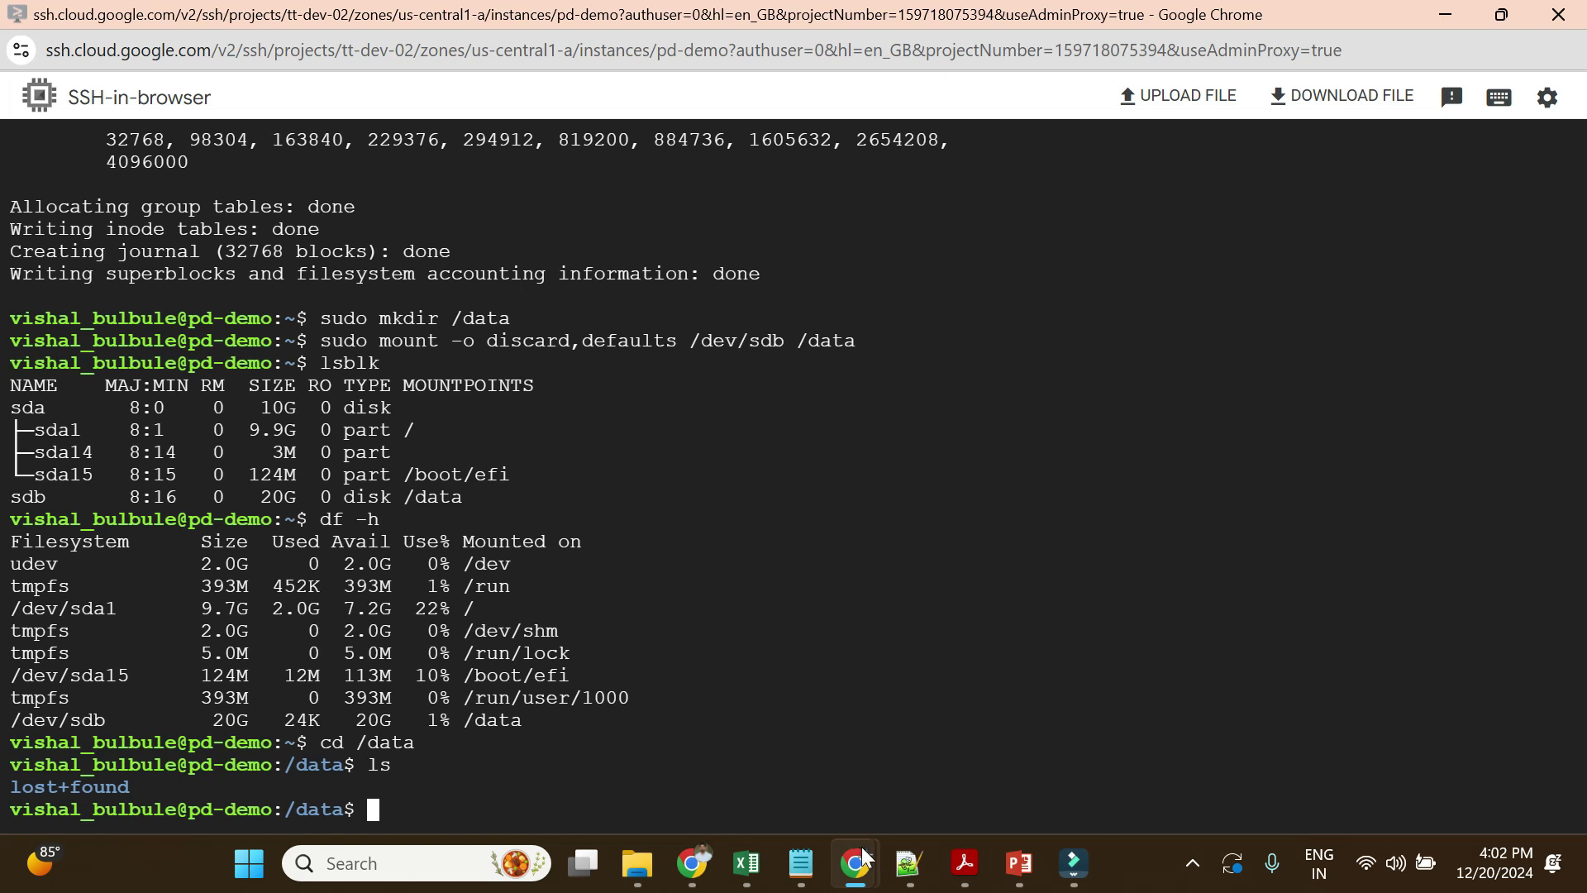
- Switch to the Google Cloud console's Compute Engine disk list and examine the pd-demo boot disk's details
mouse_move(863, 874)
click(737, 723)
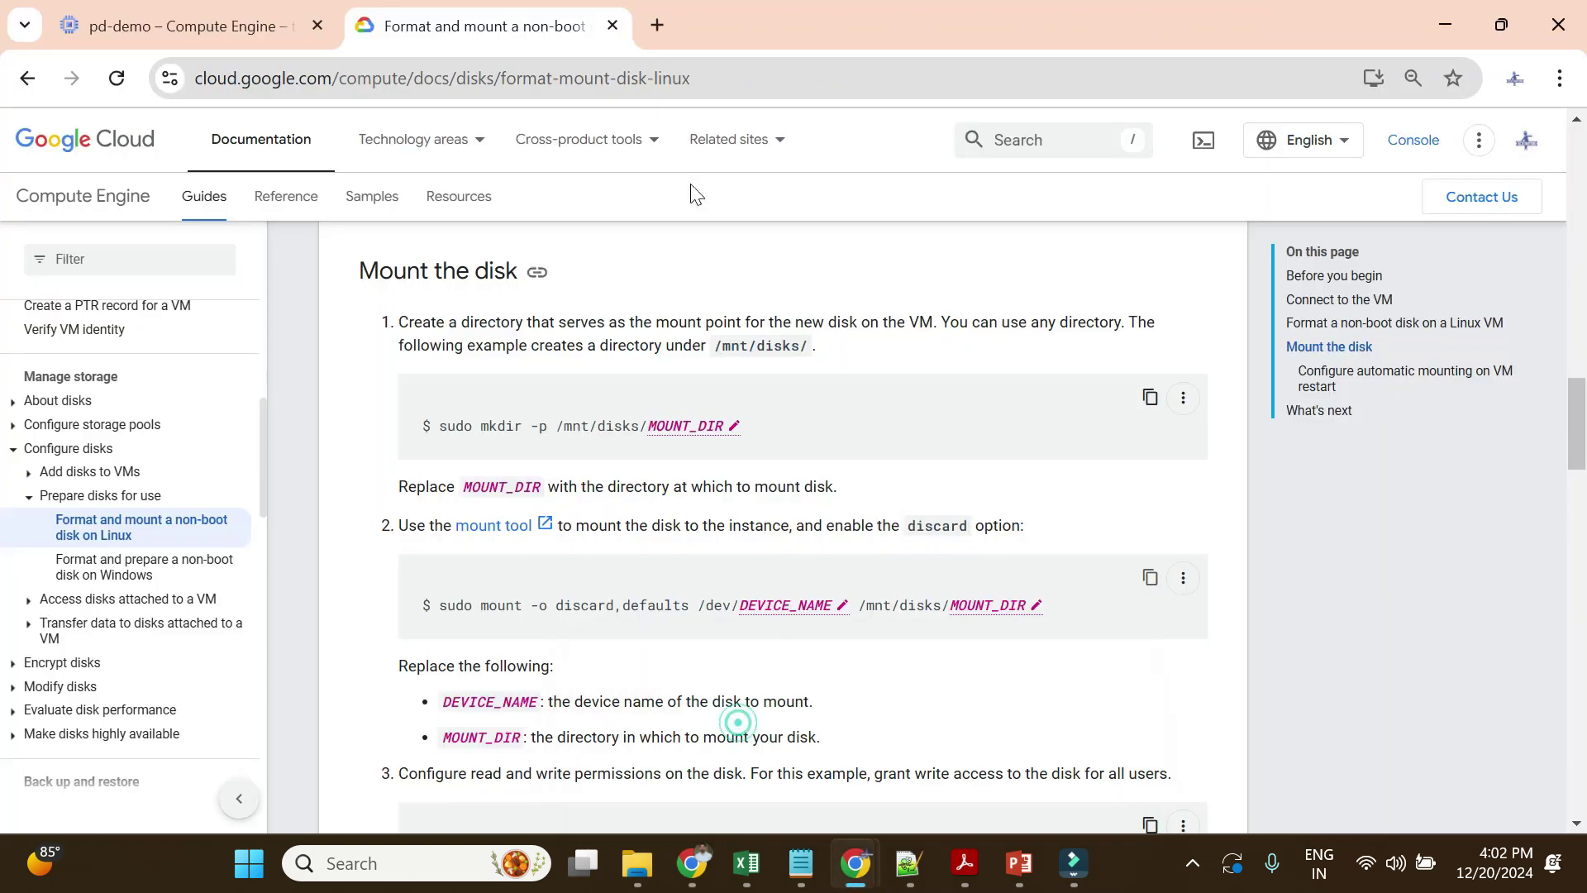
click(217, 27)
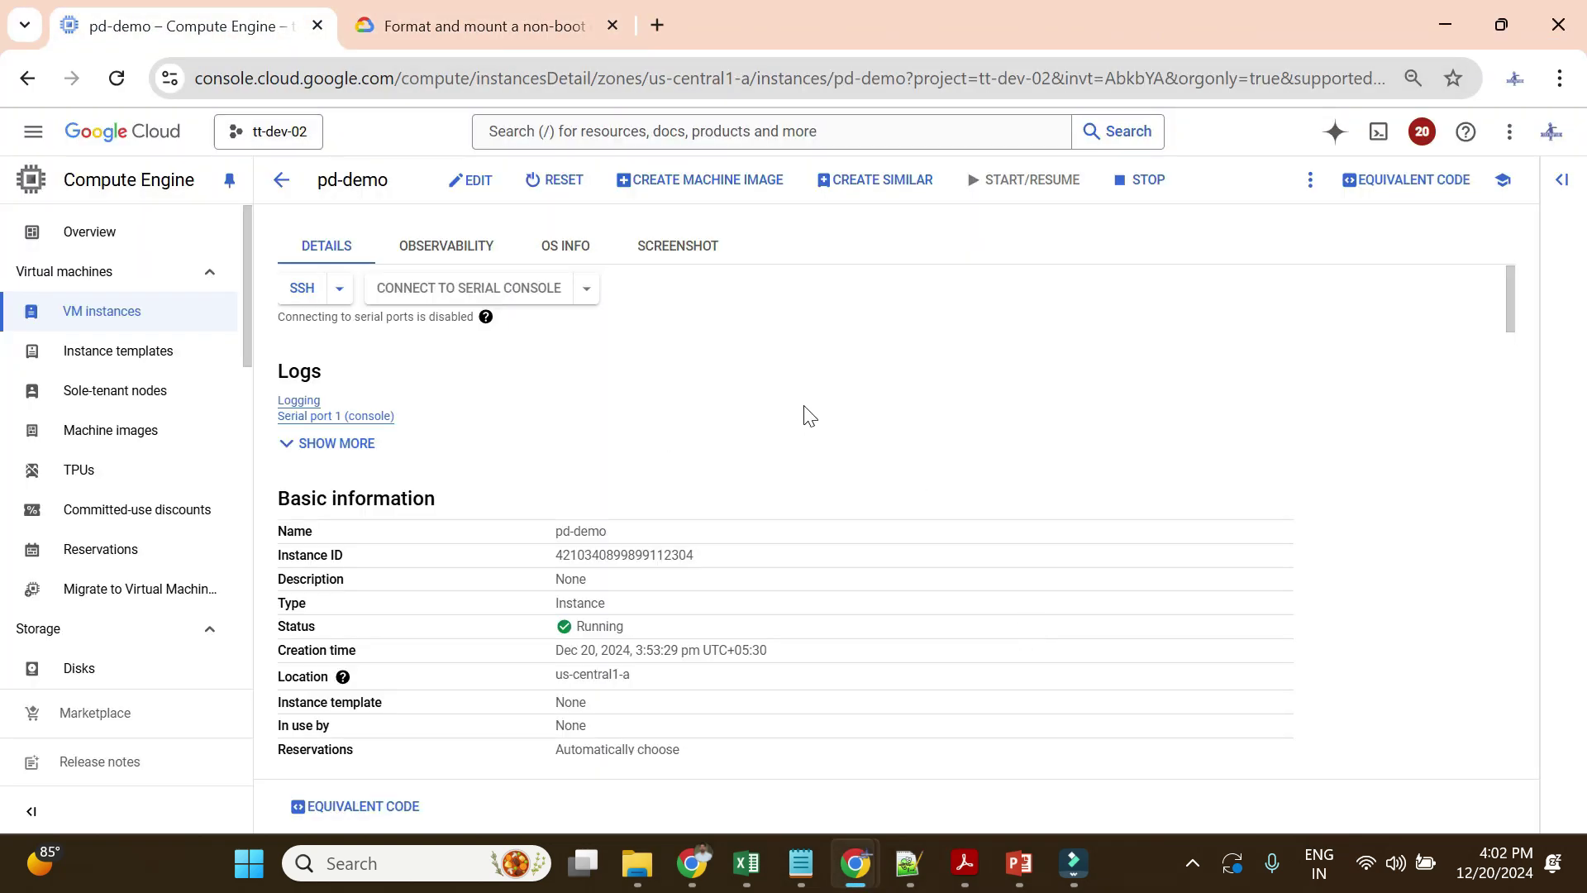
click(281, 182)
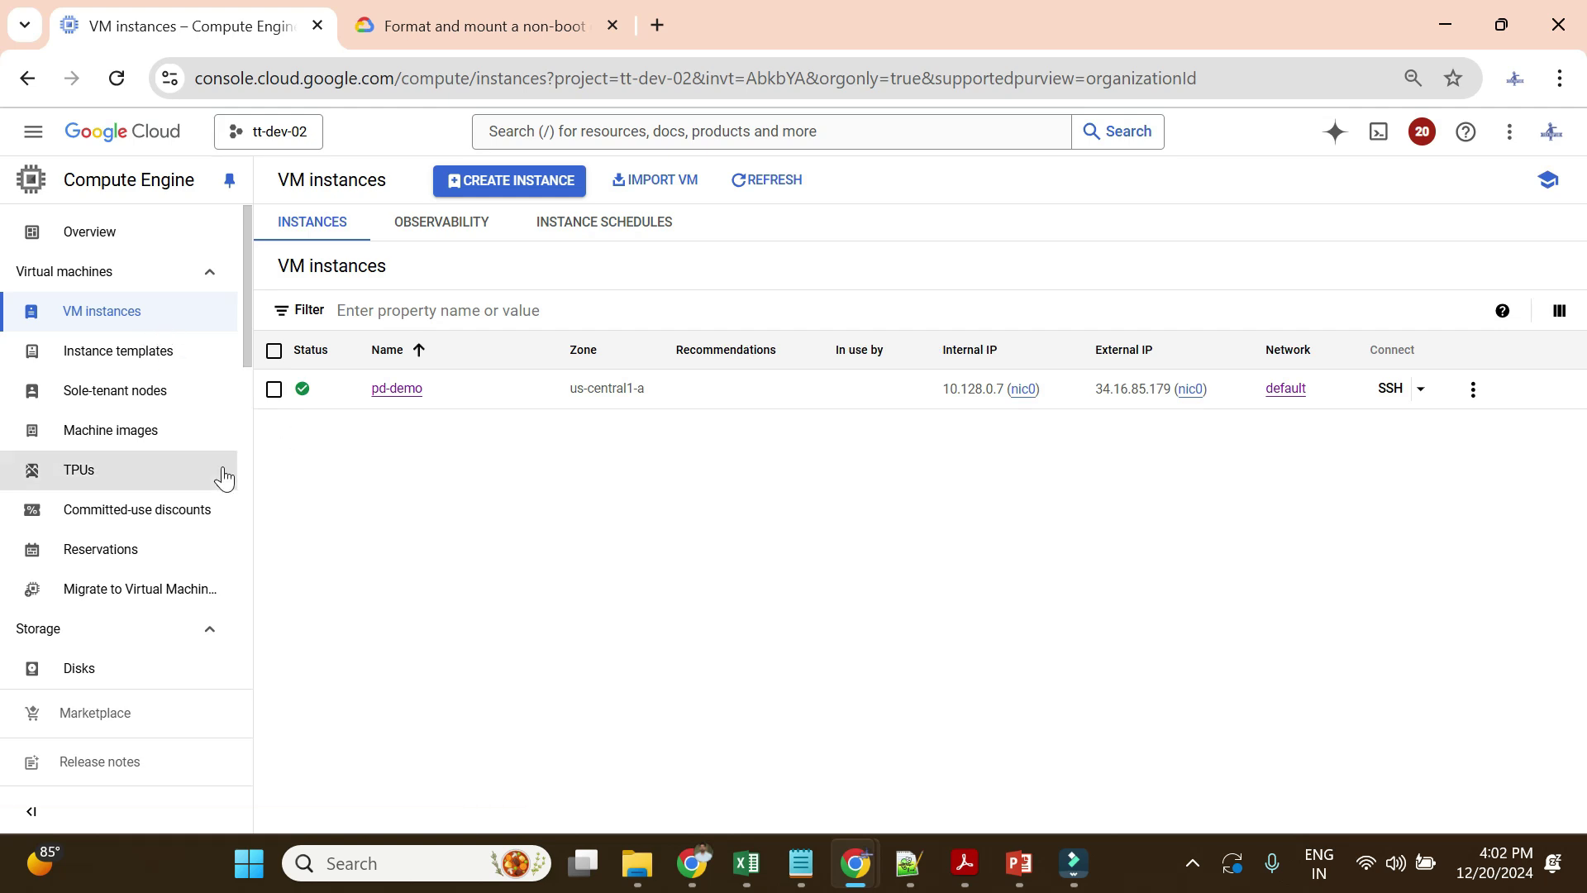
scroll(165, 414, down, 3)
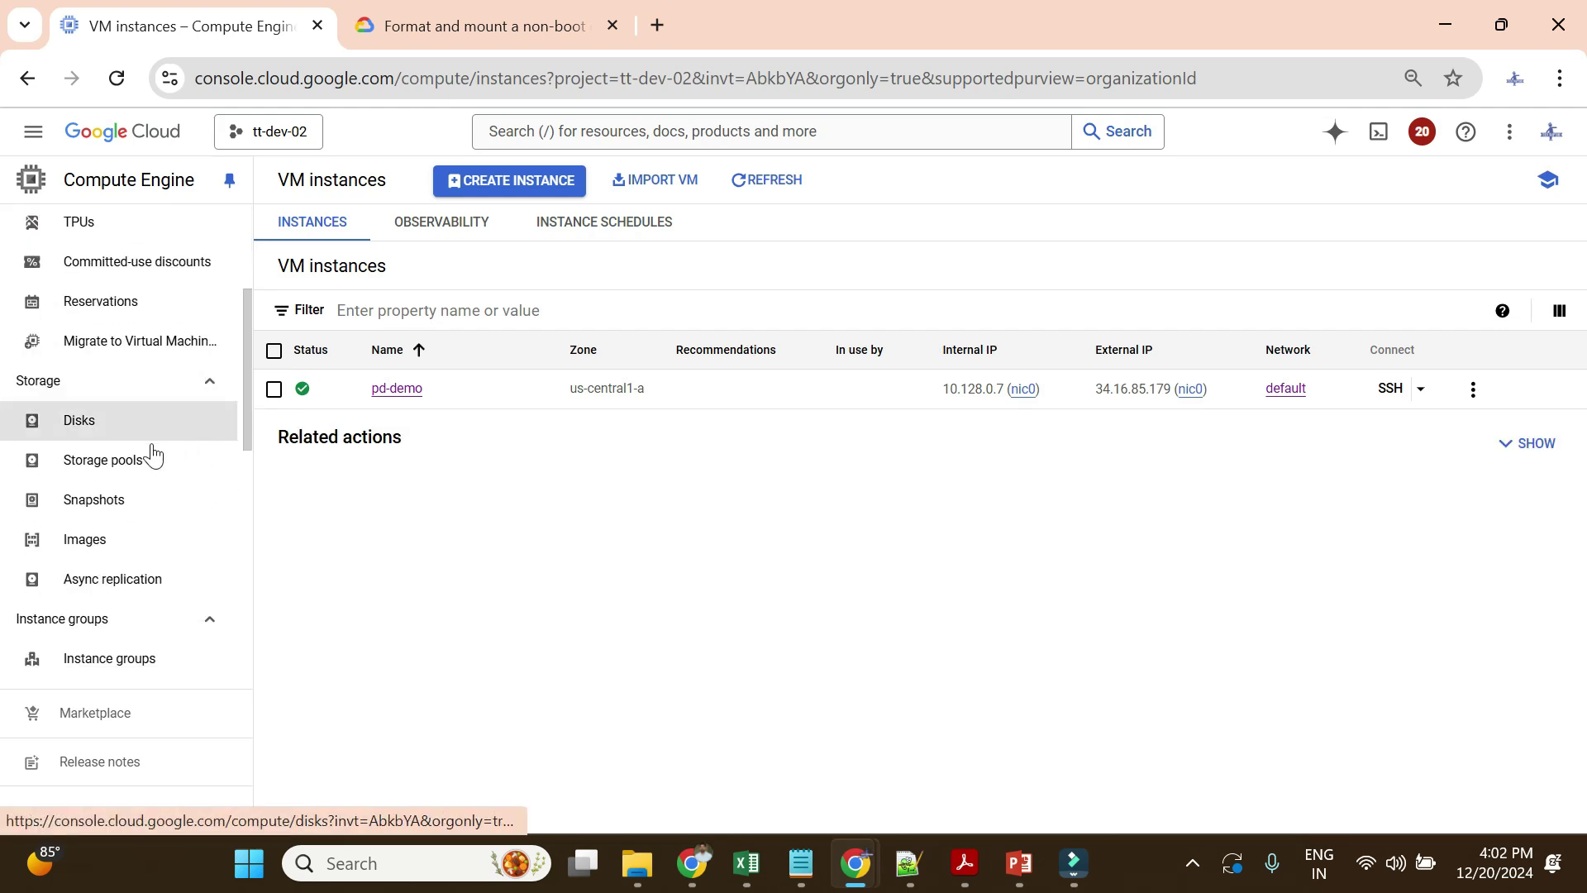
click(104, 424)
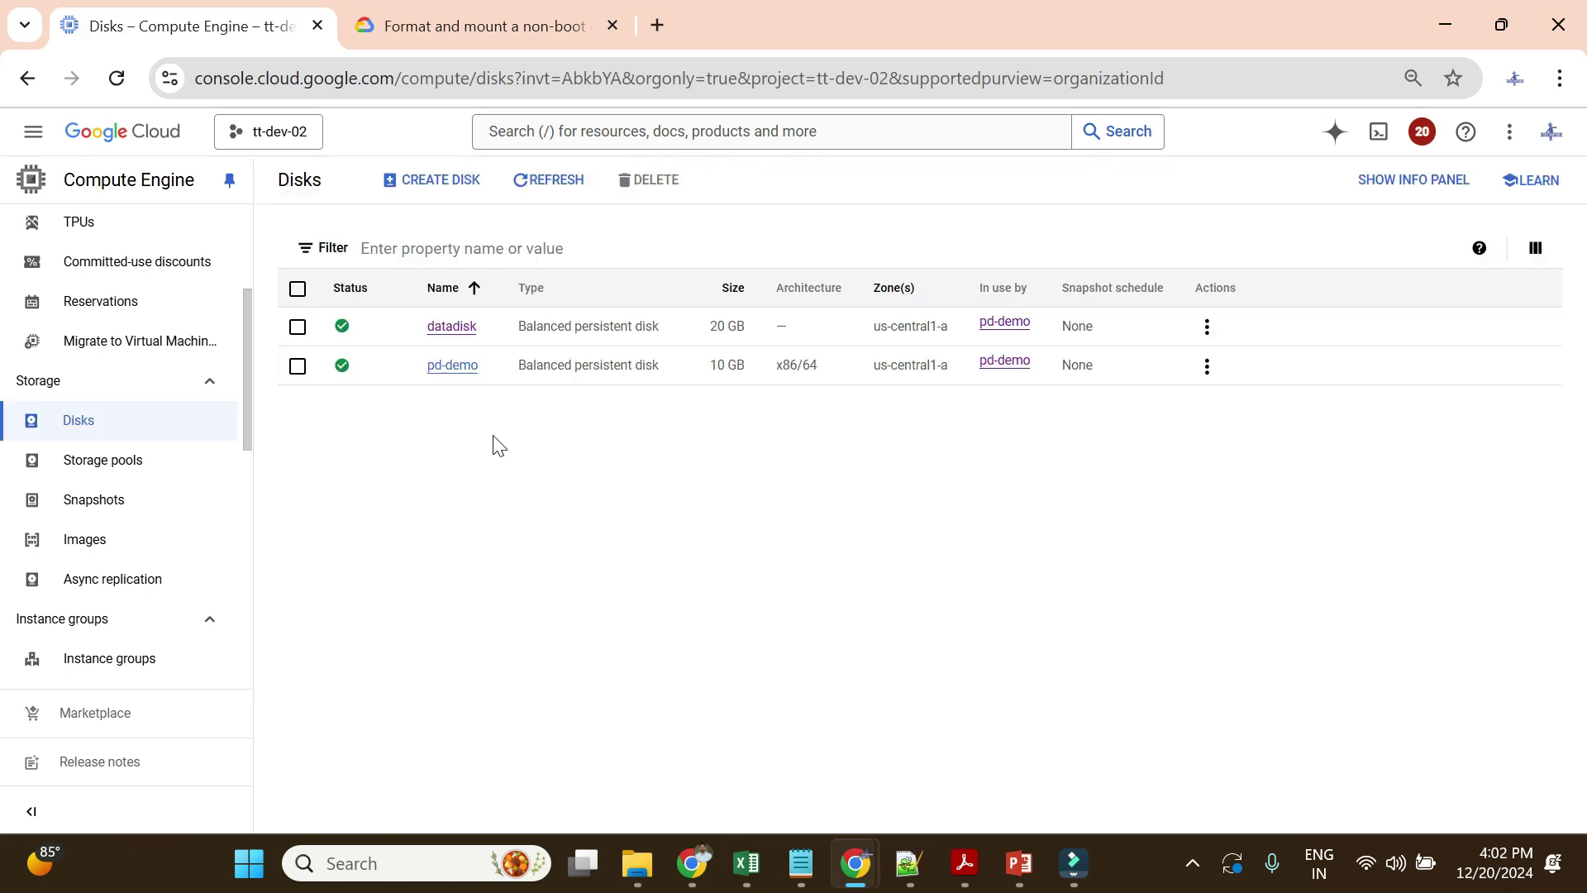
click(446, 372)
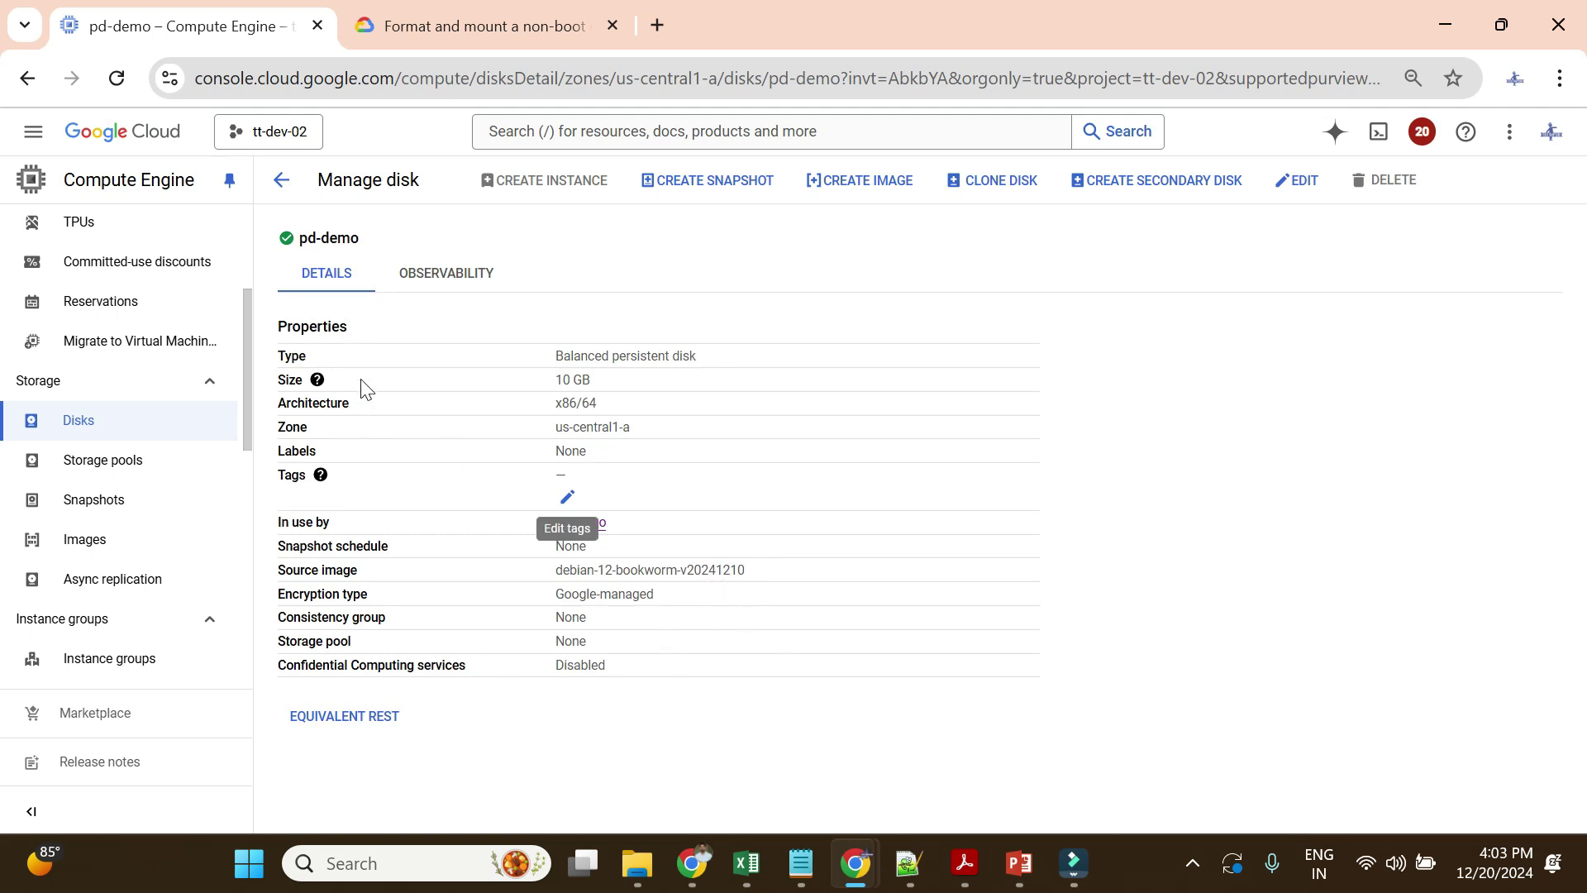
- Open the pd-demo VM instance's details and examine the boot disk in its Storage section
scroll(121, 496, up, 3)
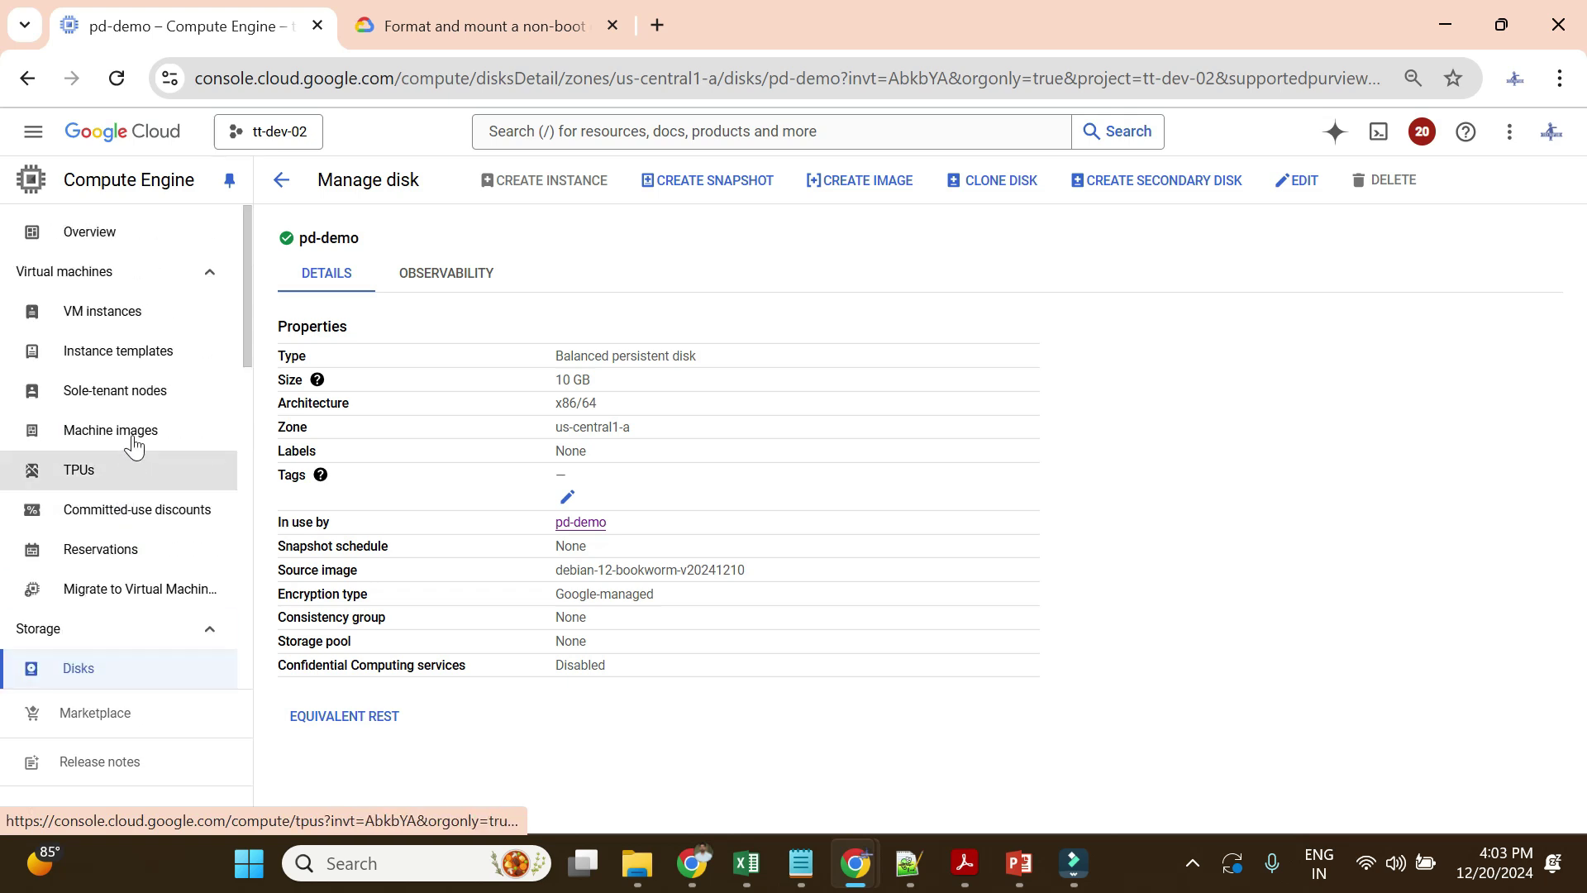
click(114, 309)
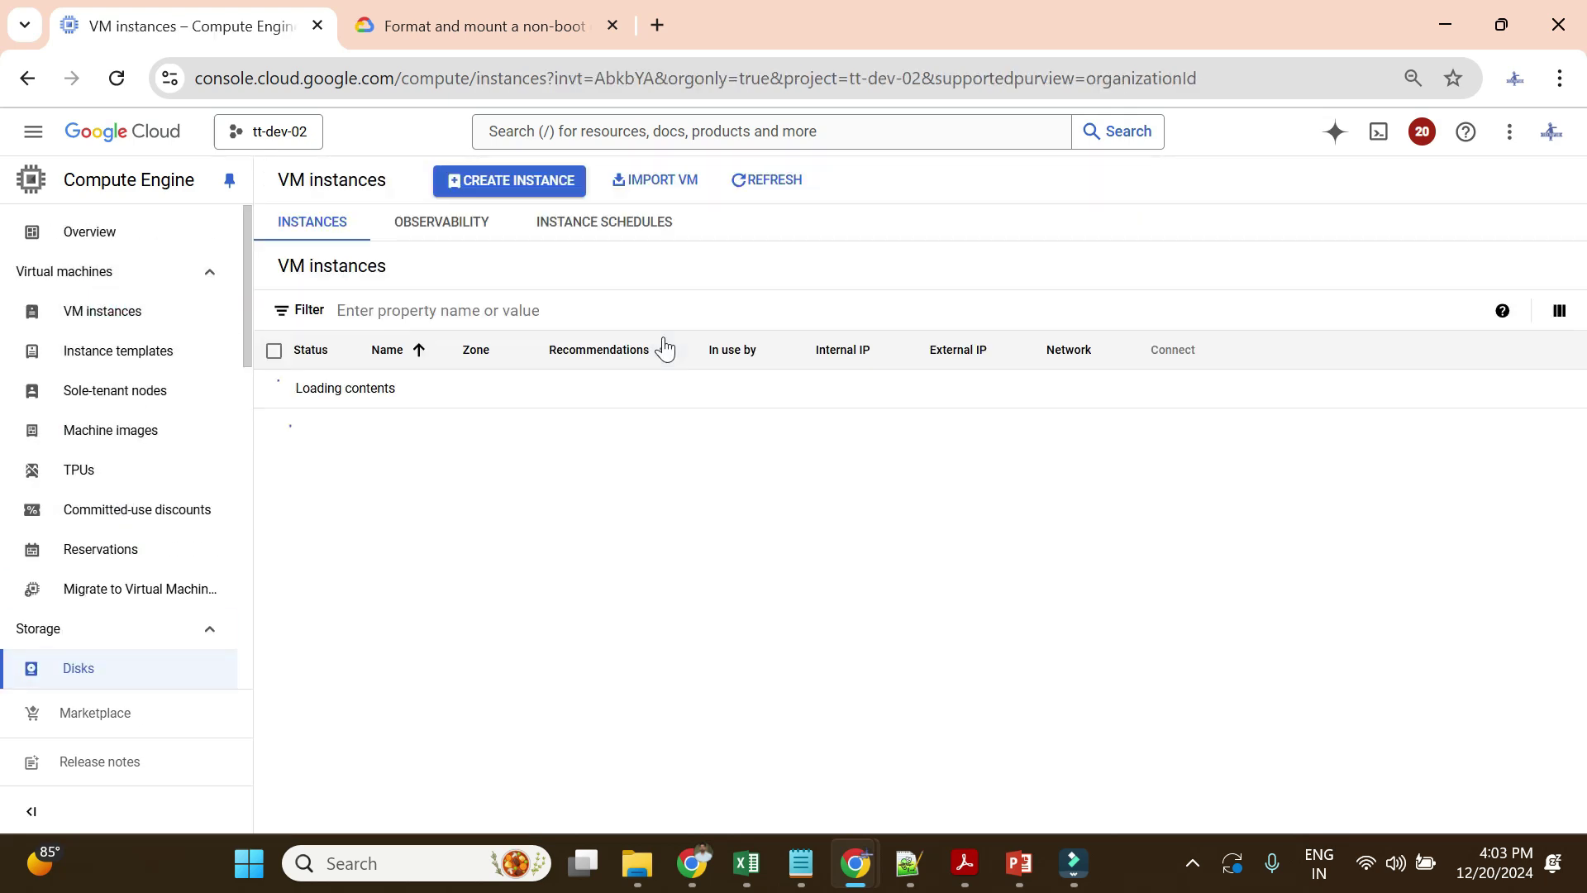
click(411, 397)
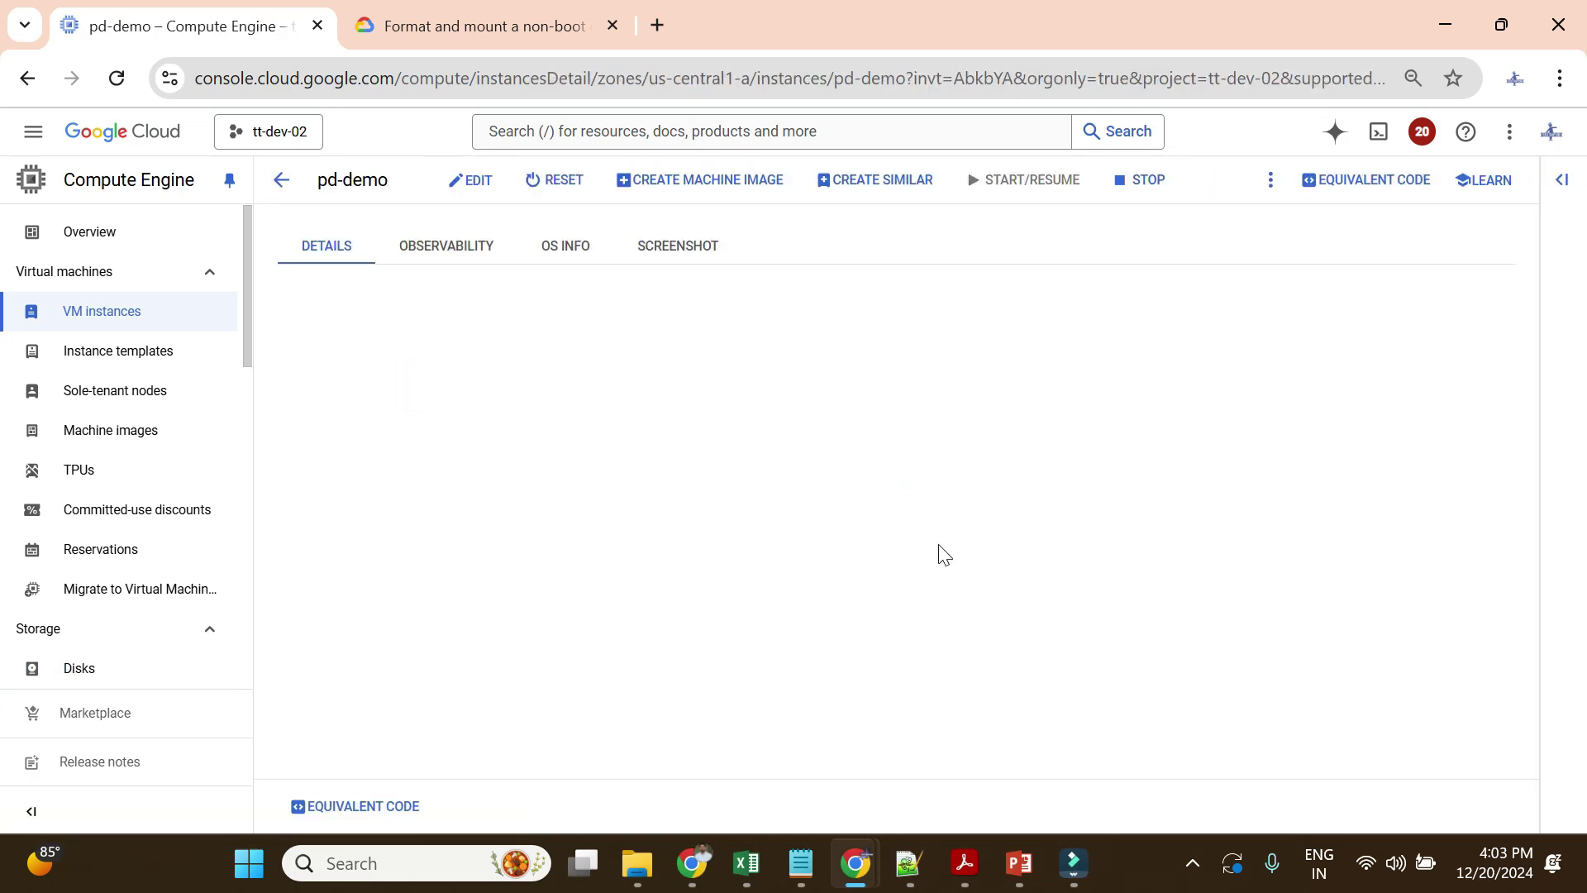
scroll(943, 554, down, 10)
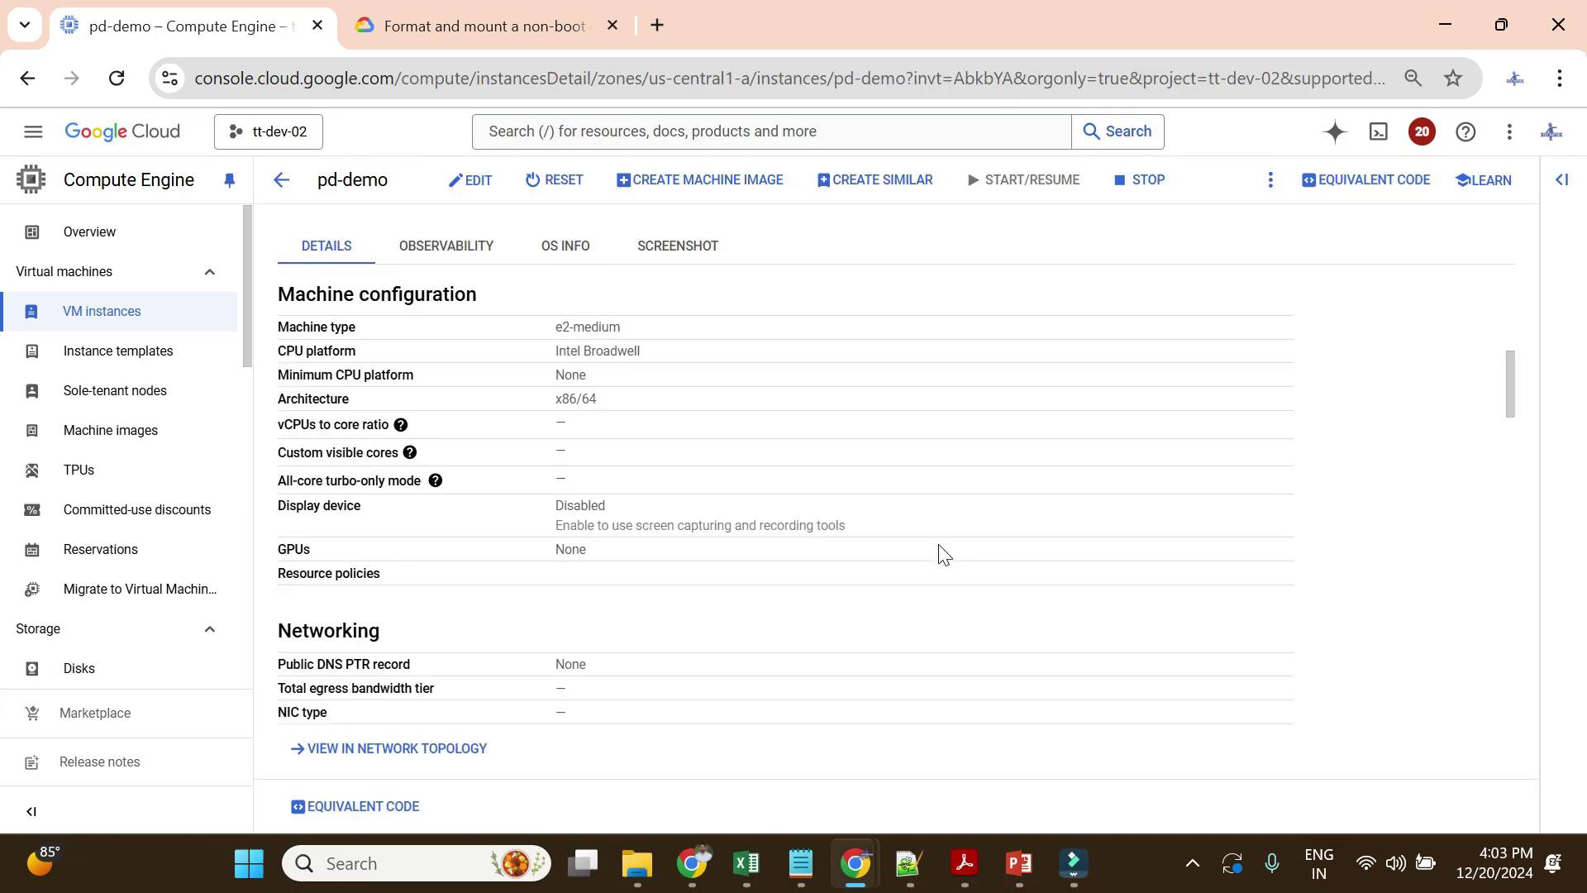
scroll(942, 554, down, 3)
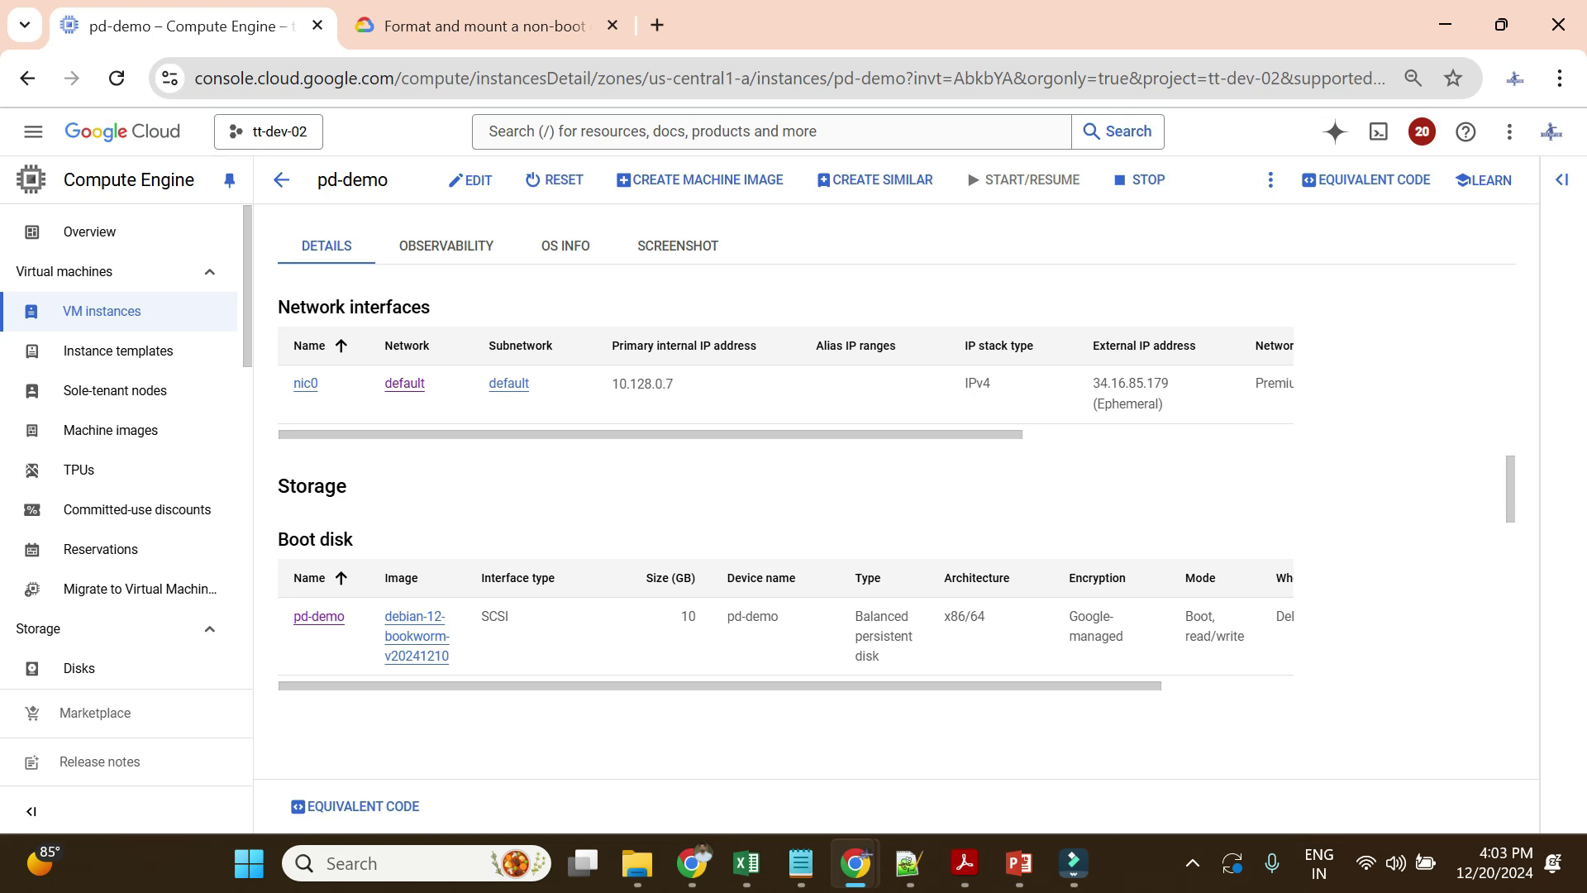
- Compare the deletion rules of the pd-demo boot disk and the additional disk datadisk in the VM's Storage section
drag(278, 538, 408, 549)
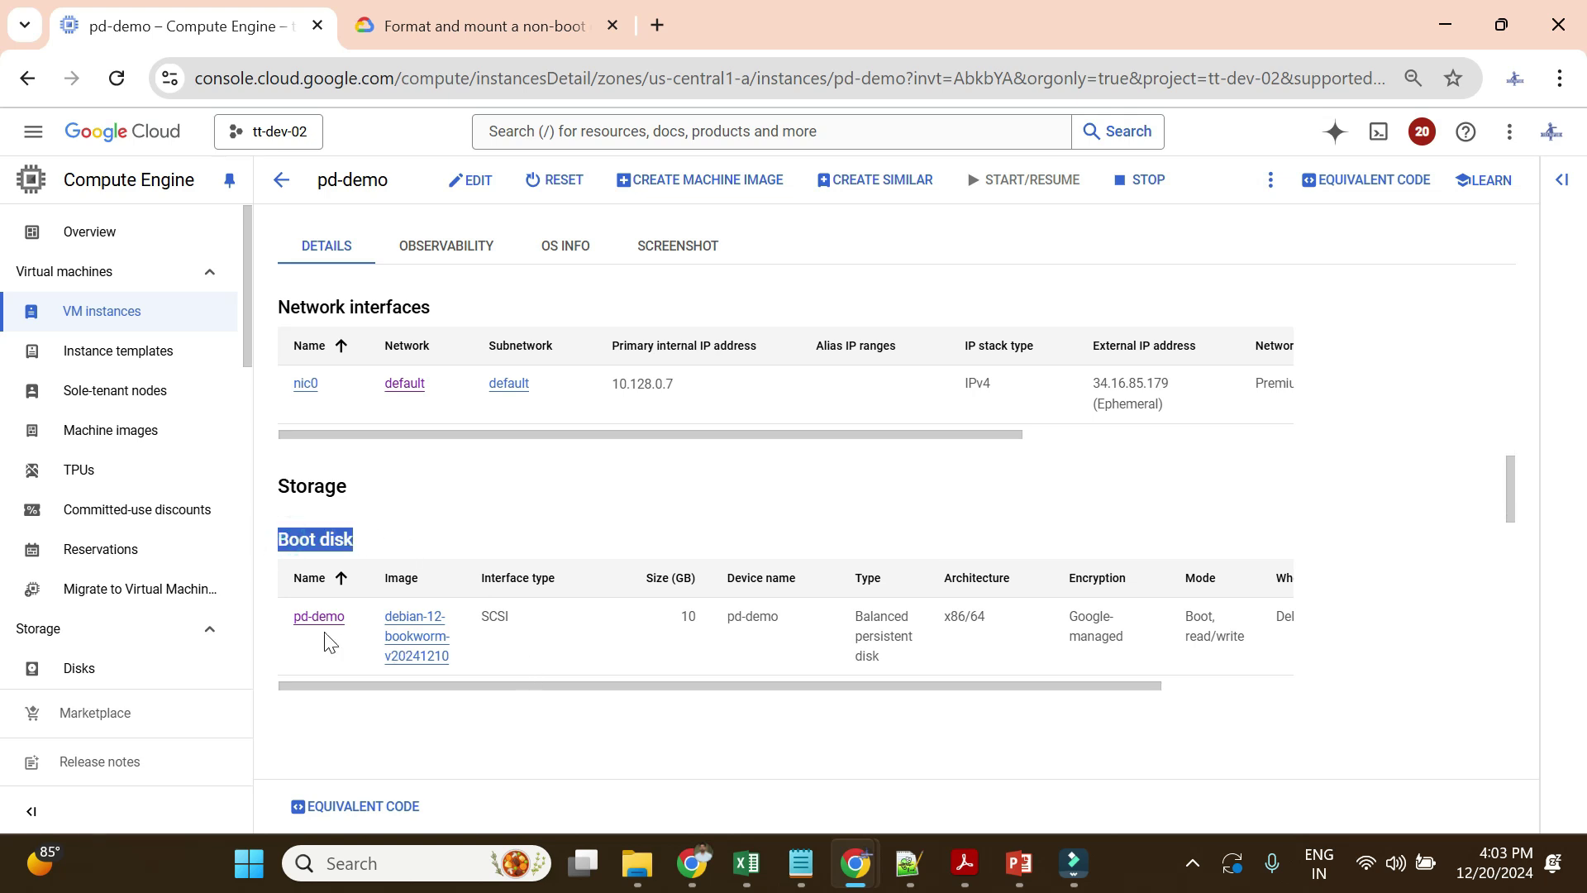
drag(468, 685, 831, 708)
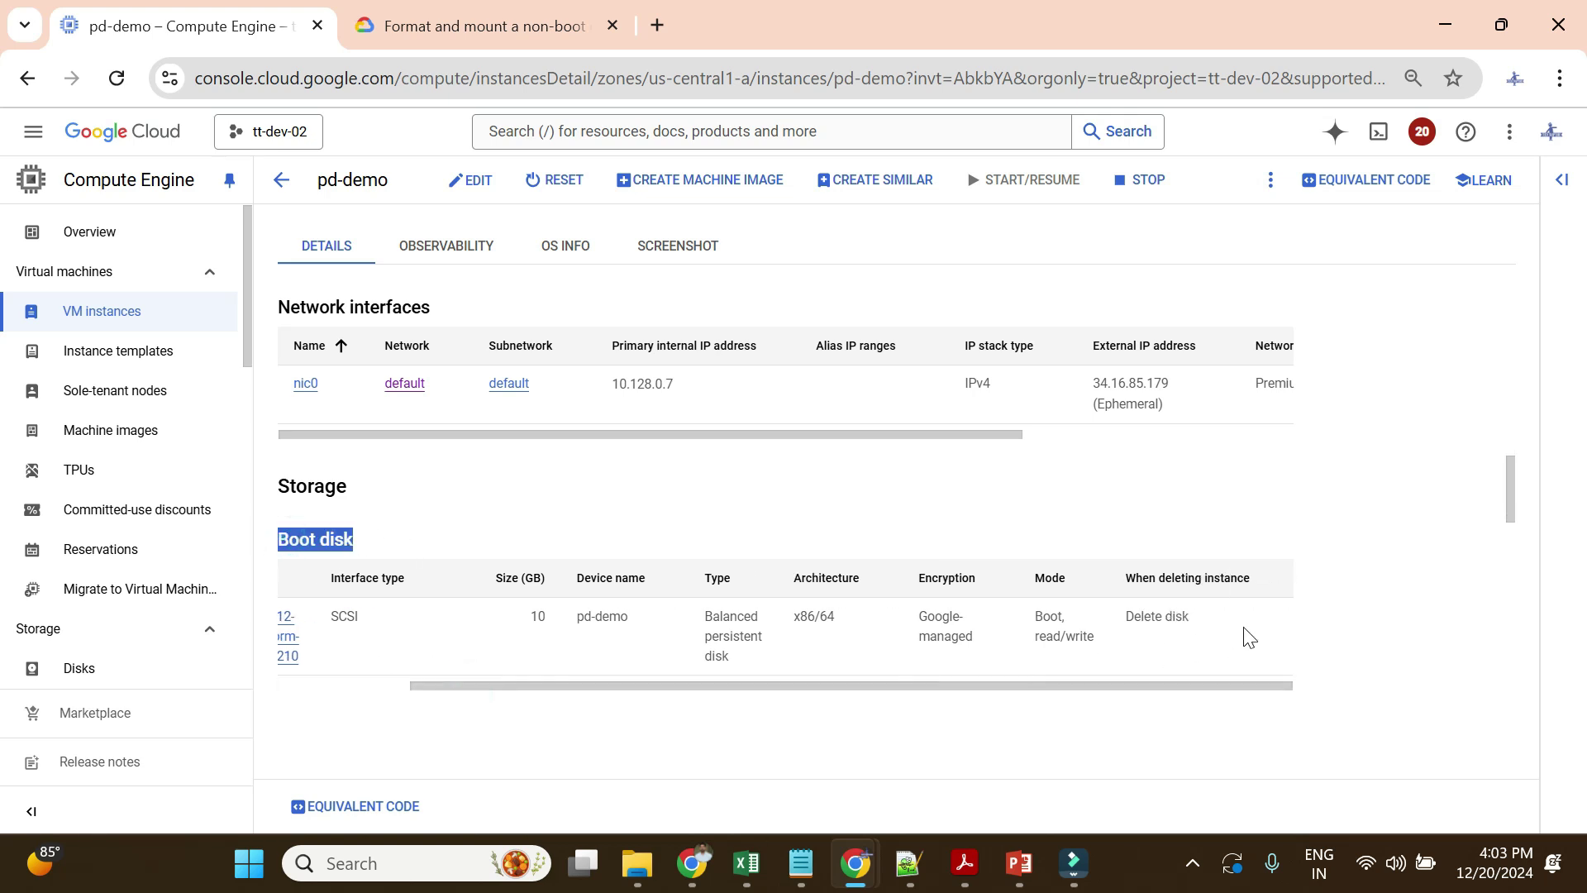
drag(1124, 617, 1222, 636)
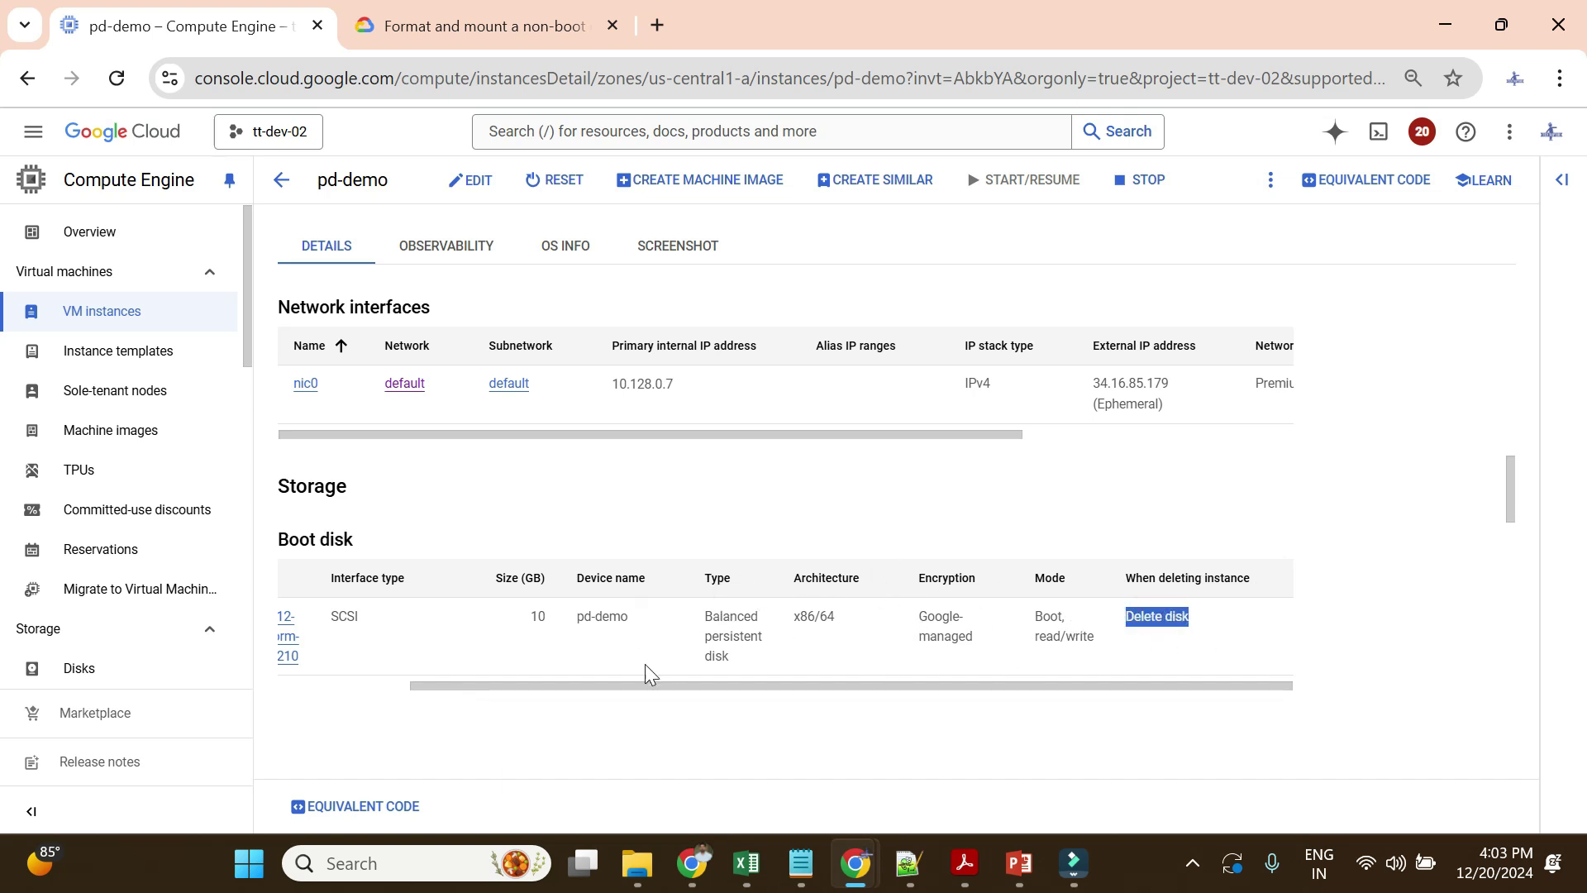
drag(620, 698, 382, 687)
click(893, 494)
scroll(665, 553, down, 4)
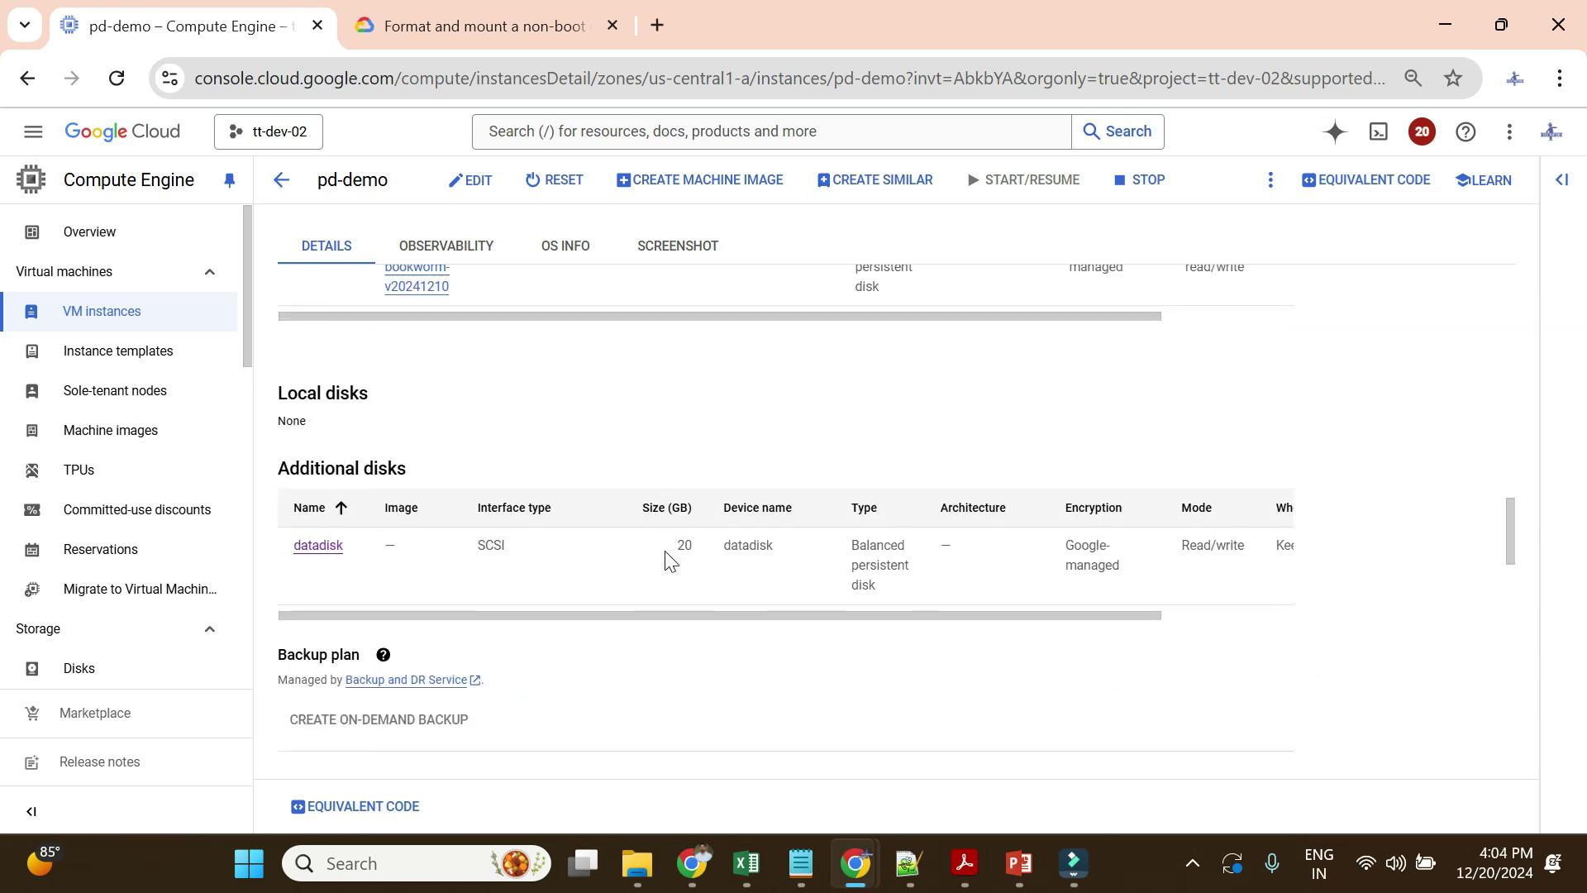
scroll(668, 561, down, 2)
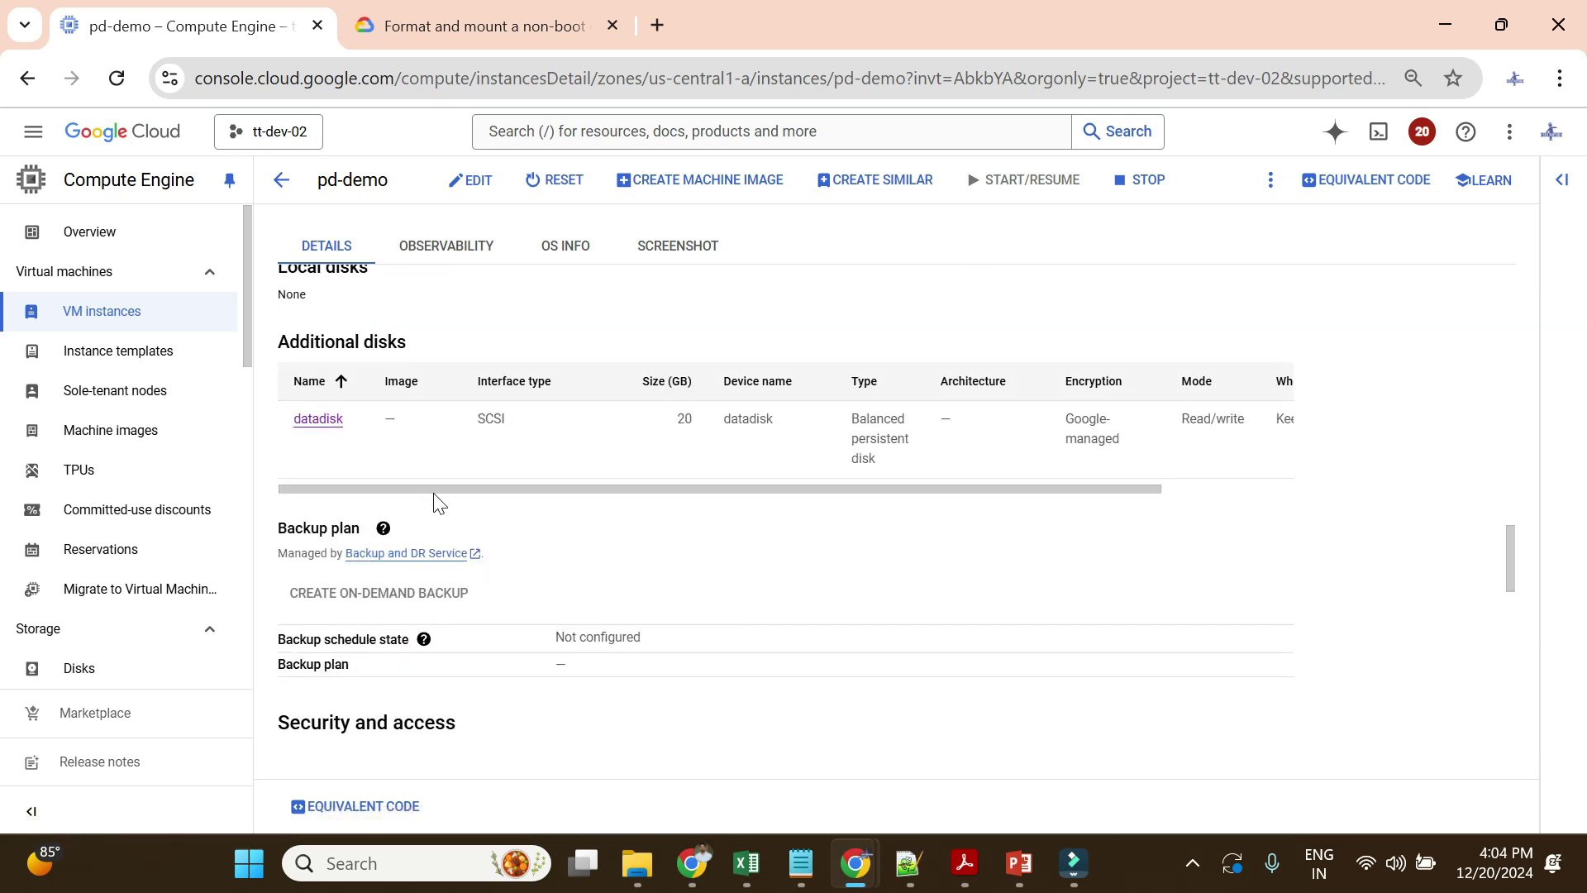
drag(434, 489, 749, 512)
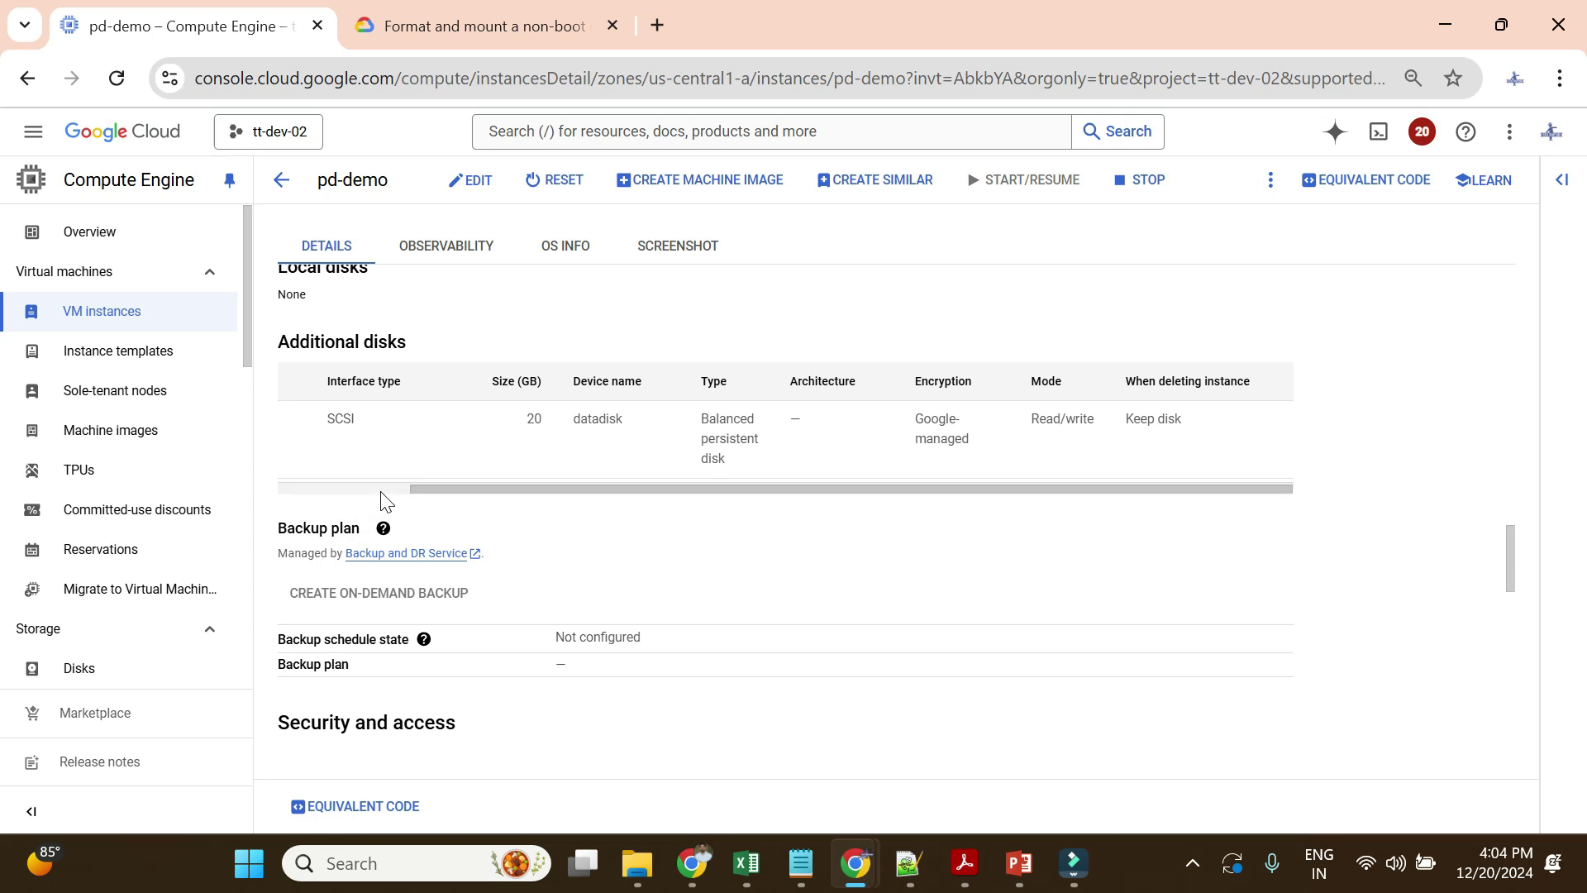
scroll(659, 438, up, 4)
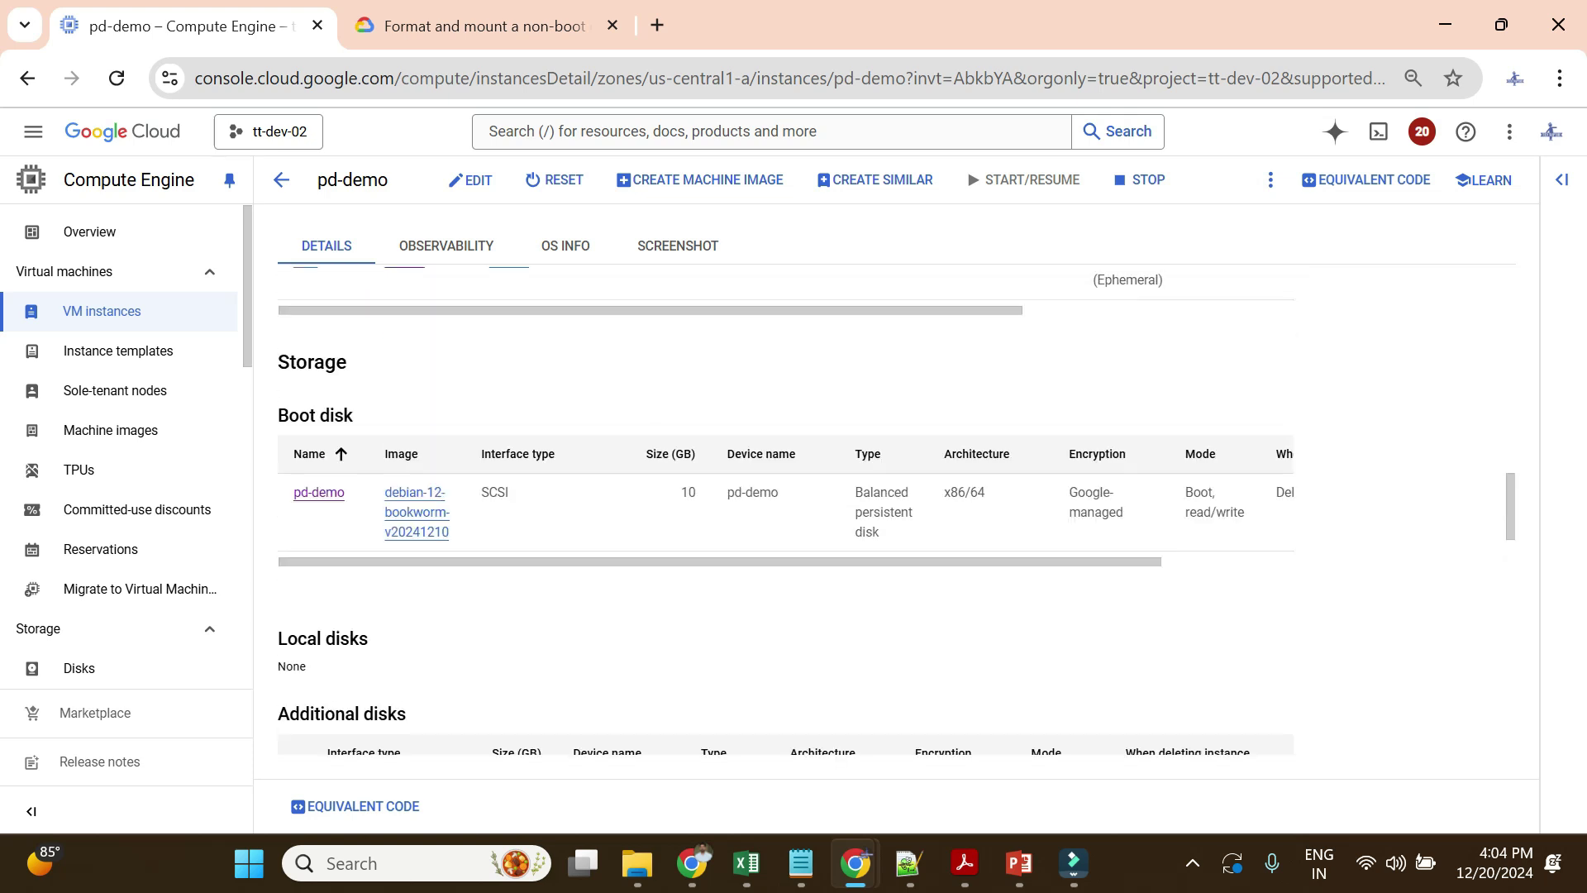
- Return to the VM instances list and delete the pd-demo instance
click(296, 193)
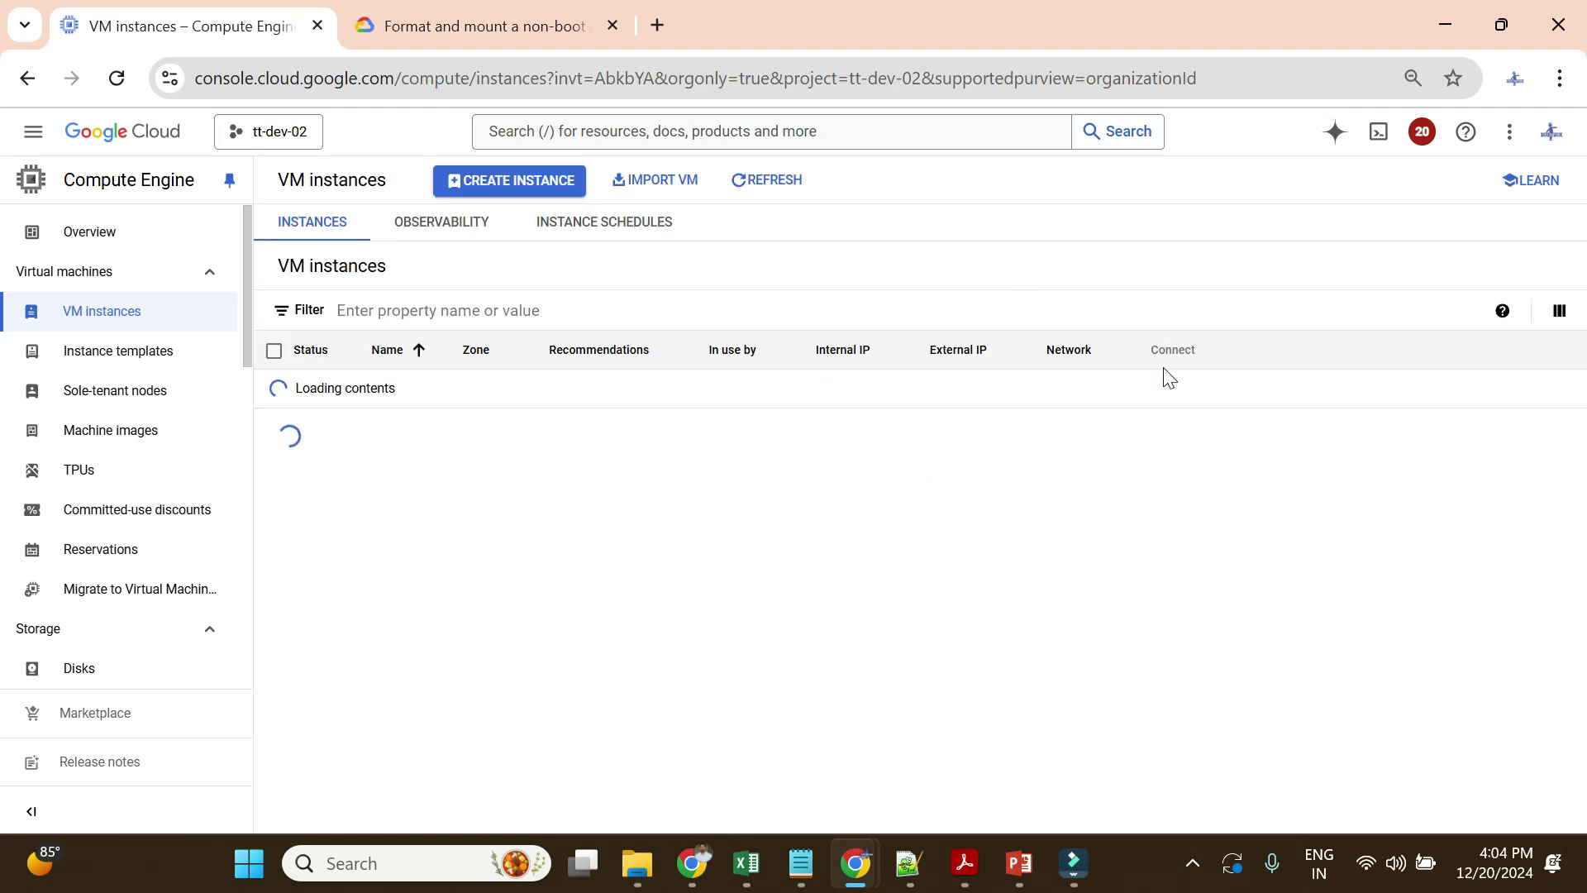
click(1471, 397)
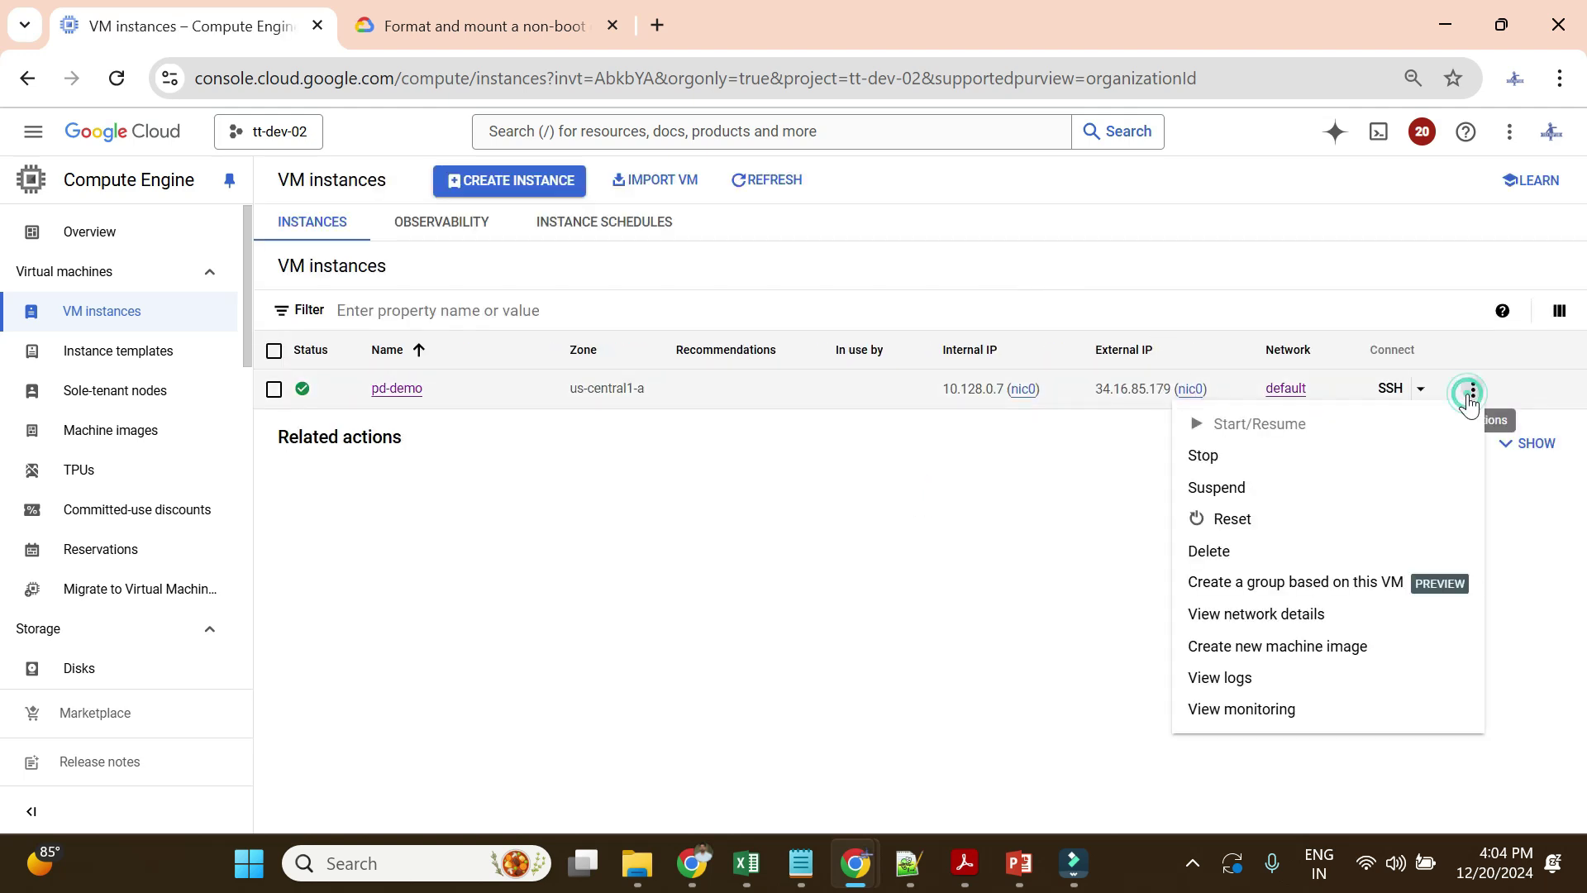
click(1204, 548)
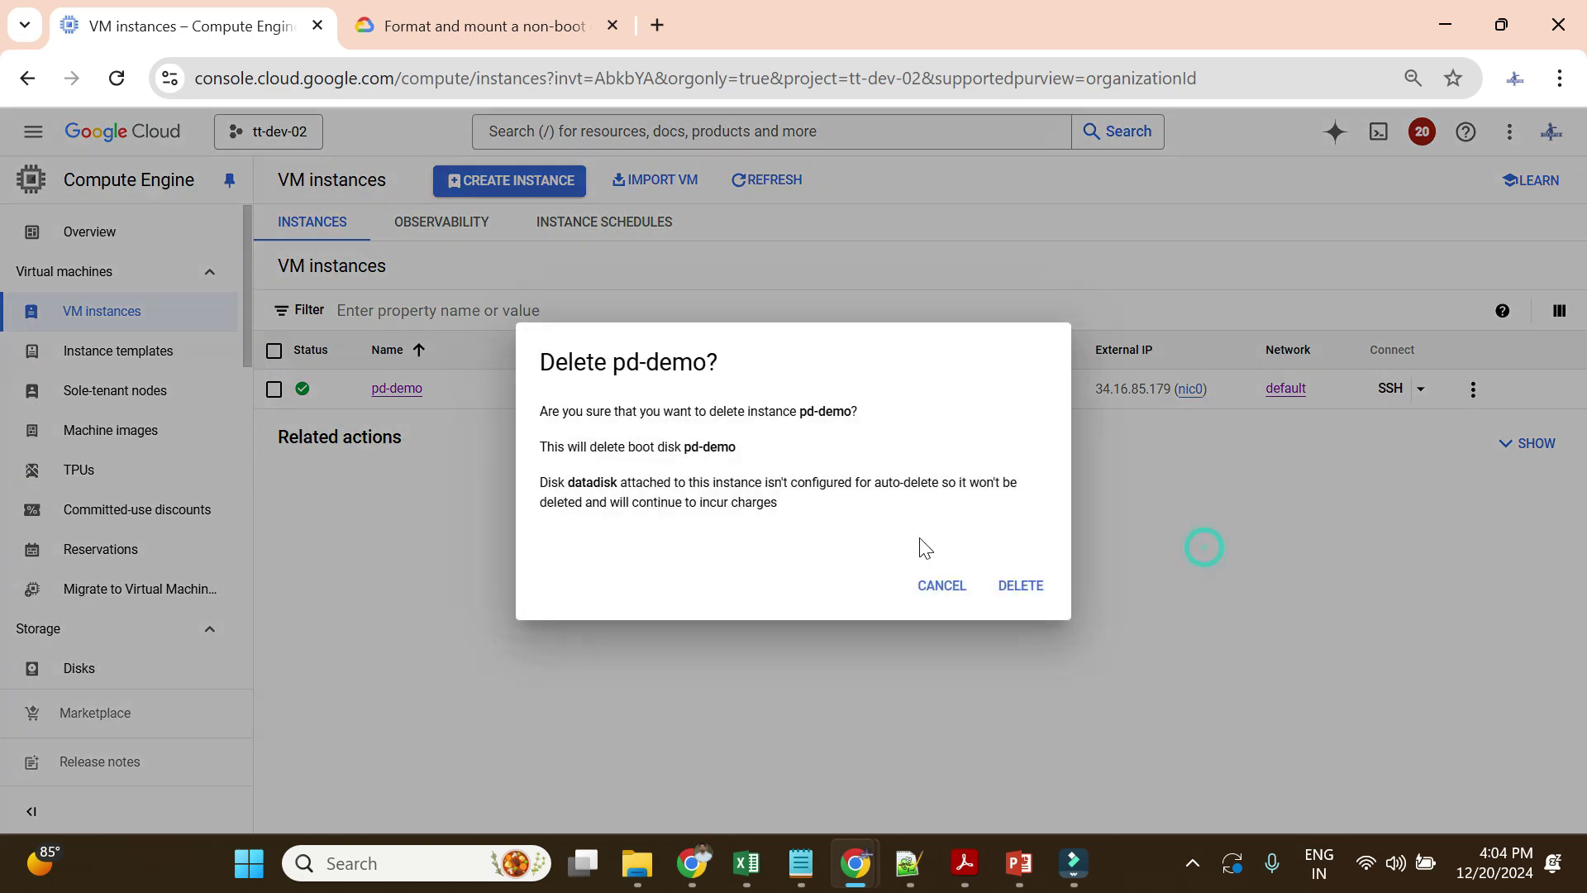
click(1029, 596)
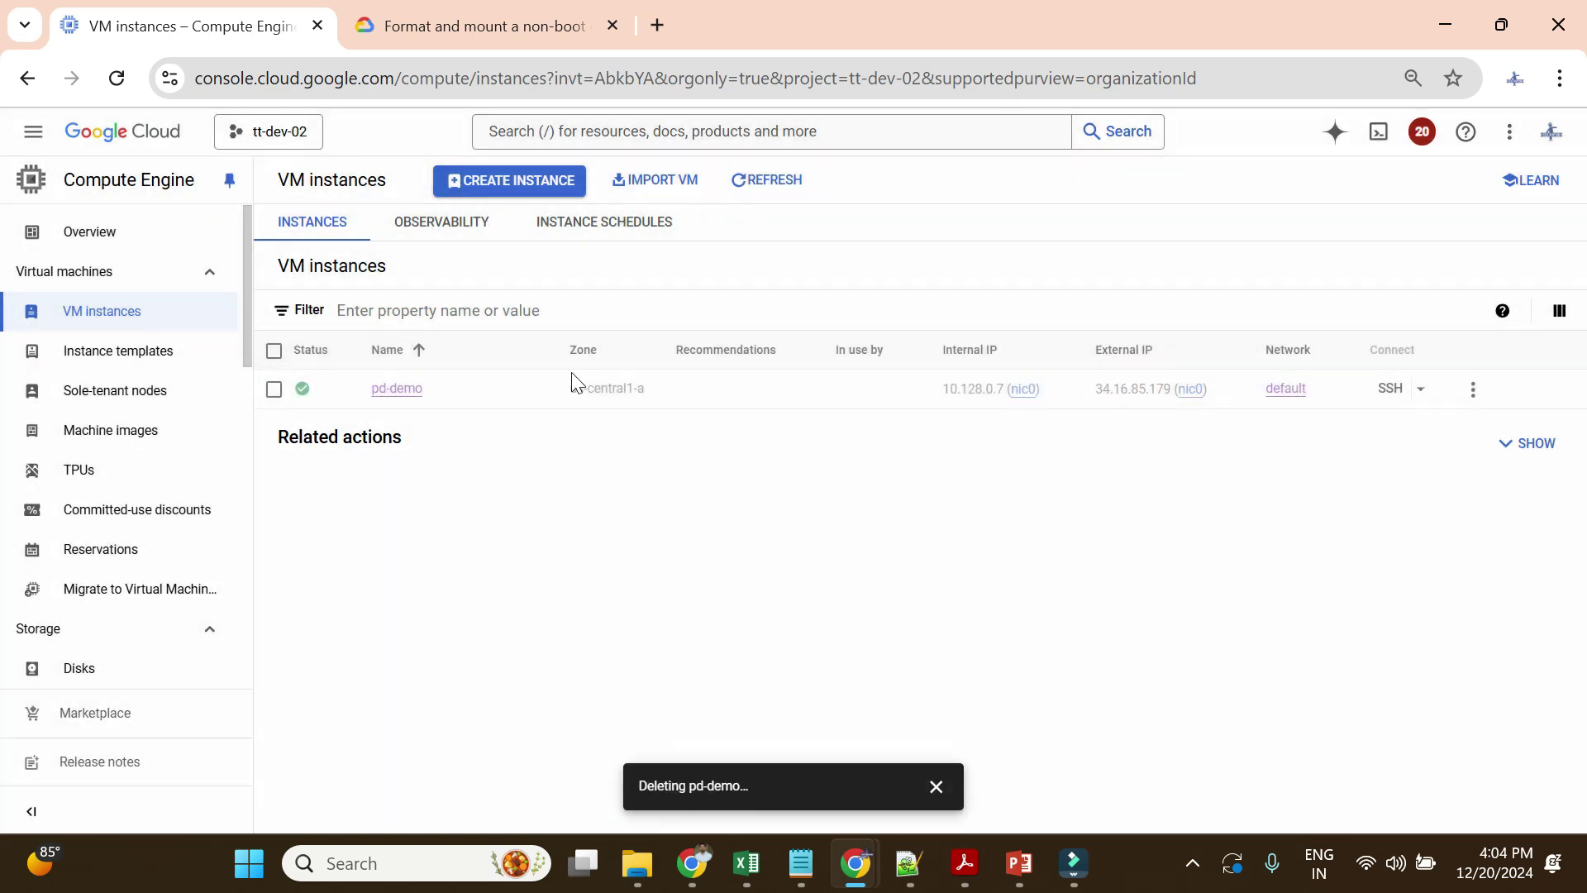
- Open the Compute Engine disk list and refresh it until the pd-demo deletion completes, then dismiss the notification
scroll(161, 536, down, 2)
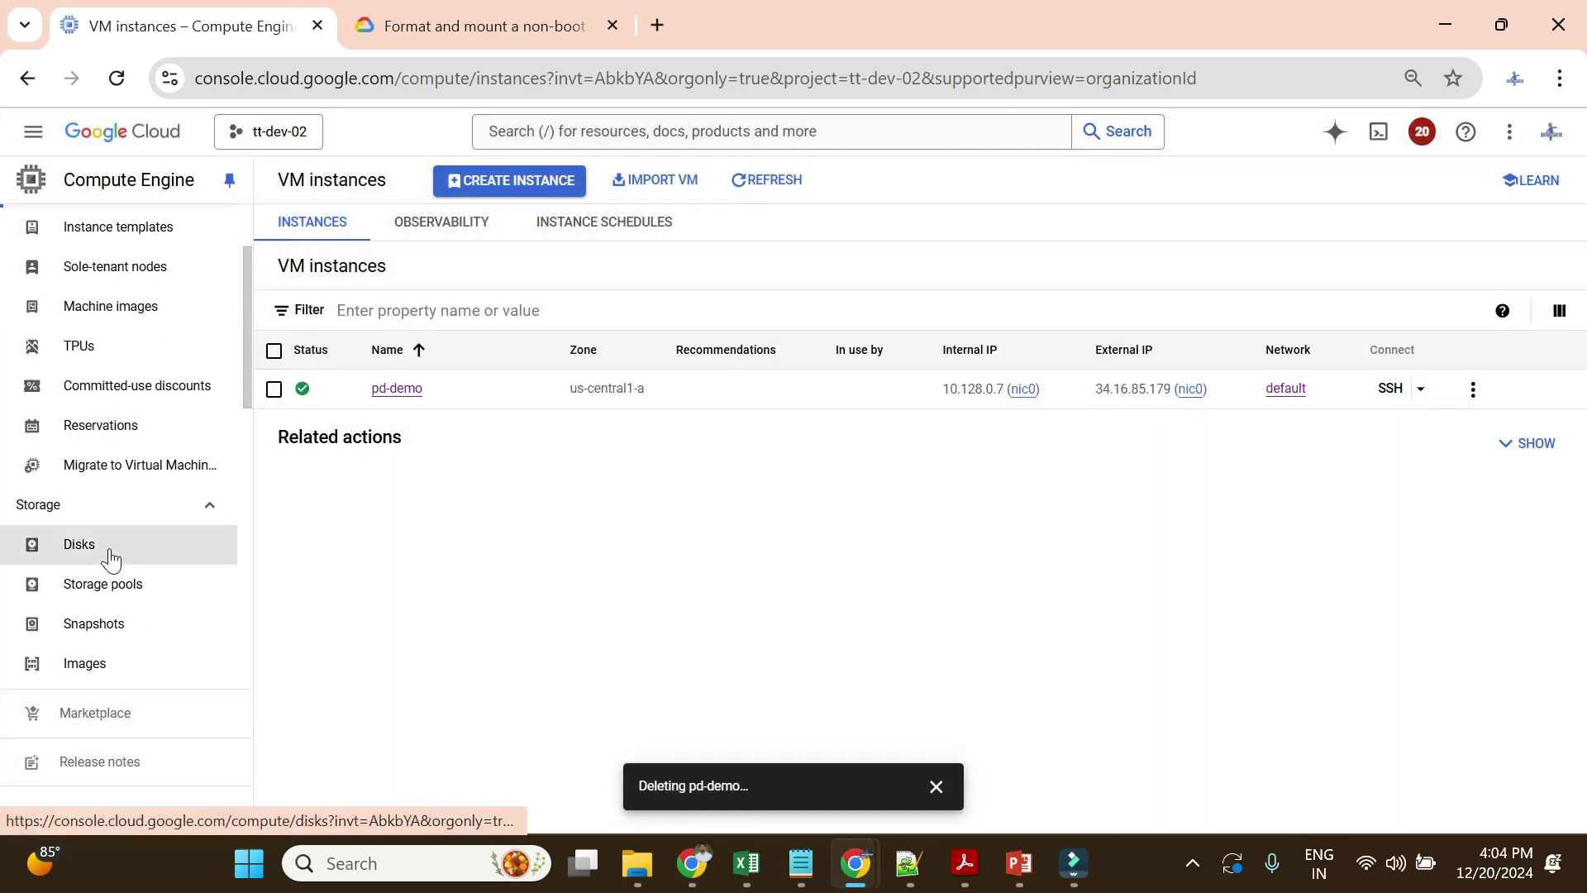
click(108, 546)
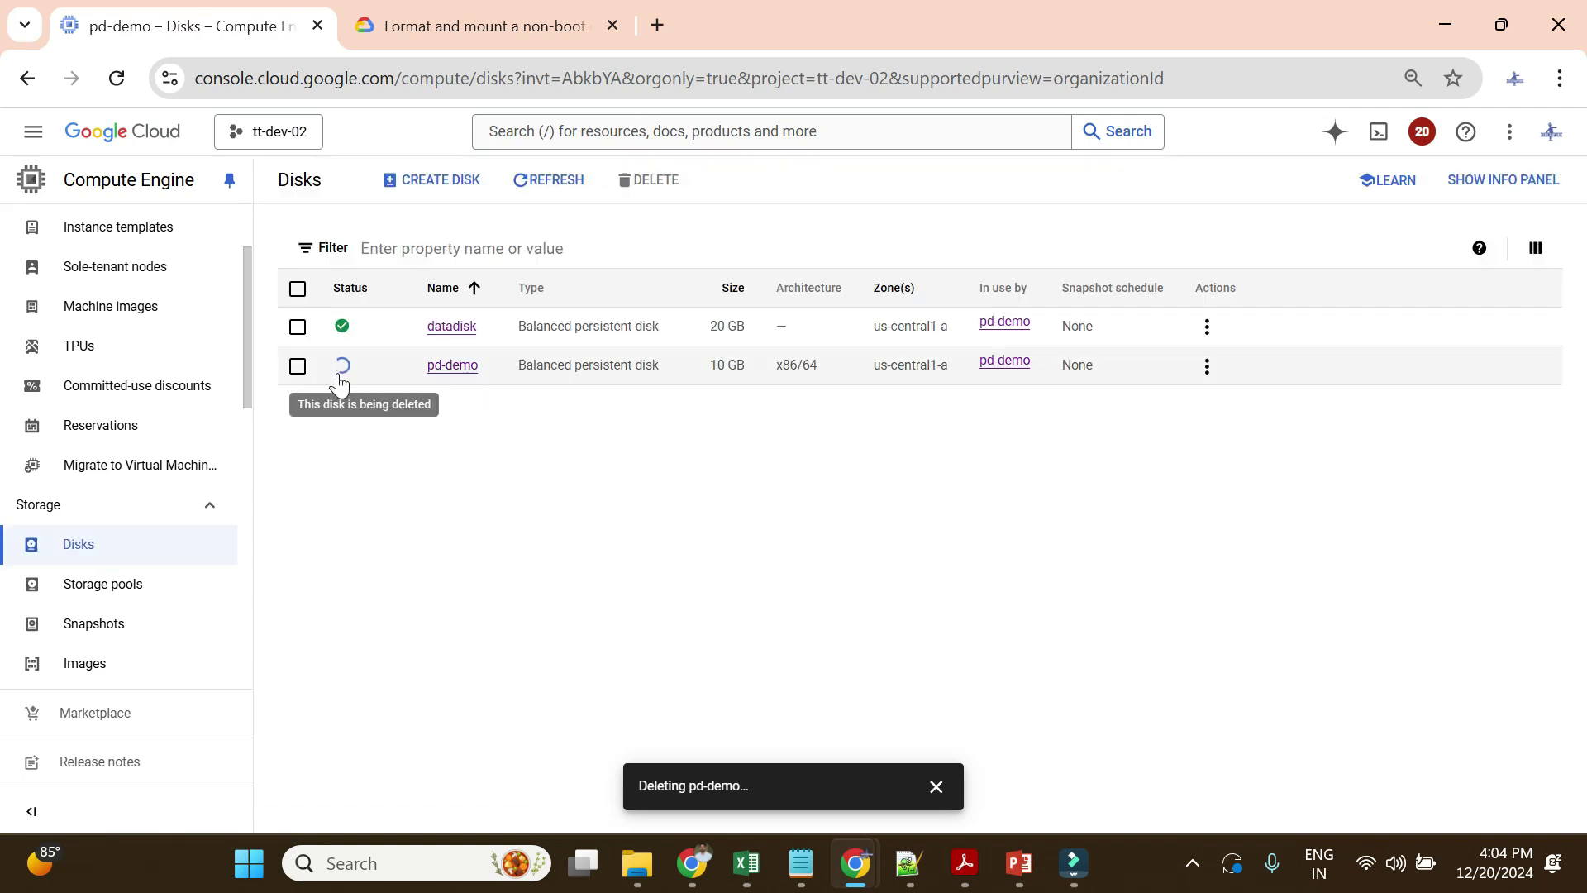
click(548, 193)
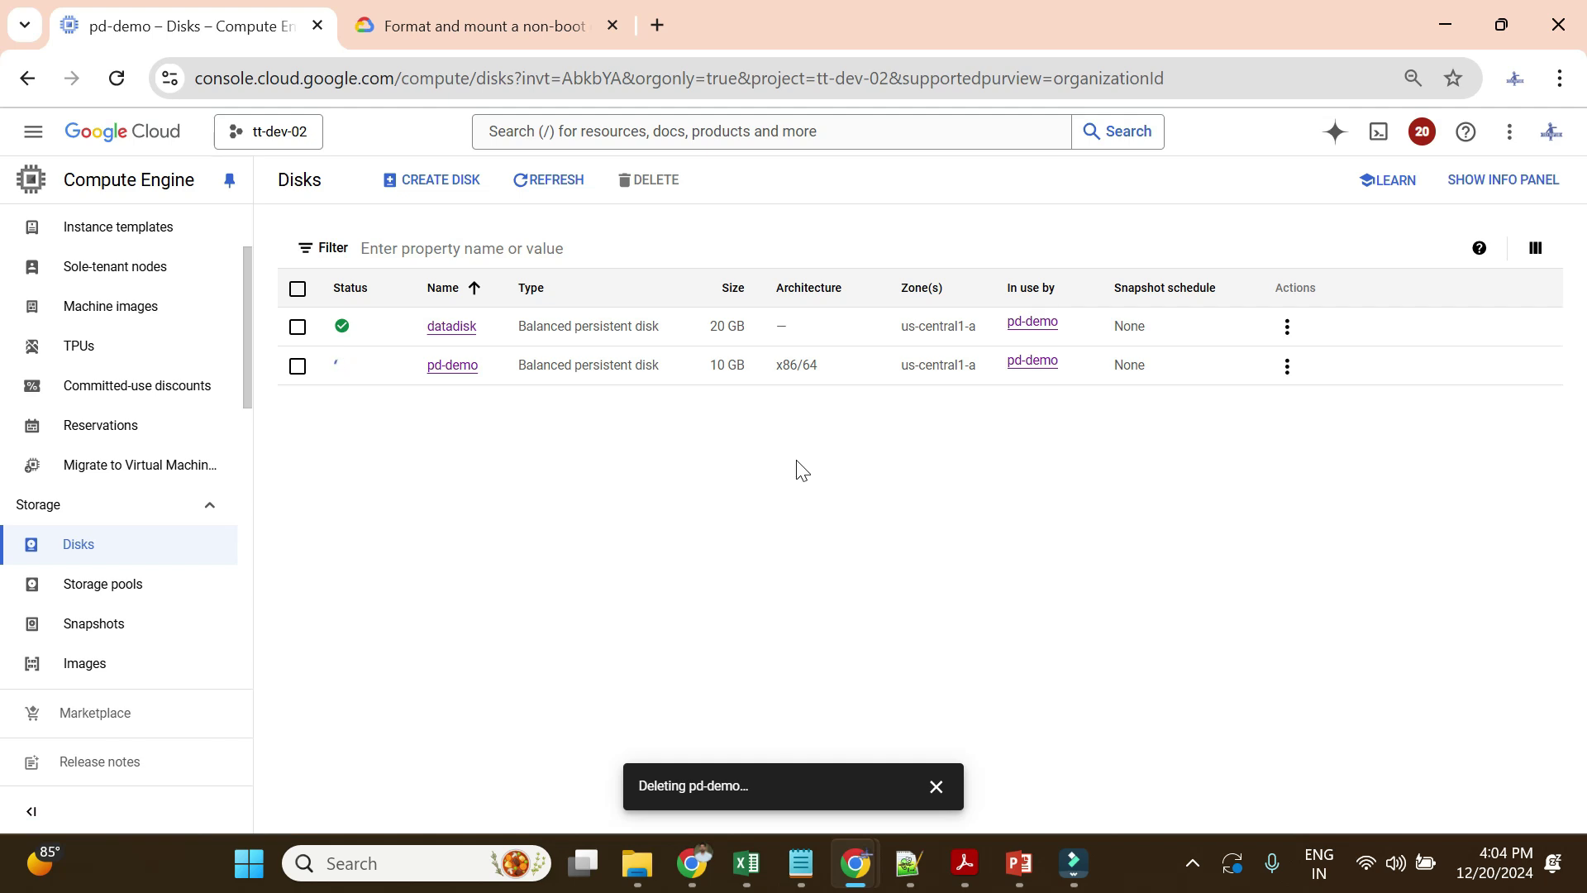
click(569, 186)
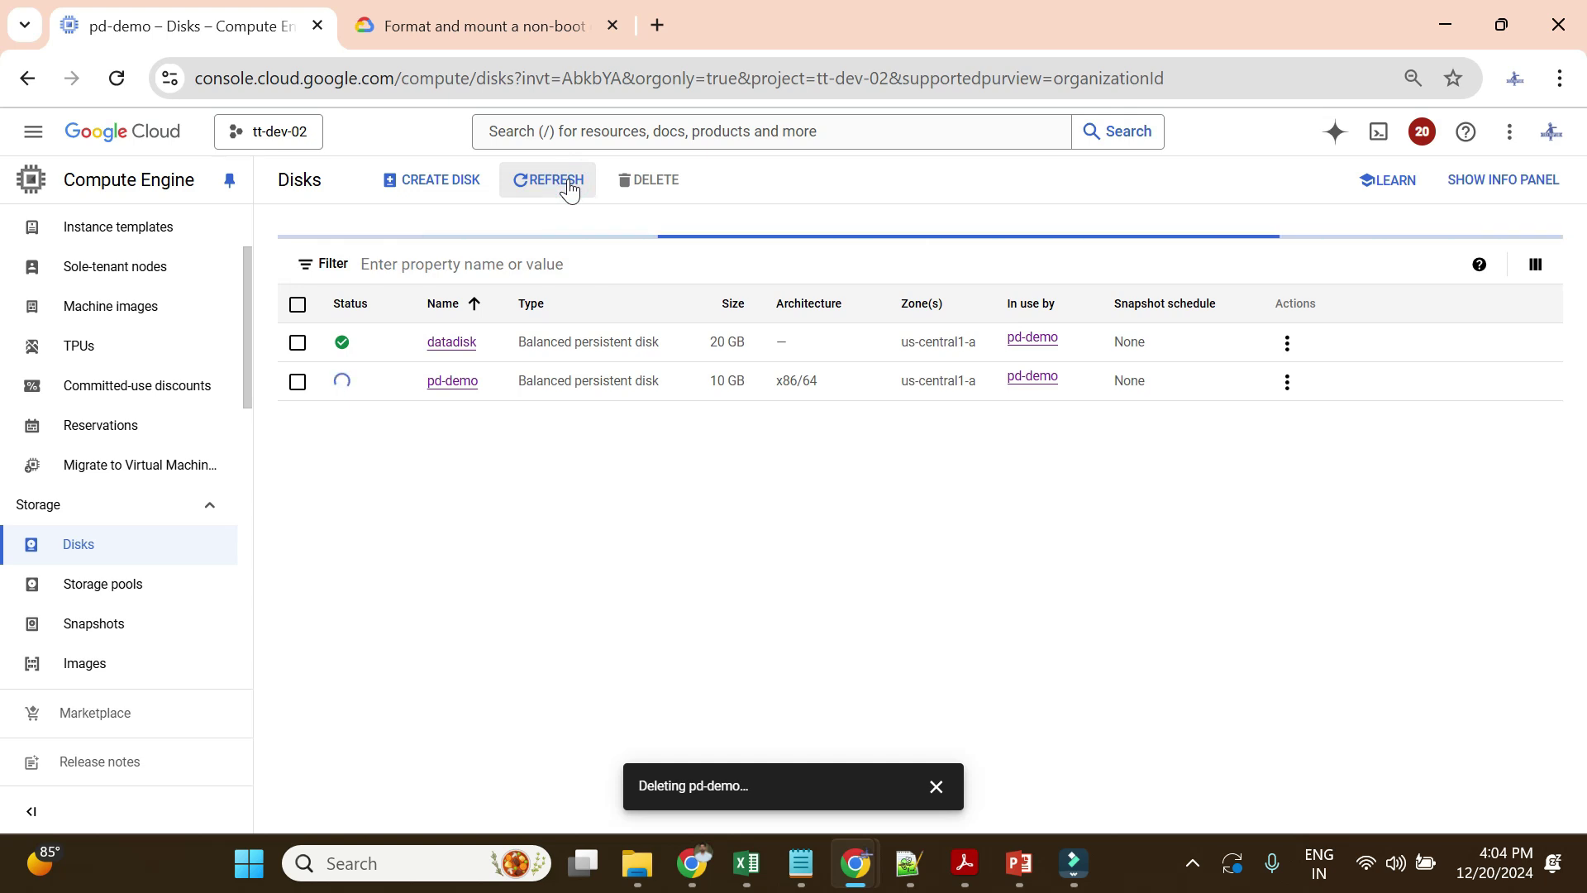
click(528, 177)
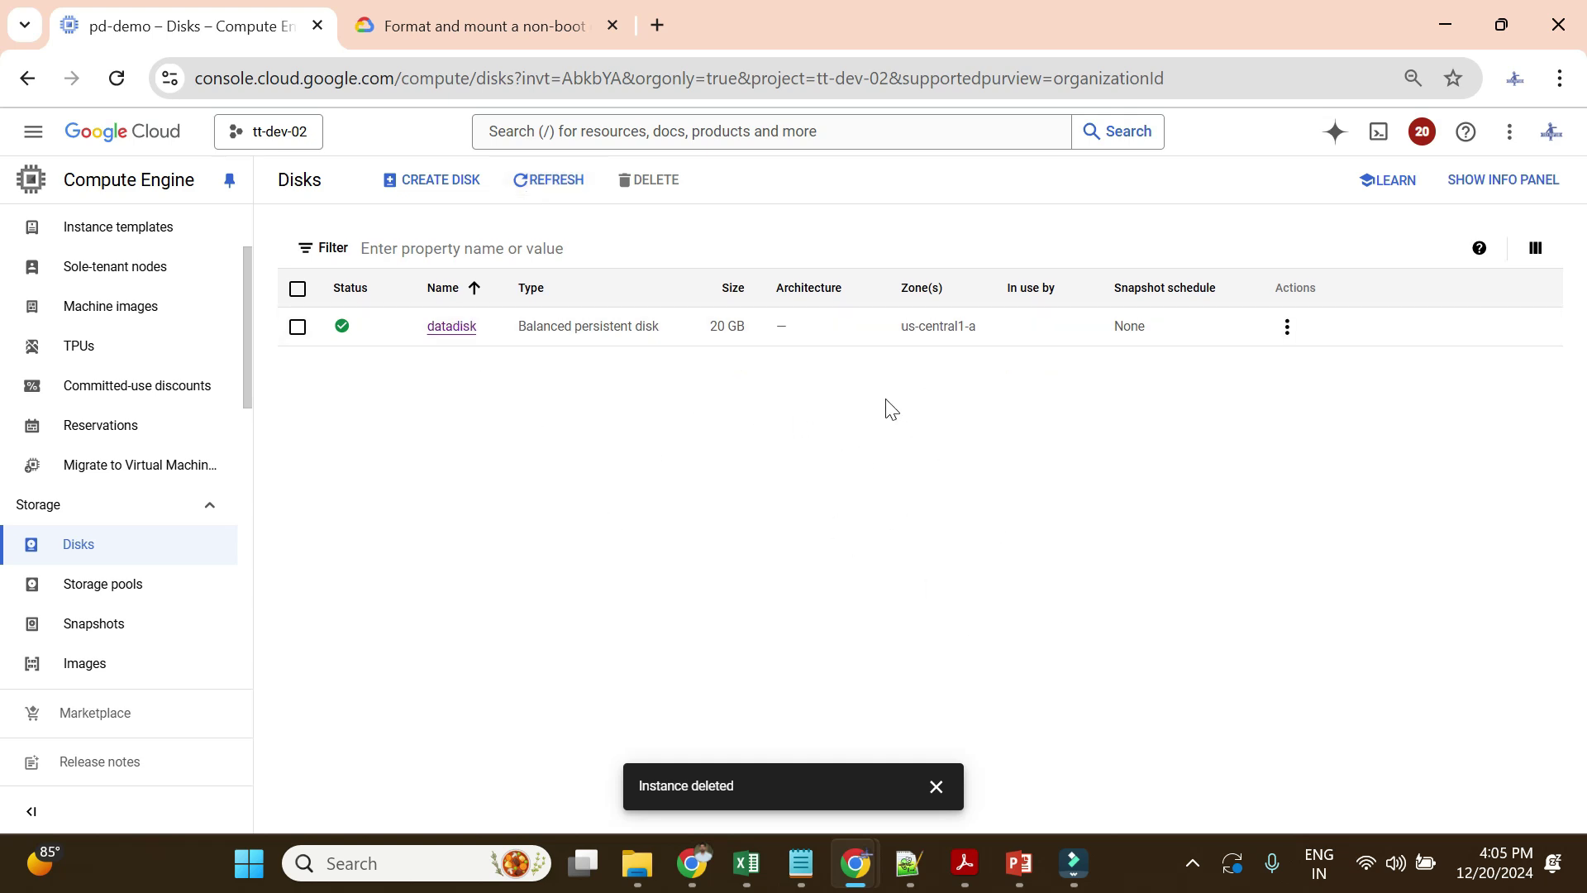
click(939, 790)
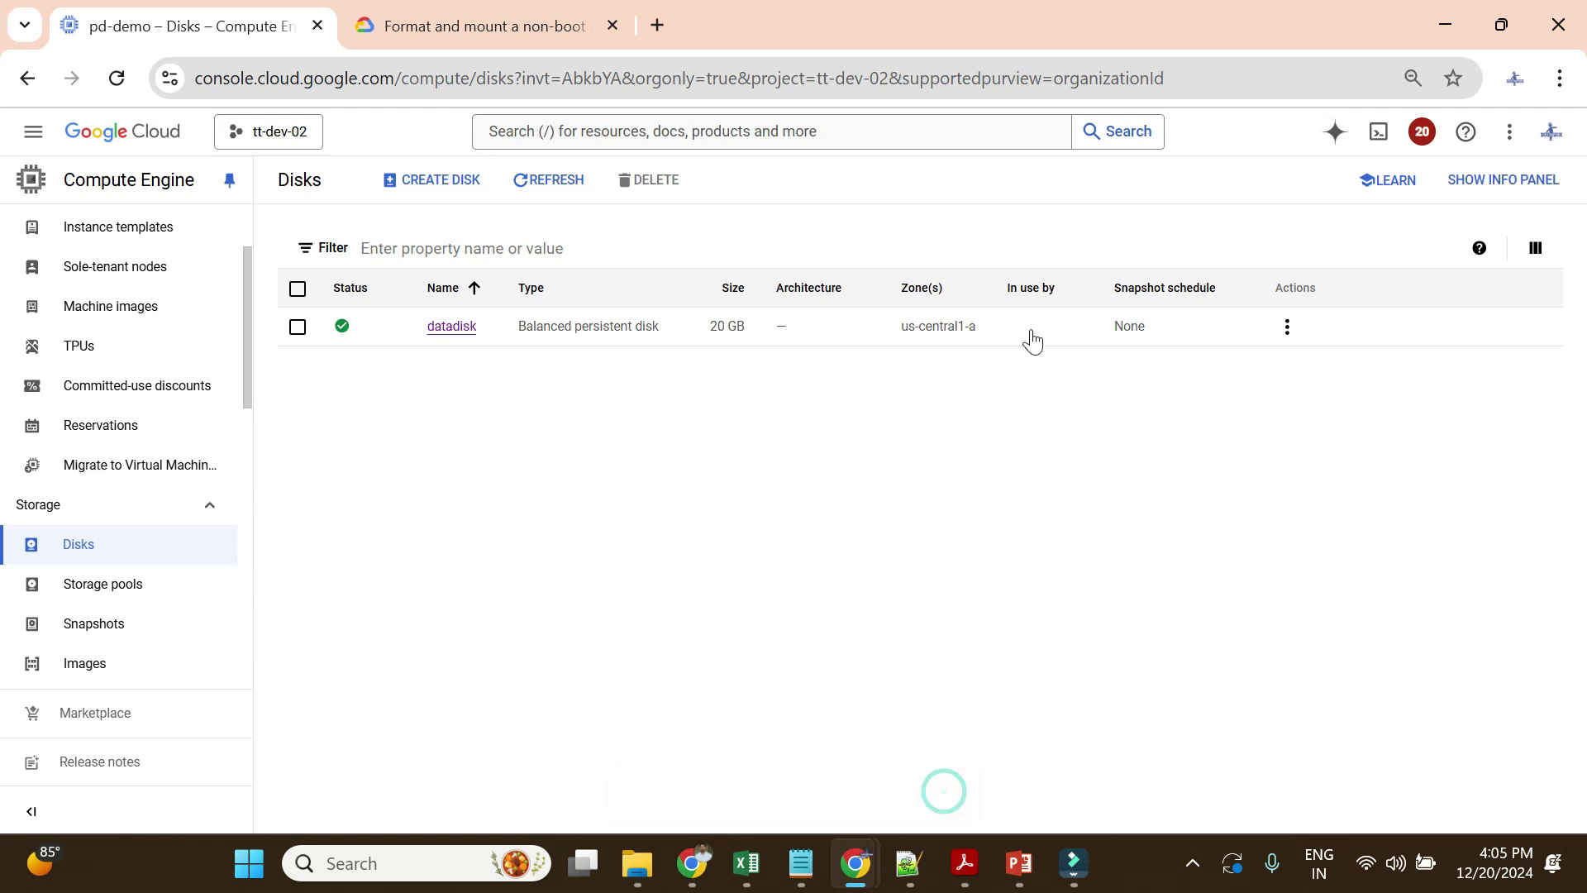